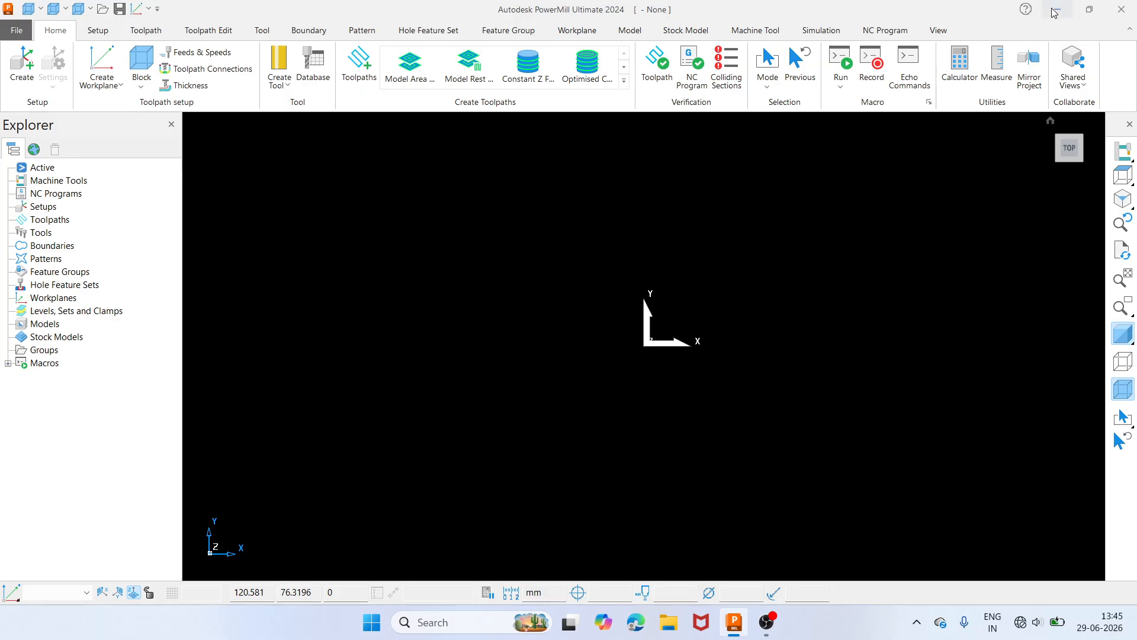
click(1058, 9)
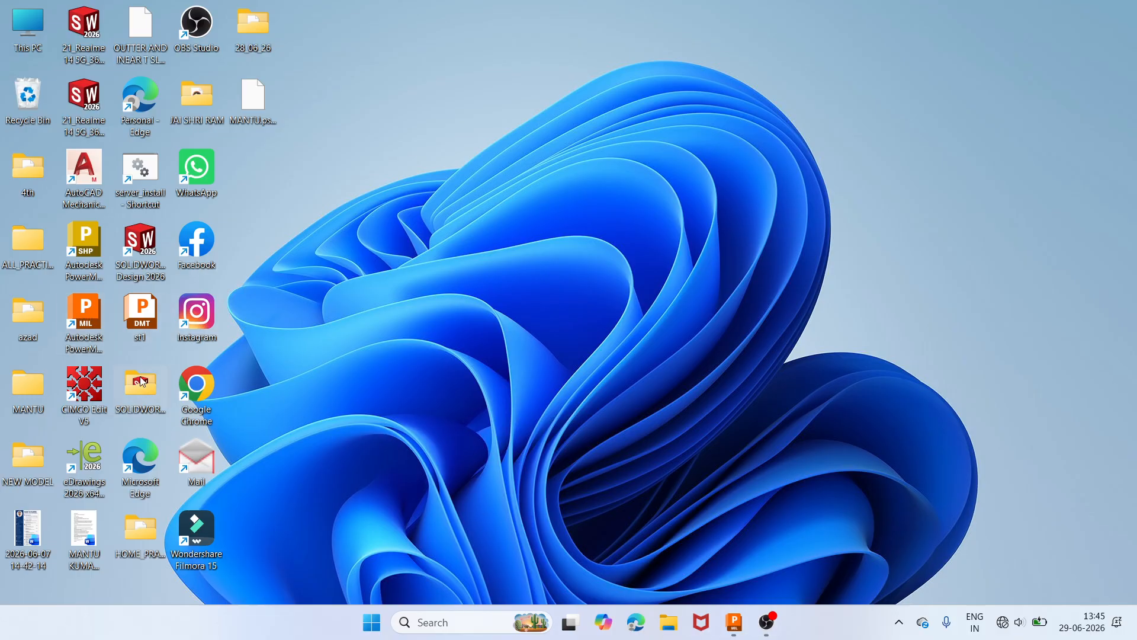
click(732, 545)
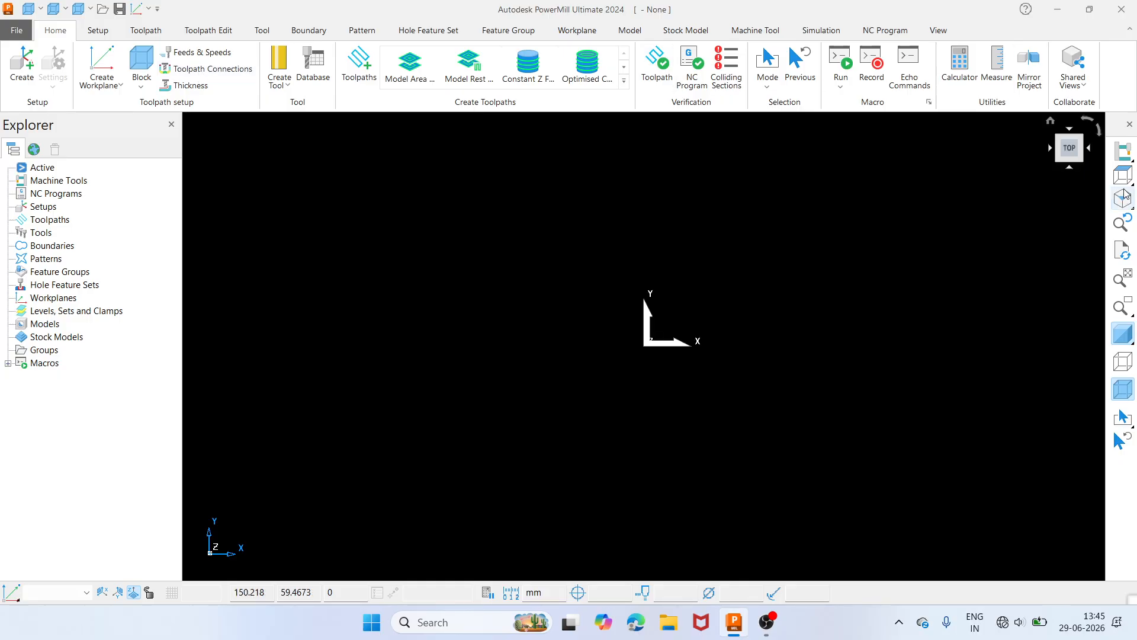
mouse_move(1126, 187)
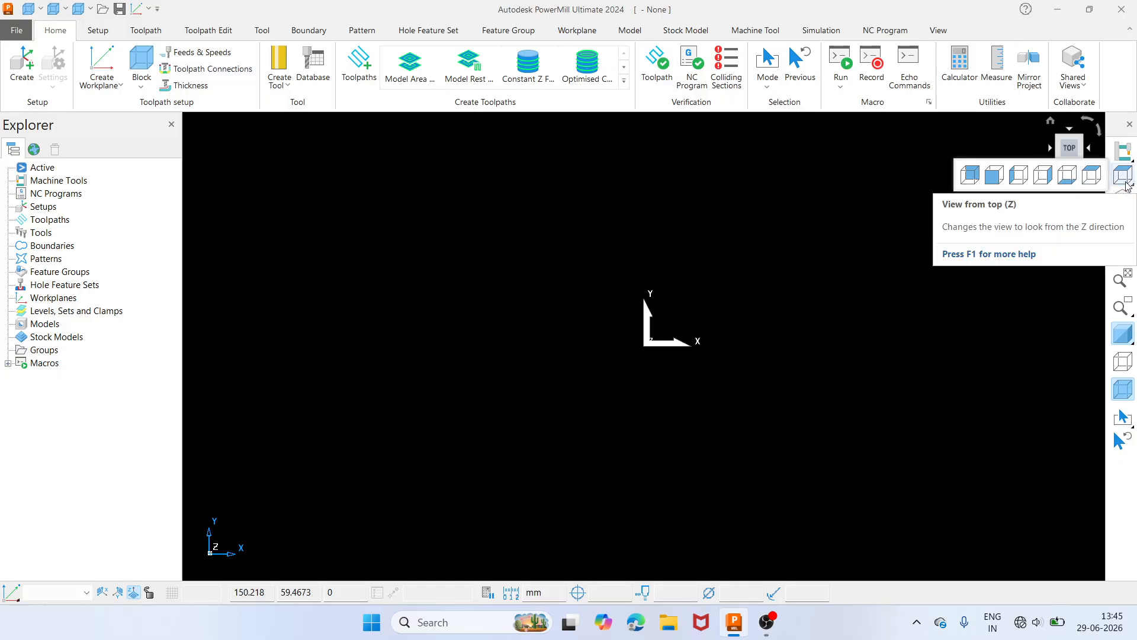
click(1127, 182)
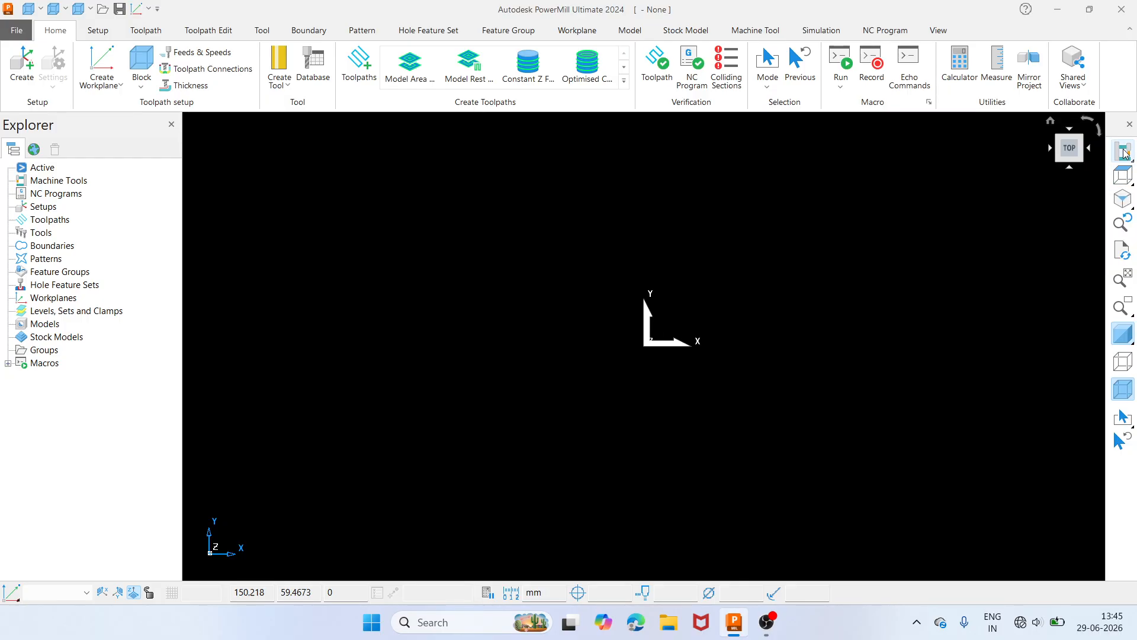
mouse_move(1124, 152)
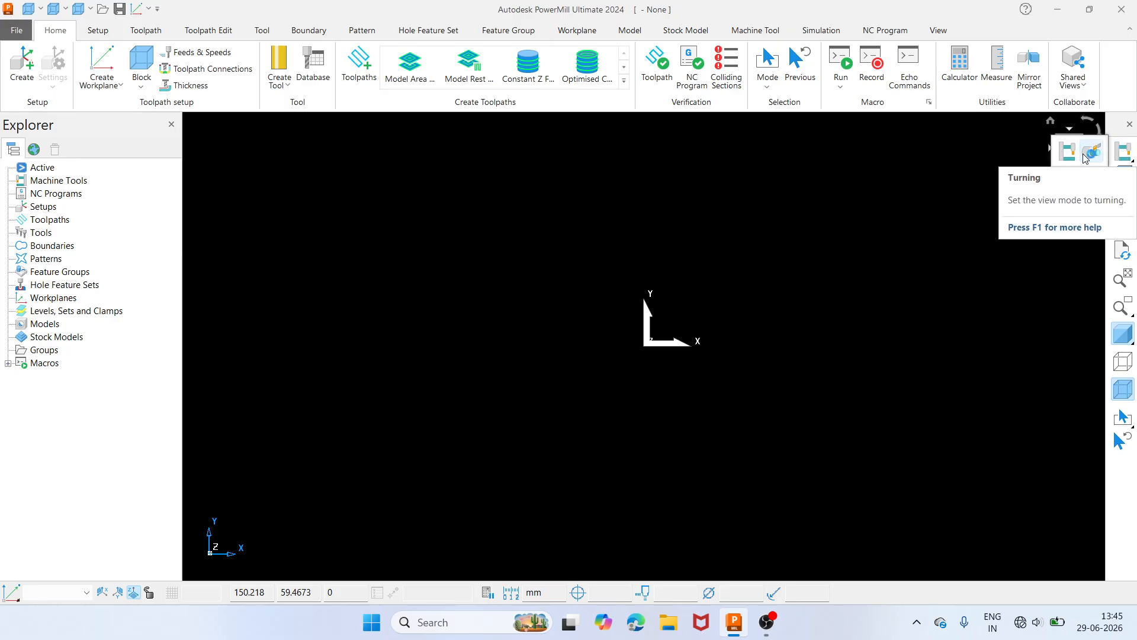
mouse_move(1123, 201)
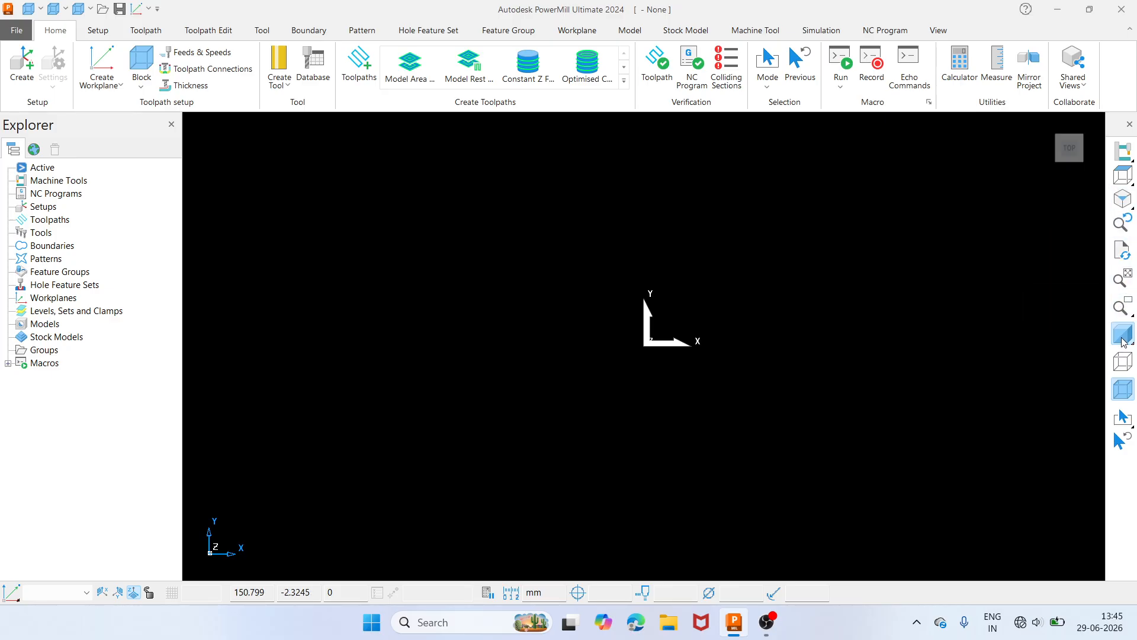
- Examine the orientation of the X, Y and Z origin axes from the top and from several angles
mouse_move(1124, 341)
middle_drag(665, 351, 650, 317)
scroll(642, 322, up, 5)
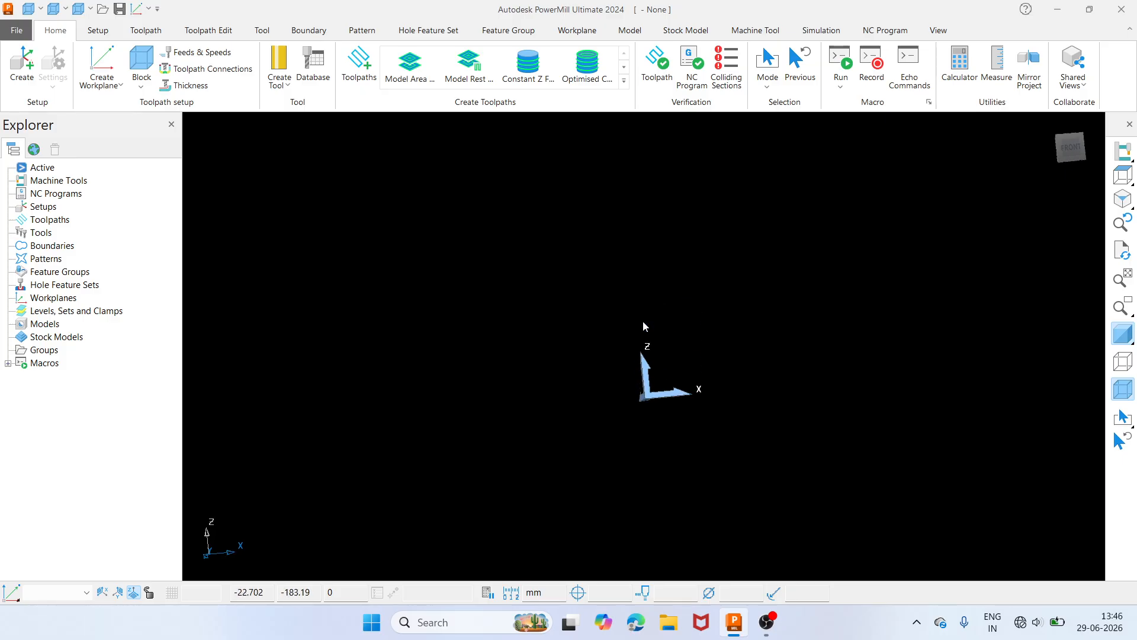
scroll(656, 398, up, 4)
middle_drag(659, 386, 656, 413)
scroll(680, 274, down, 2)
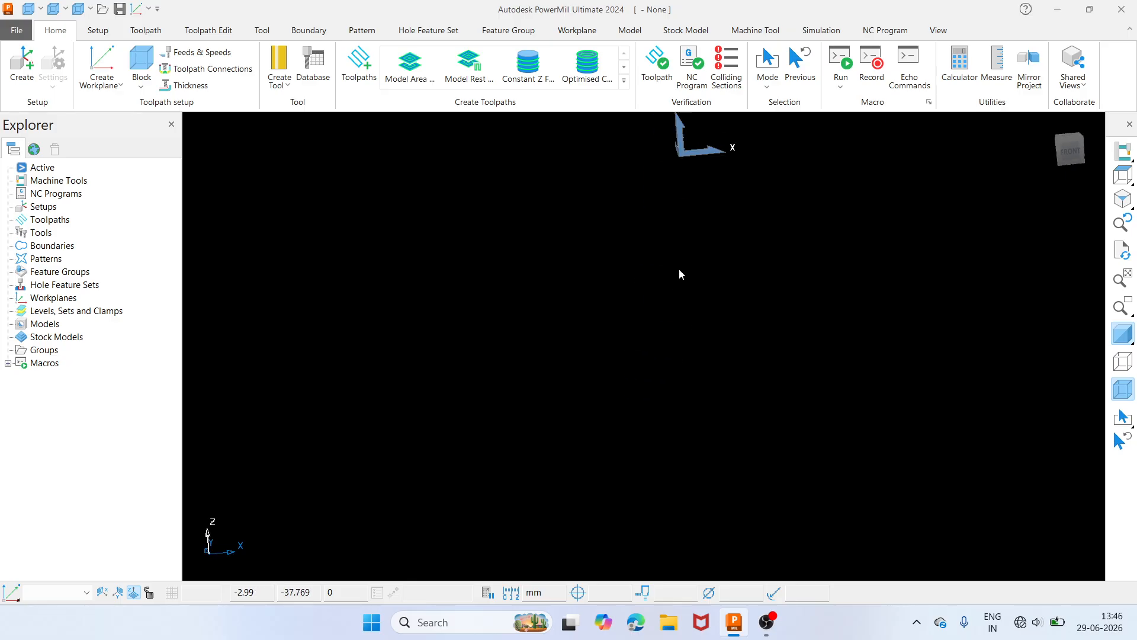
click(1069, 148)
click(1122, 176)
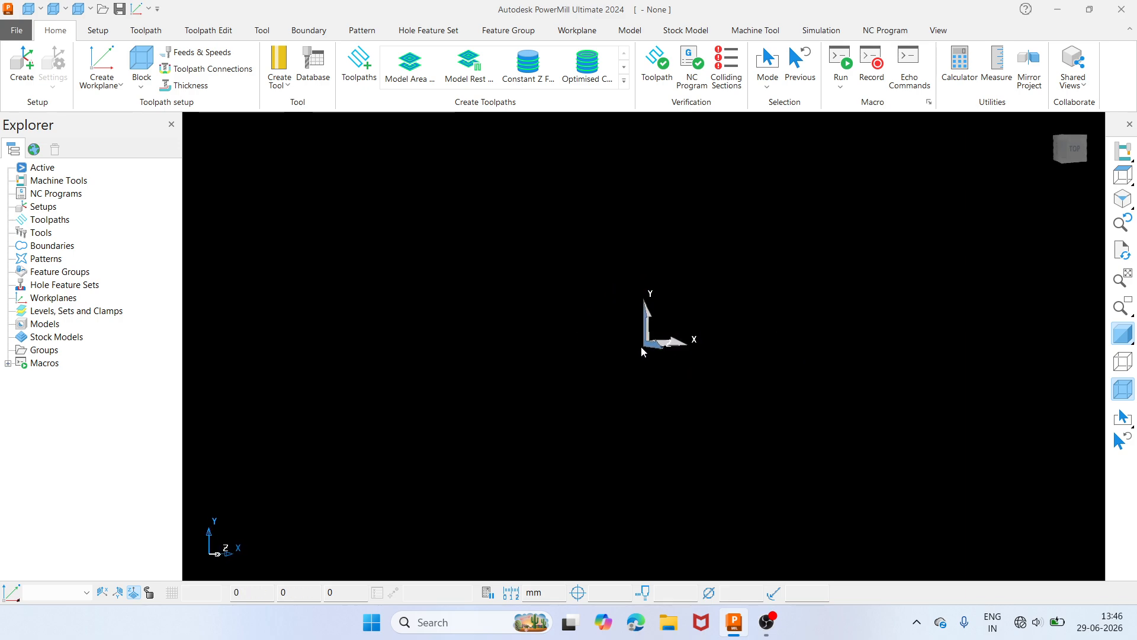
middle_drag(653, 343, 683, 247)
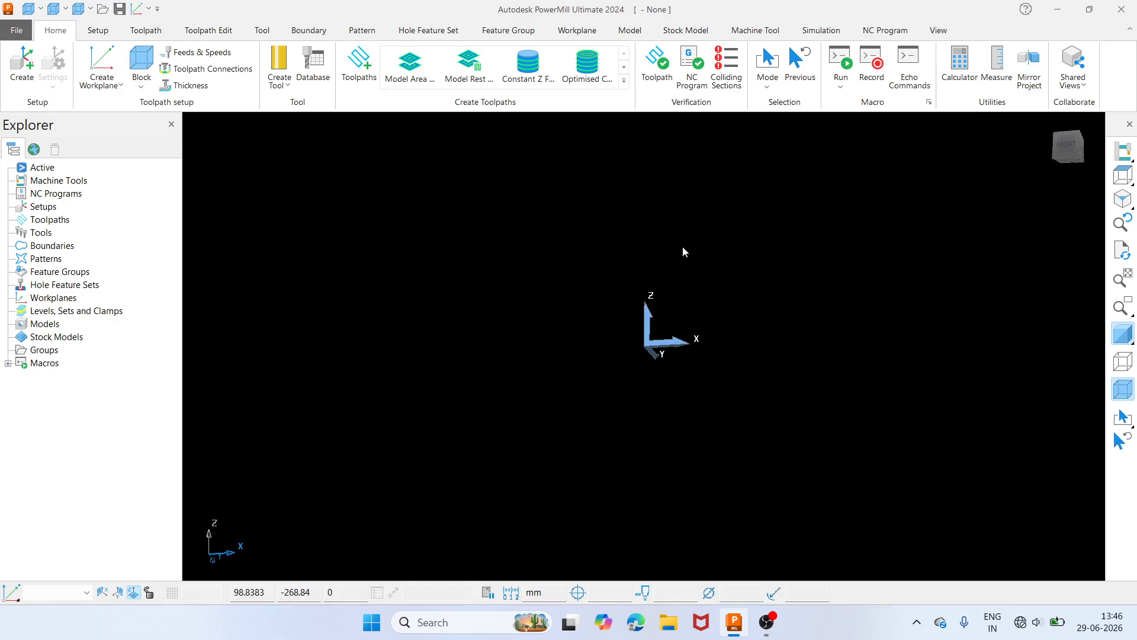
middle_drag(666, 313, 694, 273)
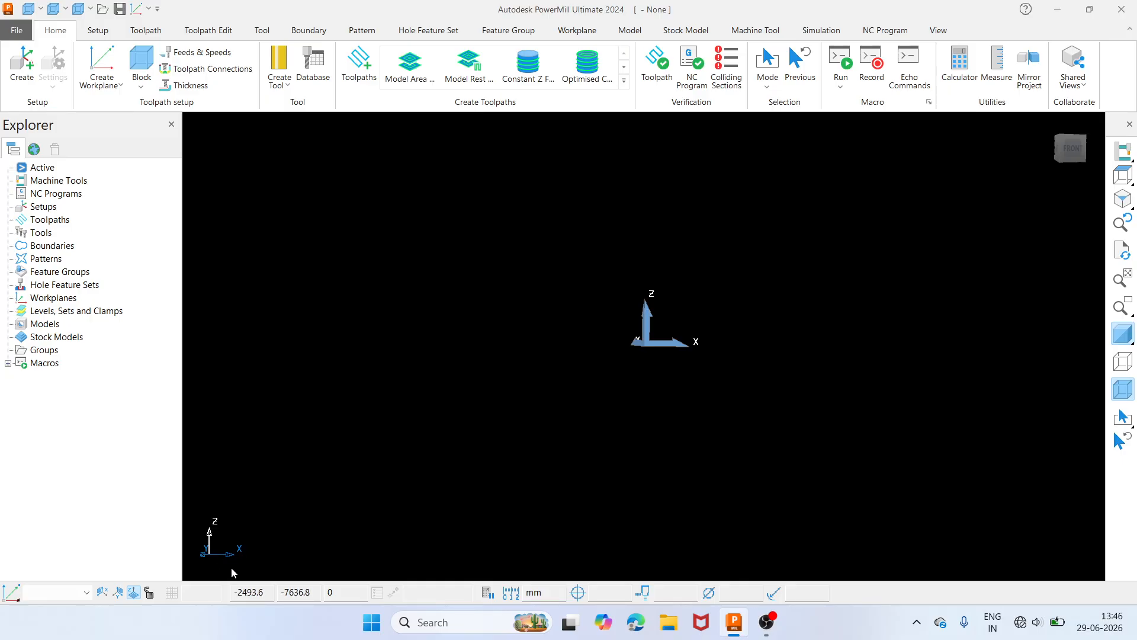
click(9, 595)
middle_drag(660, 317, 777, 286)
click(942, 32)
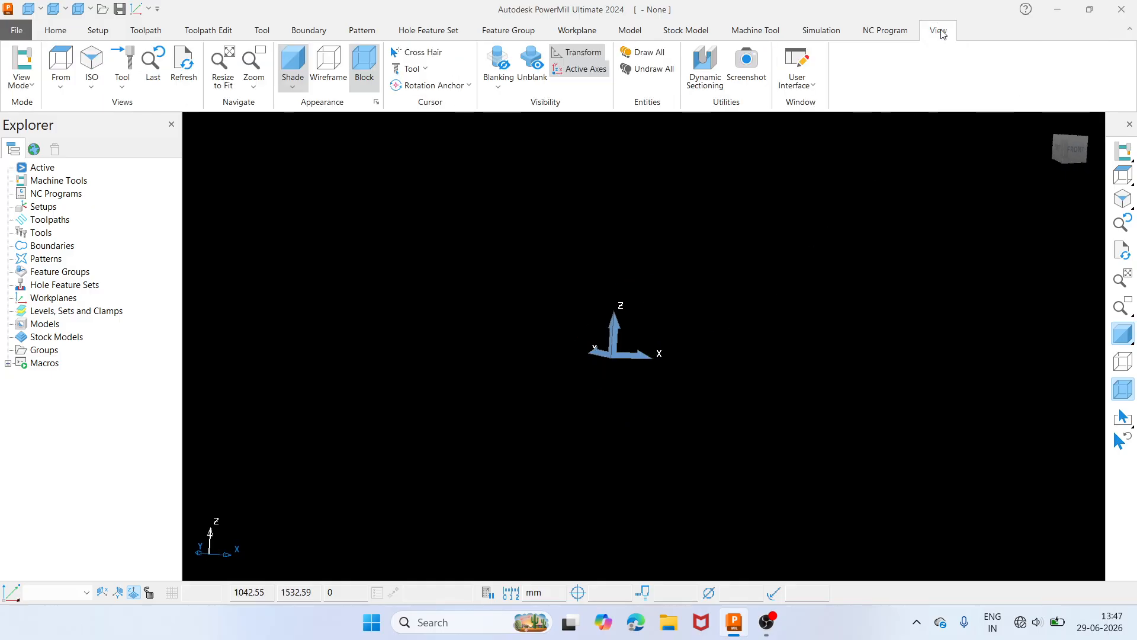
click(813, 87)
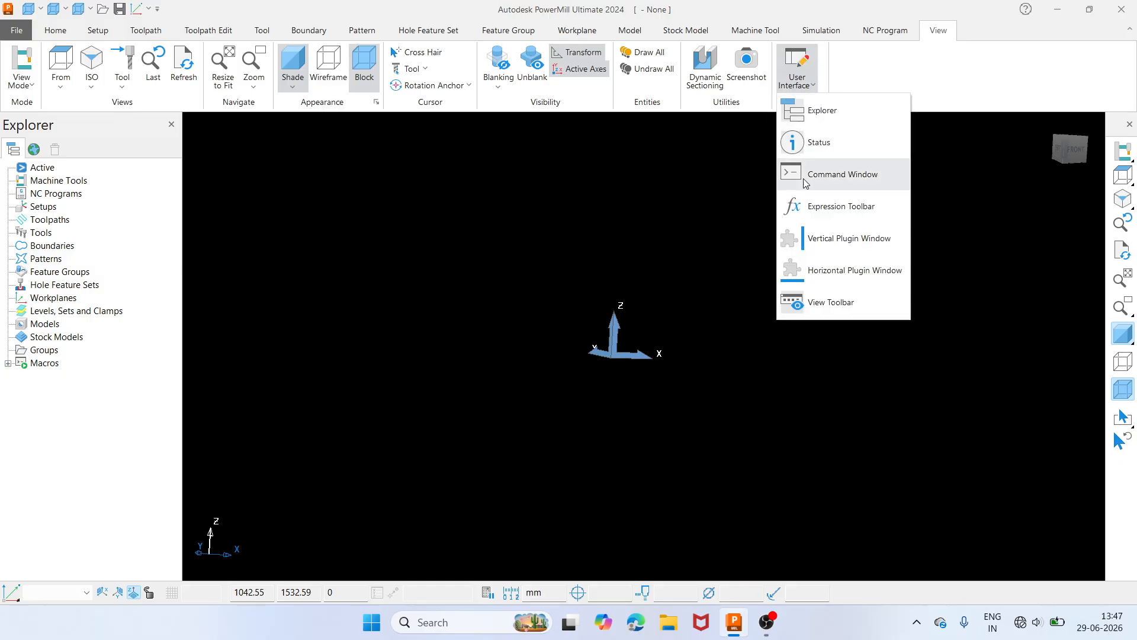
click(820, 84)
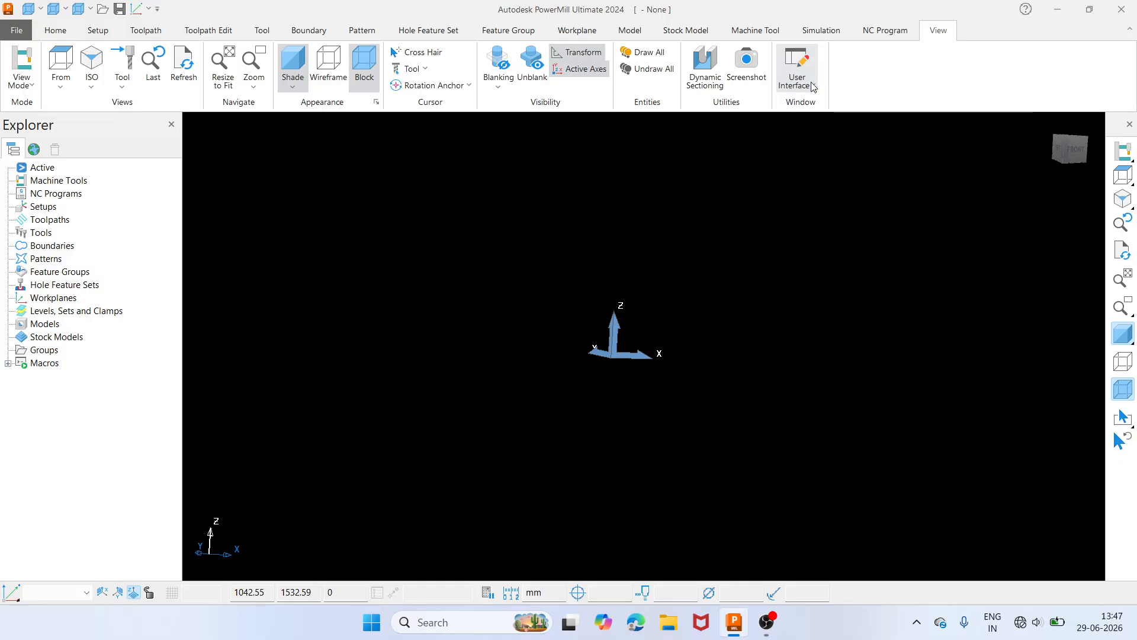
click(559, 59)
click(559, 59)
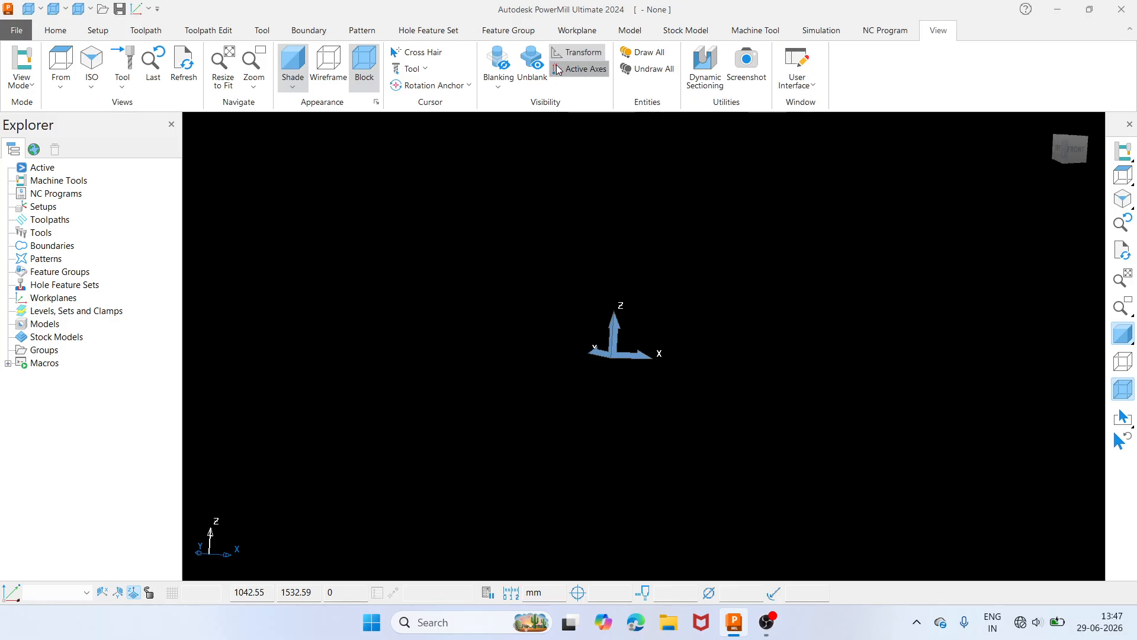
click(557, 70)
click(557, 70)
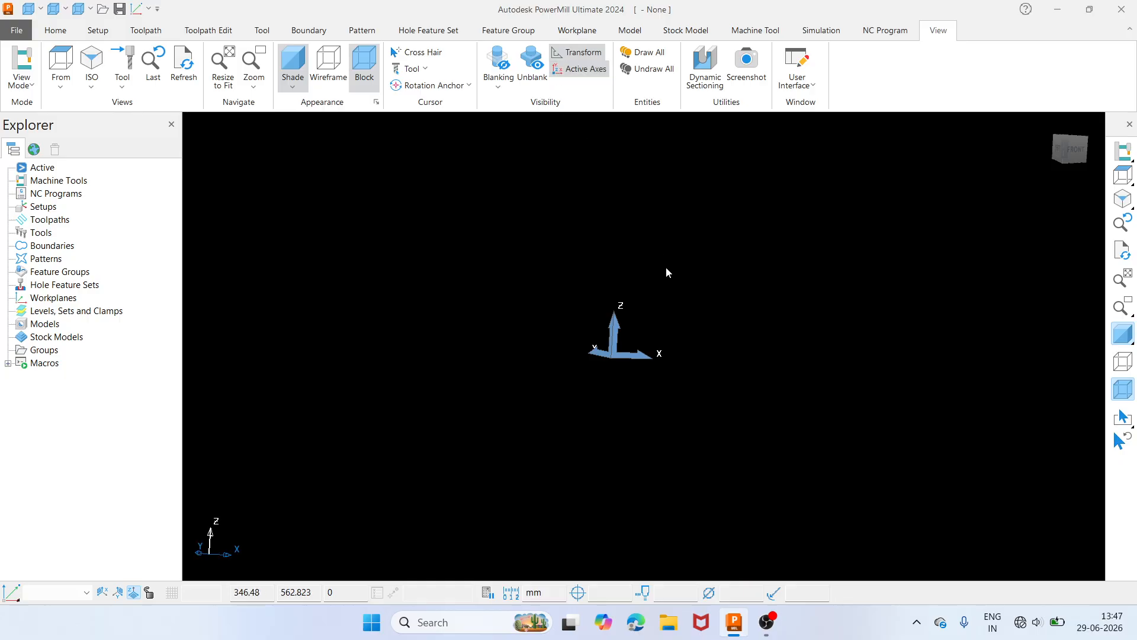
click(55, 30)
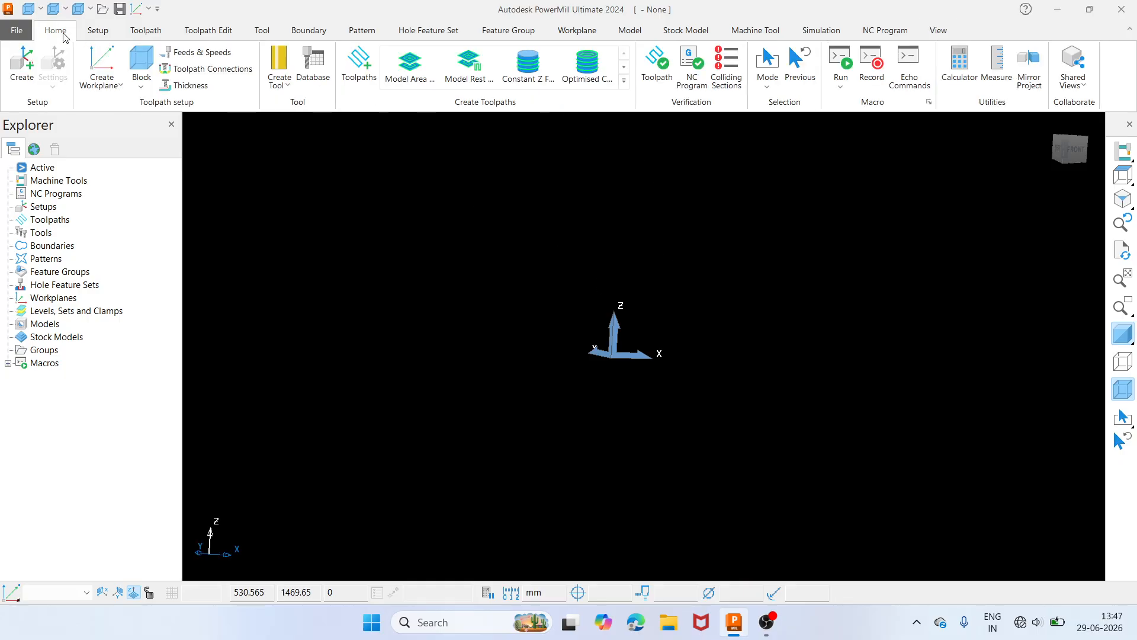
- Turn off Draw Transform to hide the axes at the origin, and turn it back on
right_click(671, 261)
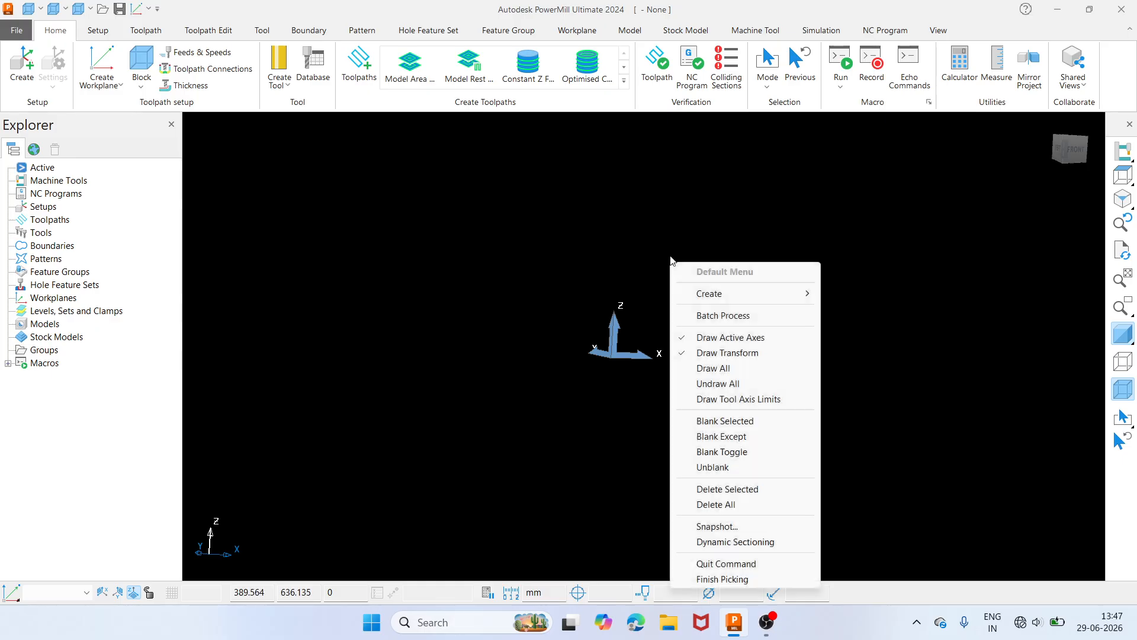
click(723, 354)
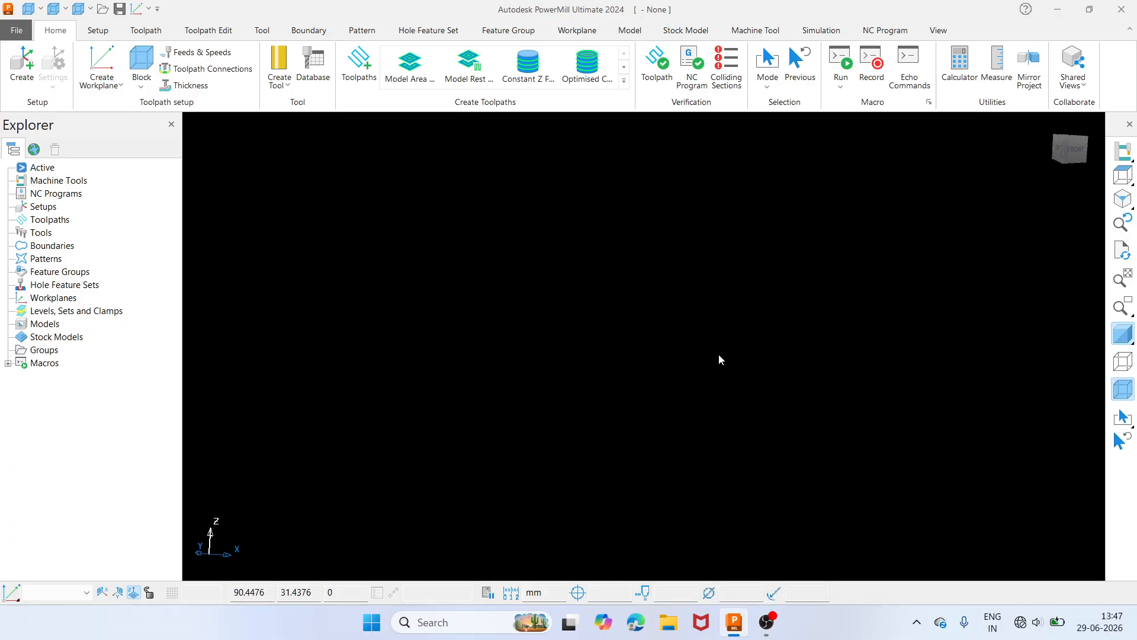
right_click(637, 263)
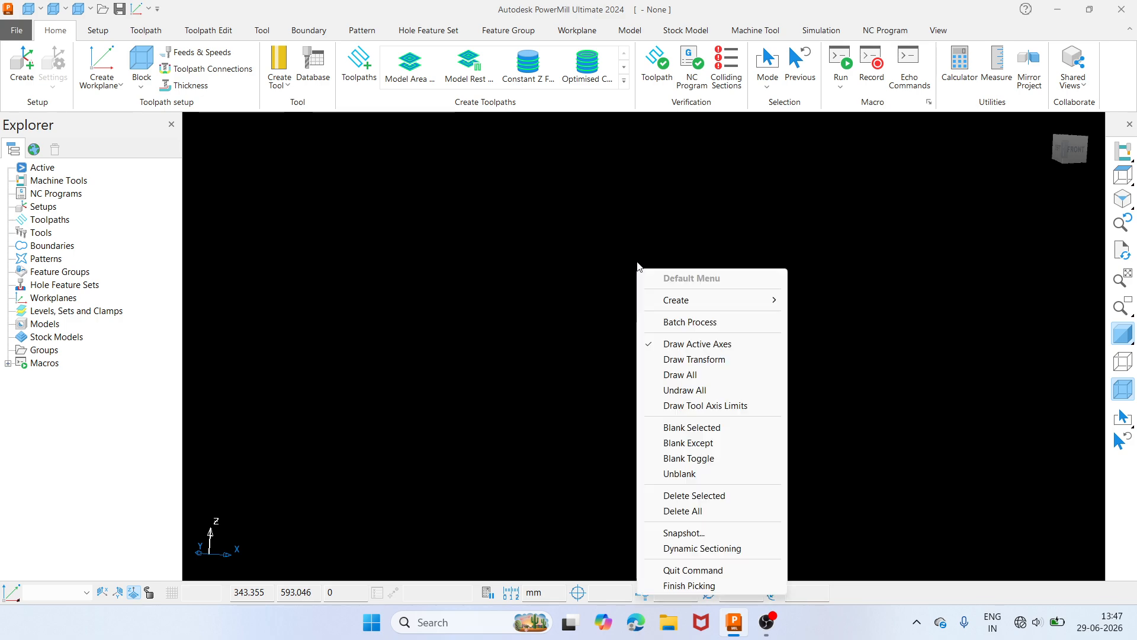
click(713, 367)
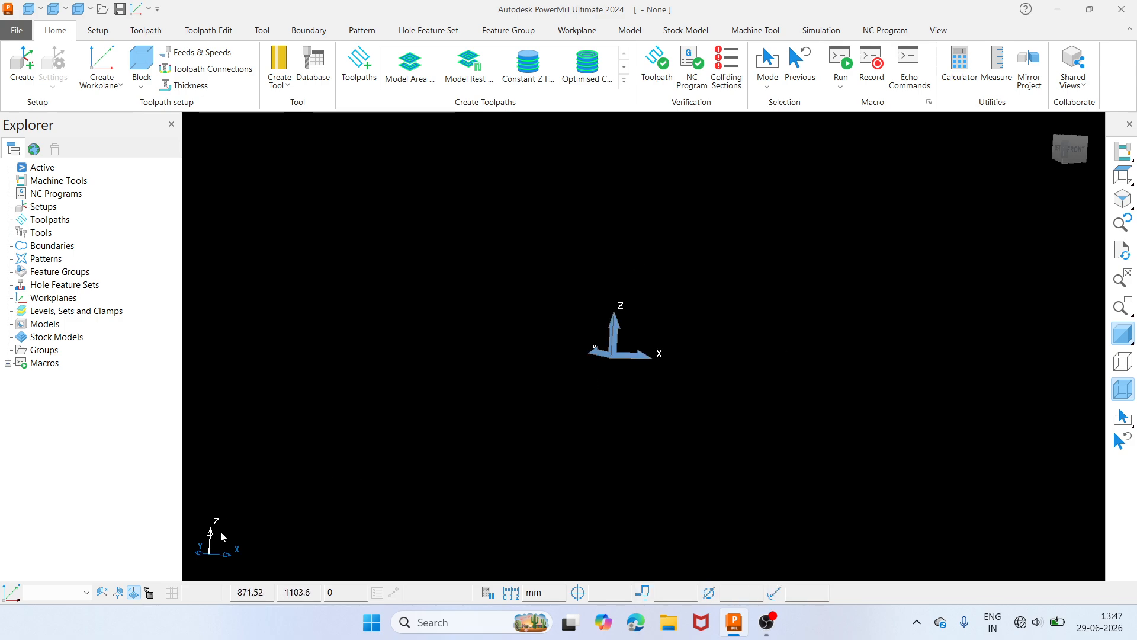
- Set the view from the top and hide the axes at the origin by turning off Draw Transform
middle_drag(242, 528, 311, 439)
middle_drag(529, 465, 705, 360)
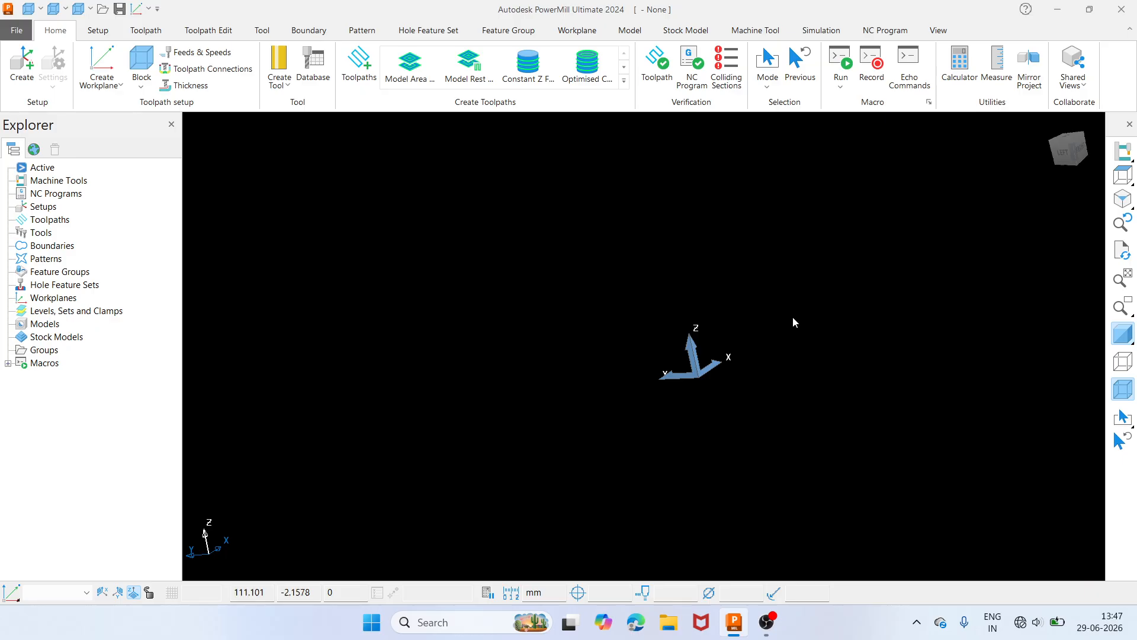
middle_drag(792, 317, 631, 409)
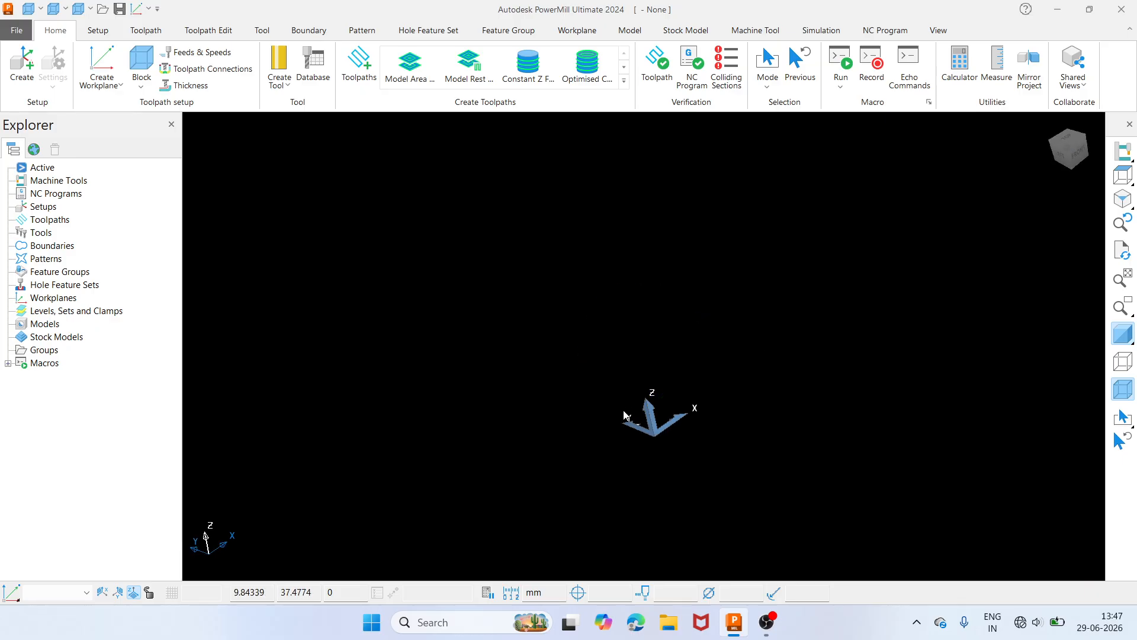
click(1124, 177)
right_click(704, 265)
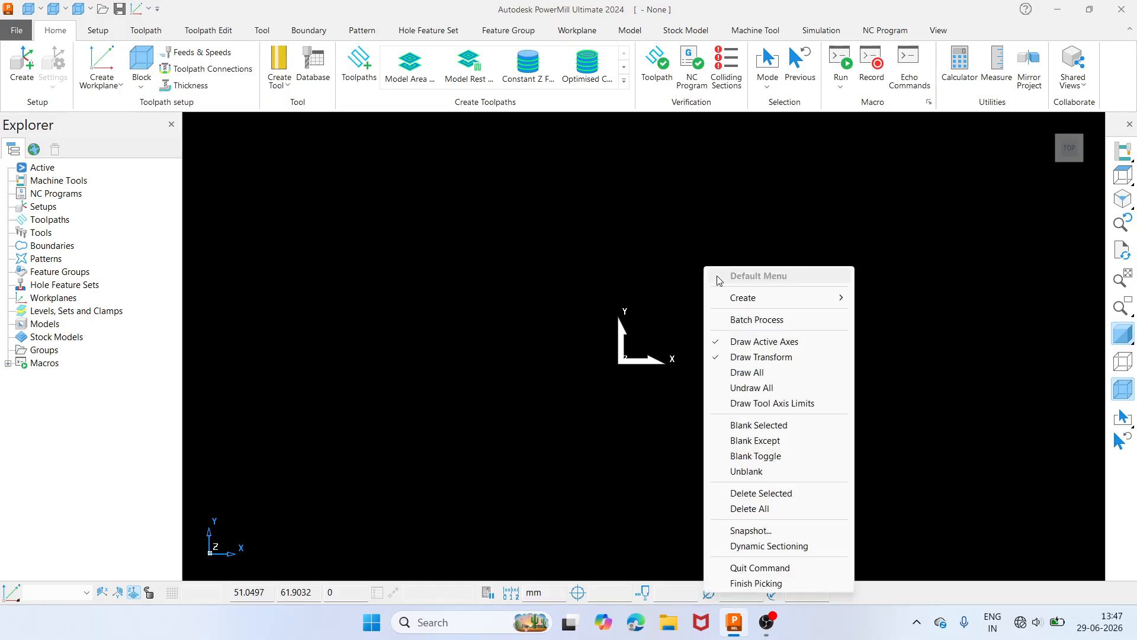
click(755, 359)
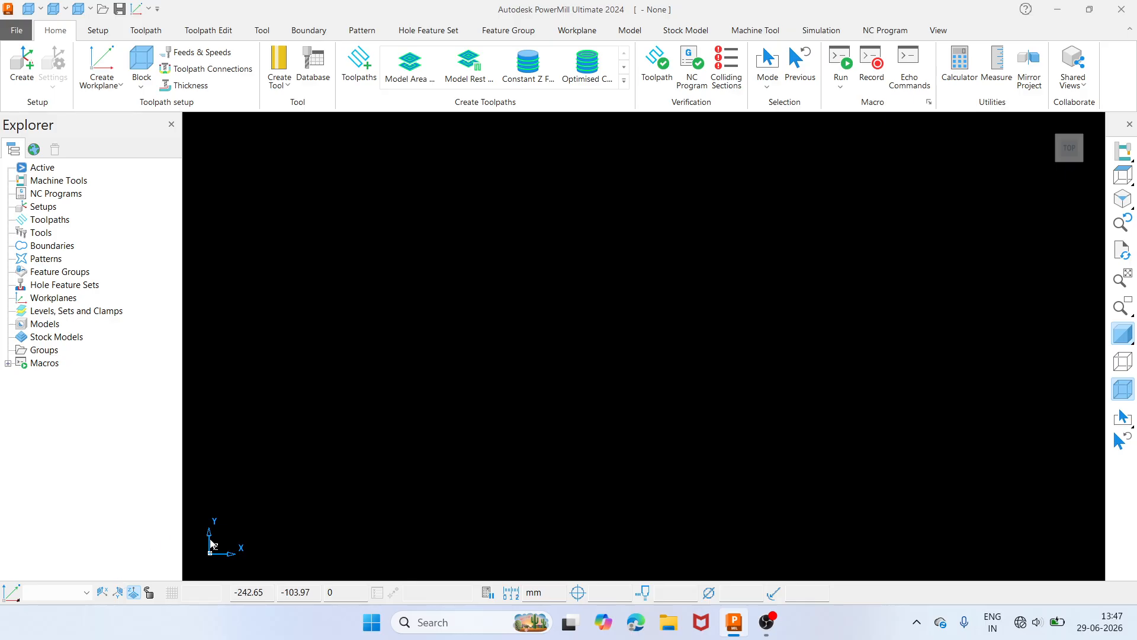
middle_drag(196, 510, 837, 341)
click(1071, 143)
- Import the model 2DExample.dgk from the examples folder
click(8, 36)
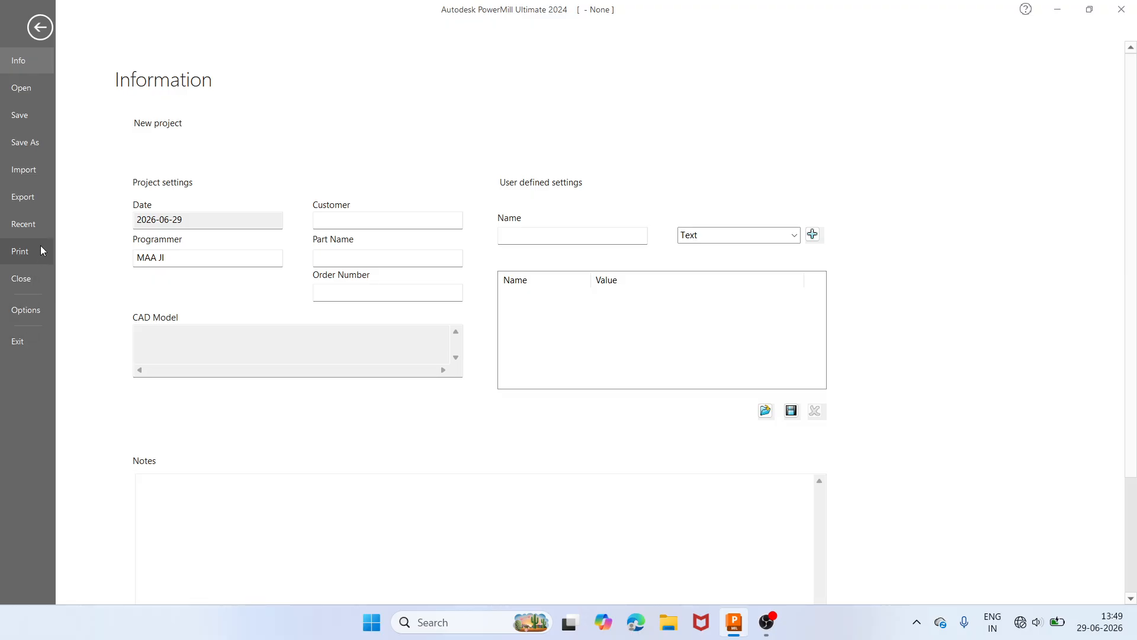
click(17, 171)
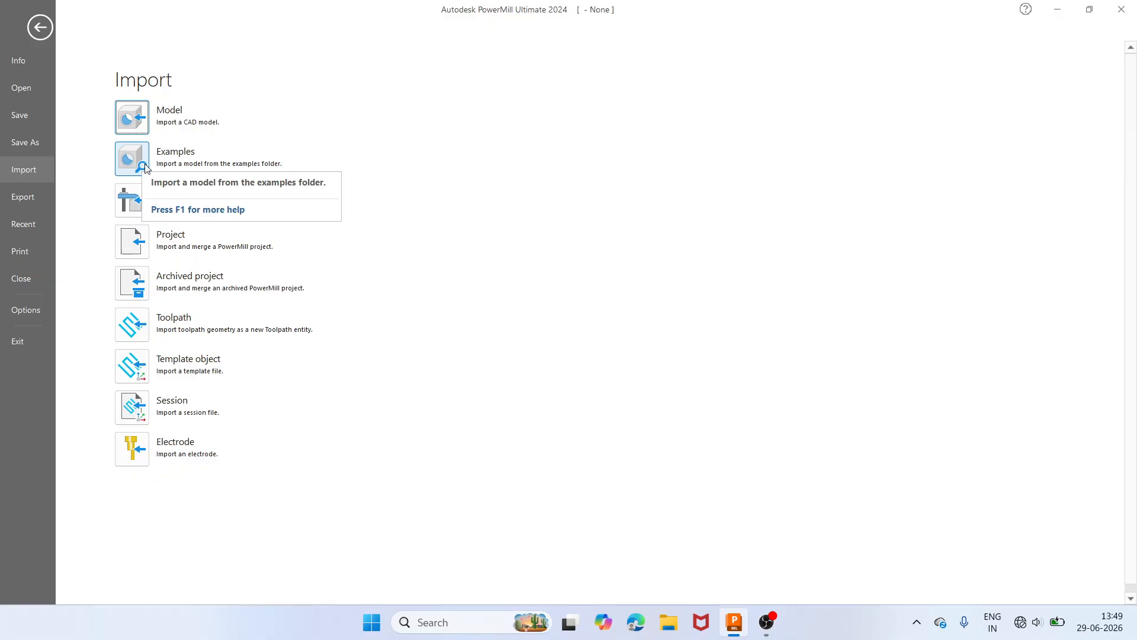
click(122, 161)
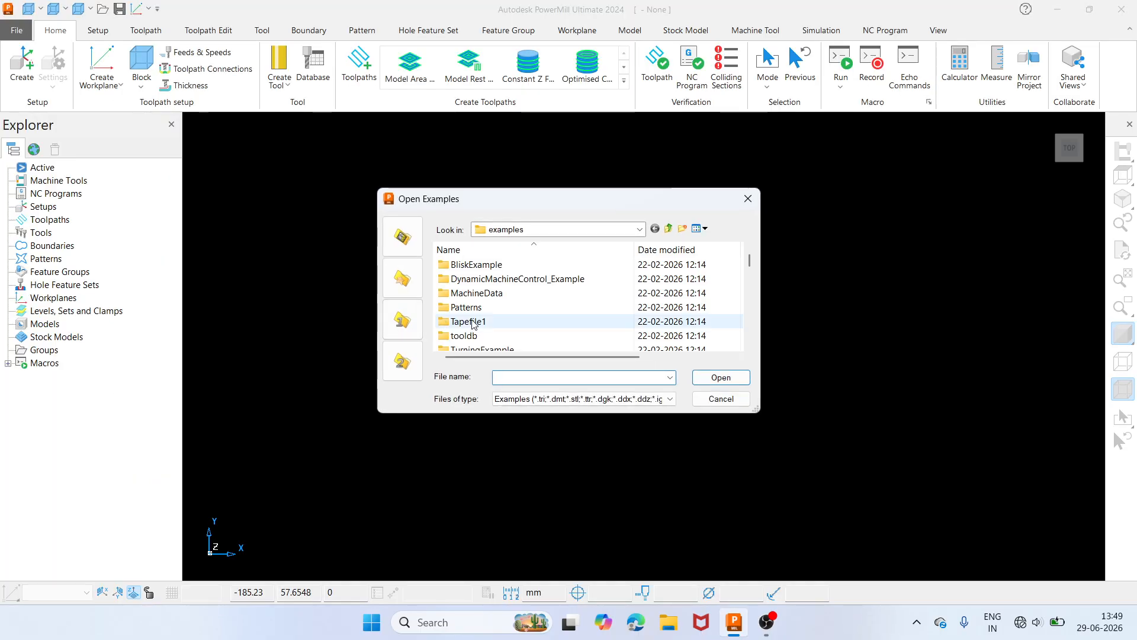
scroll(472, 324, down, 2)
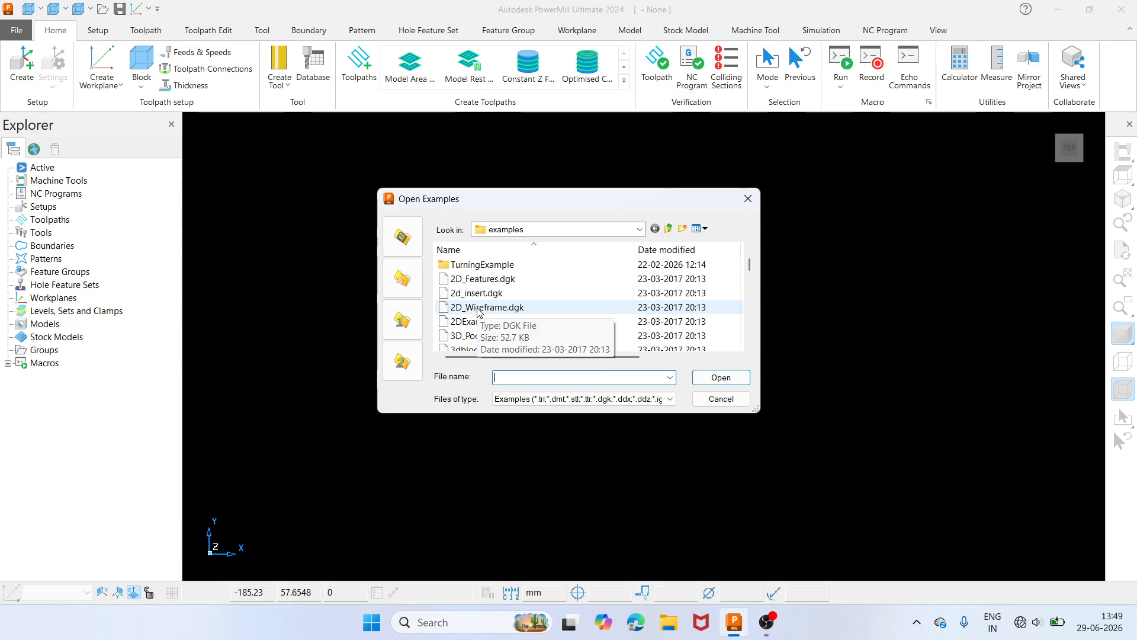
click(509, 323)
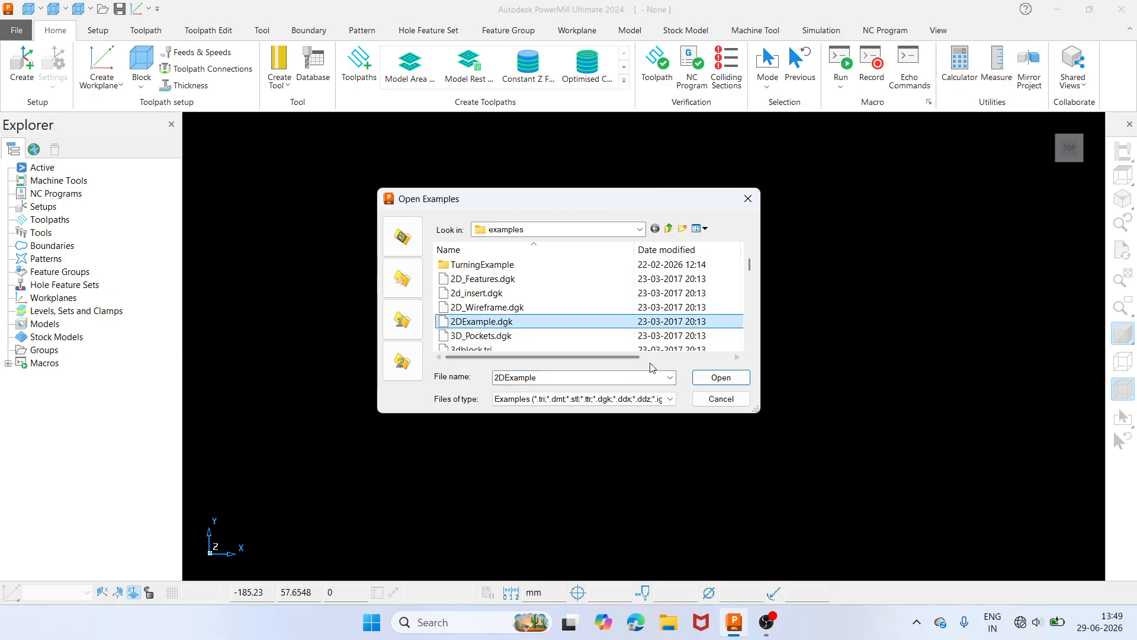
click(732, 383)
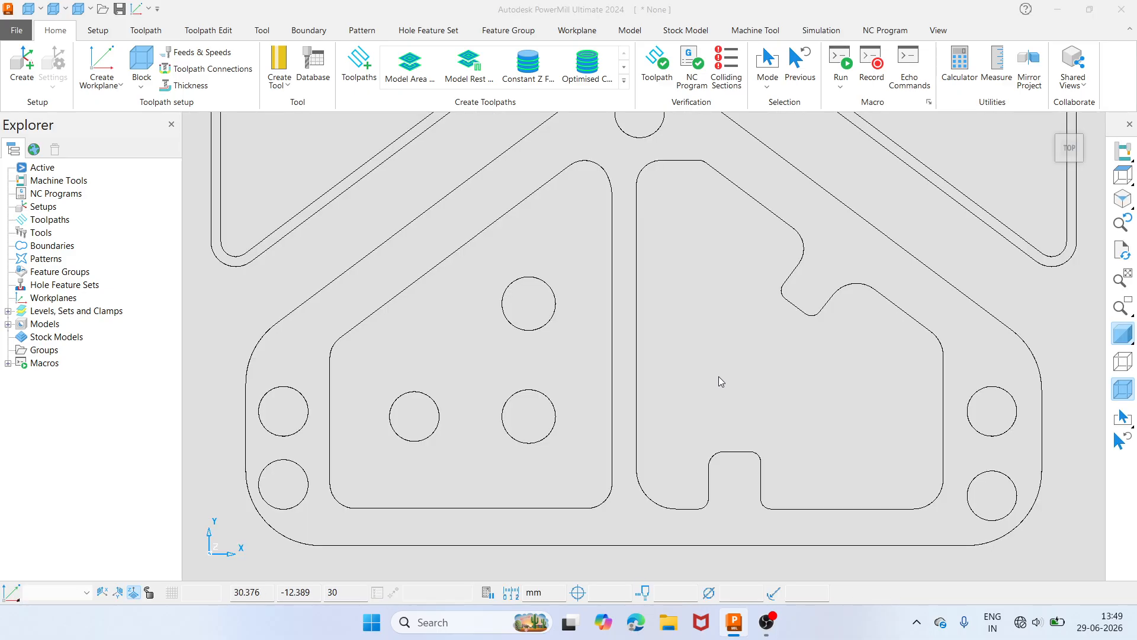
- Examine the imported part's pockets, bosses, holes and side slot from the top and at an angle
click(1123, 178)
mouse_move(652, 456)
middle_down()
mouse_move(655, 369)
mouse_move(711, 223)
mouse_move(546, 276)
mouse_move(904, 294)
mouse_move(611, 331)
mouse_move(1135, 209)
middle_up()
click(1123, 176)
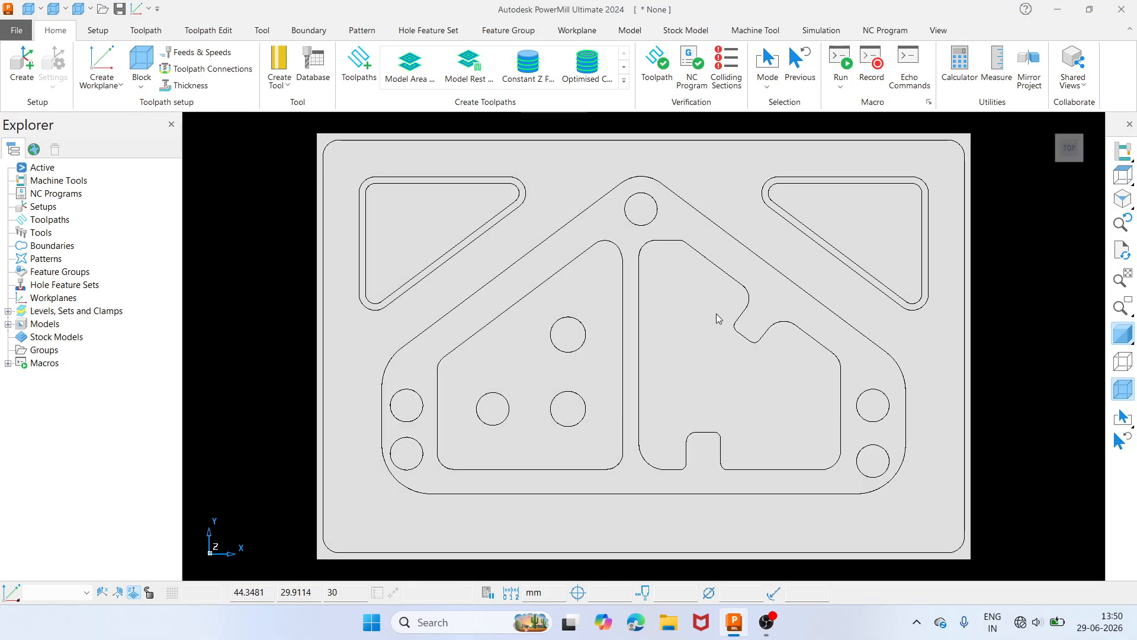
mouse_move(680, 353)
middle_down()
mouse_move(703, 249)
mouse_move(680, 372)
mouse_move(709, 289)
mouse_move(661, 279)
middle_up()
middle_drag(674, 353, 652, 350)
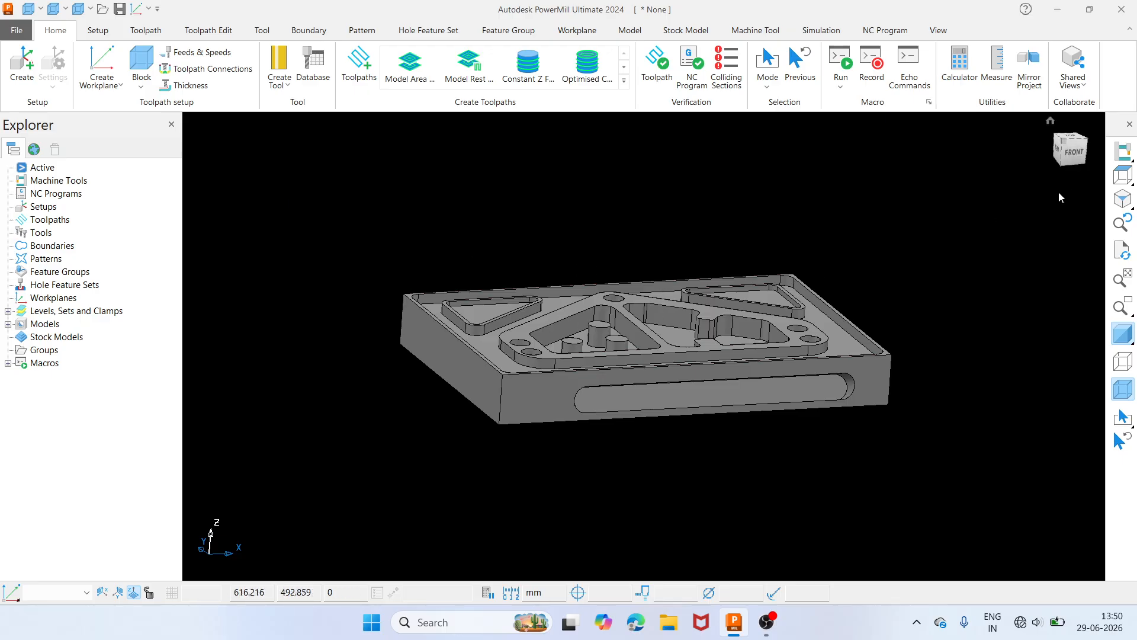
click(1122, 176)
middle_drag(678, 373, 502, 397)
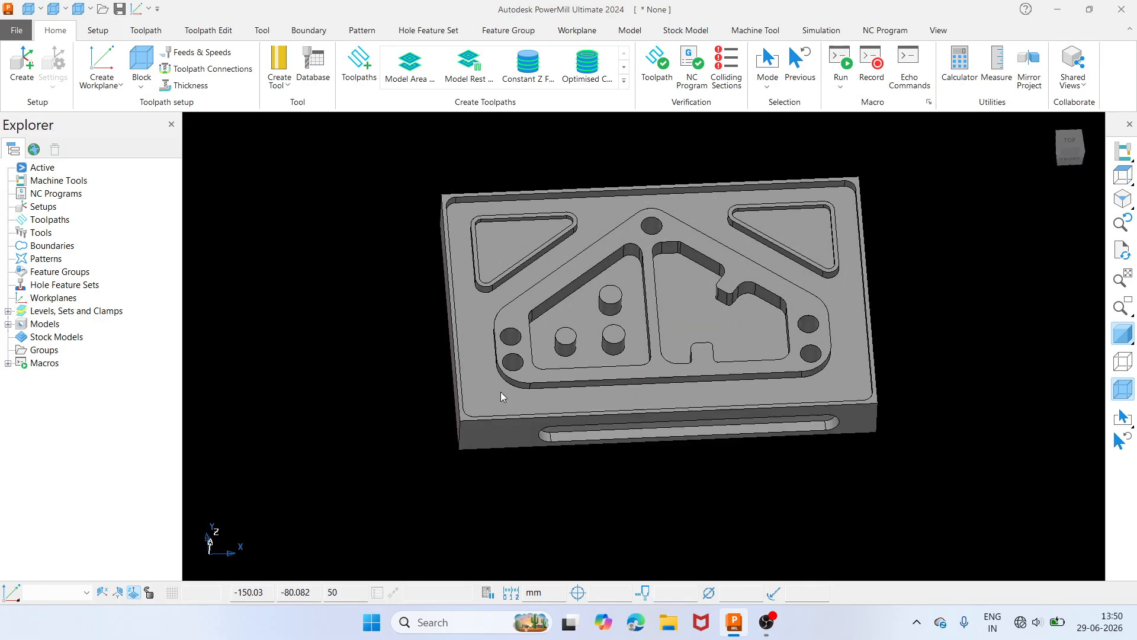
- In the model drawing options, turn off Shade Inside, enter a new Shading Tolerance and accept the changes
right_click(32, 331)
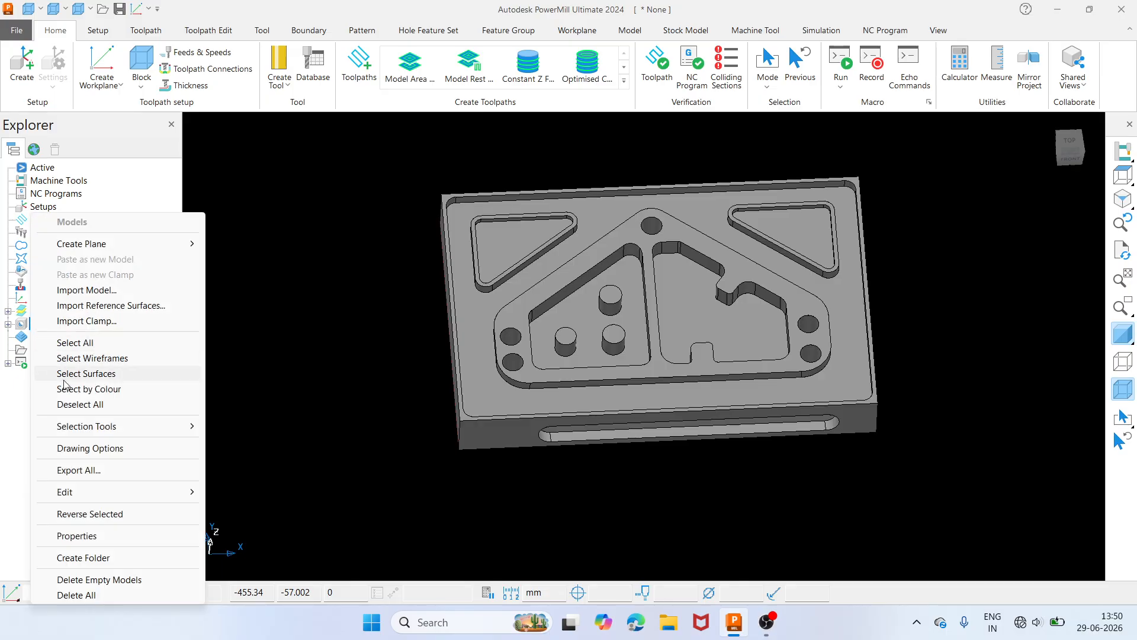
click(90, 448)
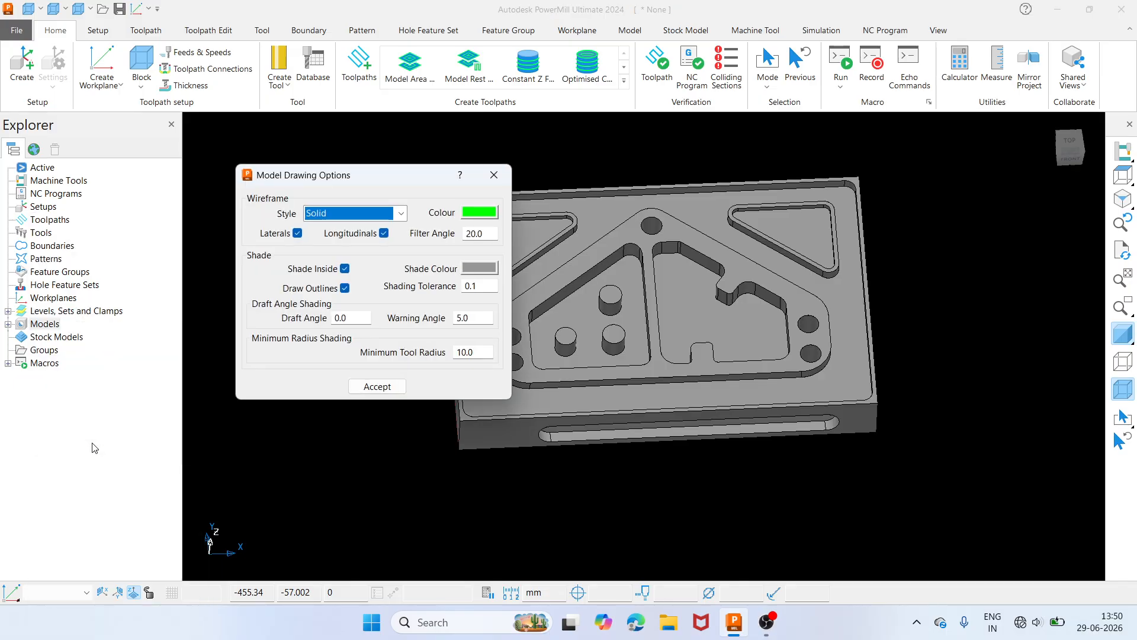
click(345, 269)
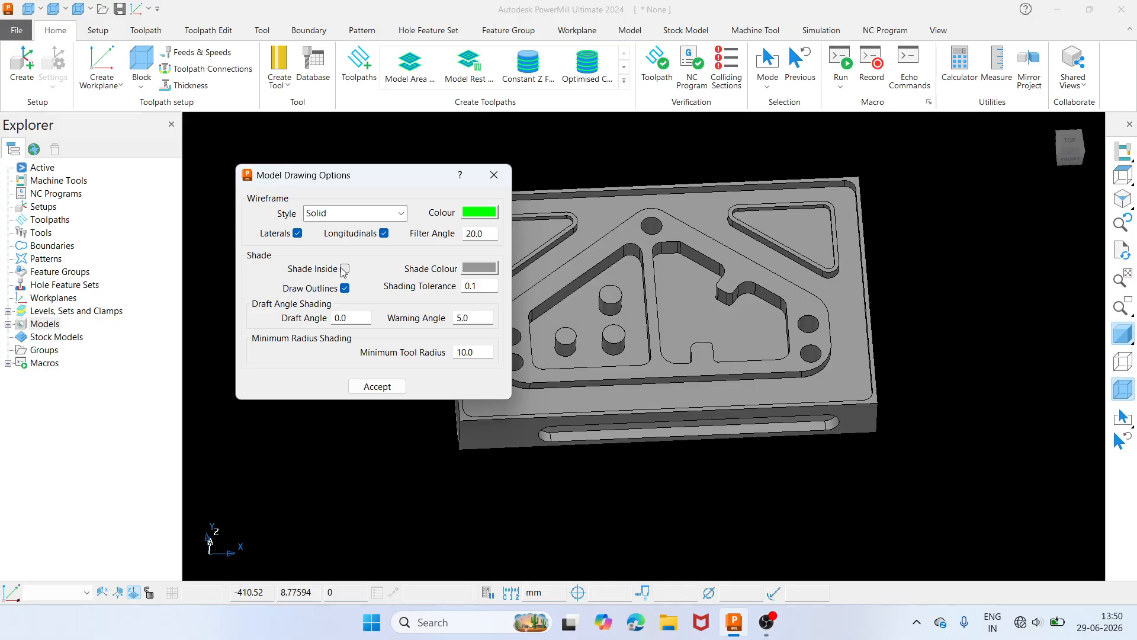
double_click(487, 287)
text(.0)
key(Return)
click(377, 387)
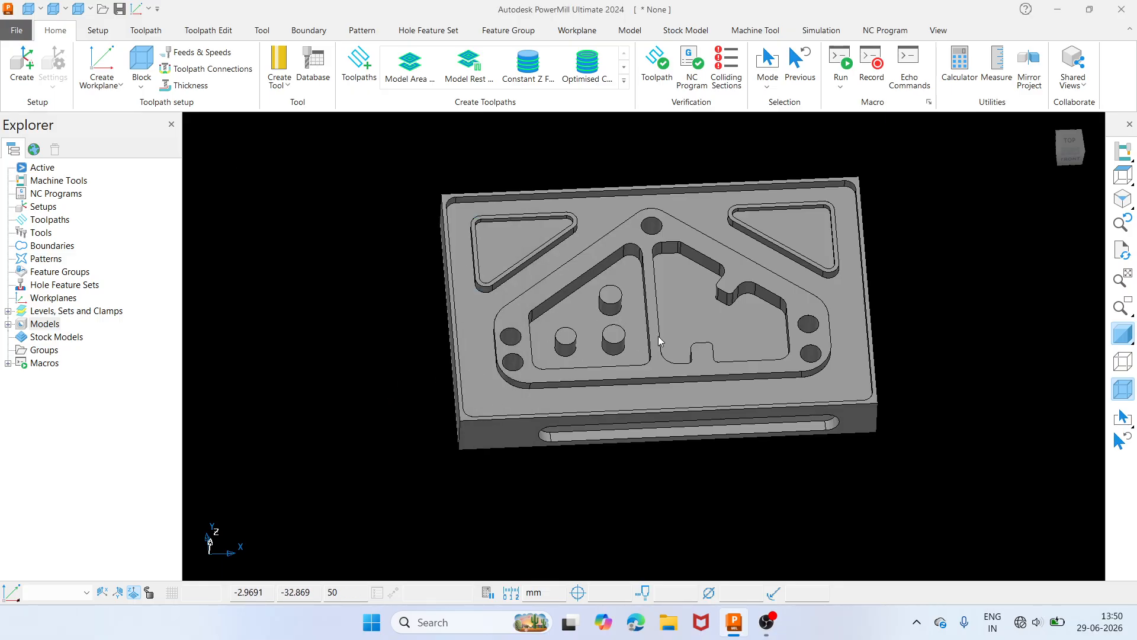
- Examine the shaded model's pockets, bosses, holes and side slot from the top and at several tilted angles
click(1123, 176)
middle_drag(687, 293, 695, 311)
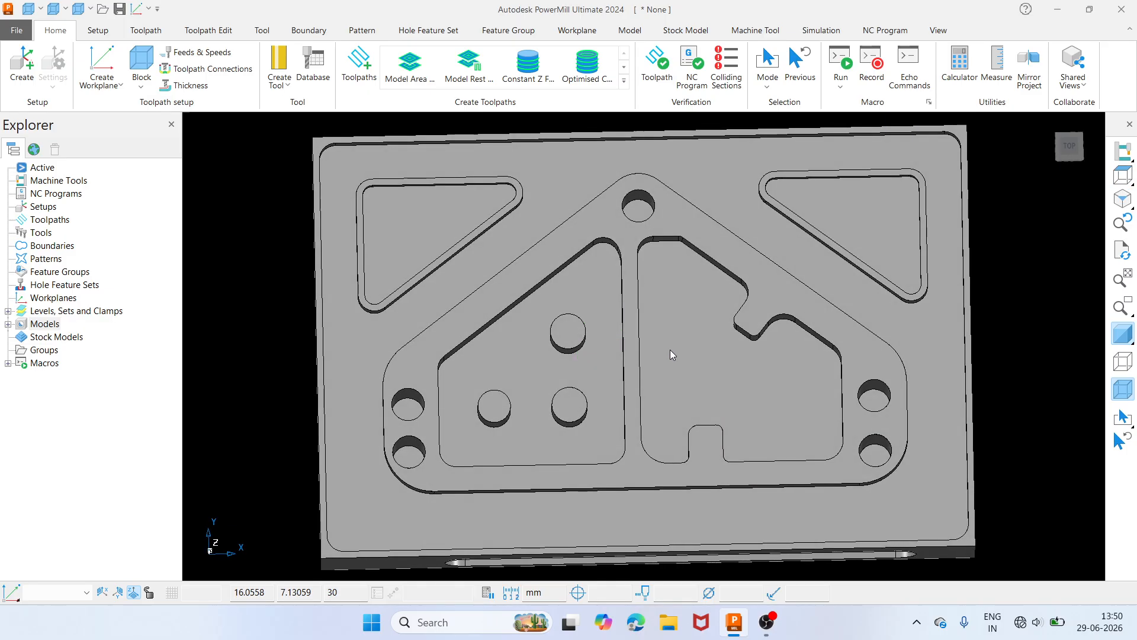
middle_drag(581, 441, 586, 356)
click(1123, 176)
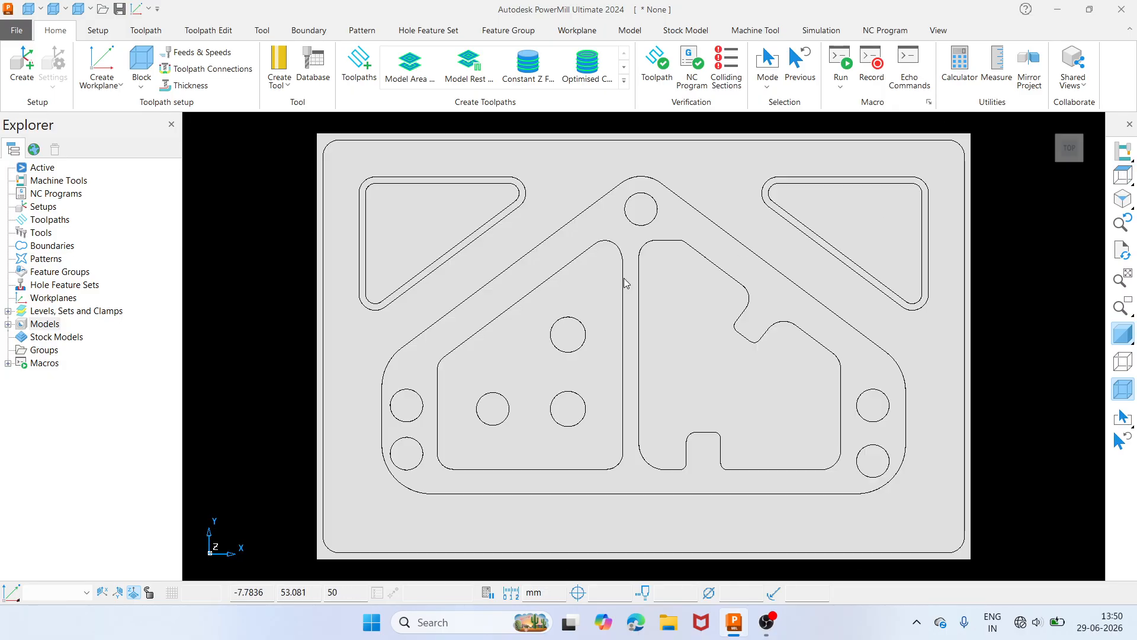
mouse_move(685, 397)
middle_down()
mouse_move(697, 297)
mouse_move(751, 195)
middle_up()
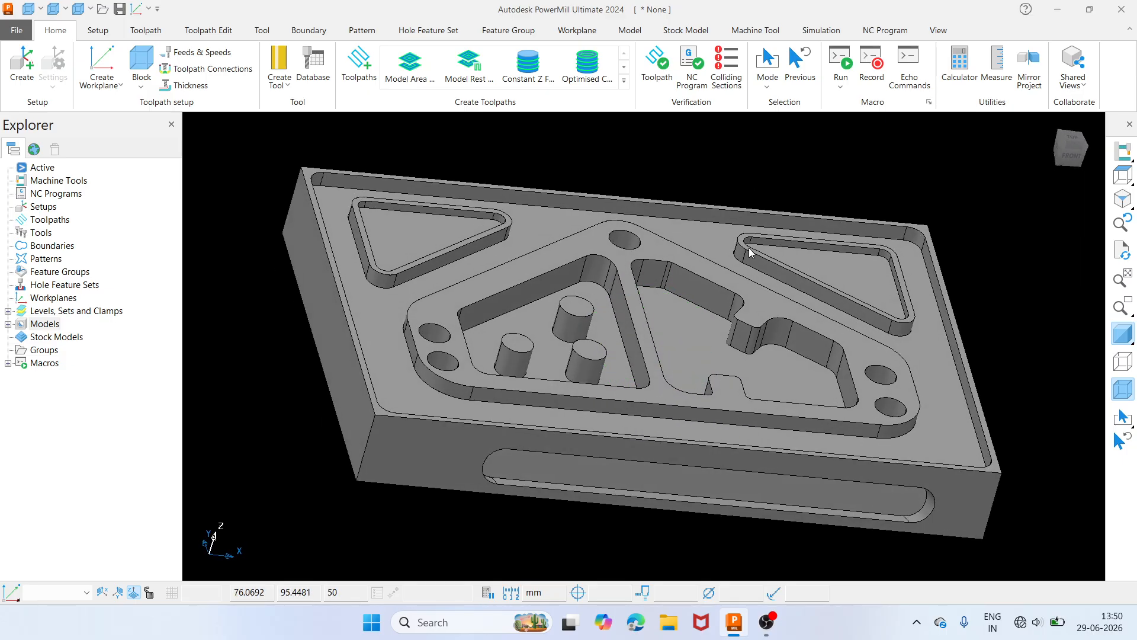
mouse_move(748, 247)
middle_down()
mouse_move(613, 290)
mouse_move(662, 154)
mouse_move(673, 295)
mouse_move(866, 274)
middle_up()
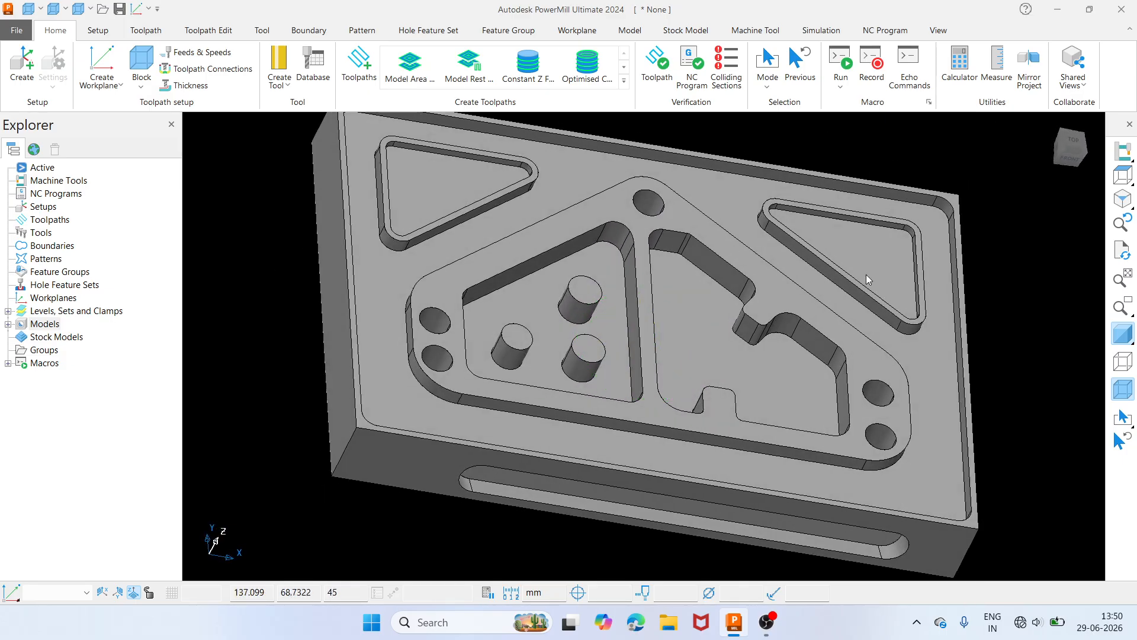
click(1124, 176)
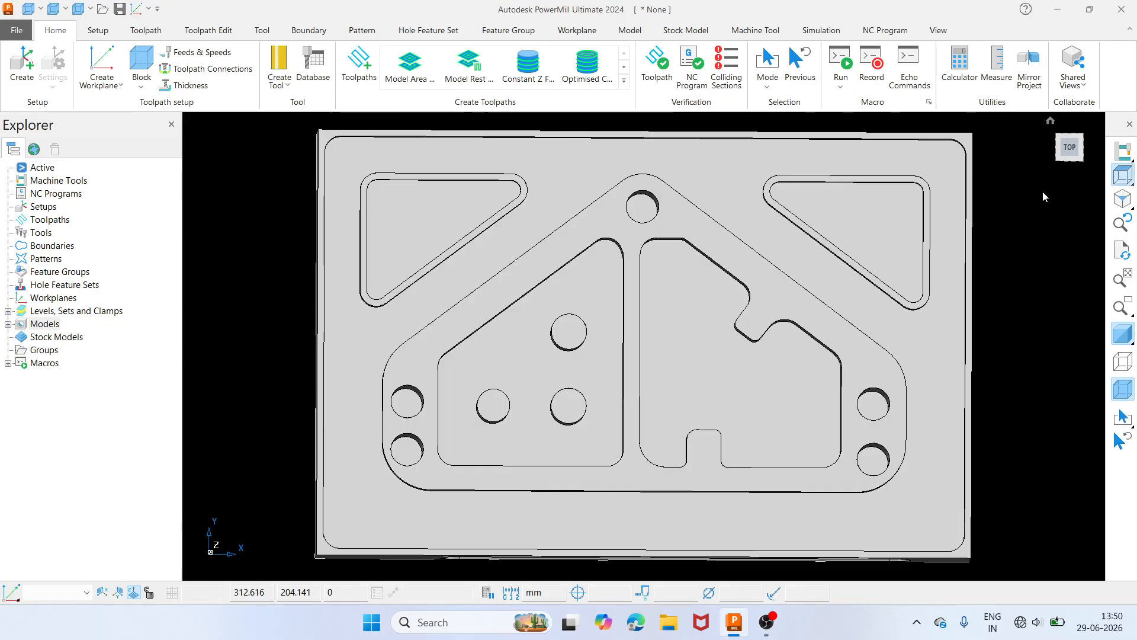
mouse_move(713, 363)
middle_down()
mouse_move(719, 308)
mouse_move(762, 287)
mouse_move(741, 308)
middle_up()
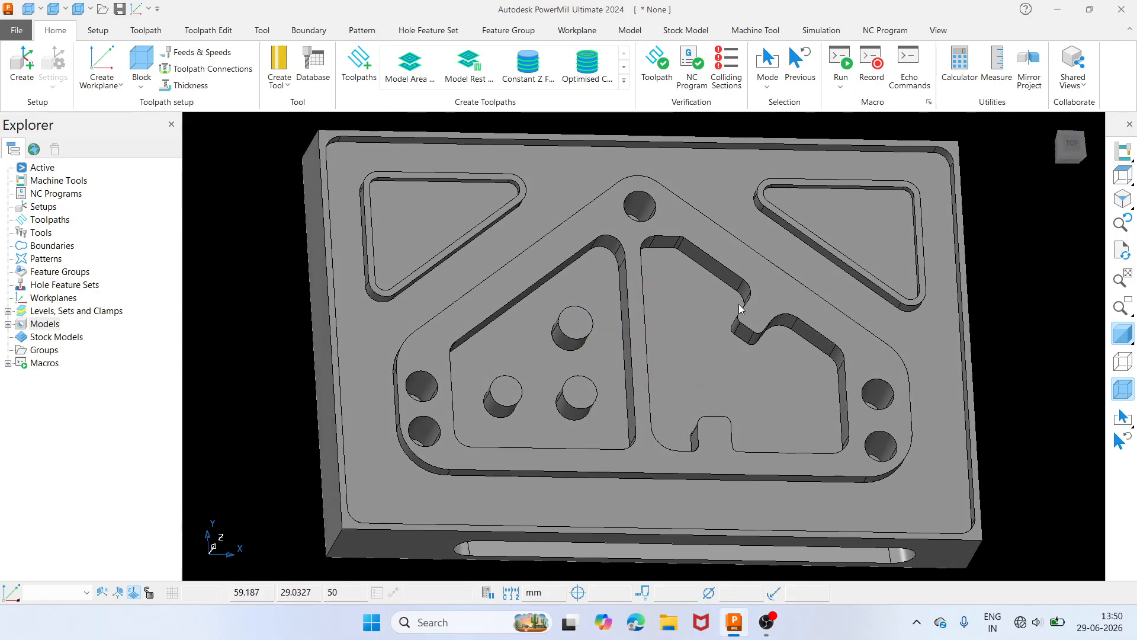
- Define a Box block in the Active Workplane and calculate its limits from the model
click(143, 60)
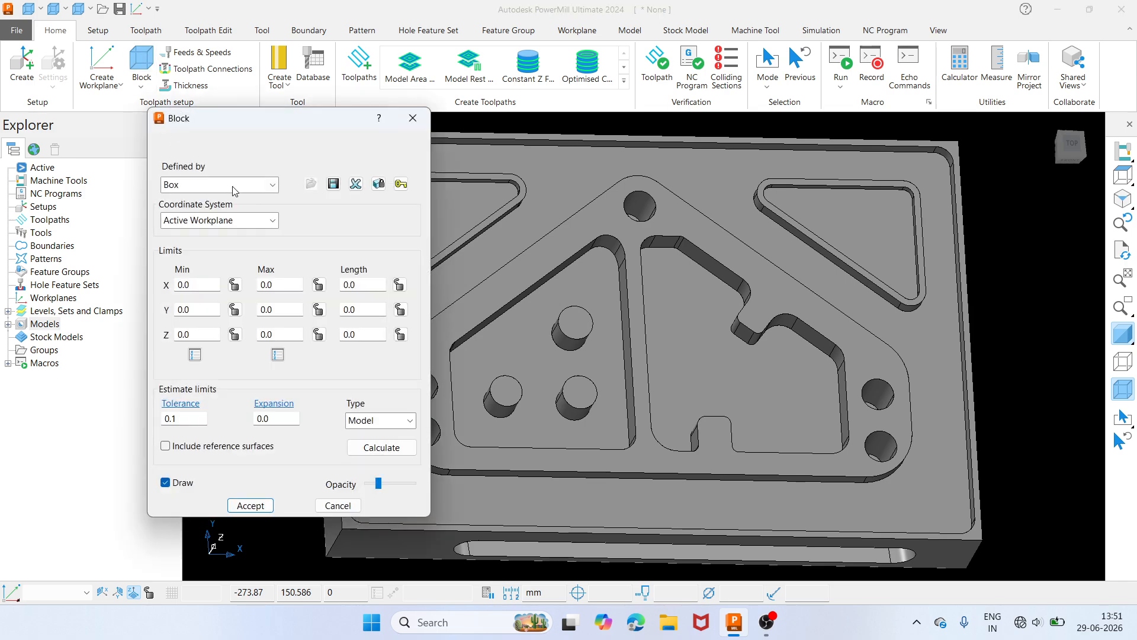
click(234, 184)
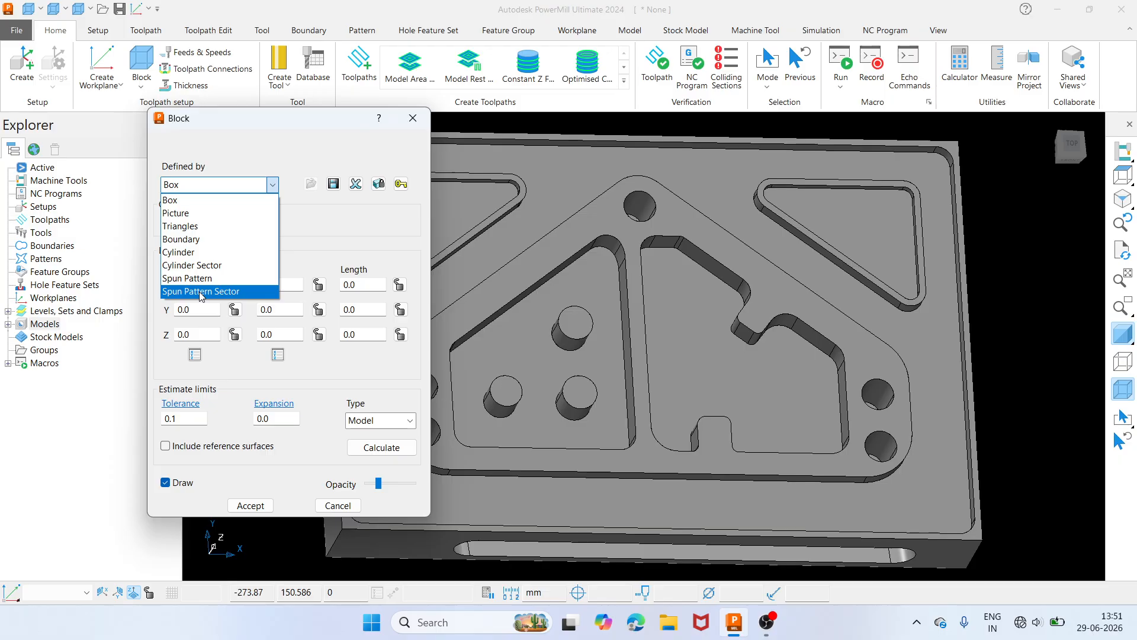
click(255, 187)
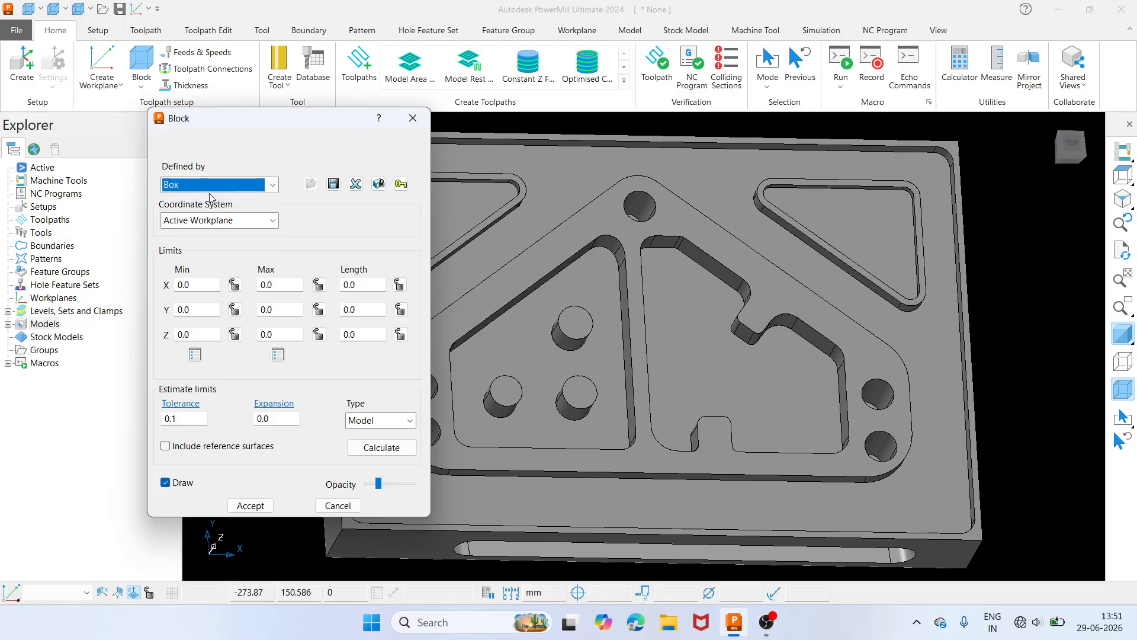
click(249, 225)
click(250, 228)
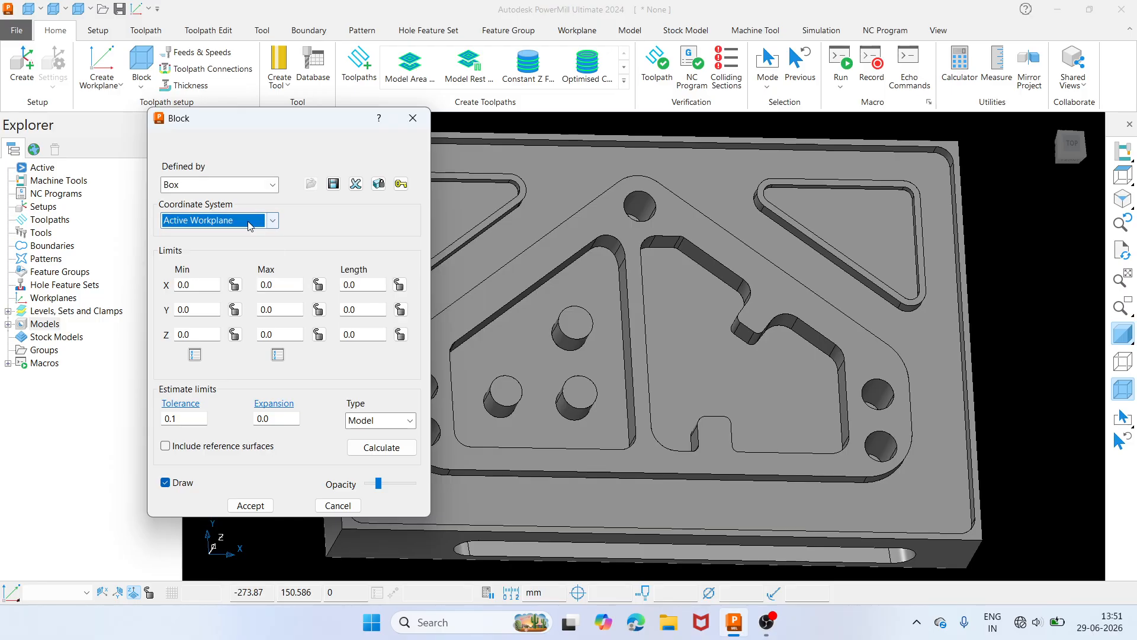
click(378, 452)
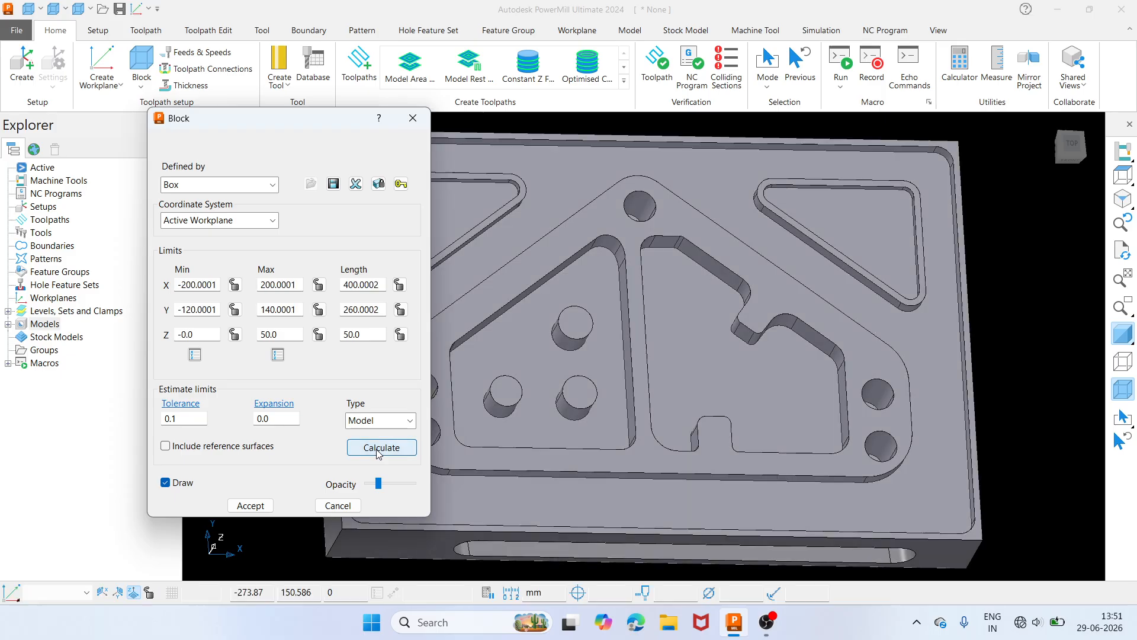
- Set the block's estimate tolerance to 0.01, recalculate its limits and accept the block
double_click(183, 418)
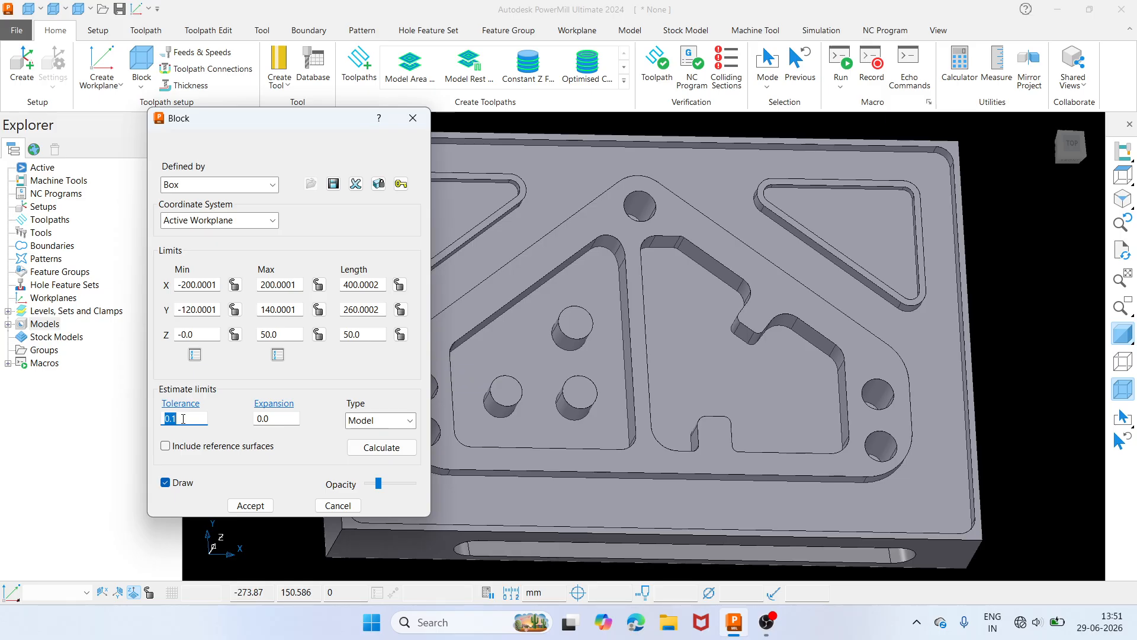
text(0.01)
key(shift+Home)
click(382, 450)
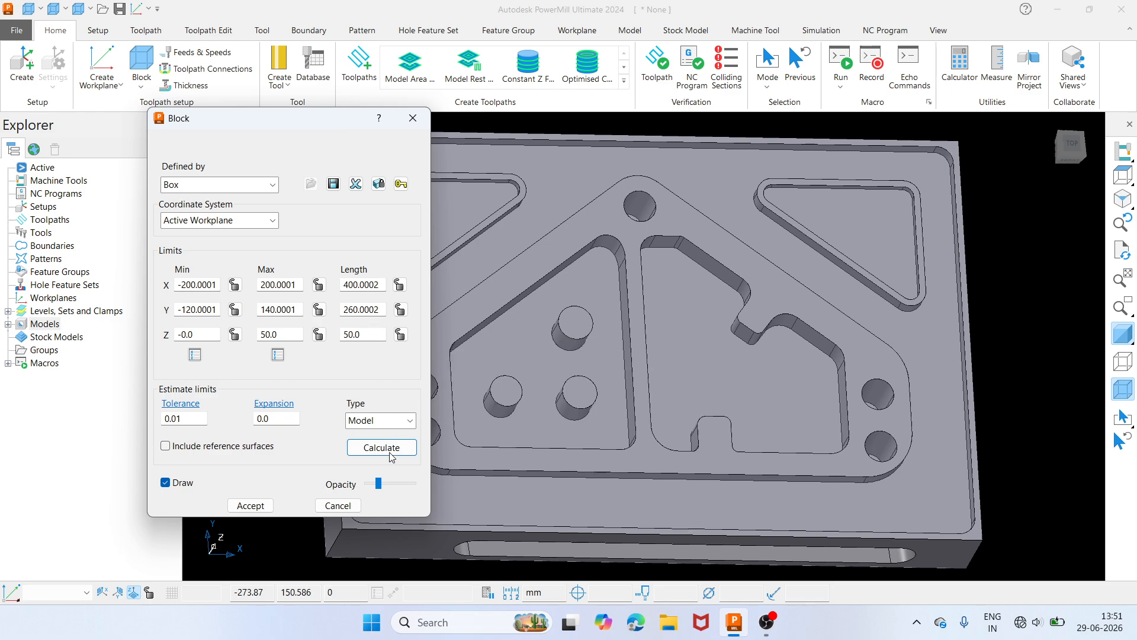
click(251, 505)
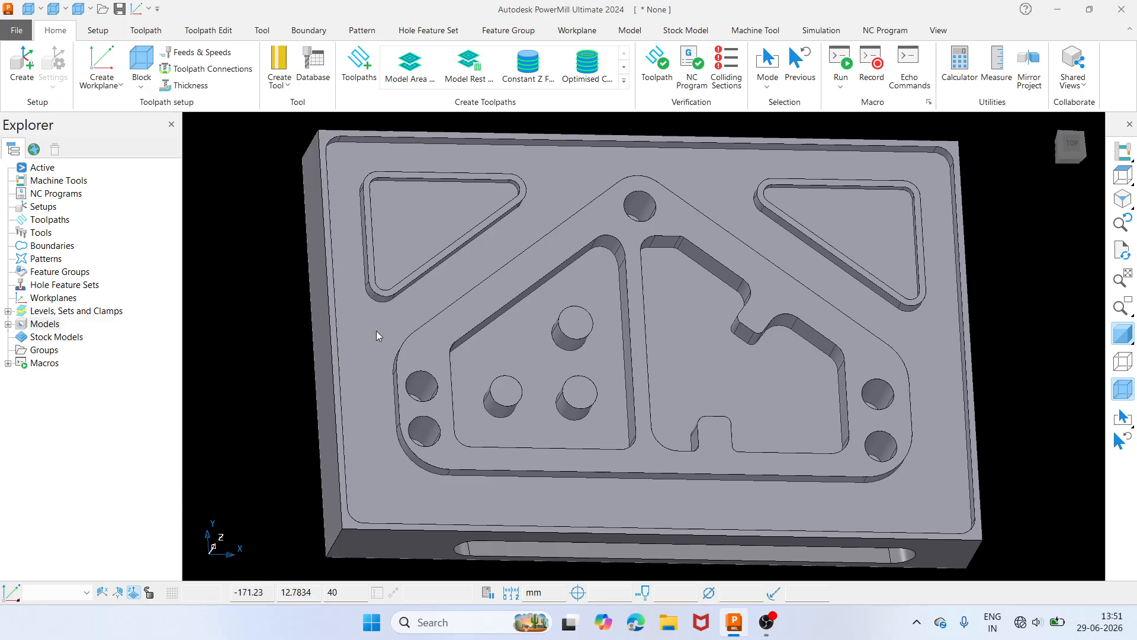
- Inspect the block around the part from the top and at a slight tilt
click(1123, 175)
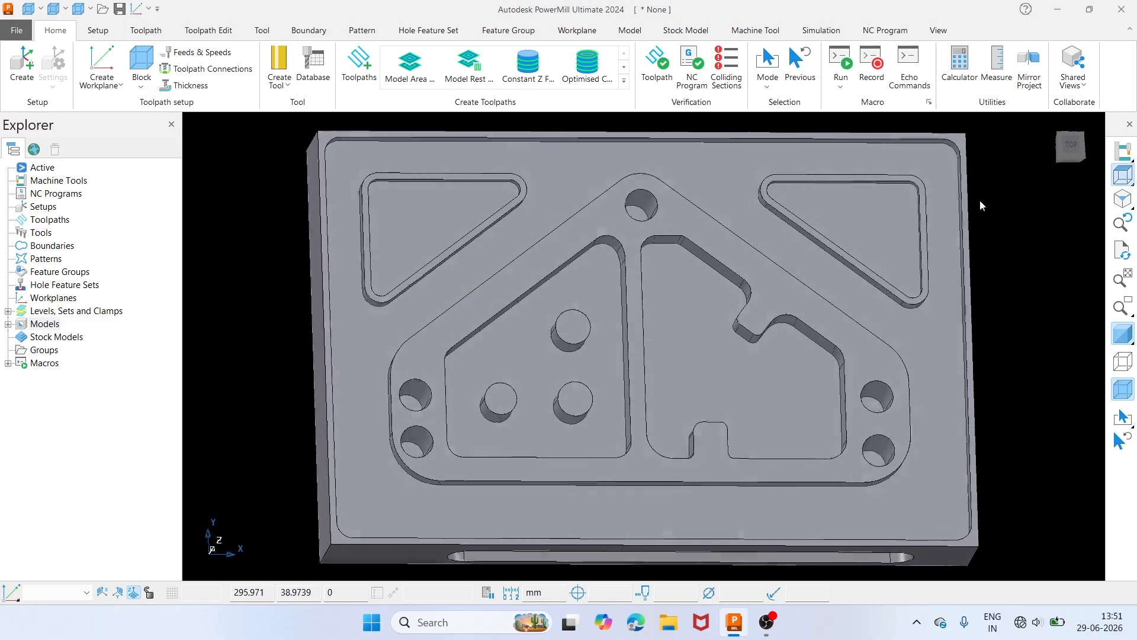
middle_drag(591, 332, 612, 361)
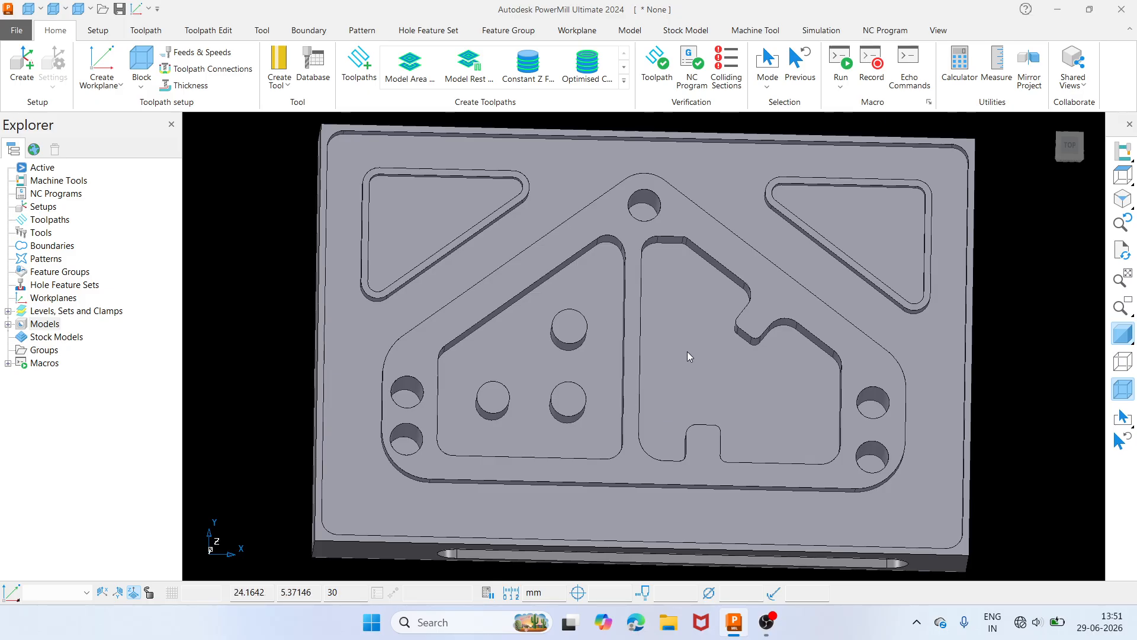
click(1124, 175)
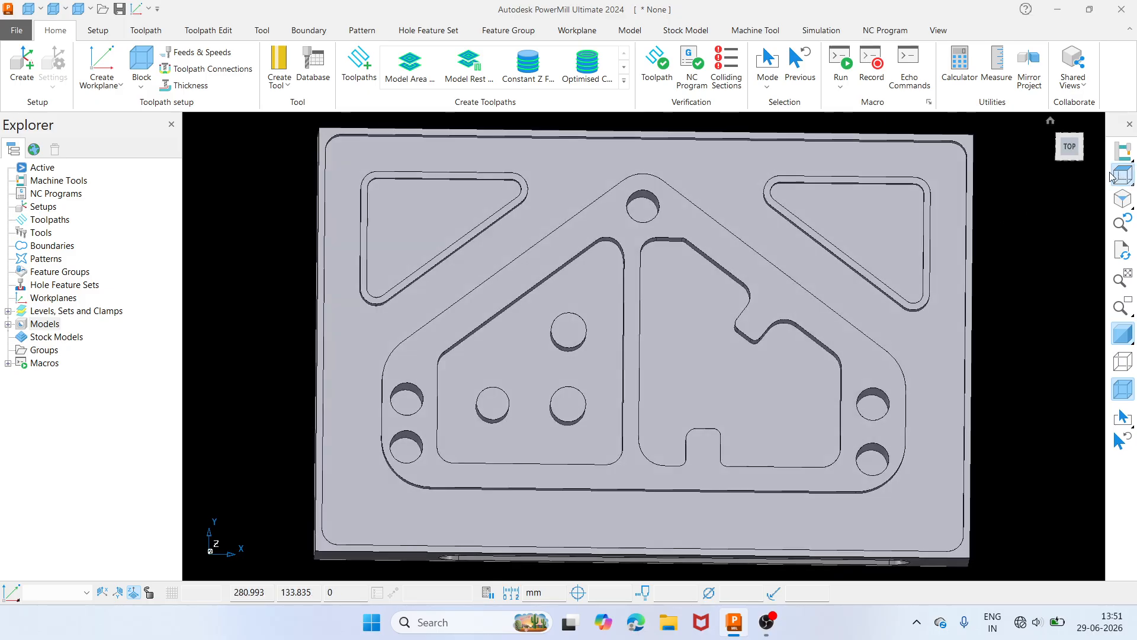
mouse_move(651, 396)
middle_down()
mouse_move(658, 295)
mouse_move(709, 186)
mouse_move(680, 268)
mouse_move(686, 358)
middle_up()
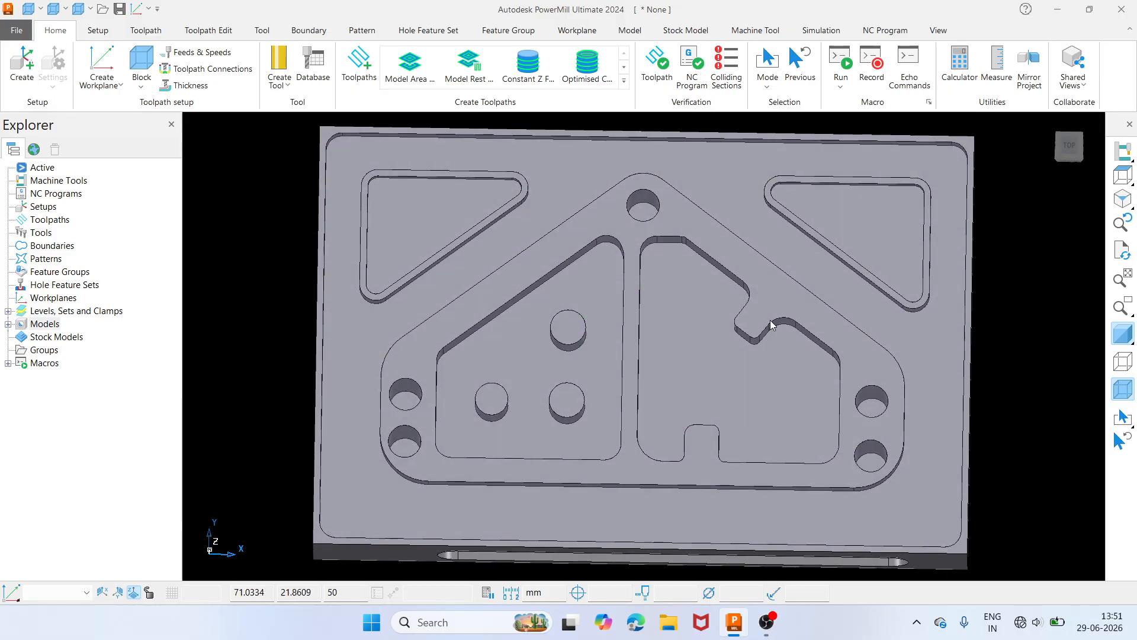
- View the part and block squarely from the top, front and left, then from a rotated top orientation
click(1071, 146)
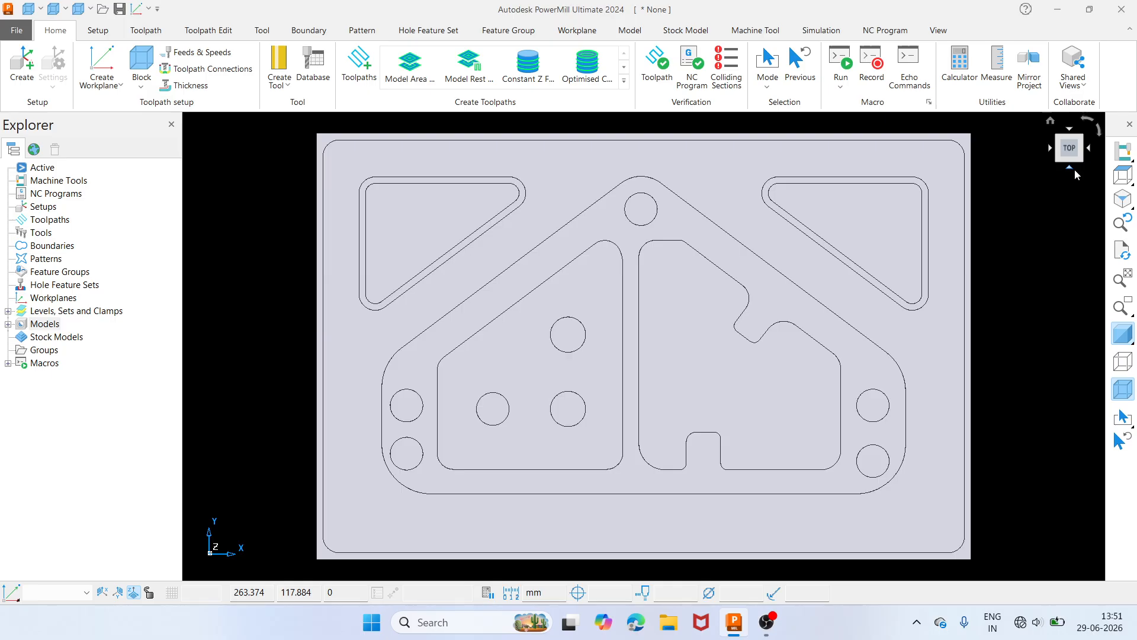
click(1070, 168)
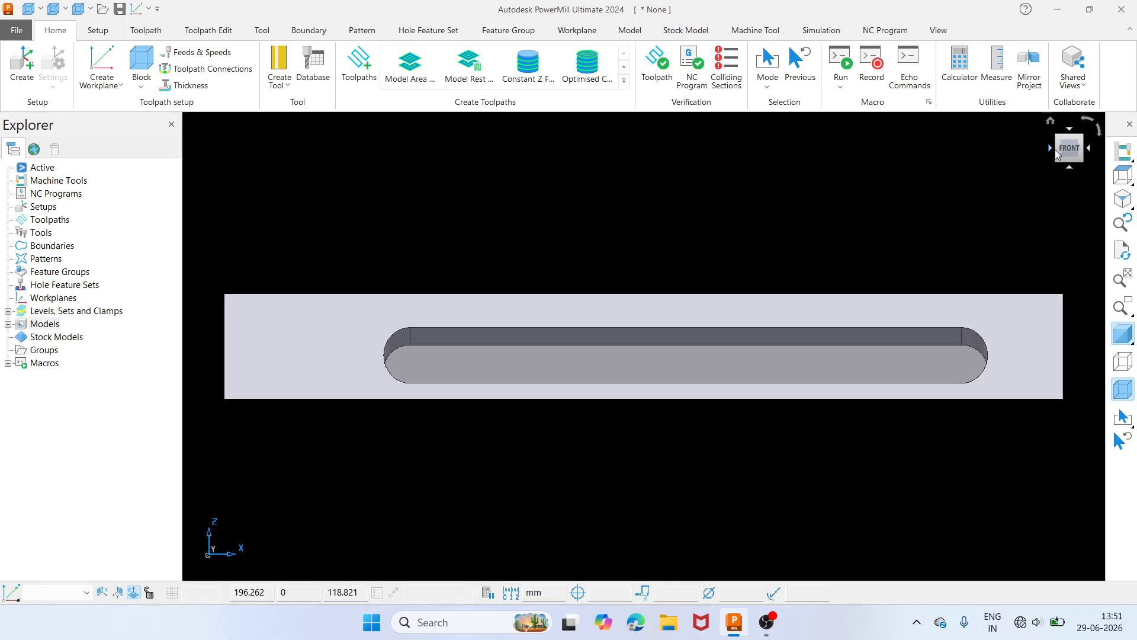
click(1056, 151)
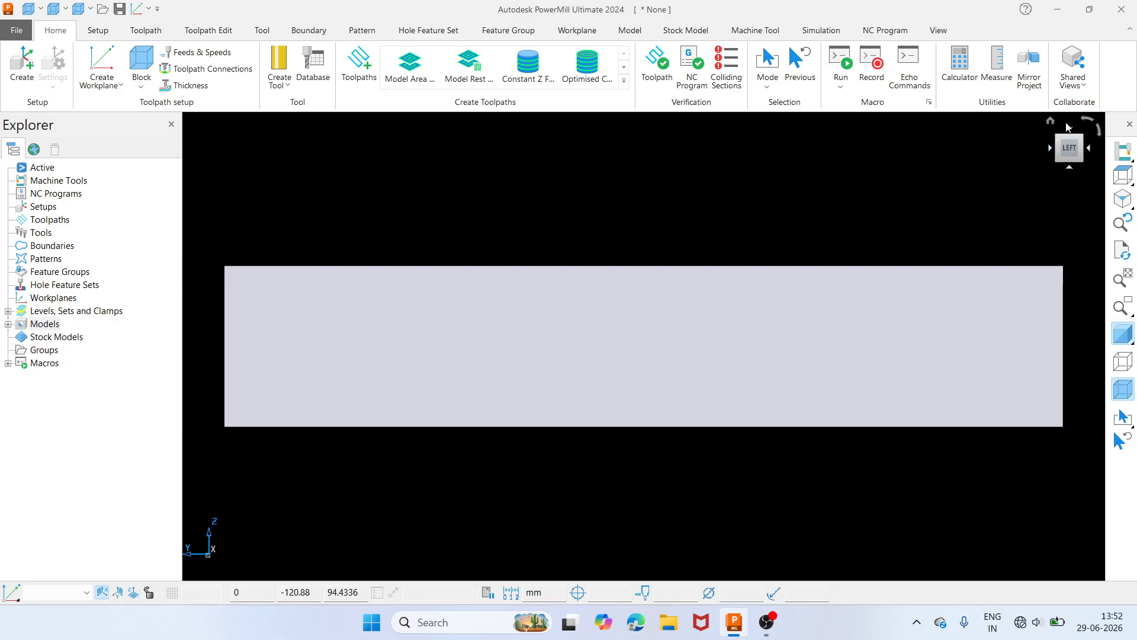
click(1070, 128)
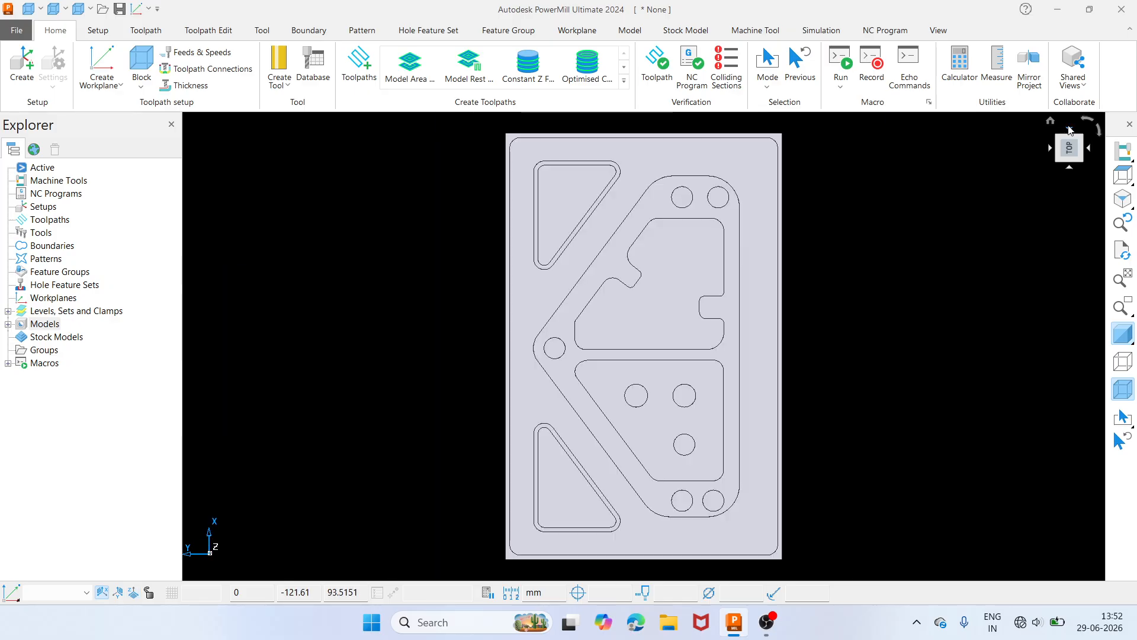
click(1090, 148)
click(1091, 148)
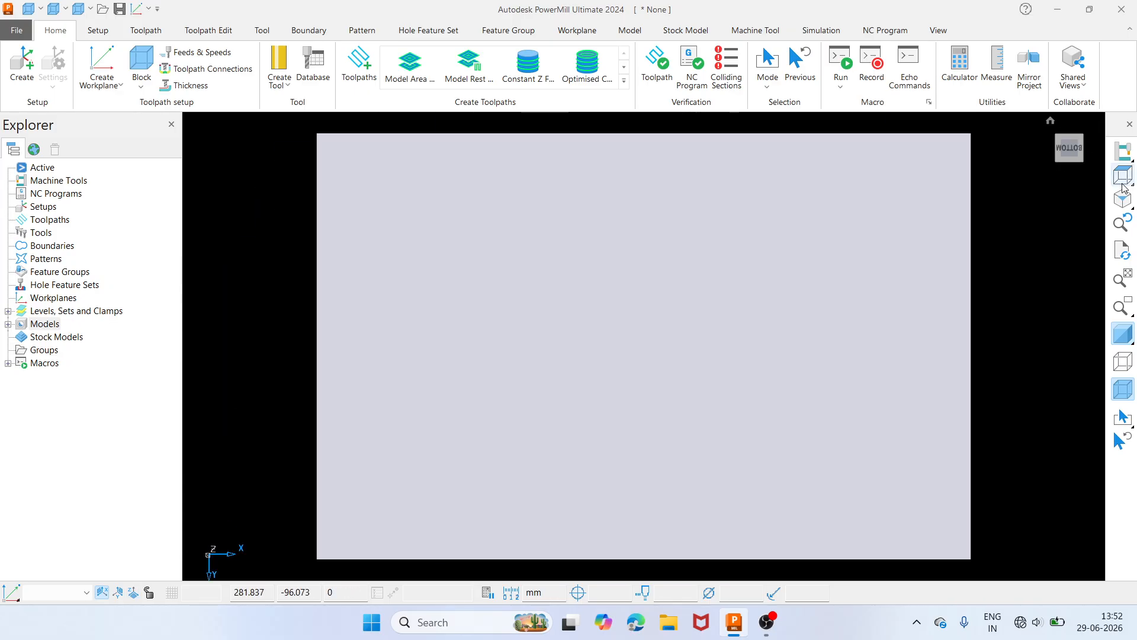
- View the part and block from the right and back, and return to the top view
click(1043, 174)
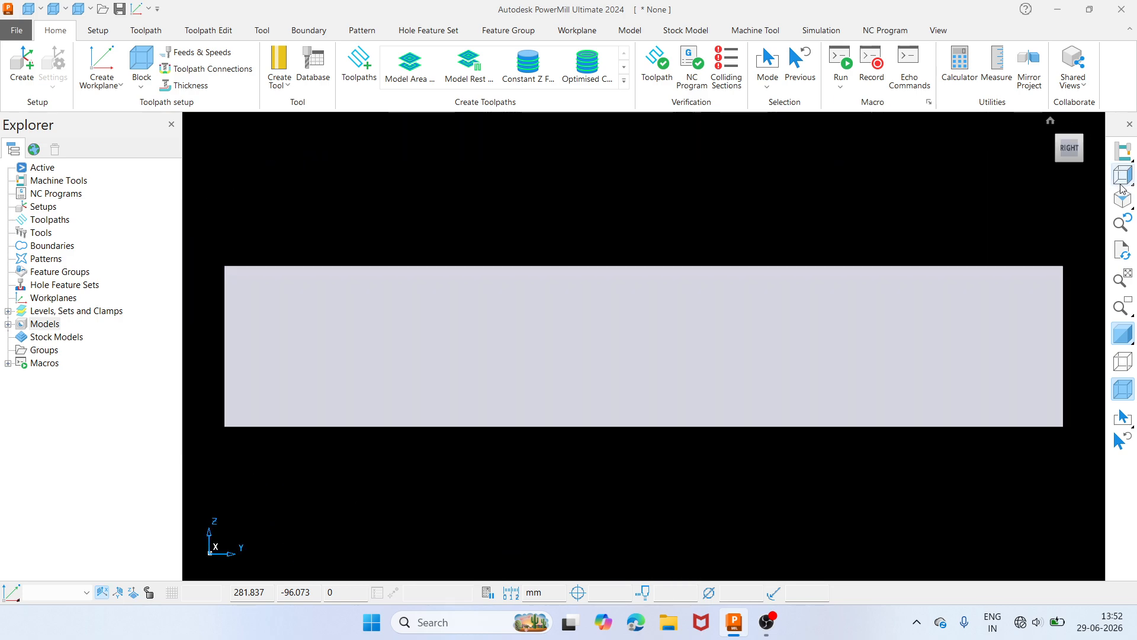
click(1122, 189)
click(976, 180)
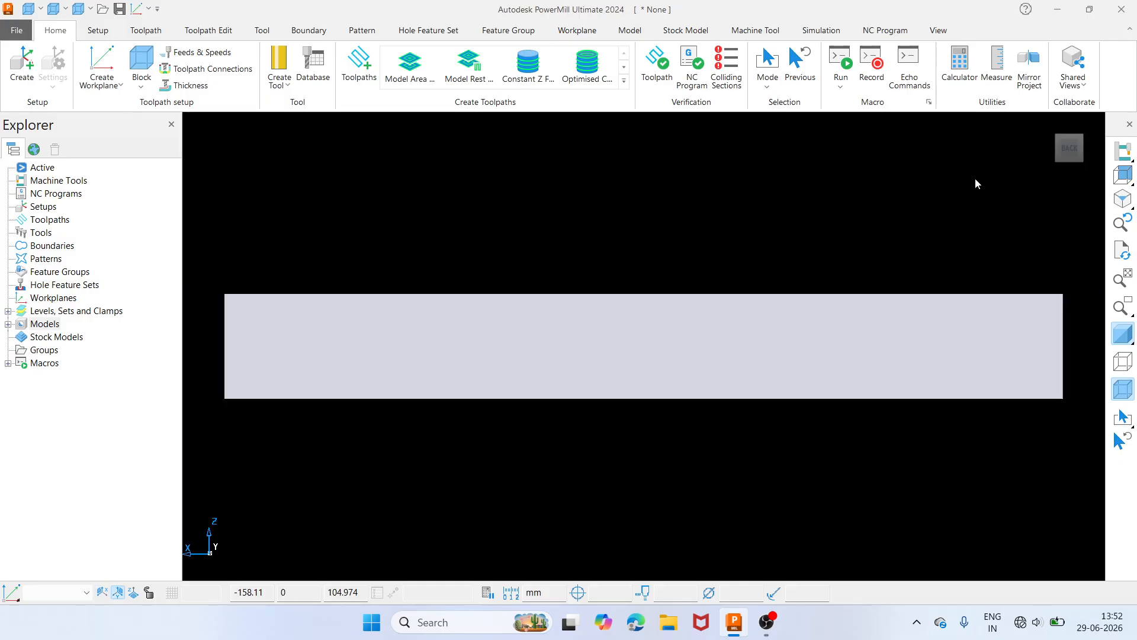
click(1122, 175)
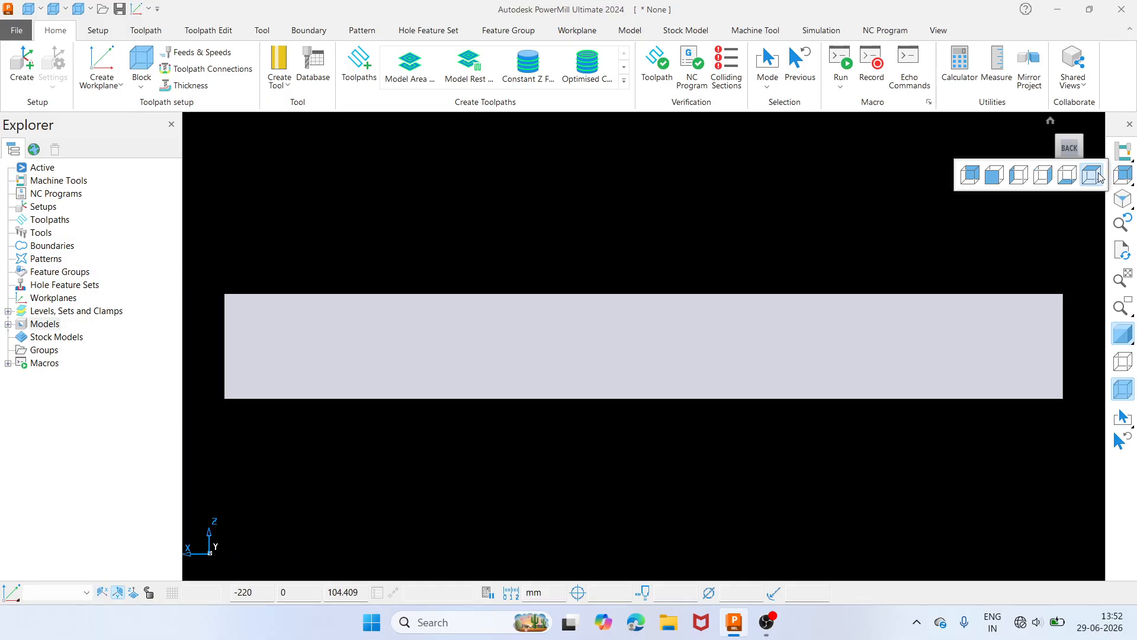
click(1093, 176)
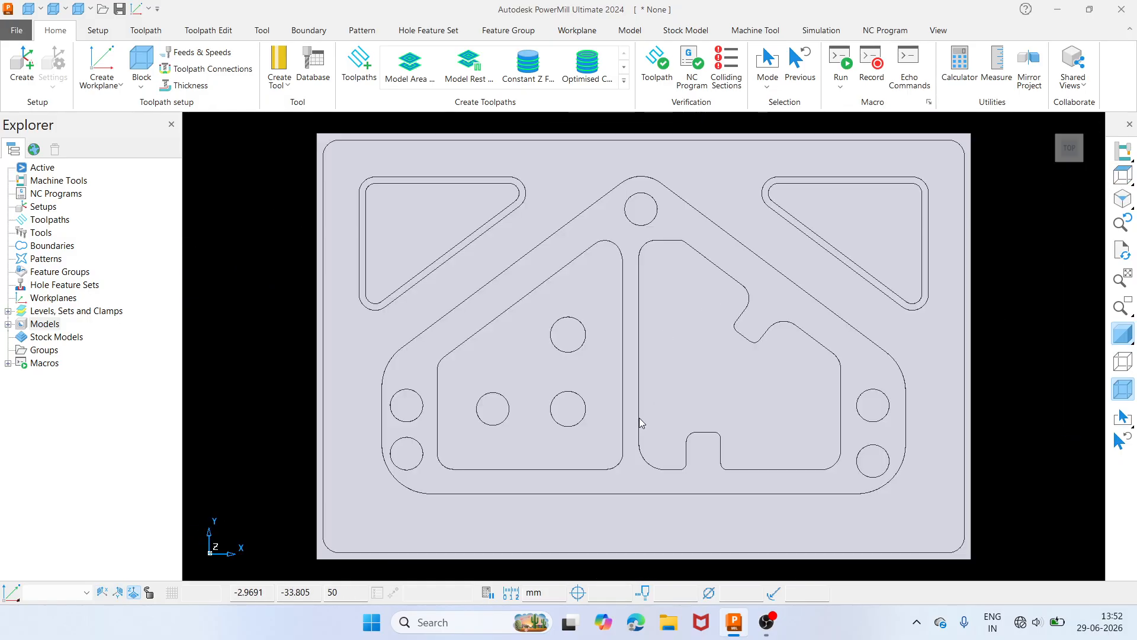
- Show the part and block isometrically from the front-left corner and then from the front-right corner
mouse_move(641, 418)
middle_down()
mouse_move(632, 322)
mouse_move(512, 332)
middle_up()
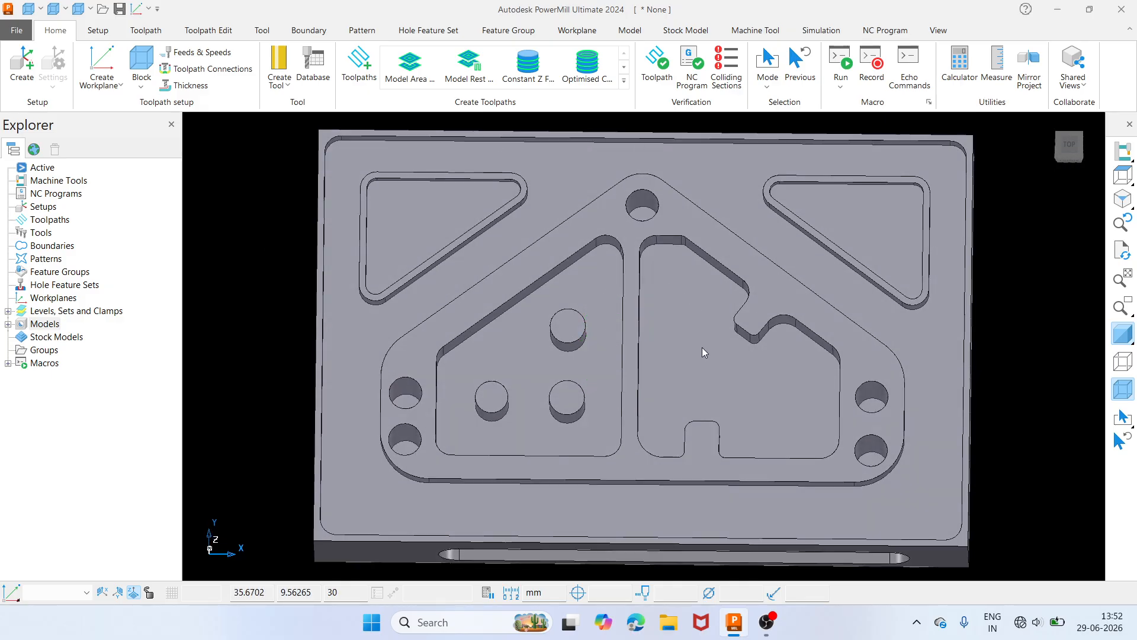
click(1123, 199)
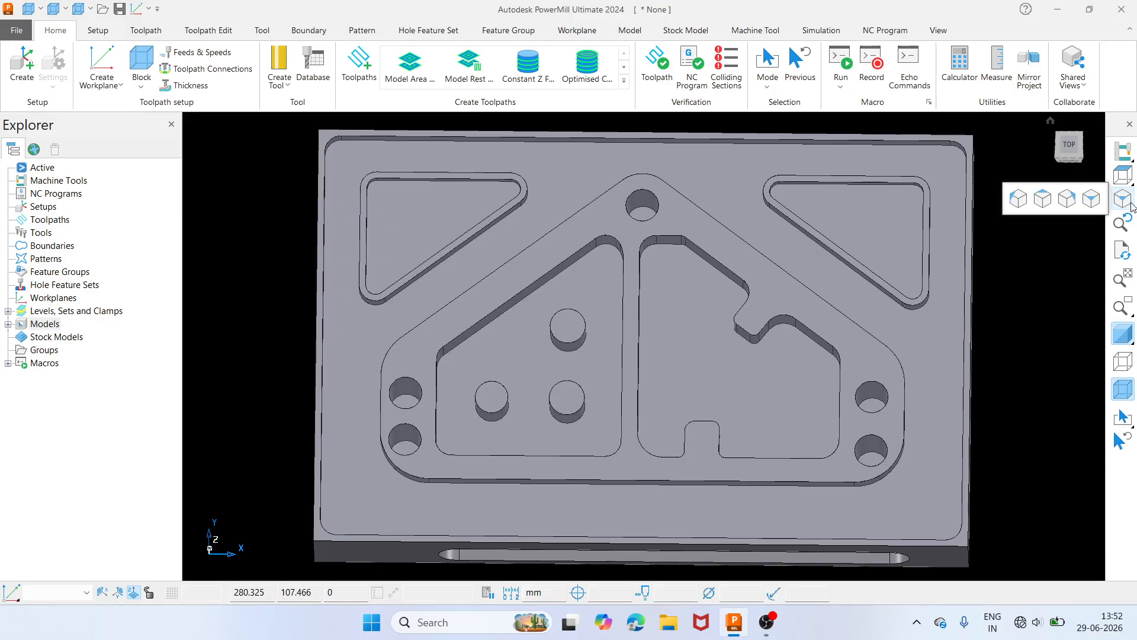
click(1093, 199)
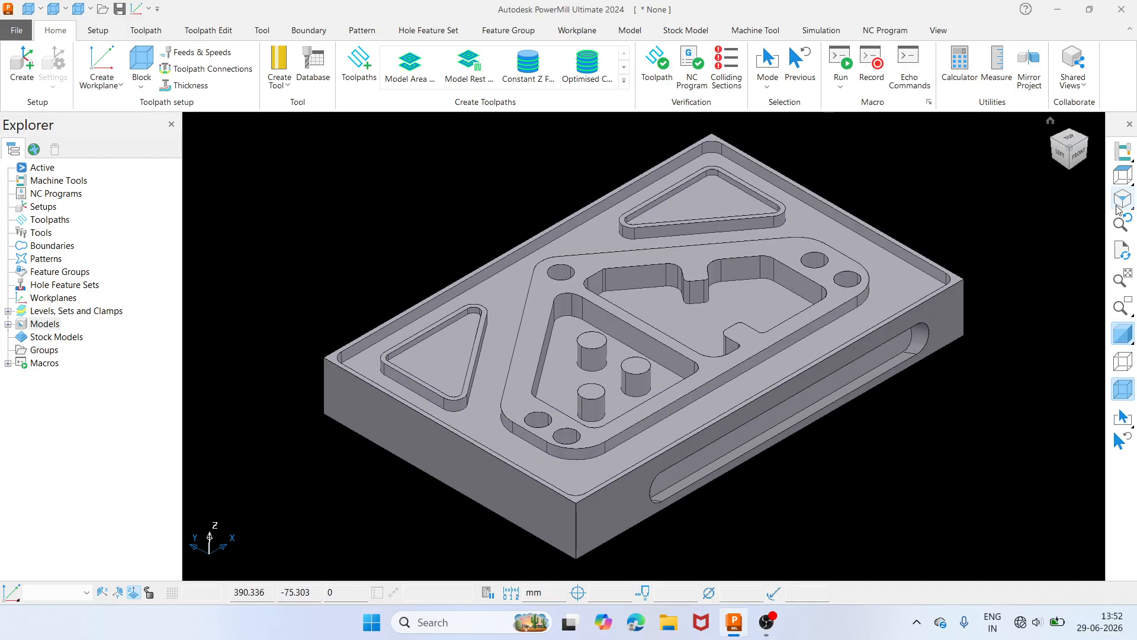
click(1122, 199)
click(1068, 200)
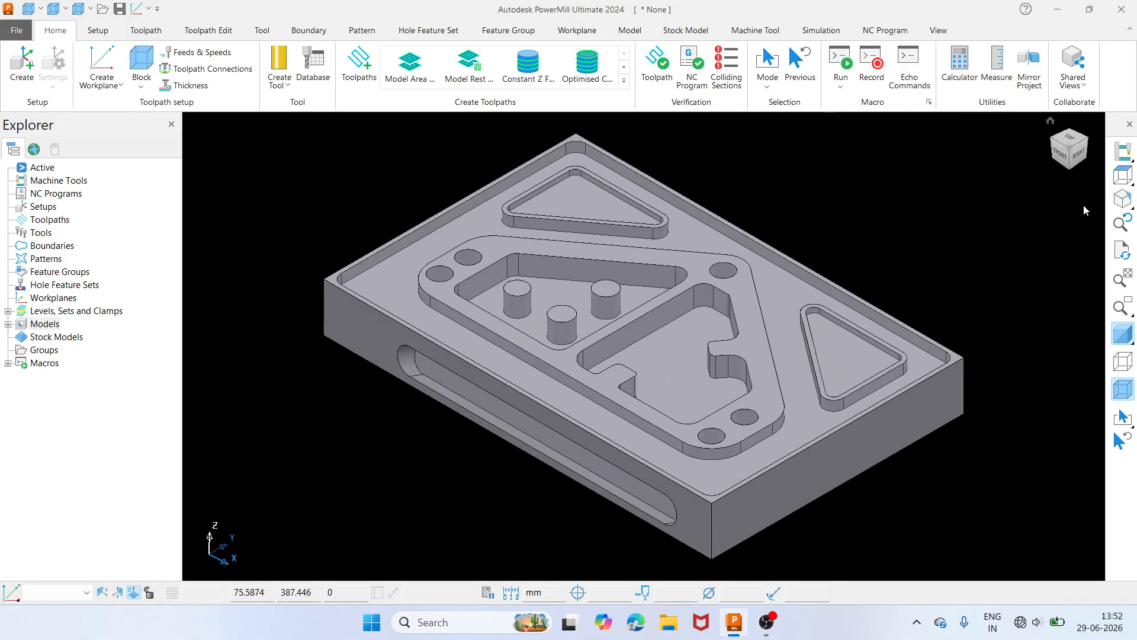
- Show the part and block isometrically from the back-right and back-left corners, from the top, and at a tilt from the front
click(1119, 203)
click(1043, 199)
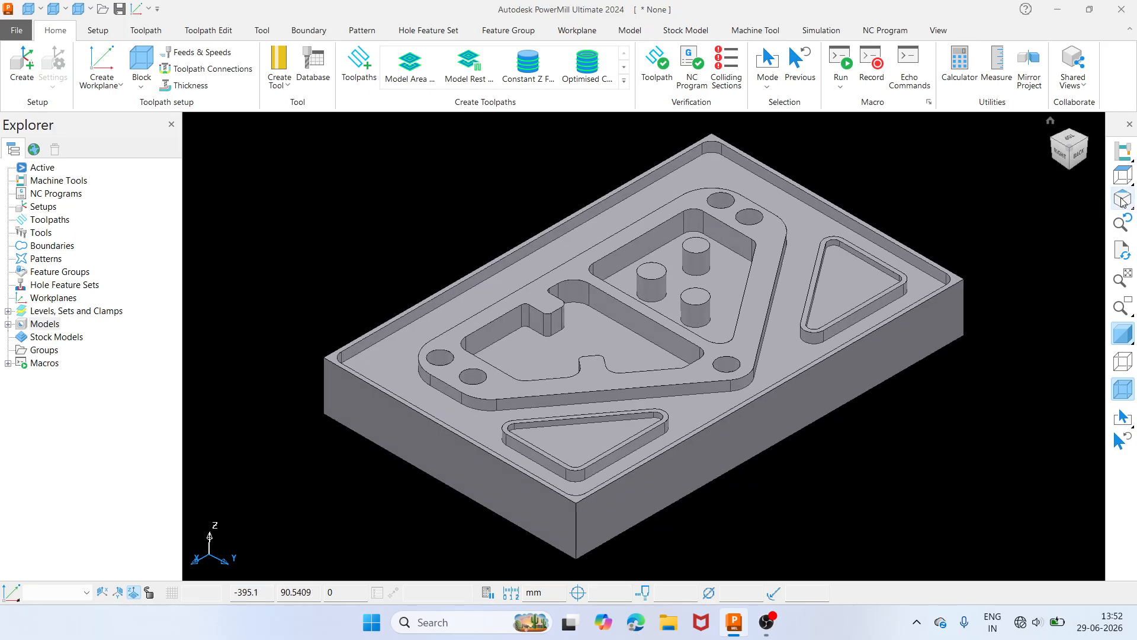
click(1123, 200)
click(1019, 199)
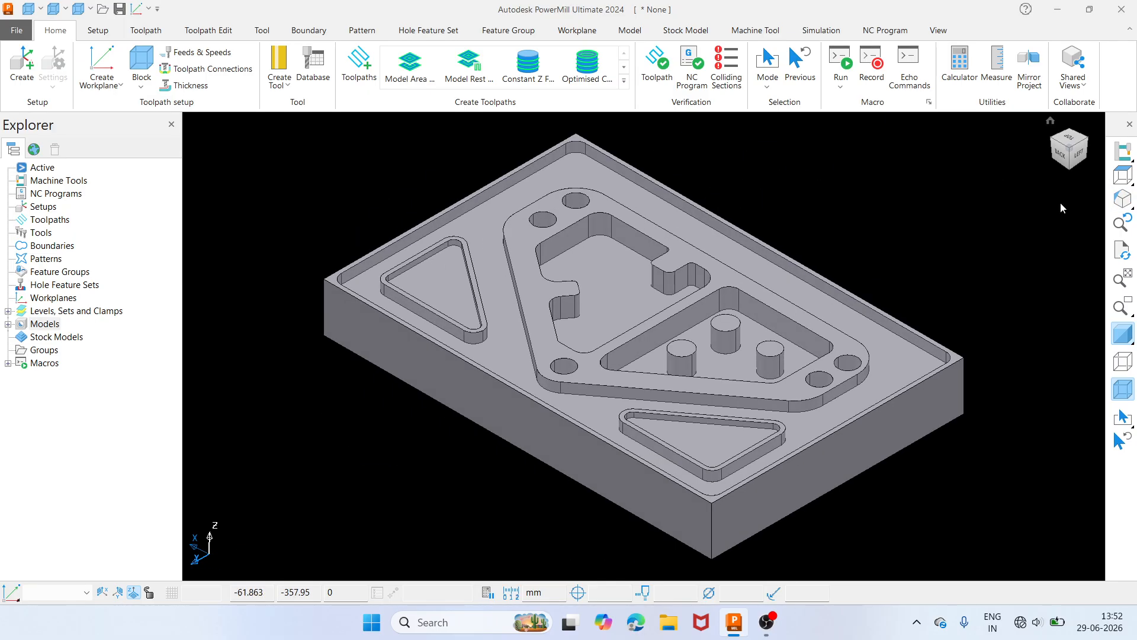
click(1122, 175)
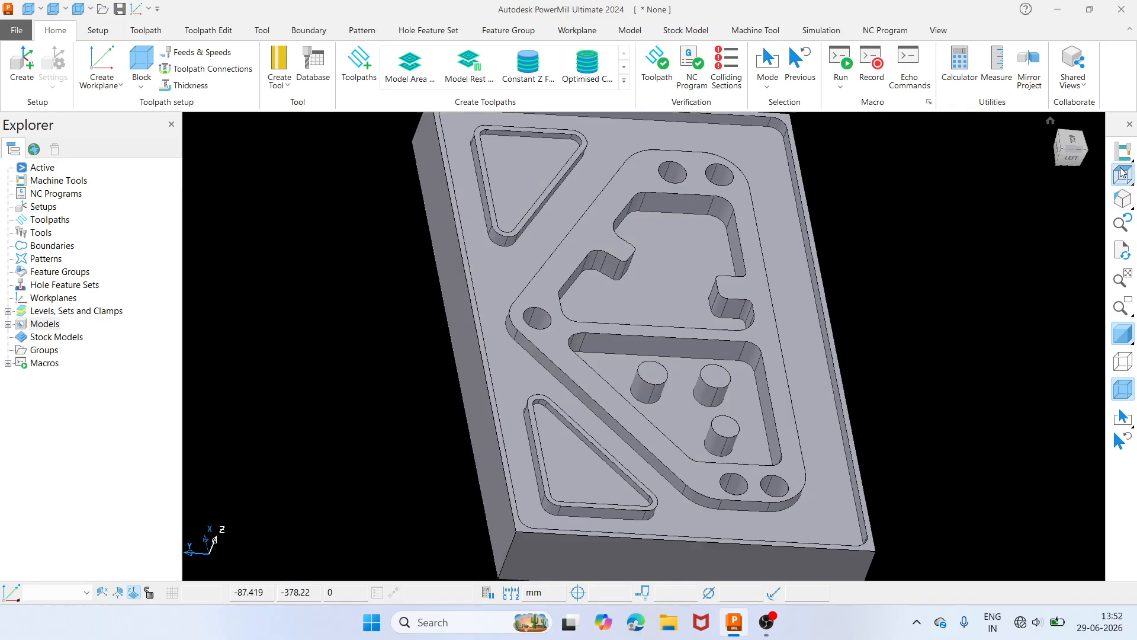
mouse_move(605, 450)
middle_down()
mouse_move(624, 390)
mouse_move(723, 417)
mouse_move(758, 408)
mouse_move(685, 248)
mouse_move(702, 254)
middle_up()
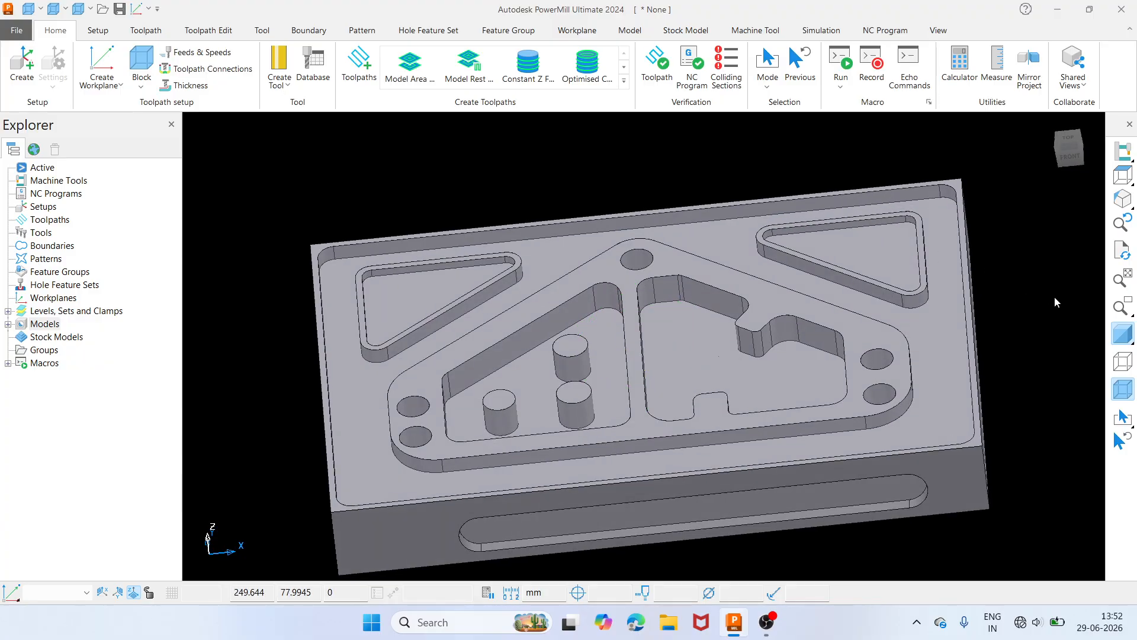
- Toggle the model's shading off and on, try minimum radius shading, and return to plain shading
click(1115, 336)
click(1125, 341)
click(1129, 342)
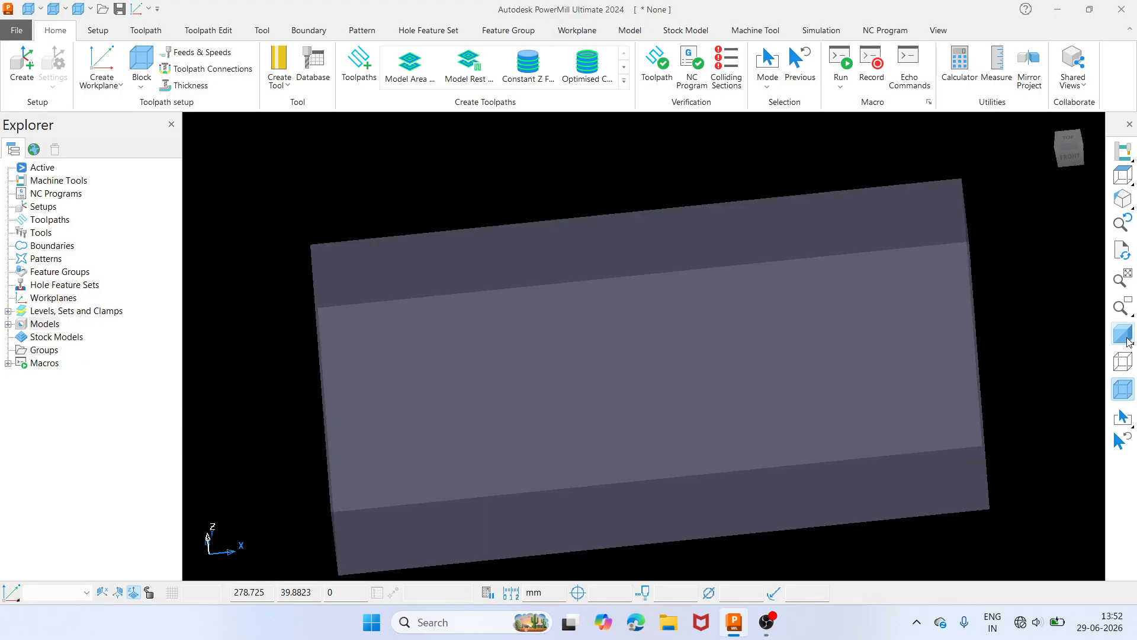
click(1129, 342)
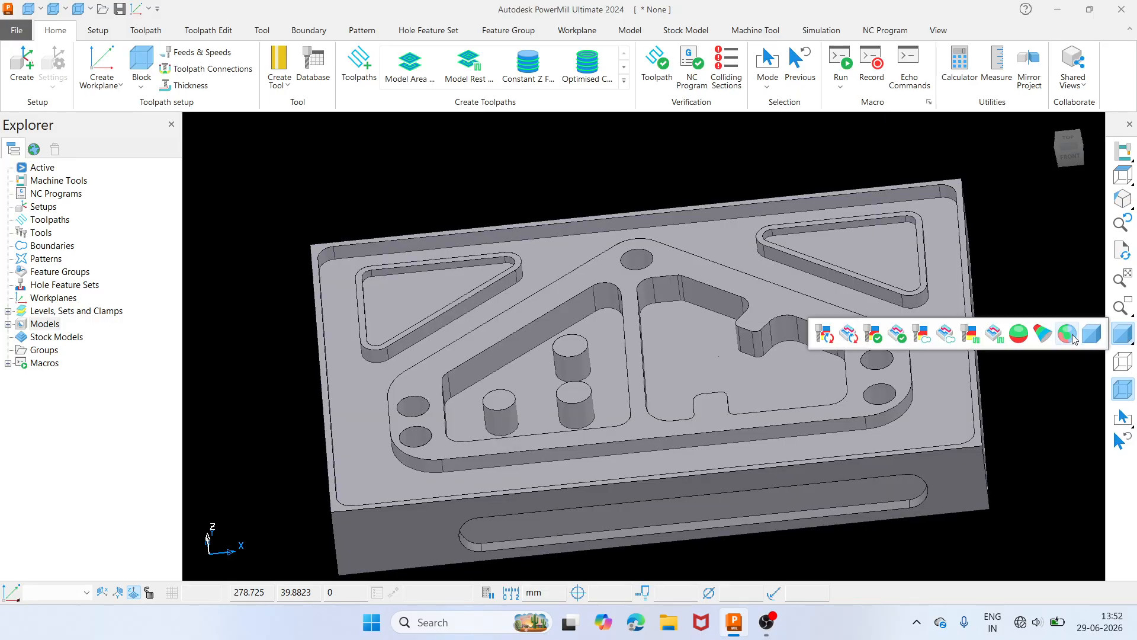
click(1073, 335)
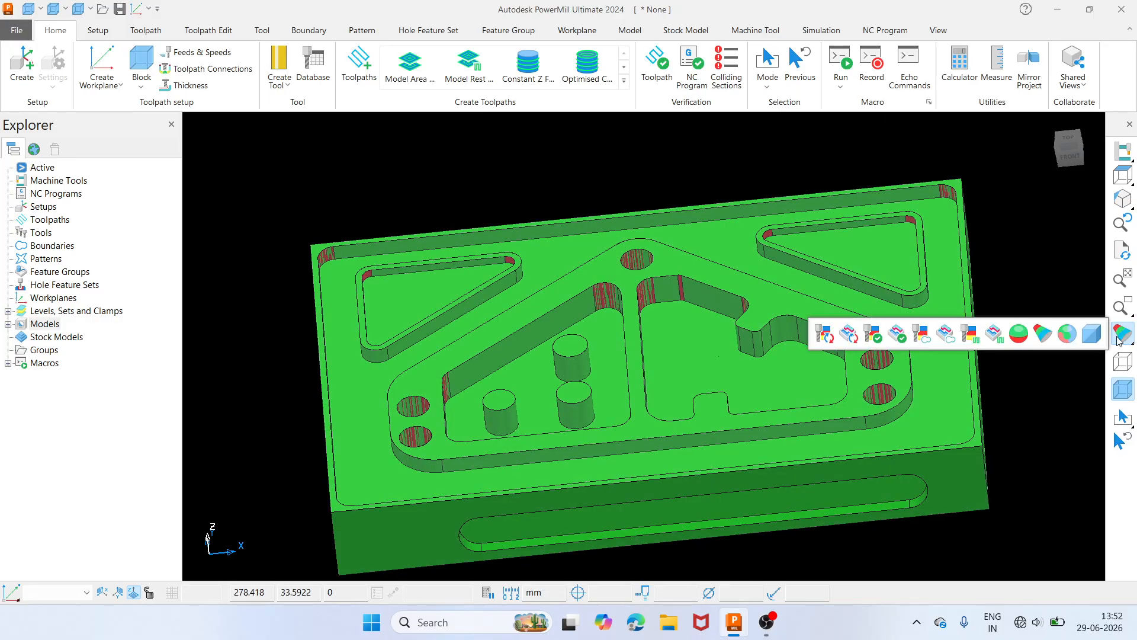
click(1097, 337)
- Overlay the wireframe on the shaded model and inspect the edges of the pockets, pins and holes up close
mouse_move(905, 319)
middle_down()
mouse_move(922, 371)
mouse_move(859, 311)
middle_up()
click(1122, 176)
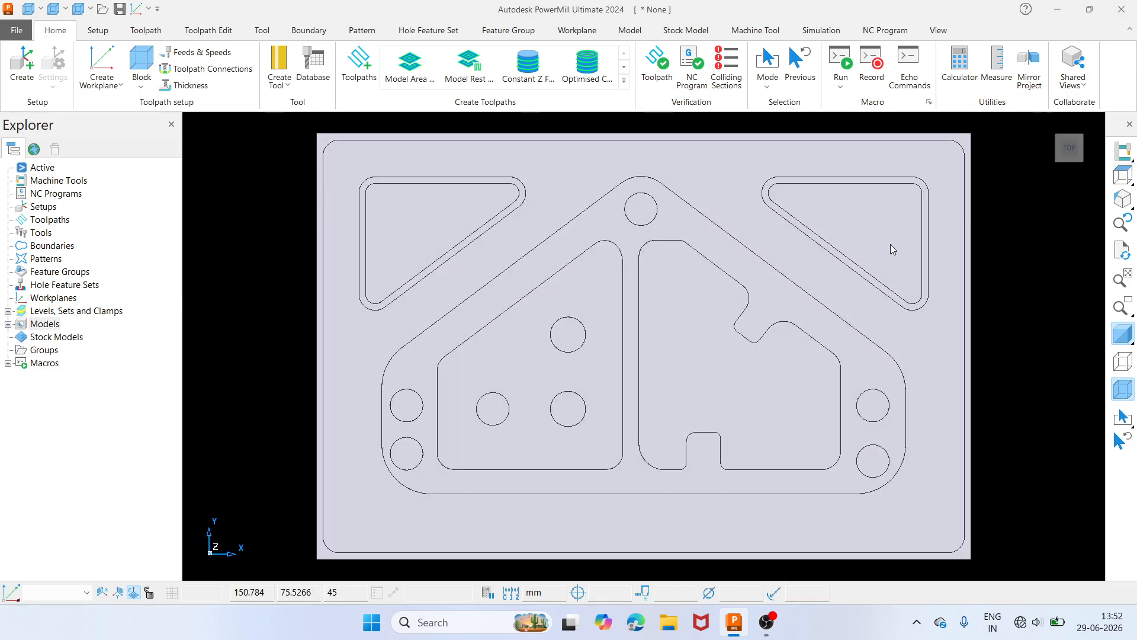
middle_drag(890, 244, 554, 300)
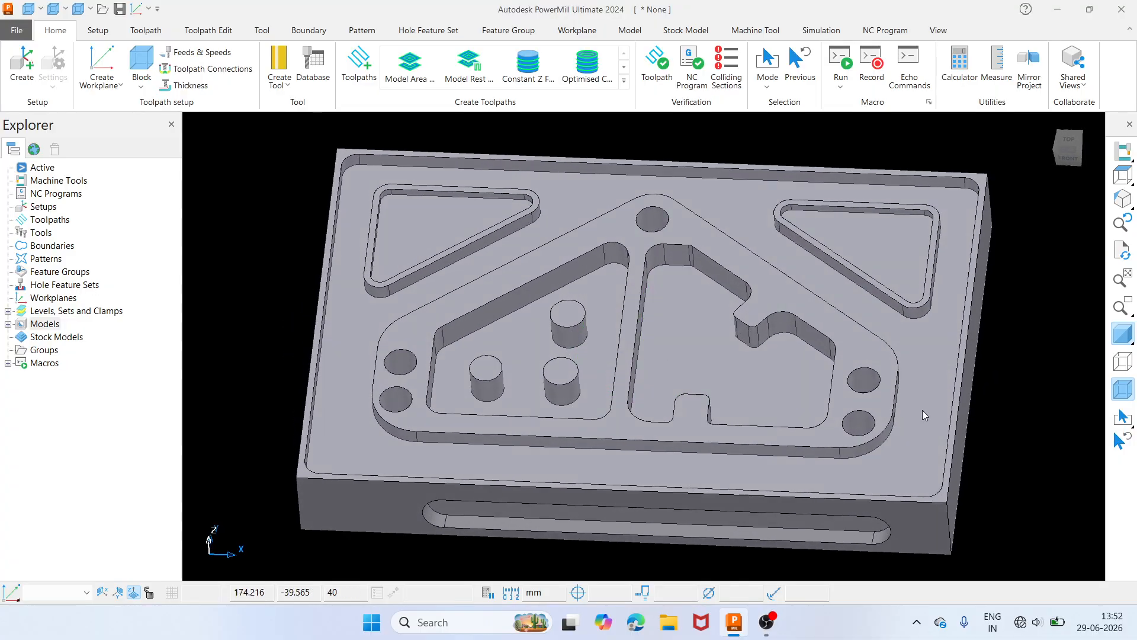
click(1123, 362)
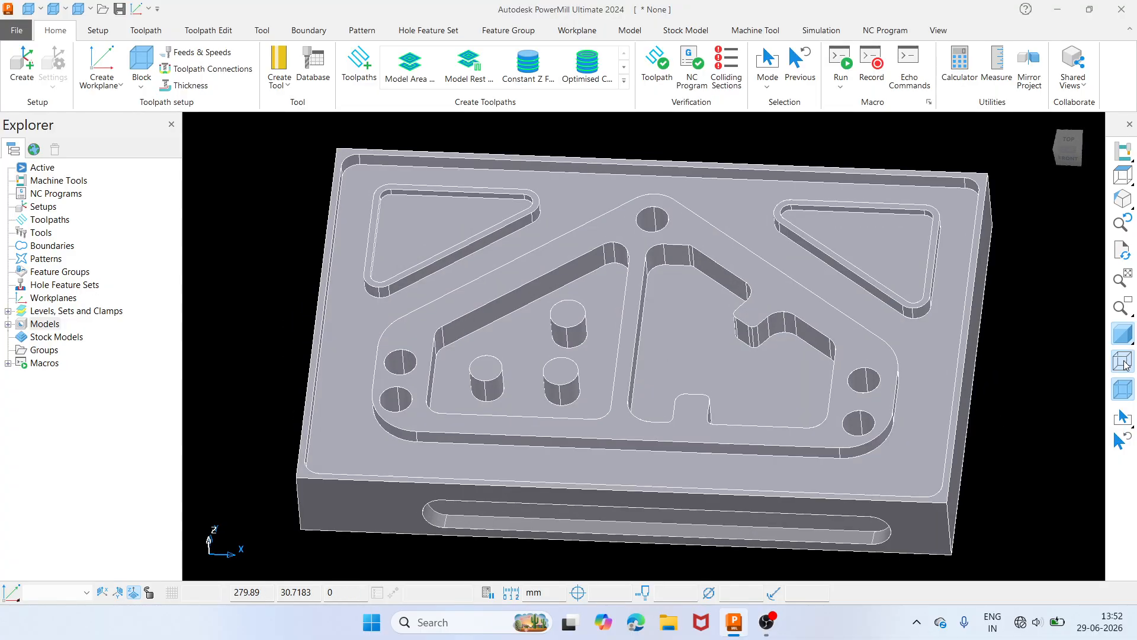
middle_drag(665, 456, 677, 384)
scroll(479, 376, up, 5)
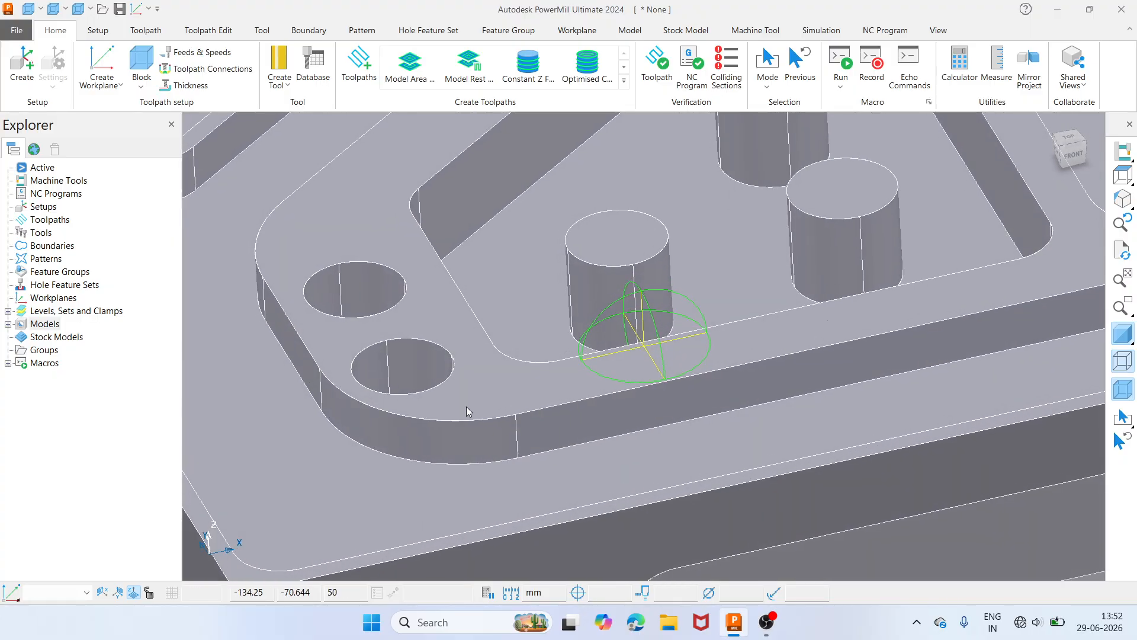
middle_drag(467, 406, 426, 314)
scroll(439, 326, down, 3)
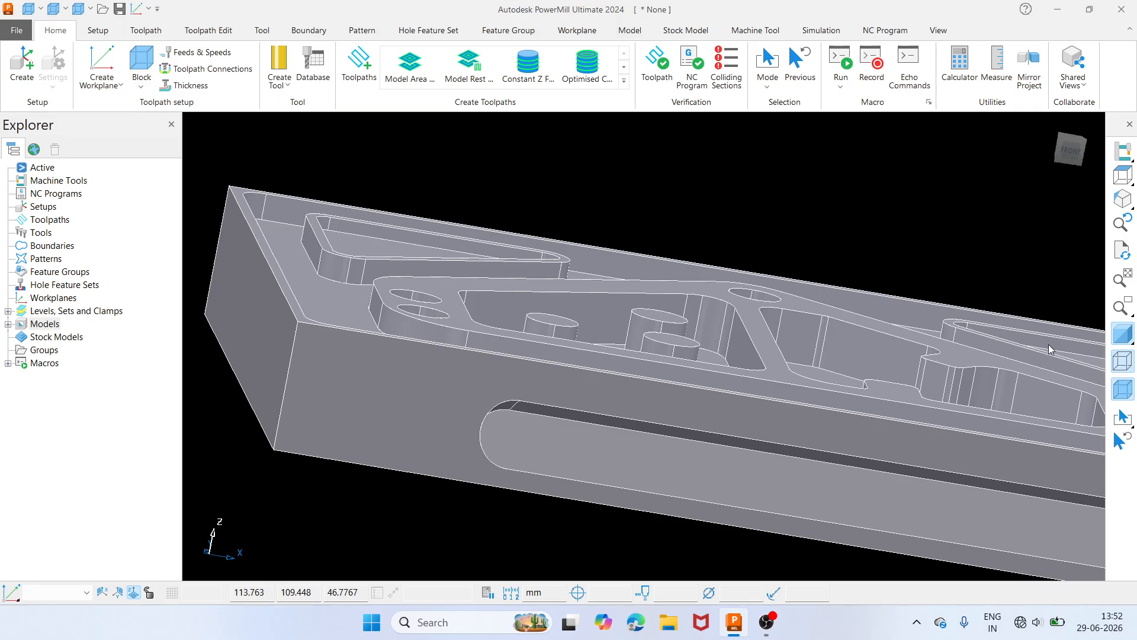
- Hide the shading to inspect the part as a wireframe inside the block, and restore the plain shading
click(1123, 335)
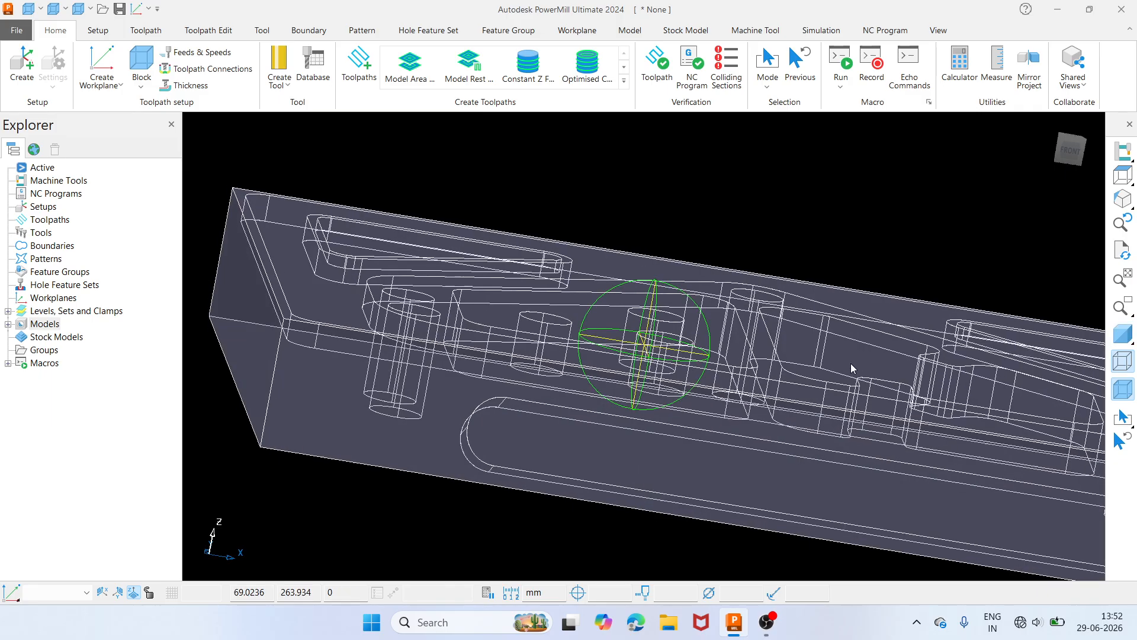
mouse_move(851, 364)
middle_down()
mouse_move(791, 449)
mouse_move(713, 336)
middle_up()
scroll(486, 434, up, 3)
middle_drag(486, 434, 718, 340)
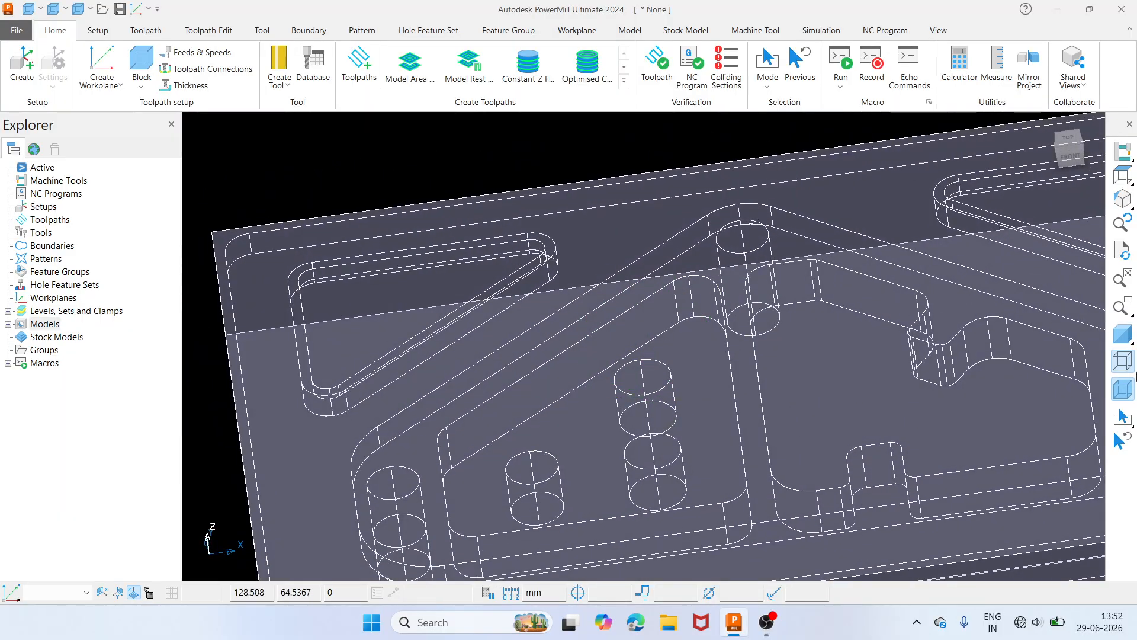
click(1123, 334)
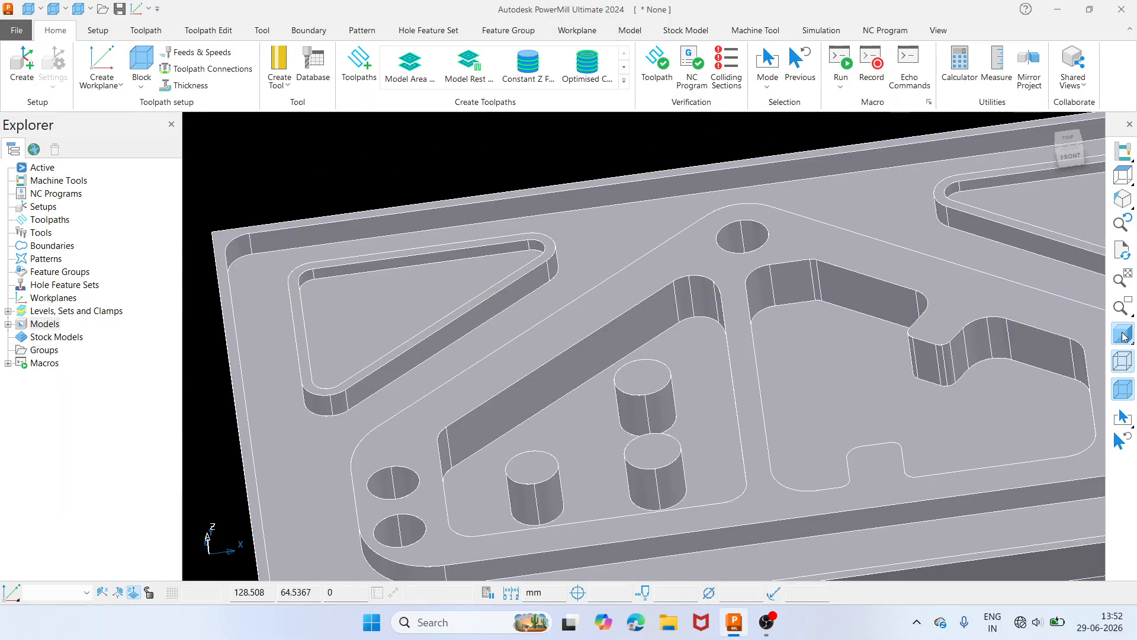
- Toggle the block's display off and on in a tilted view, and turn off the wireframe overlay
click(1123, 176)
middle_drag(785, 453, 970, 434)
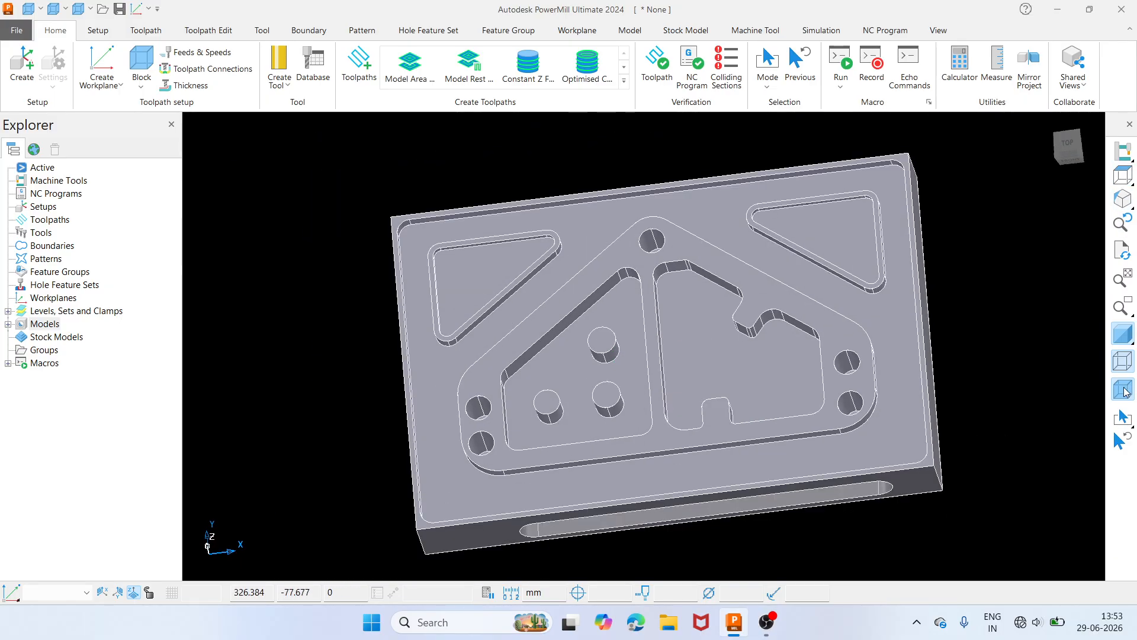
click(1125, 391)
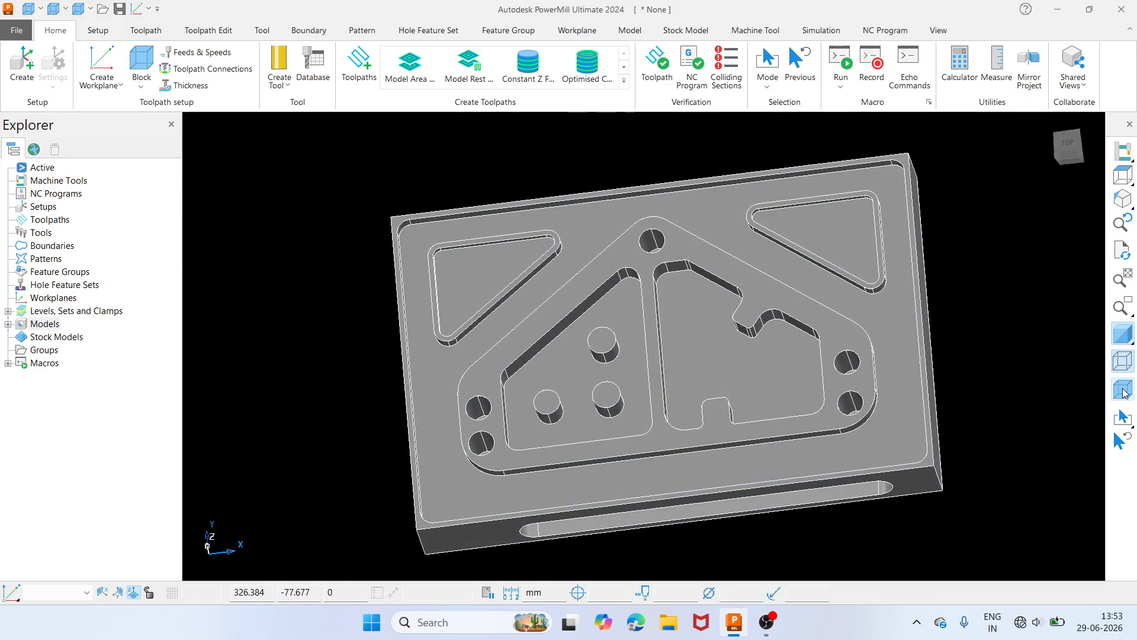
click(1125, 391)
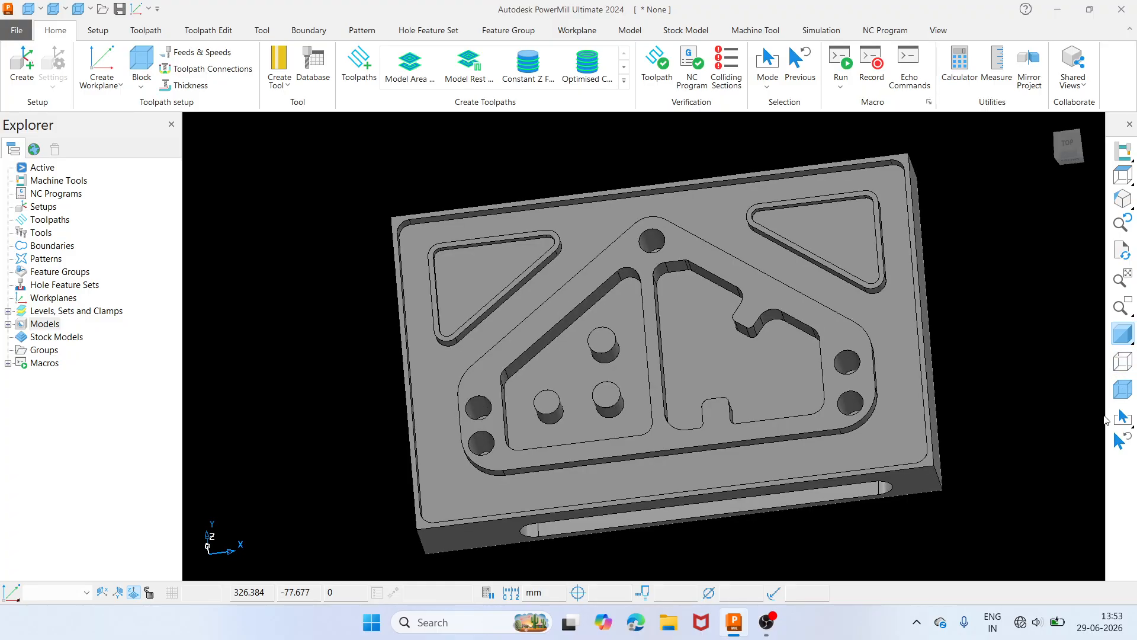
click(1120, 393)
click(1118, 394)
click(1118, 394)
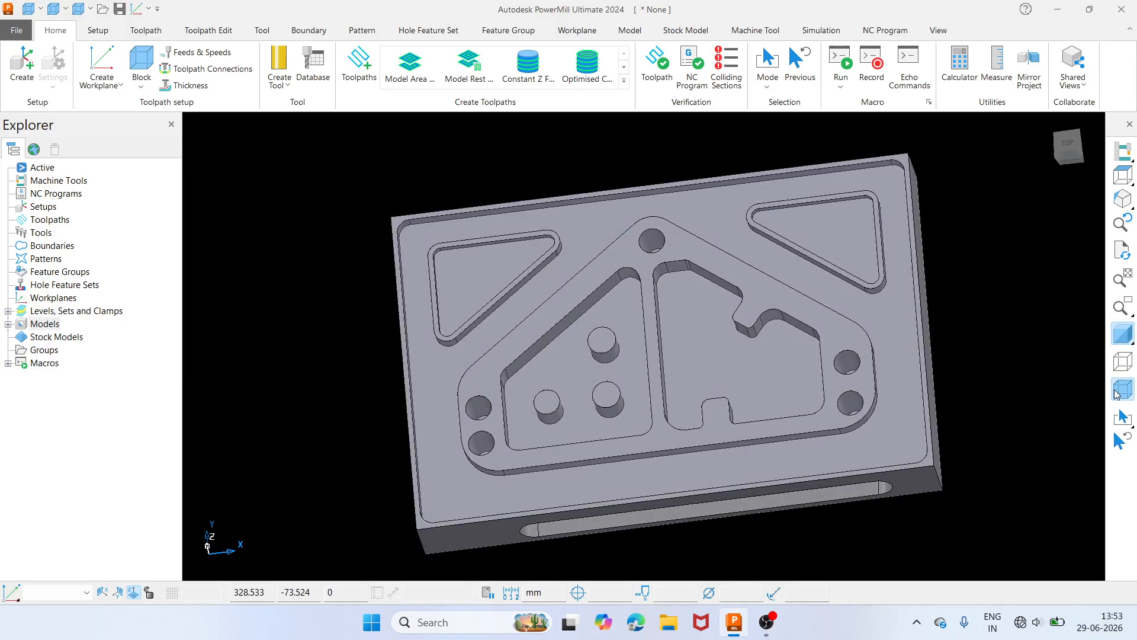
- Compare the square top view with slightly tilted views of the part, ending in the top view
click(1123, 176)
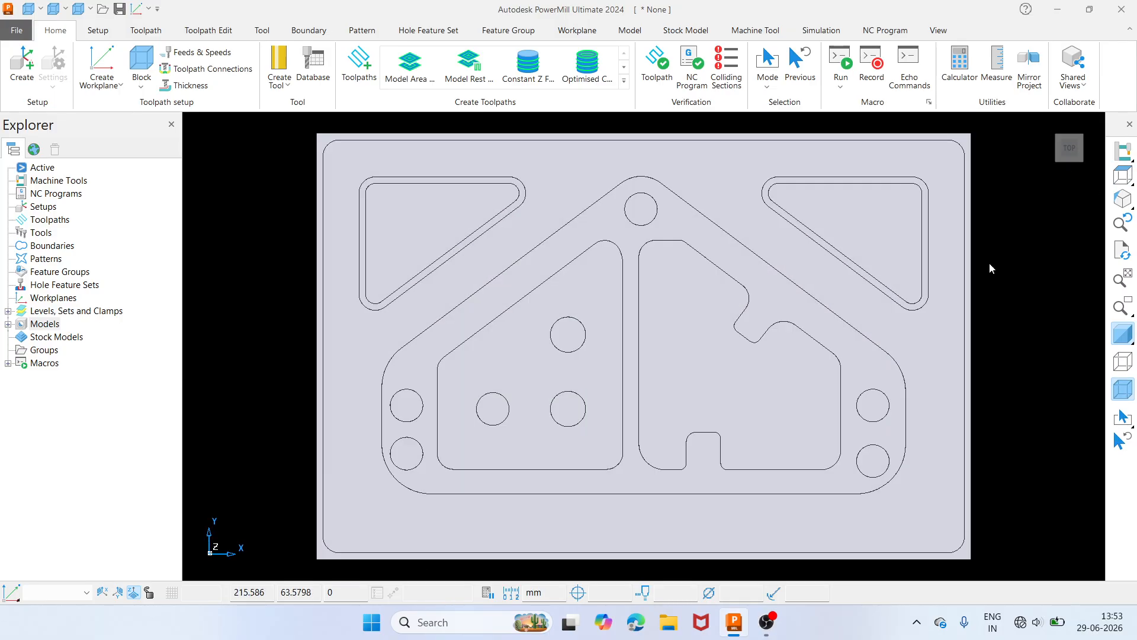
middle_drag(689, 452, 556, 394)
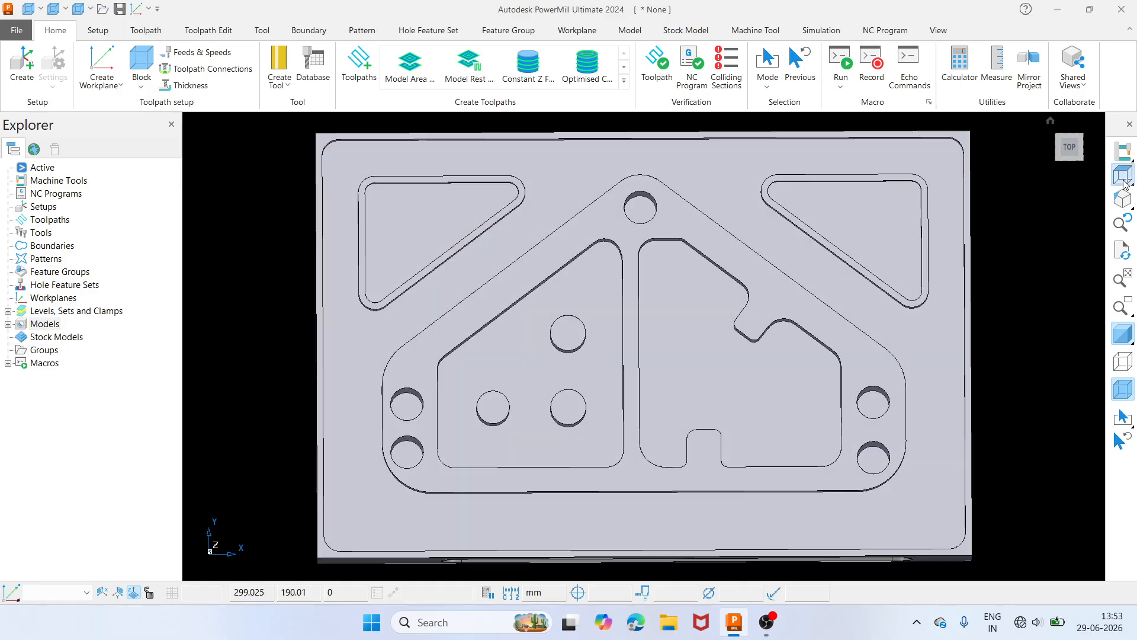
click(1123, 175)
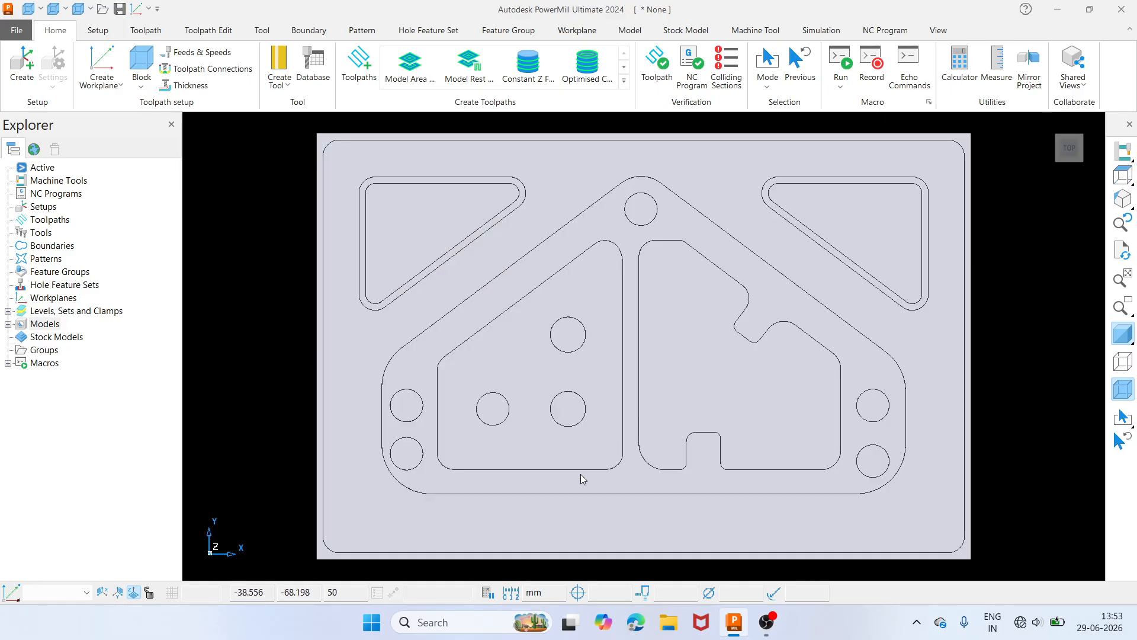
mouse_move(580, 473)
middle_down()
mouse_move(635, 283)
mouse_move(583, 438)
middle_up()
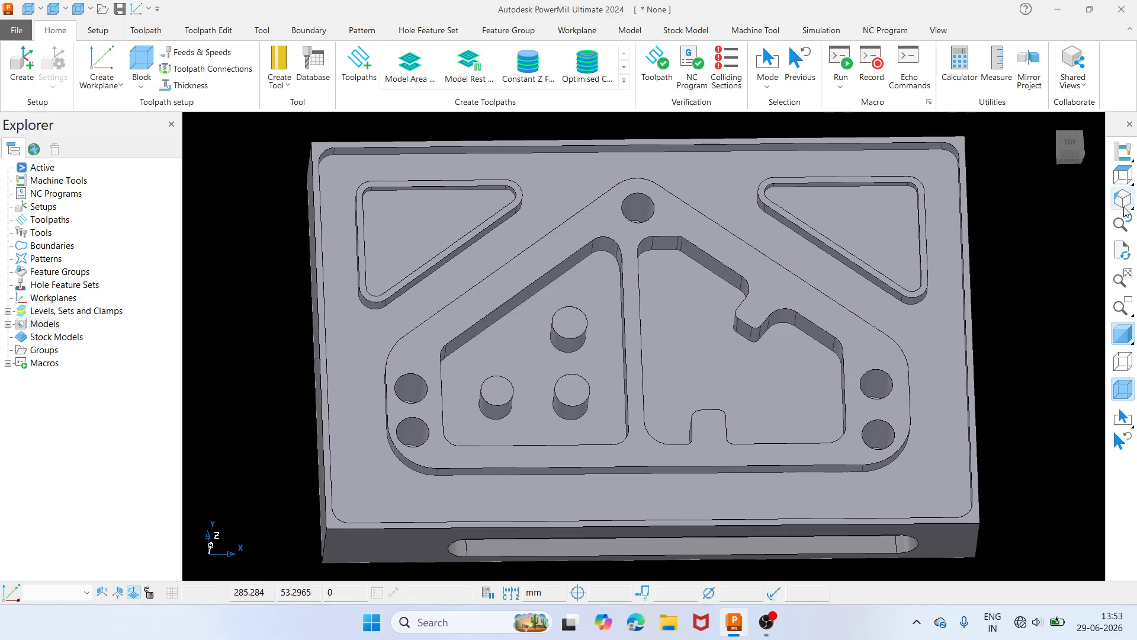
click(1122, 174)
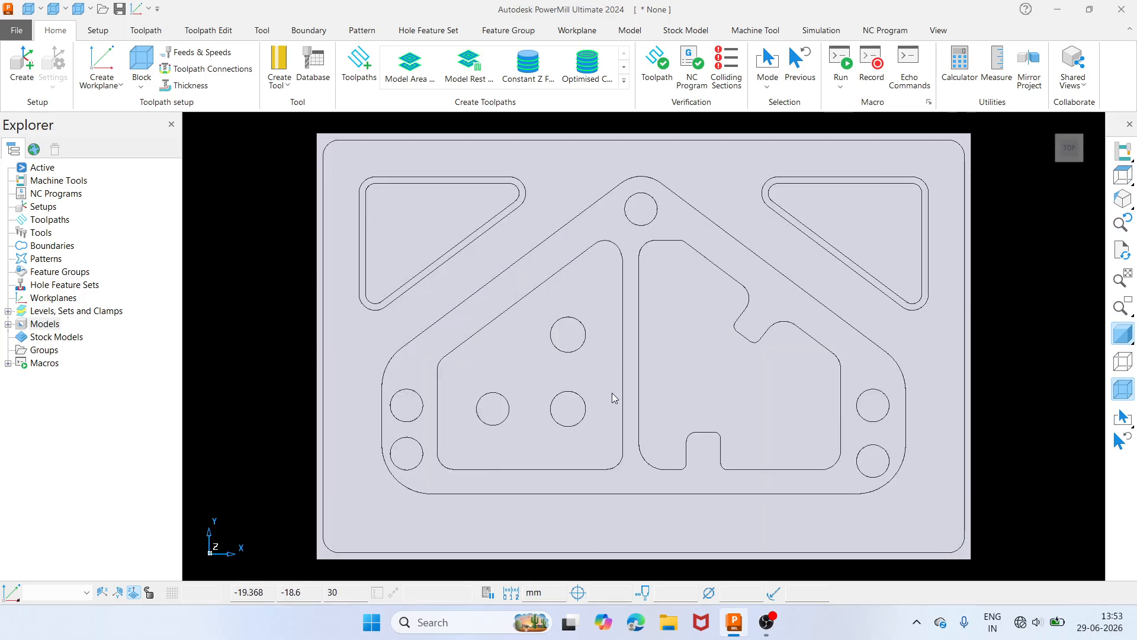
mouse_move(631, 479)
middle_down()
mouse_move(607, 366)
mouse_move(630, 237)
mouse_move(644, 344)
mouse_move(674, 413)
mouse_move(663, 273)
mouse_move(638, 245)
mouse_move(978, 238)
middle_up()
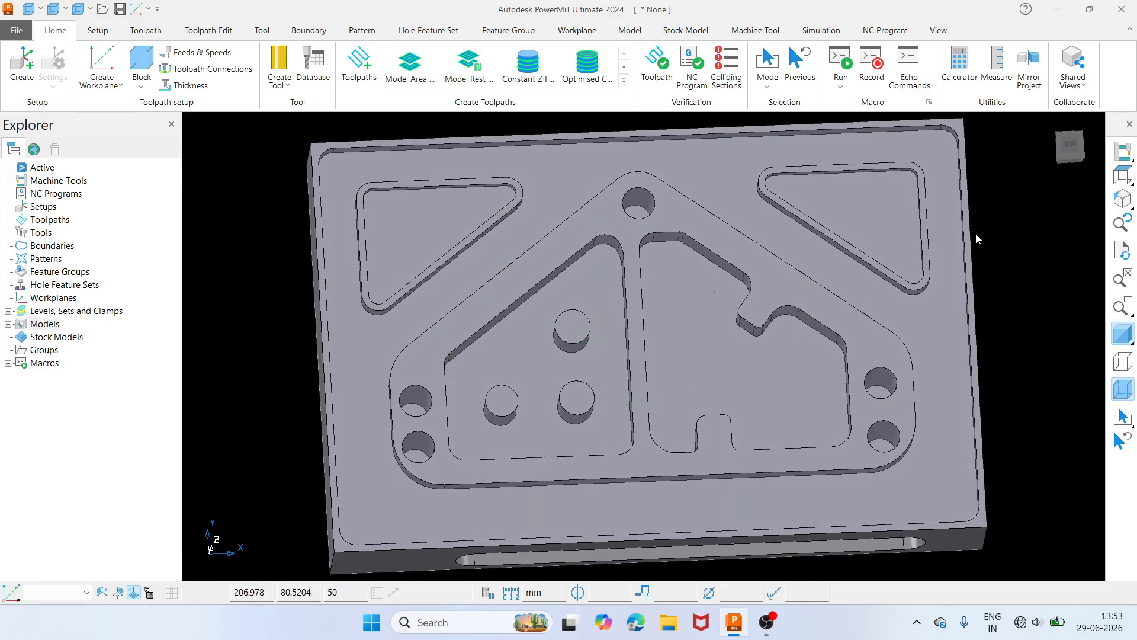
click(1123, 175)
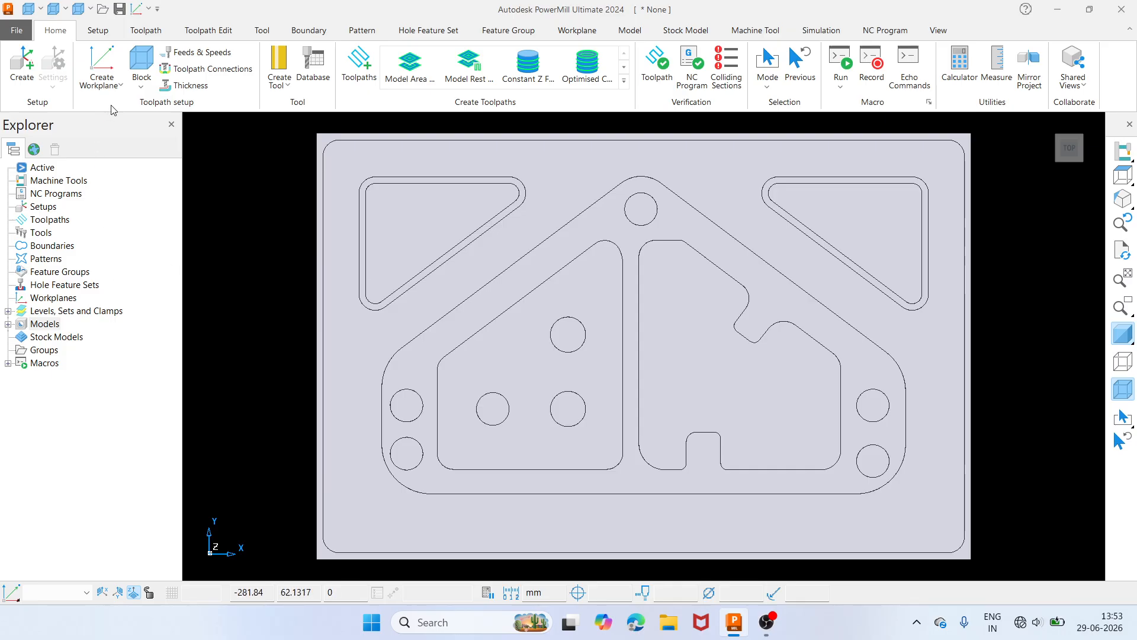
- Create a workplane at a point on the part's upper front-left corner, at X -200, Y -120, Z 50
click(117, 84)
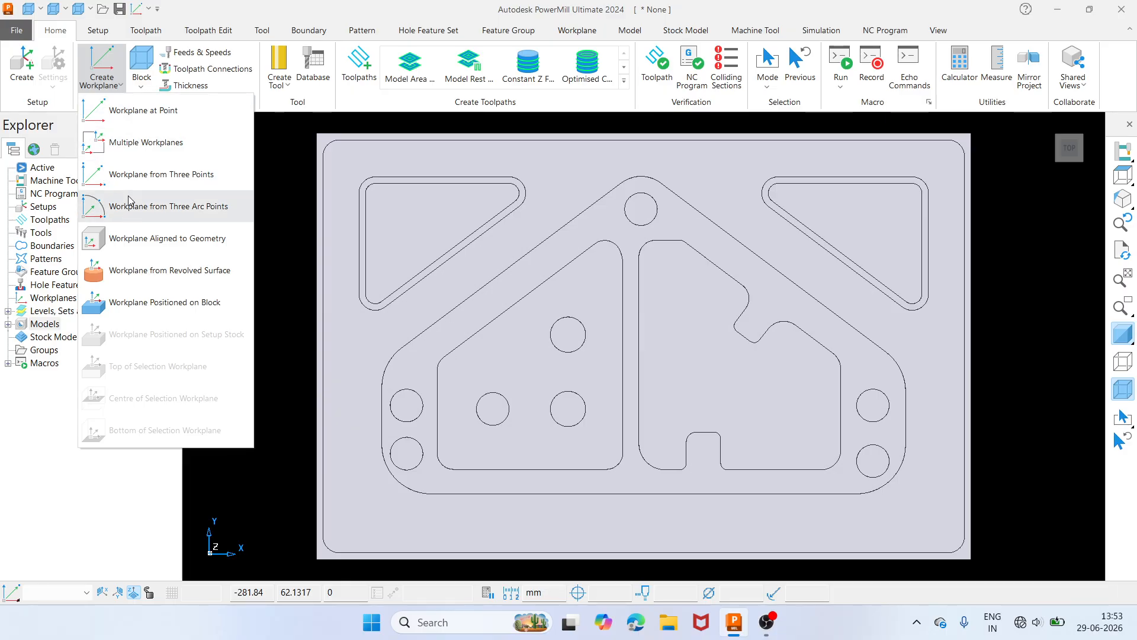
click(117, 86)
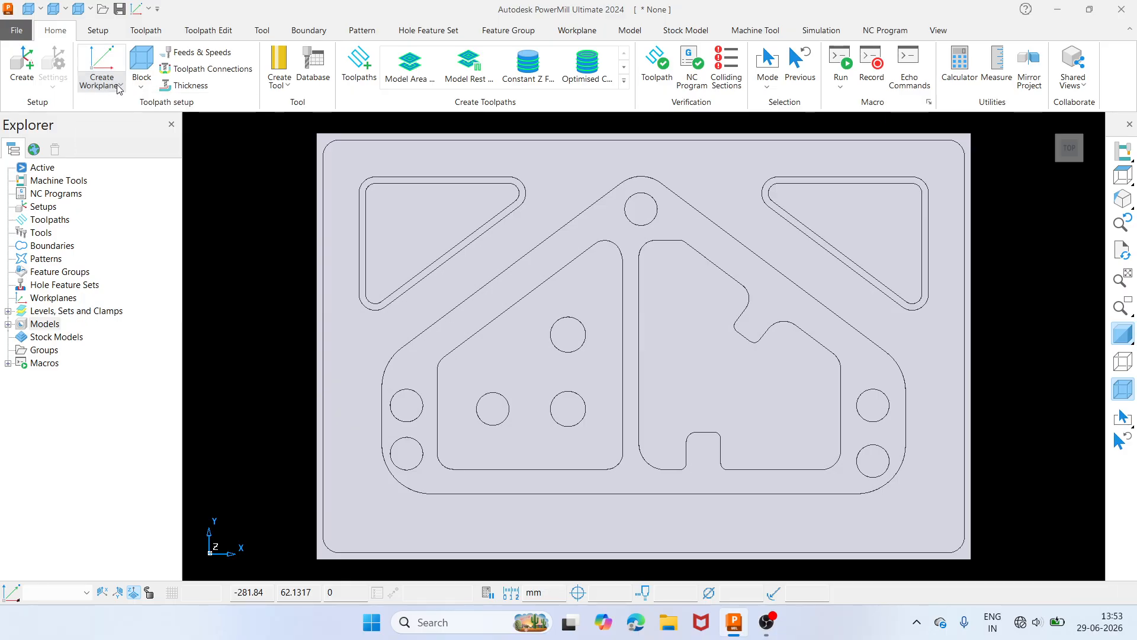
right_click(54, 298)
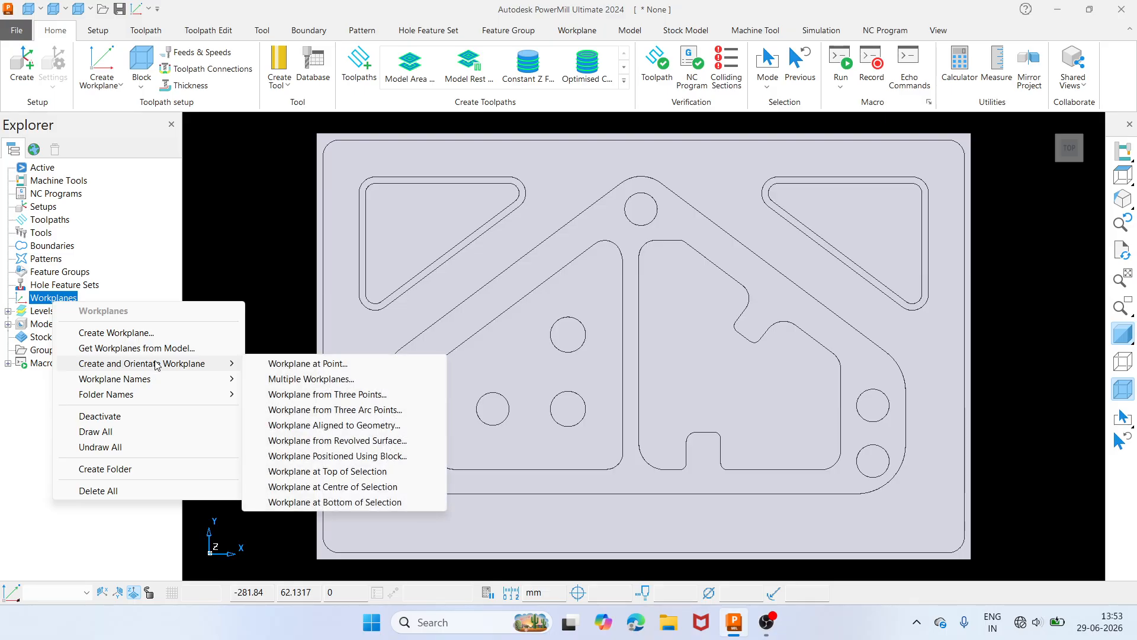
mouse_move(167, 371)
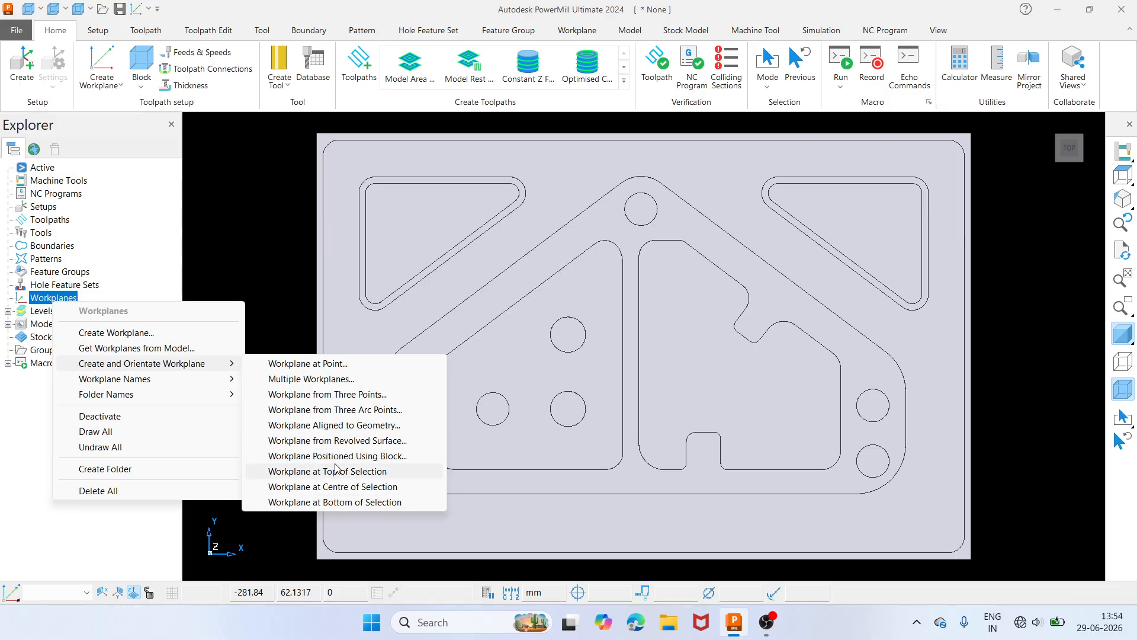
click(324, 369)
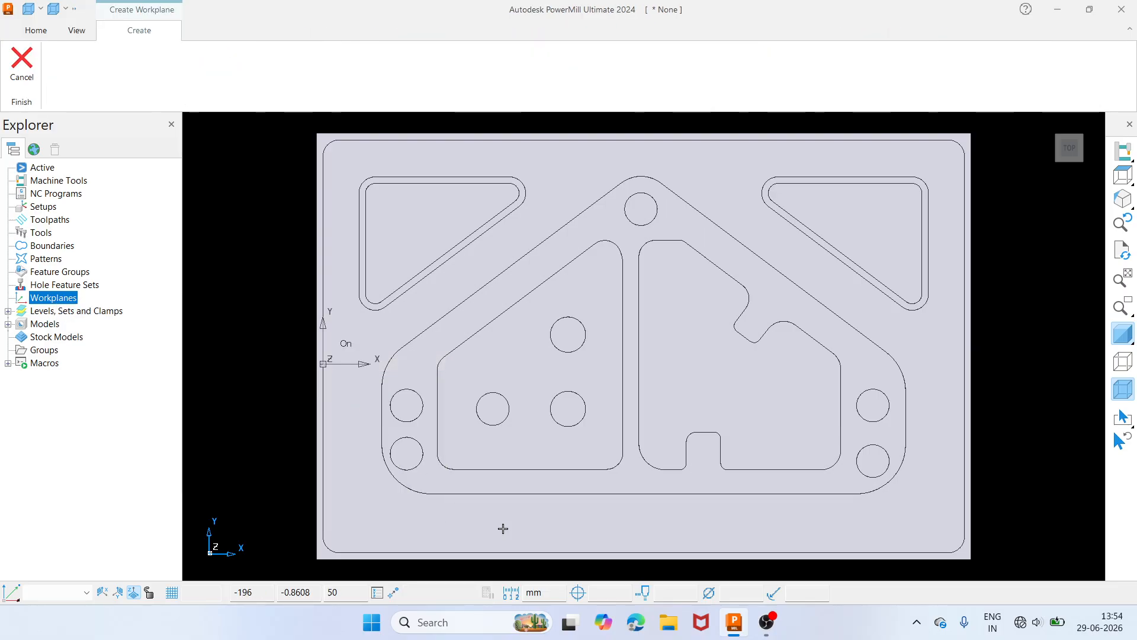
middle_drag(579, 504, 601, 355)
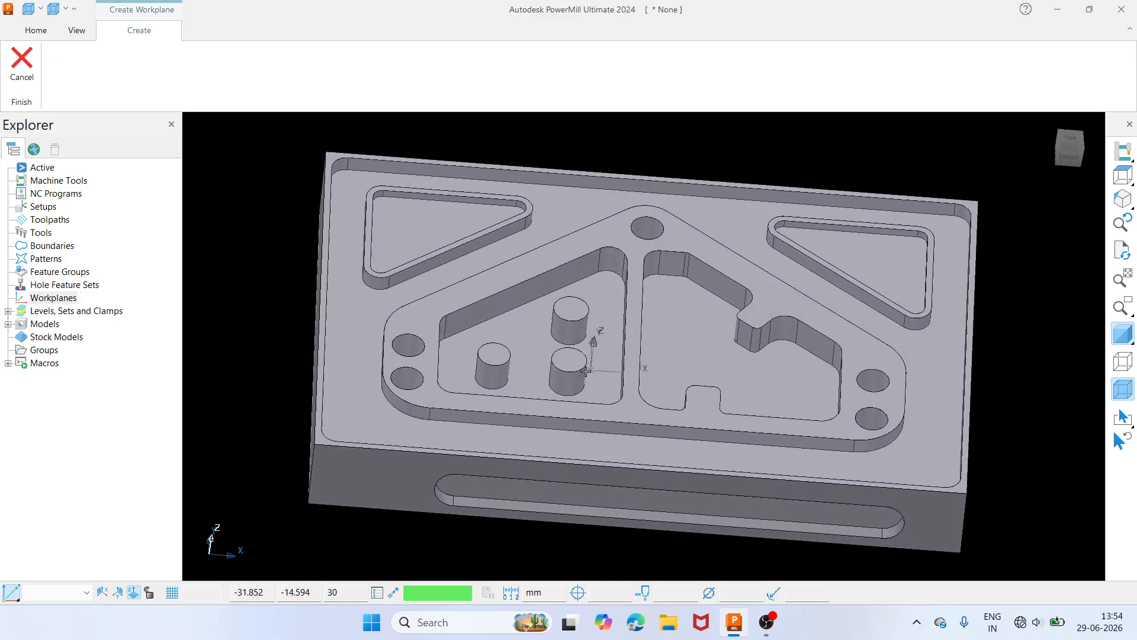
scroll(312, 447, up, 6)
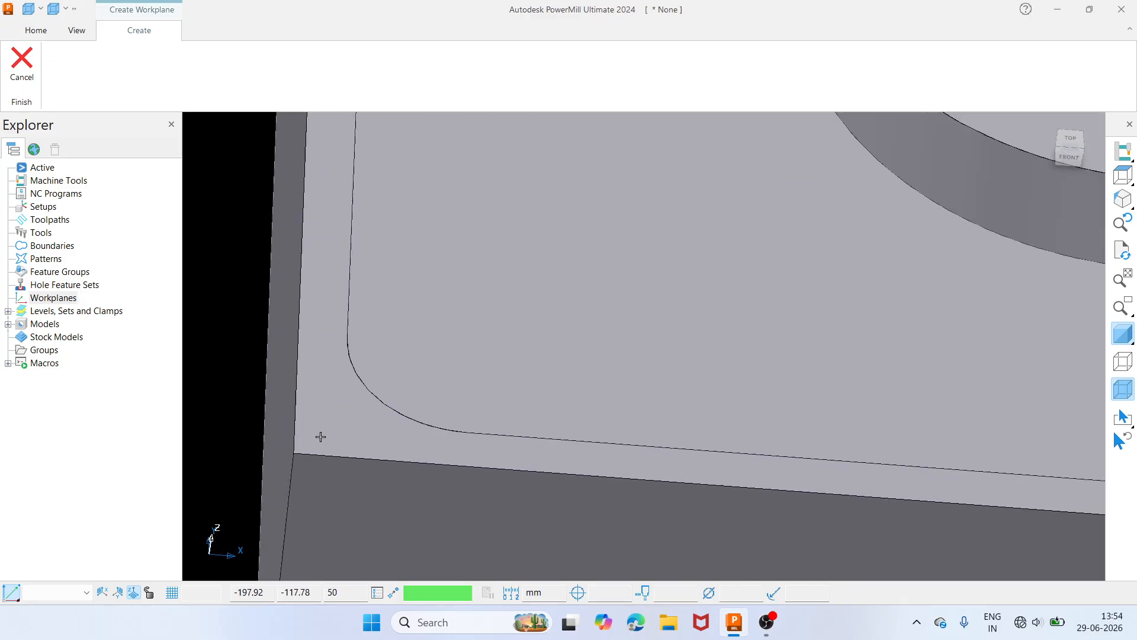
scroll(295, 452, up, 3)
click(289, 459)
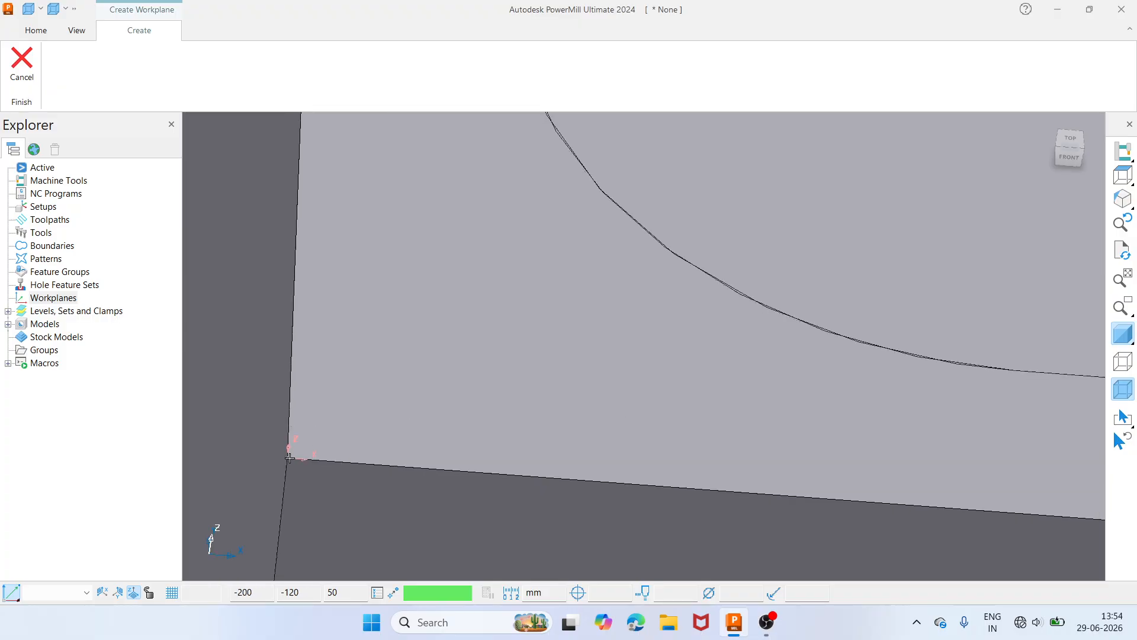
scroll(410, 341, down, 3)
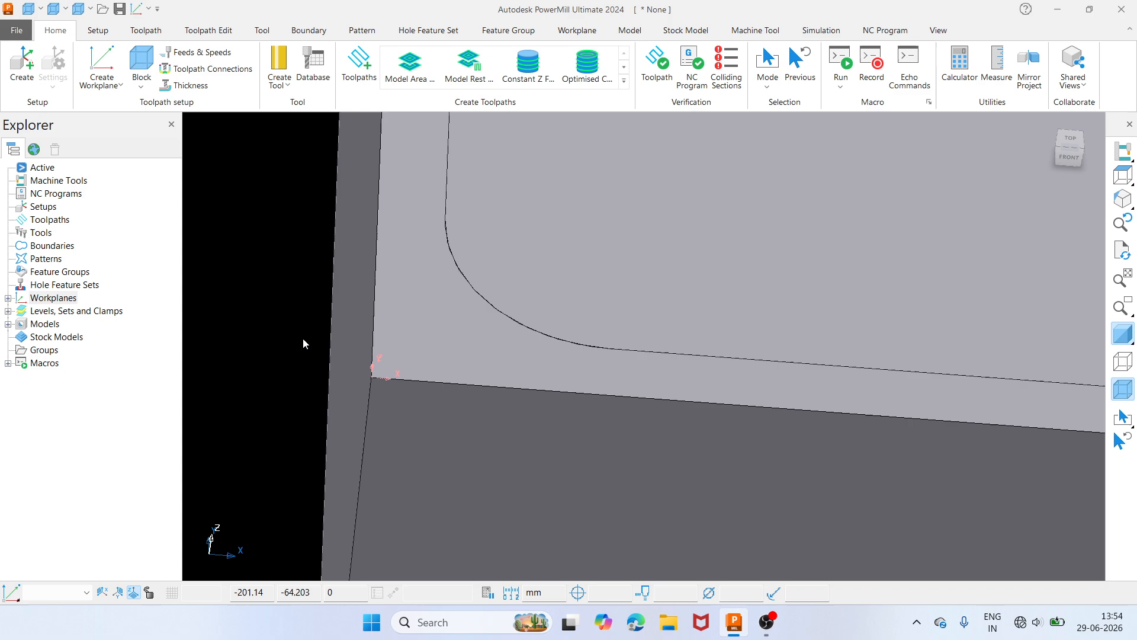
- Activate workplane 1 at the part's upper front-left corner
click(7, 299)
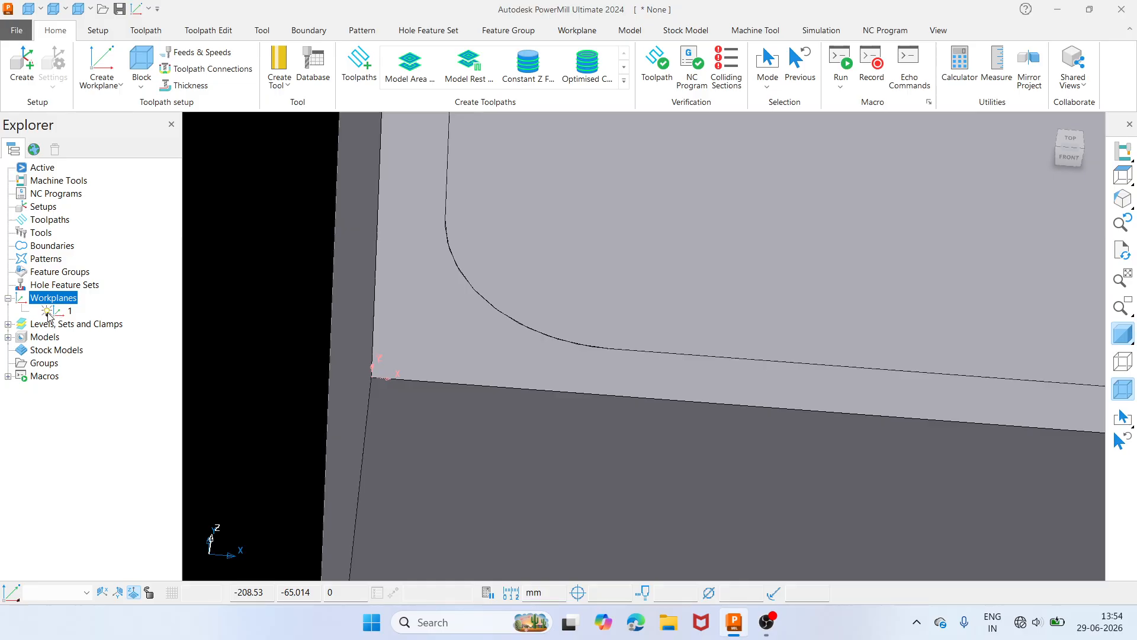
right_click(68, 316)
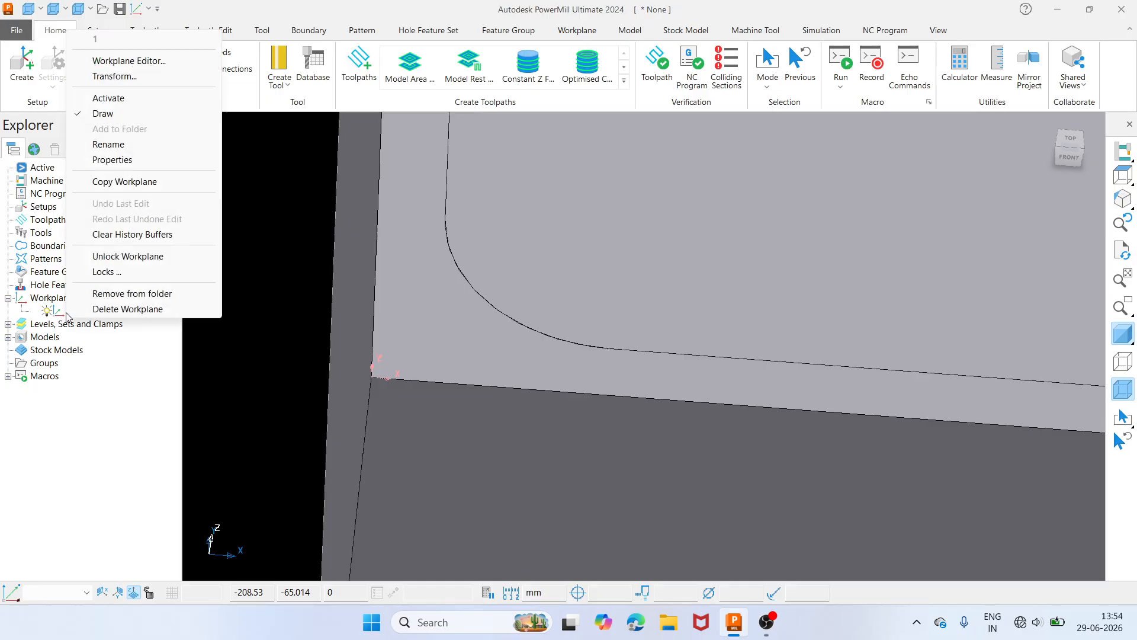
click(107, 98)
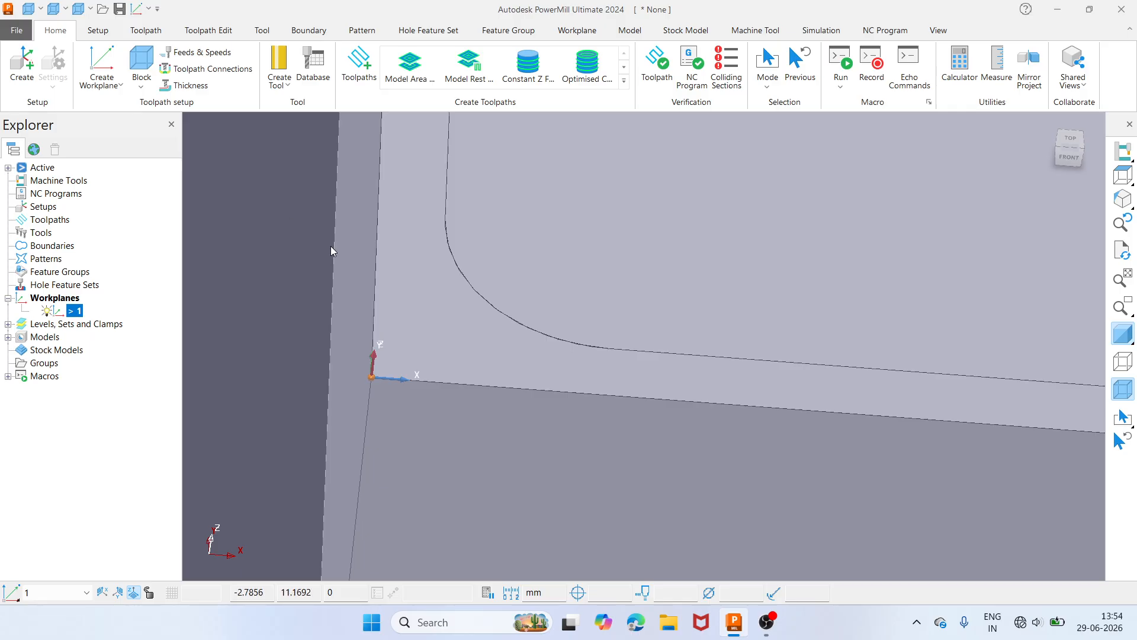
- Recalculate the box-shaped stock block from the model limits relative to the active workplane, and accept it
click(1121, 176)
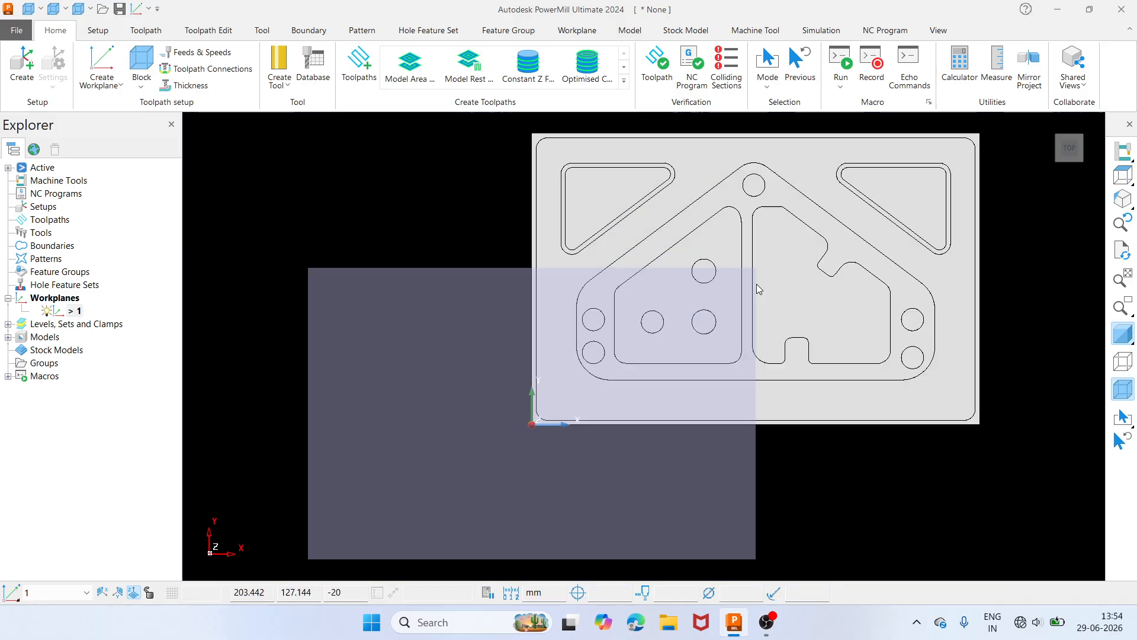
middle_drag(680, 376, 624, 337)
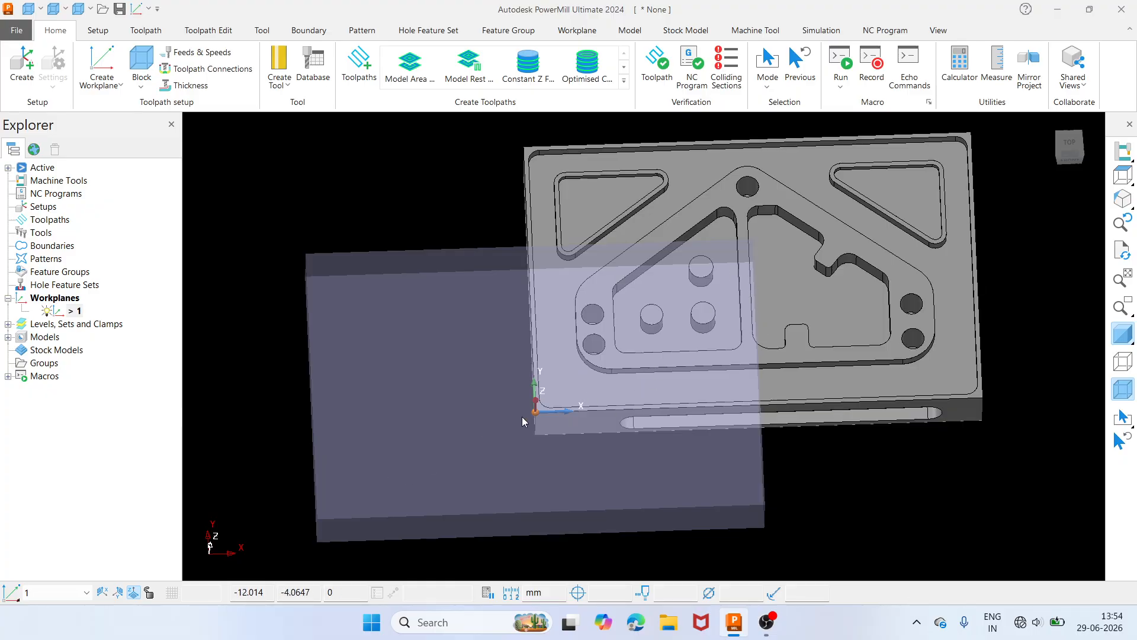
click(138, 57)
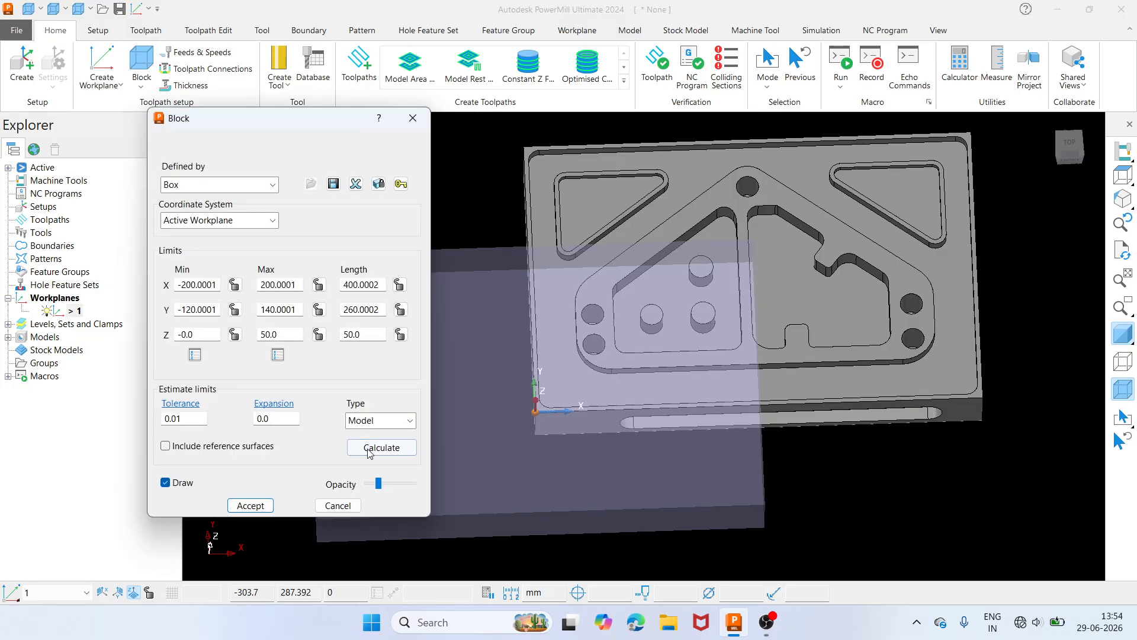
click(371, 450)
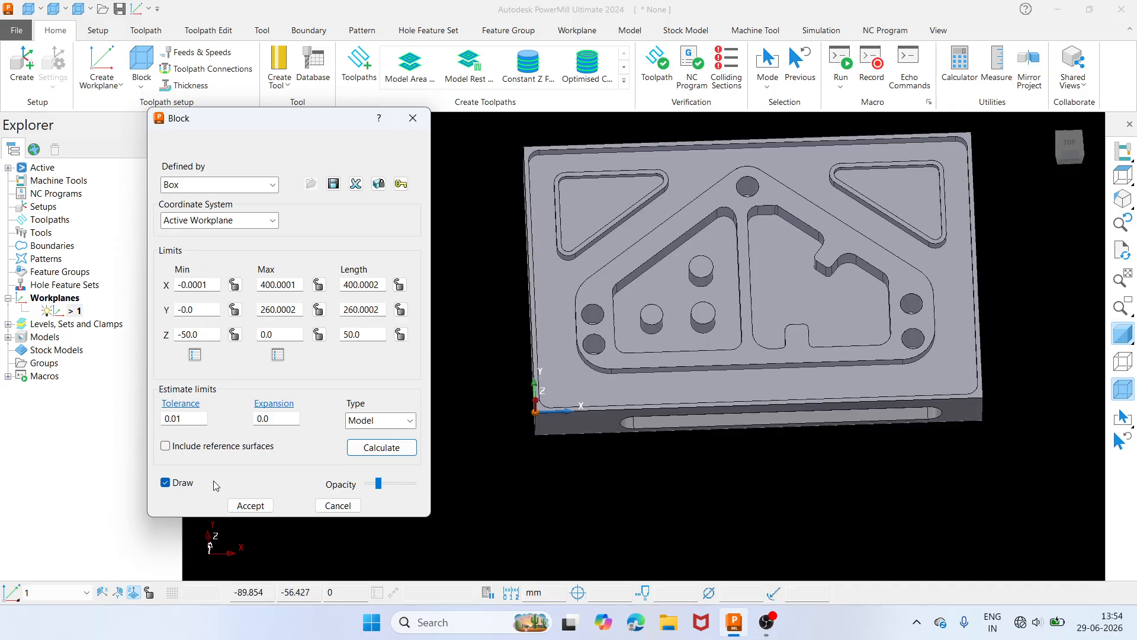
click(210, 283)
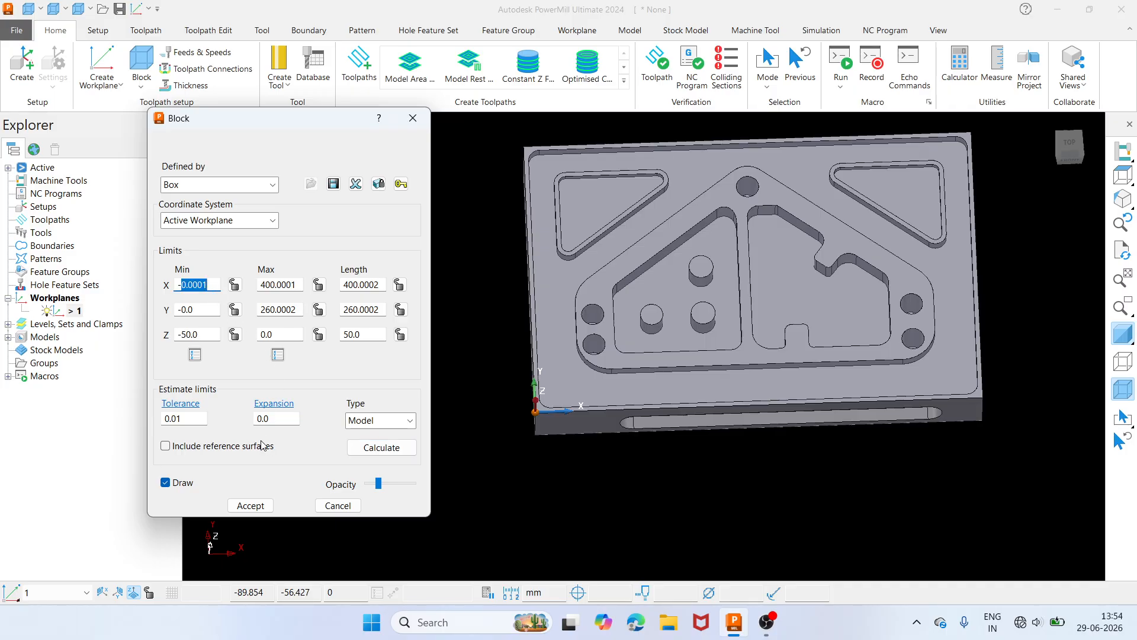
click(250, 506)
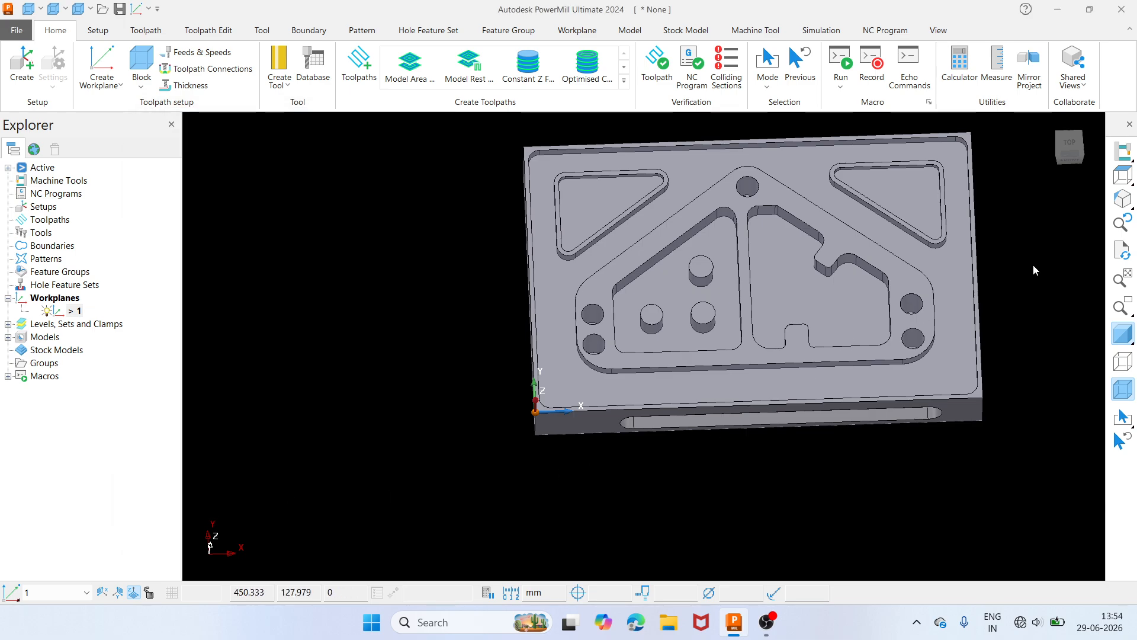
- Inspect the workplane at the part's front-left corner and review the block's limits, keeping them as they are
click(1122, 174)
middle_drag(624, 396, 400, 438)
scroll(400, 438, up, 5)
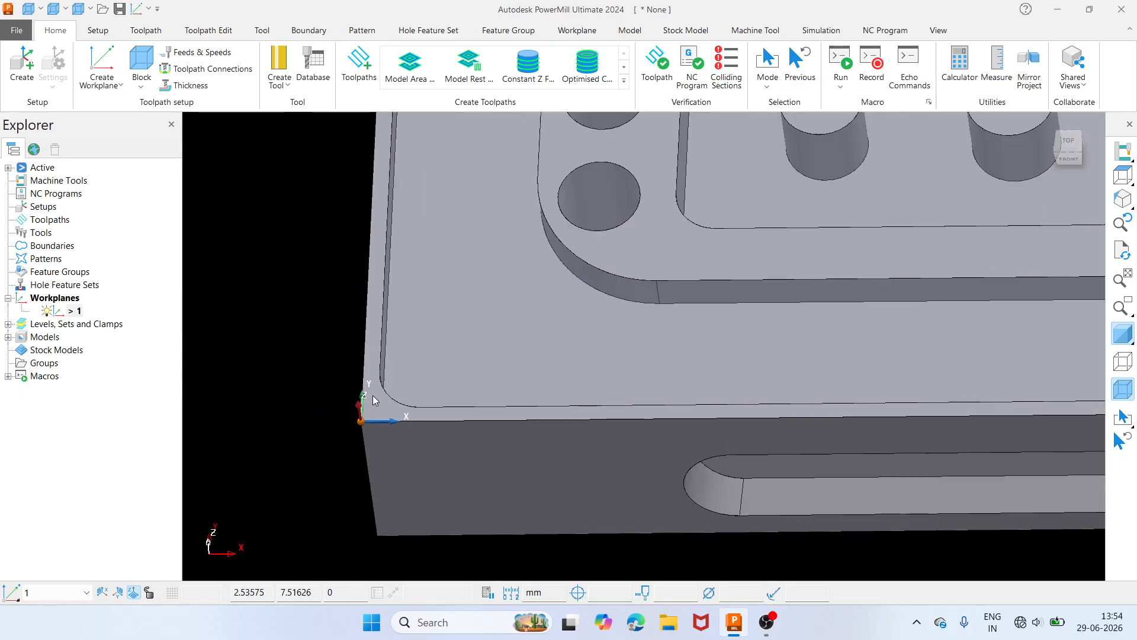
click(1121, 175)
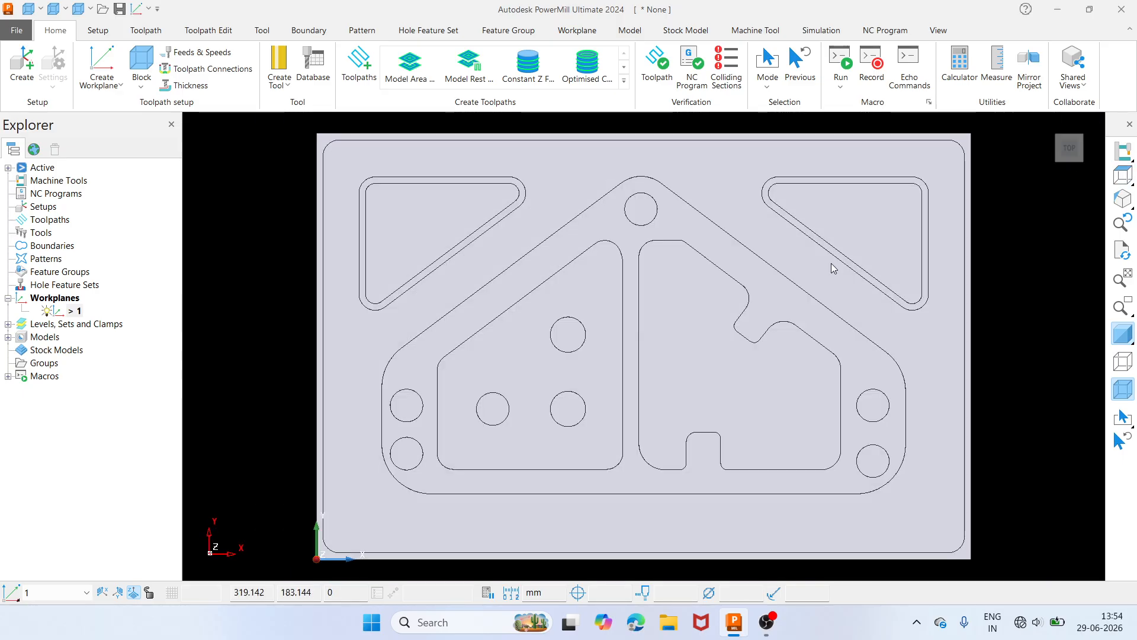
mouse_move(569, 368)
middle_down()
mouse_move(567, 314)
mouse_move(450, 255)
middle_up()
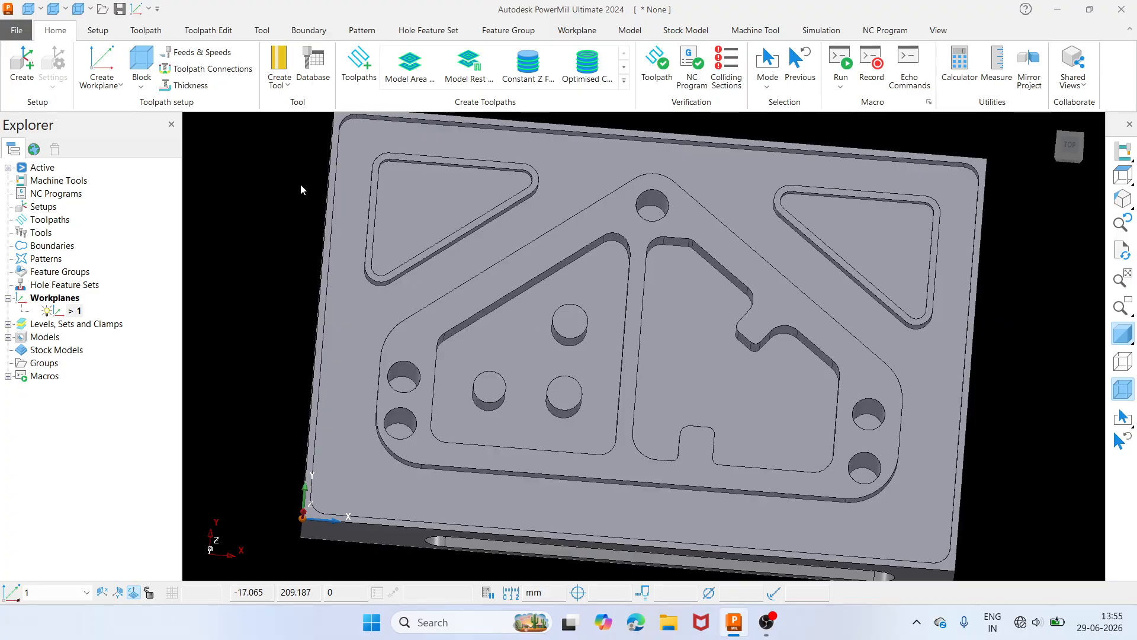
click(142, 59)
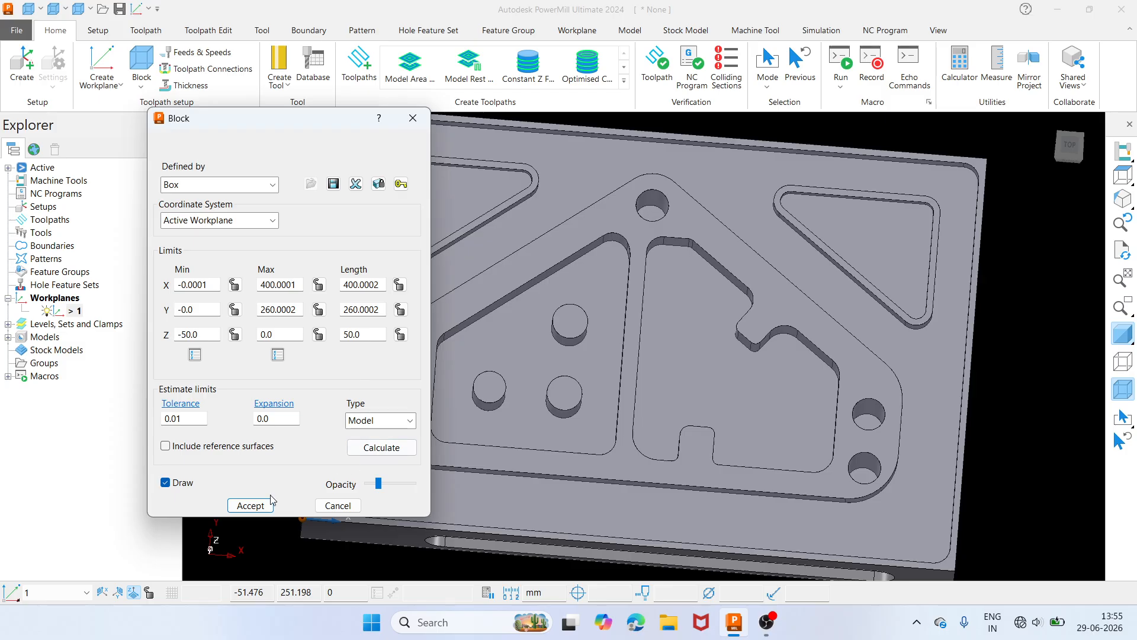
click(250, 505)
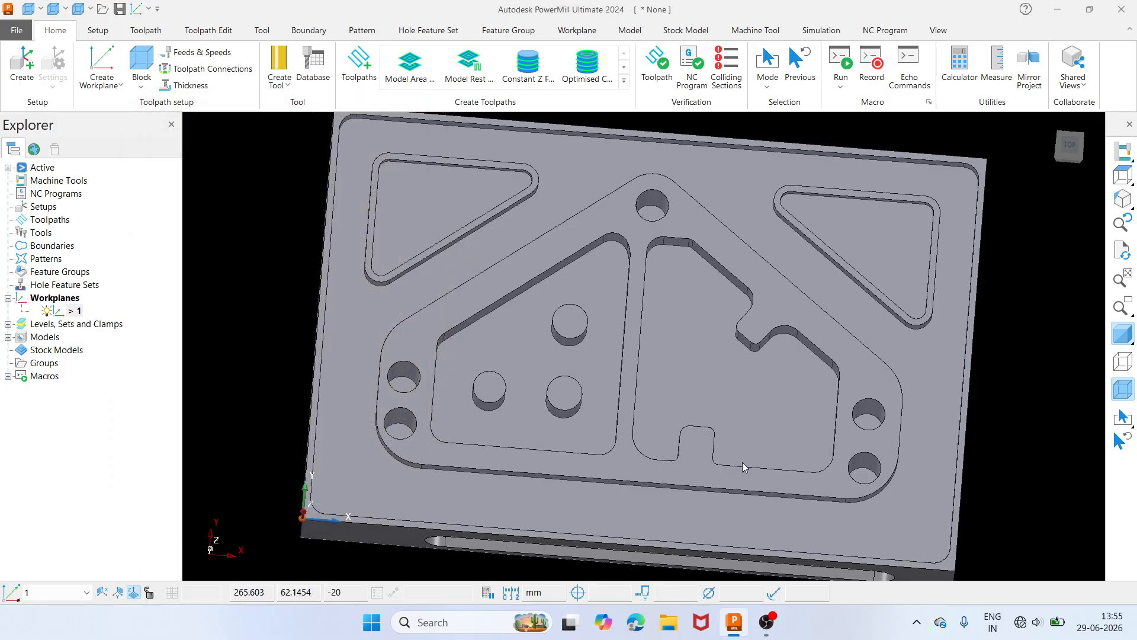
- Examine the workplane's axes at the corner up close and compare the pockets in top and tilted views
middle_drag(743, 468, 398, 448)
scroll(347, 479, up, 6)
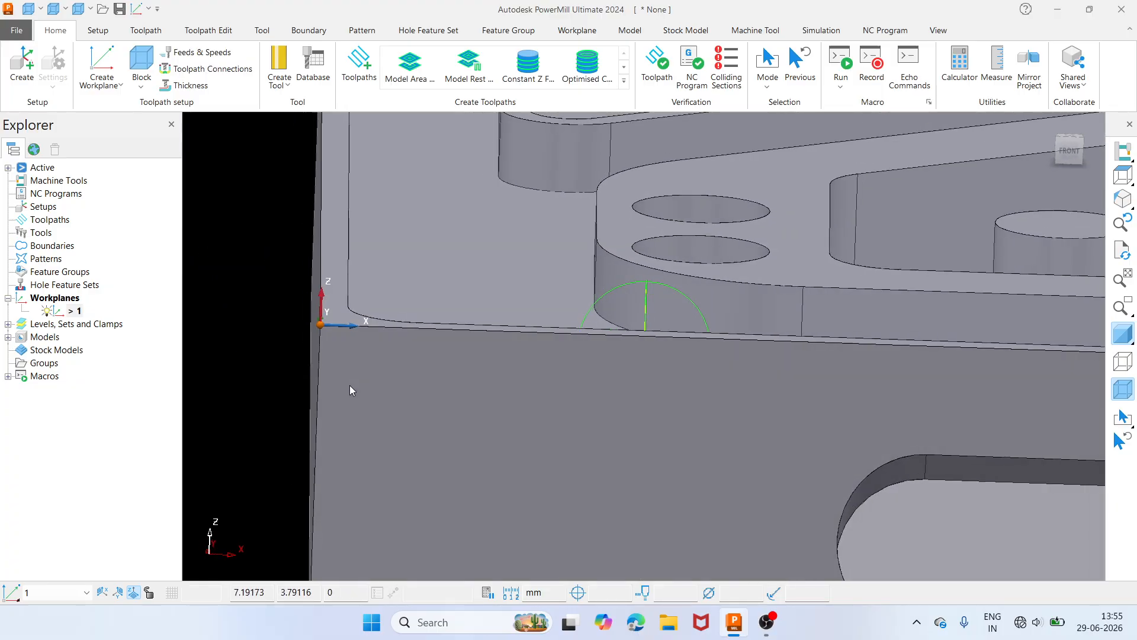
click(1121, 176)
middle_drag(764, 295, 655, 275)
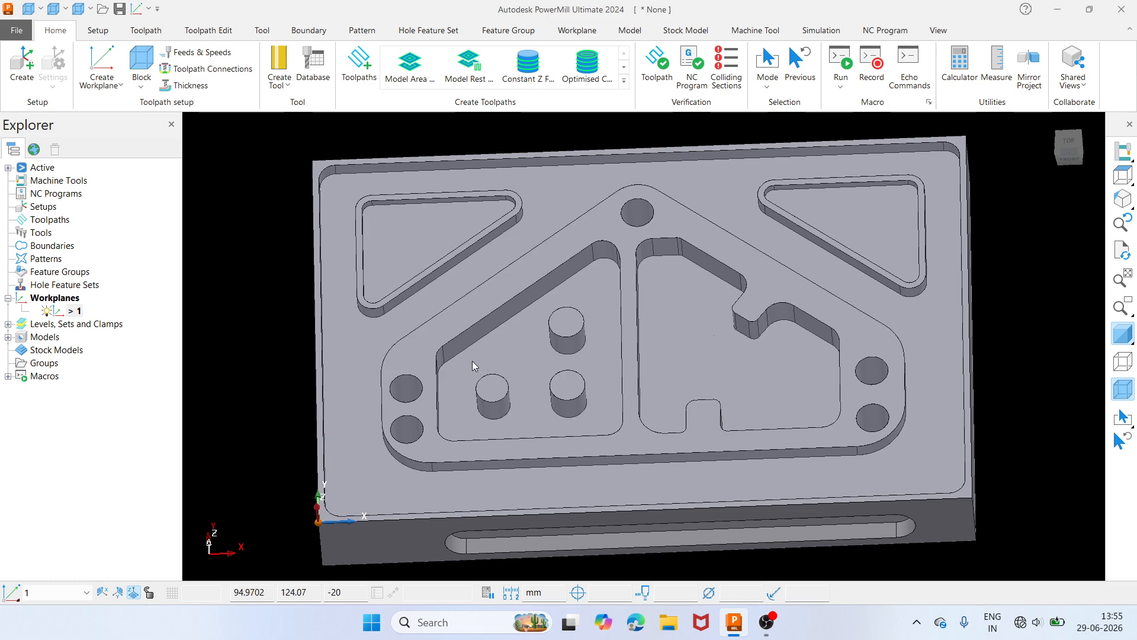
click(1121, 189)
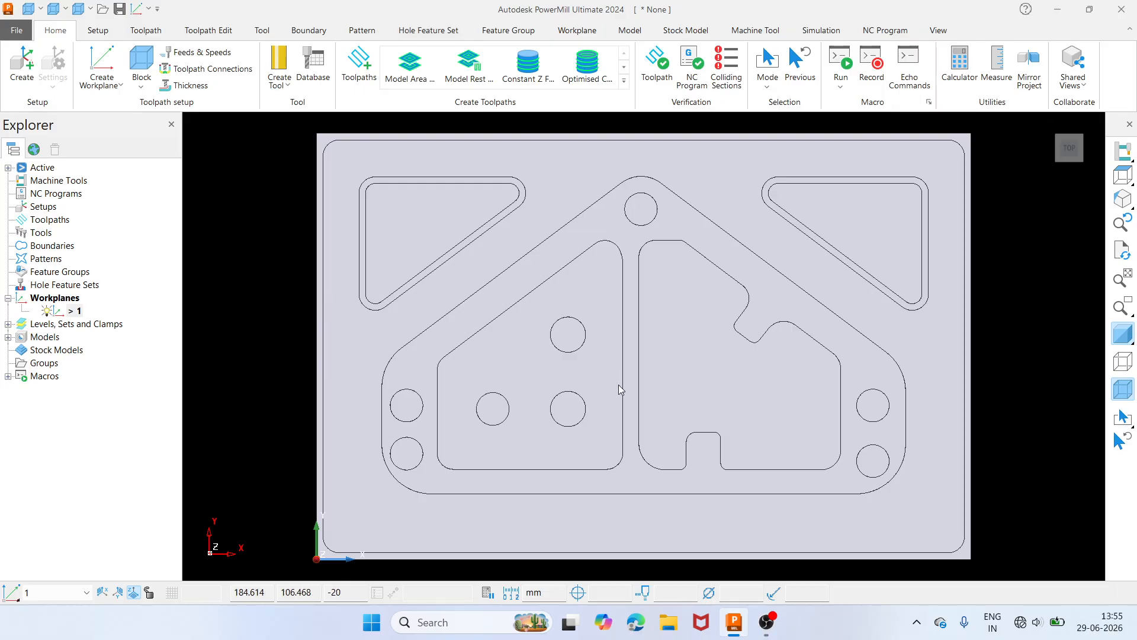
mouse_move(617, 388)
middle_down()
mouse_move(655, 168)
mouse_move(617, 235)
mouse_move(591, 151)
mouse_move(599, 183)
middle_up()
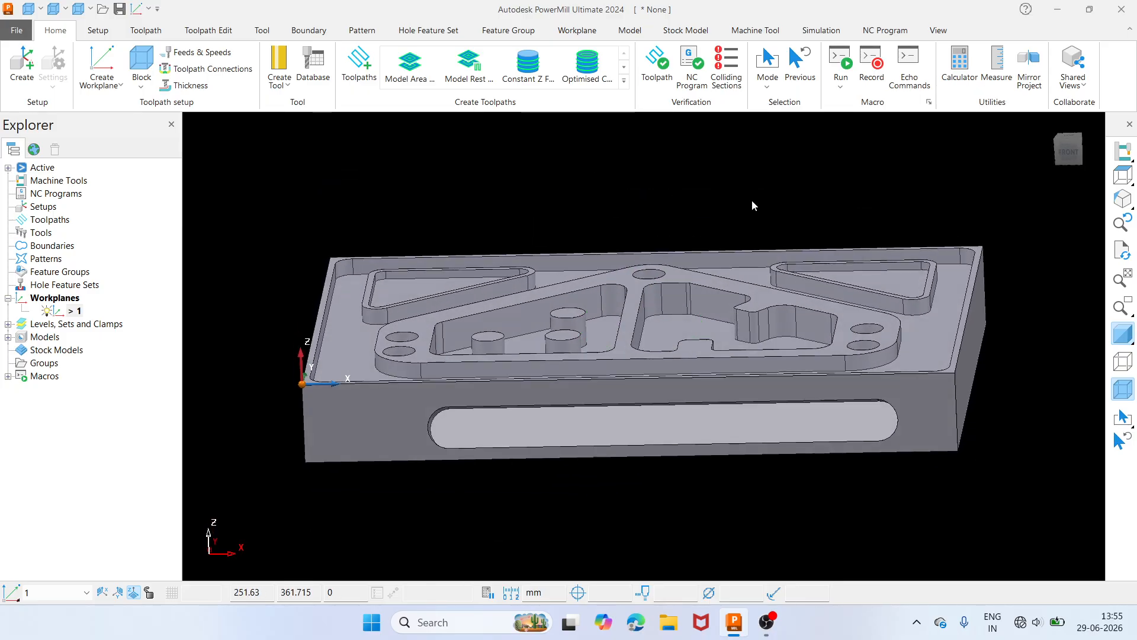
click(1121, 178)
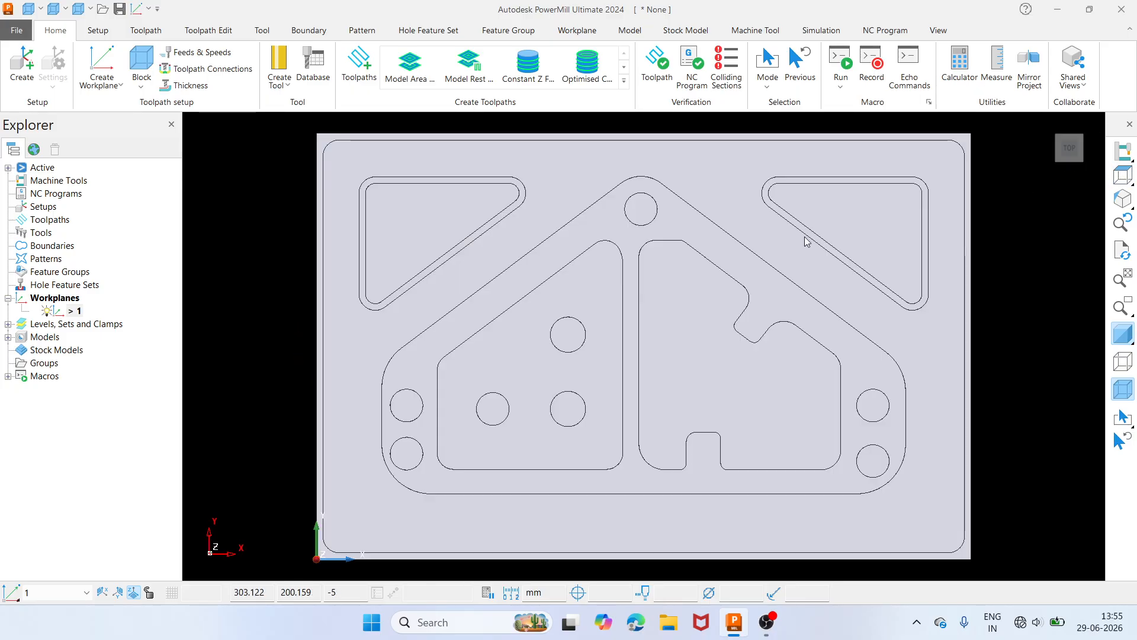
middle_drag(627, 388, 642, 240)
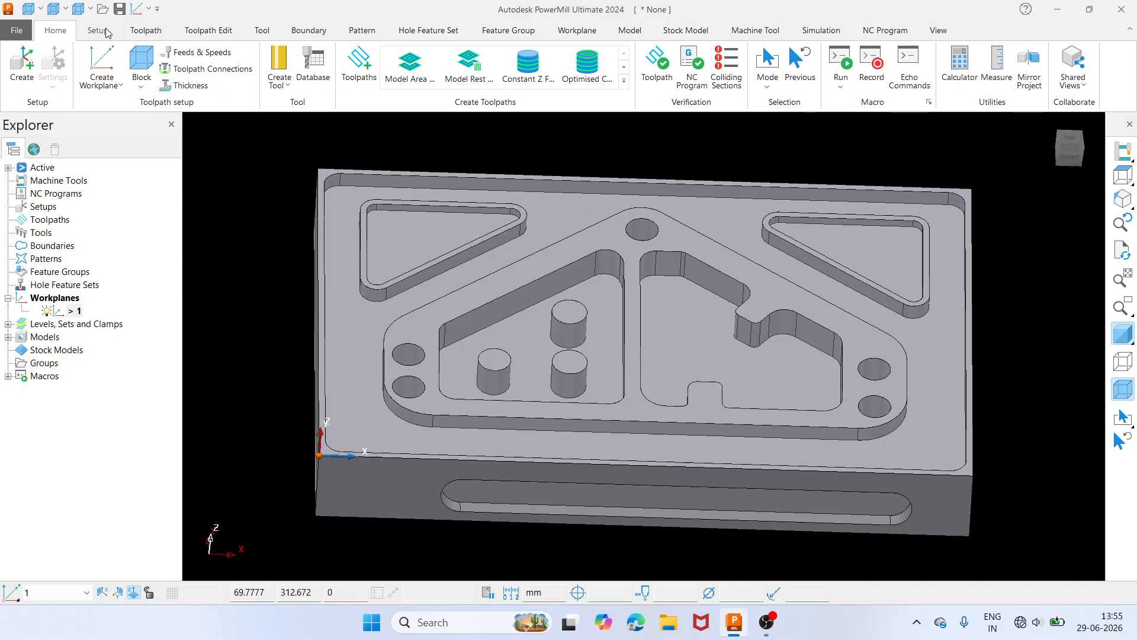
- Start a Radius measurement and check the upper-left corner of the large right-hand pocket
click(989, 81)
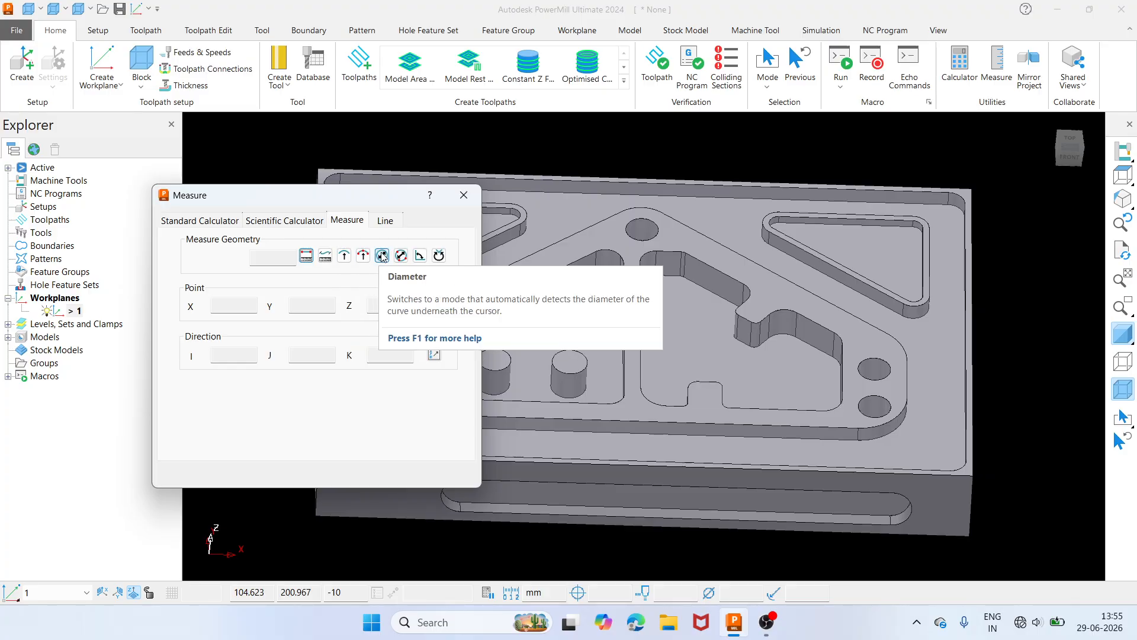
click(345, 256)
scroll(609, 247, up, 4)
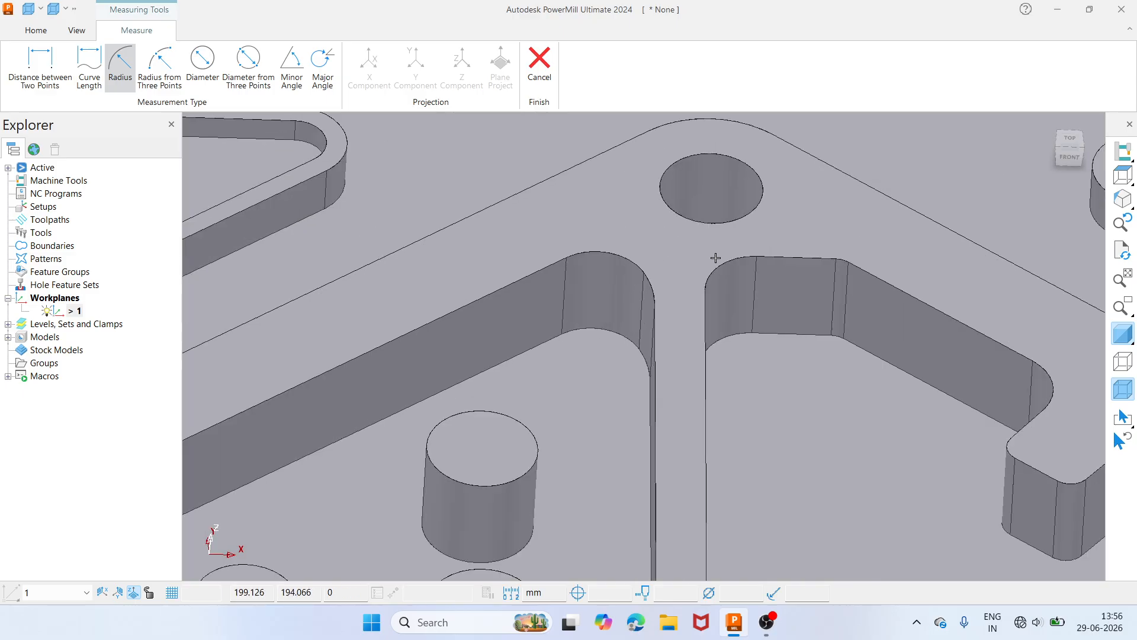
scroll(719, 266, up, 5)
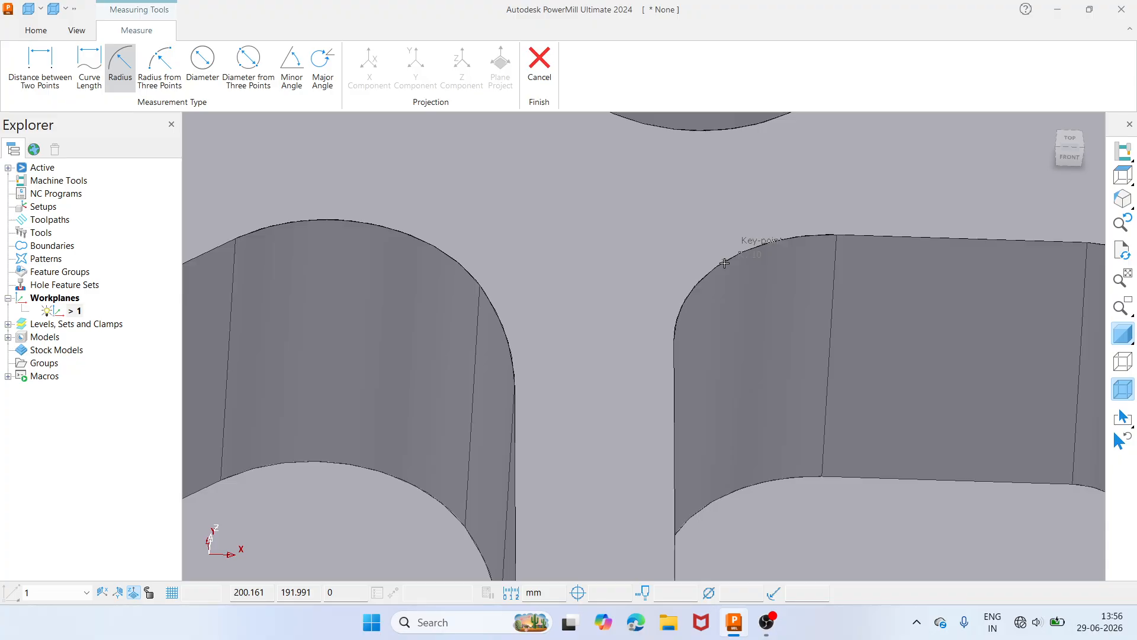
- Measure the radii of the lower-left and lower-right corners of the pocket with the three bosses
scroll(726, 263, down, 6)
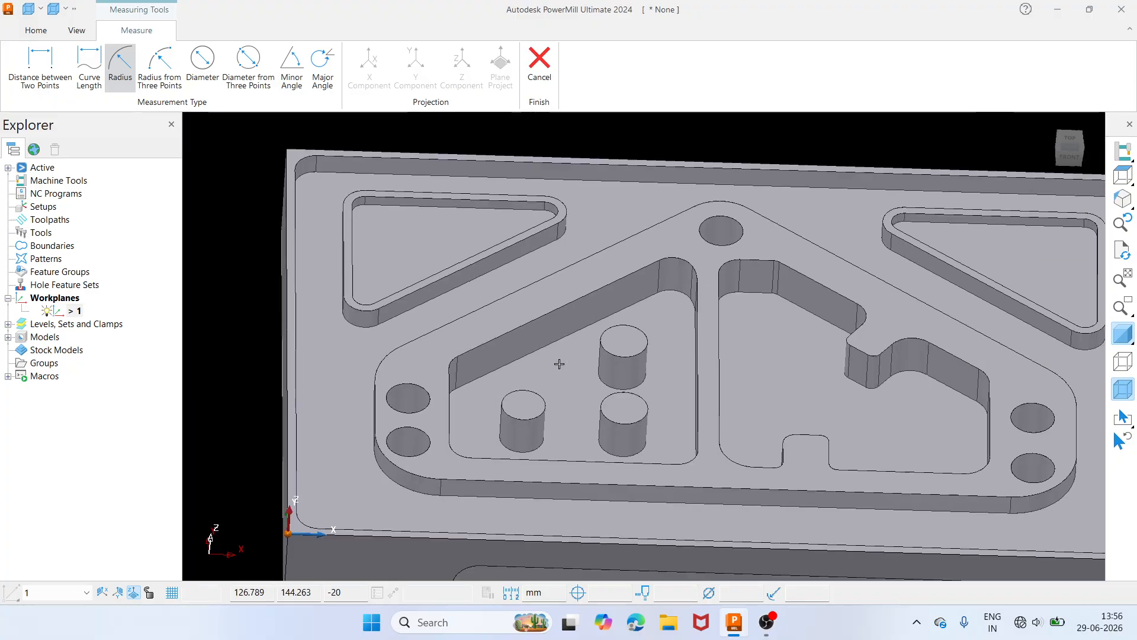
scroll(453, 455, up, 6)
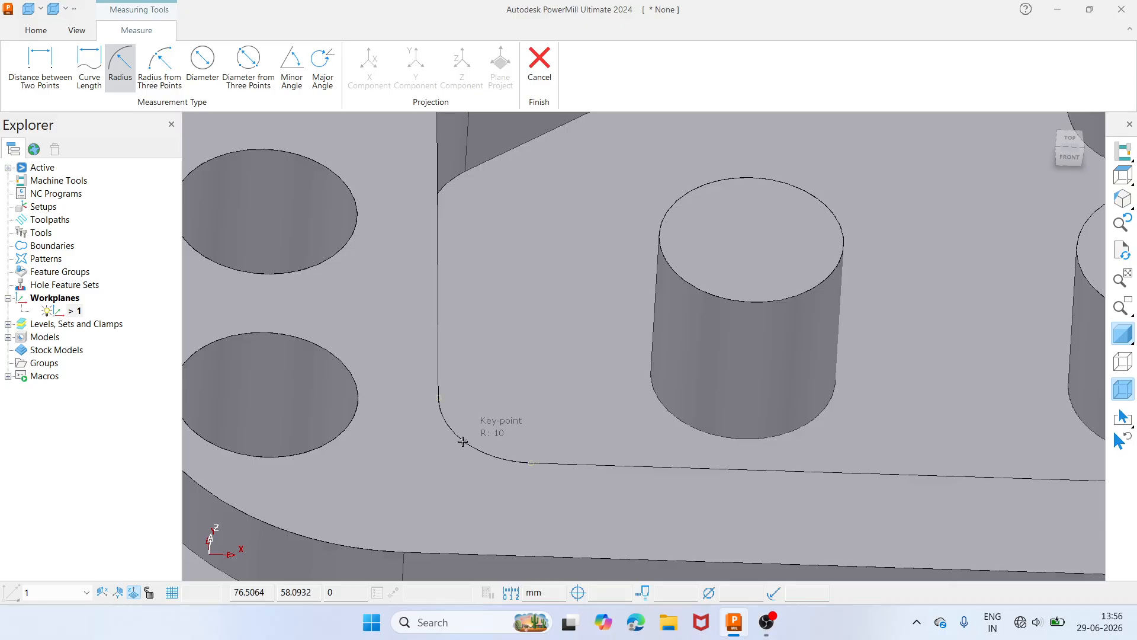
scroll(464, 438, down, 6)
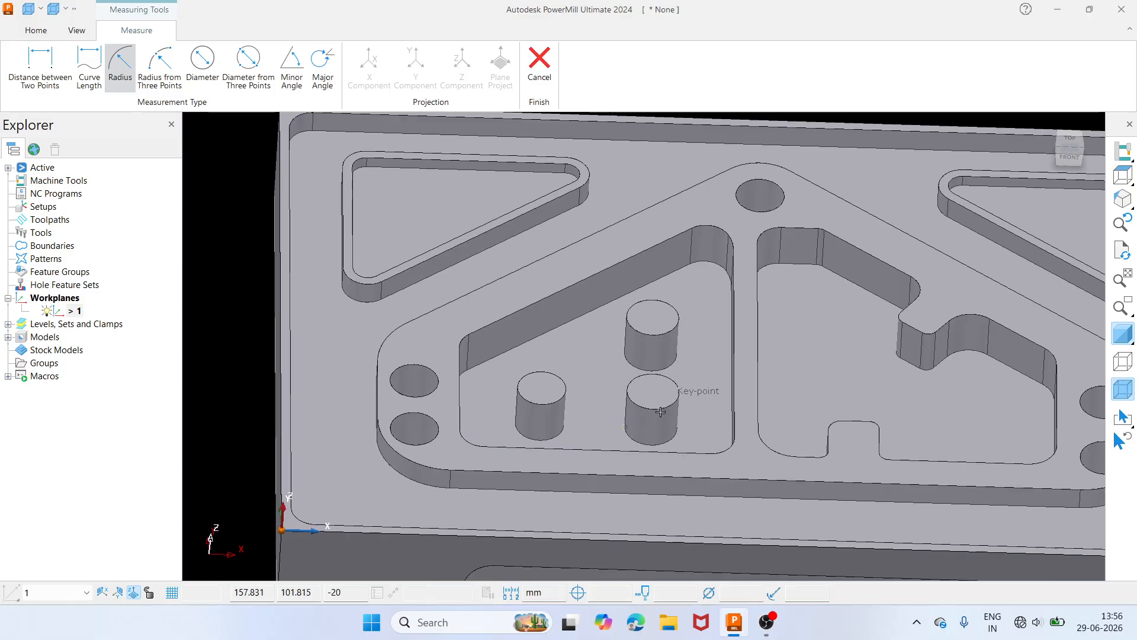
scroll(733, 446, up, 6)
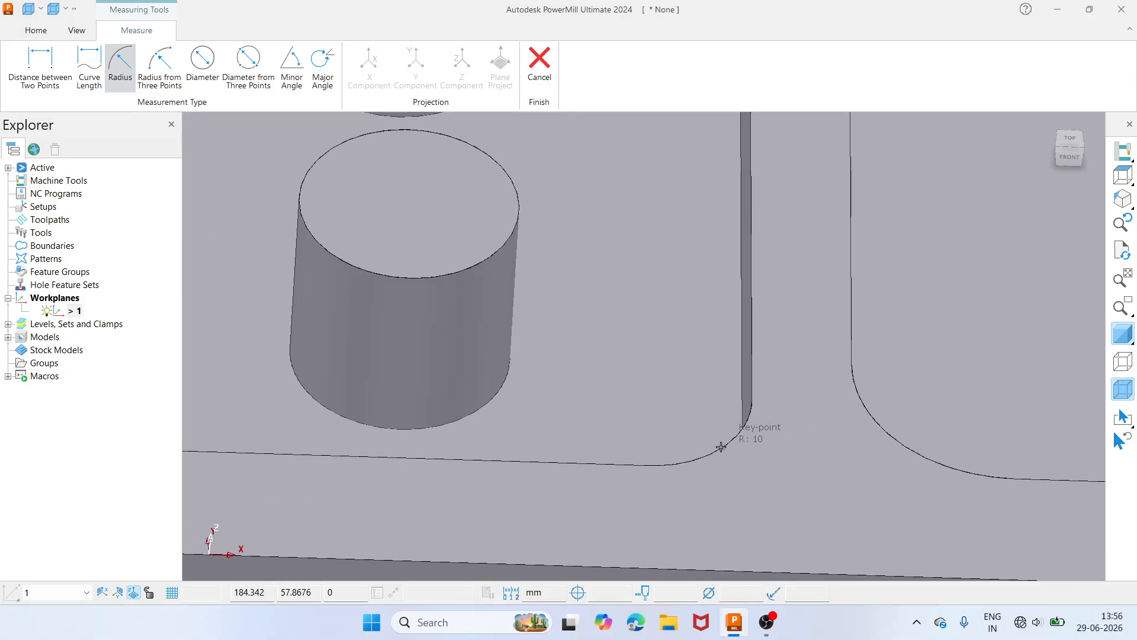
- Measure the radius of the small corner beside the notch on the right-hand pocket's front edge
scroll(721, 447, down, 6)
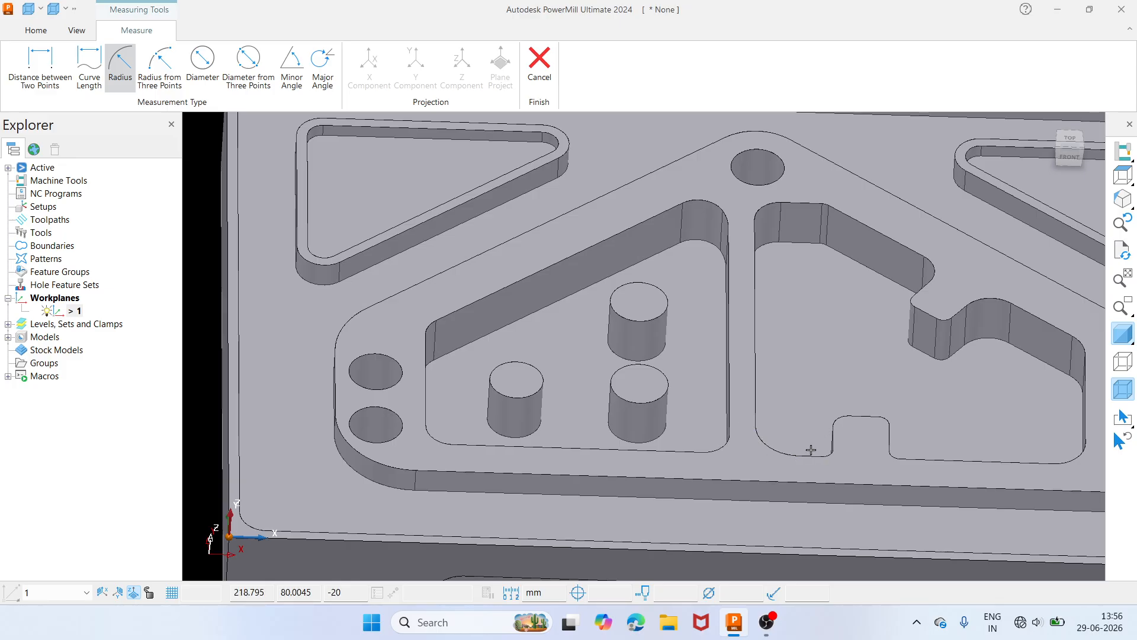
scroll(811, 451, up, 6)
scroll(898, 473, up, 6)
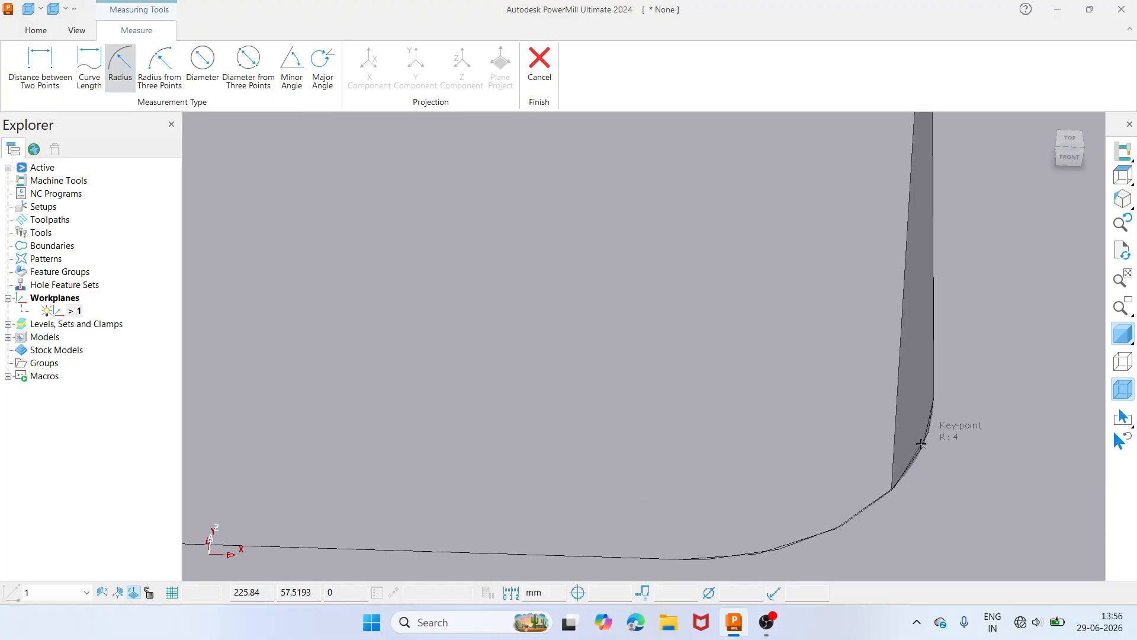
scroll(921, 444, down, 6)
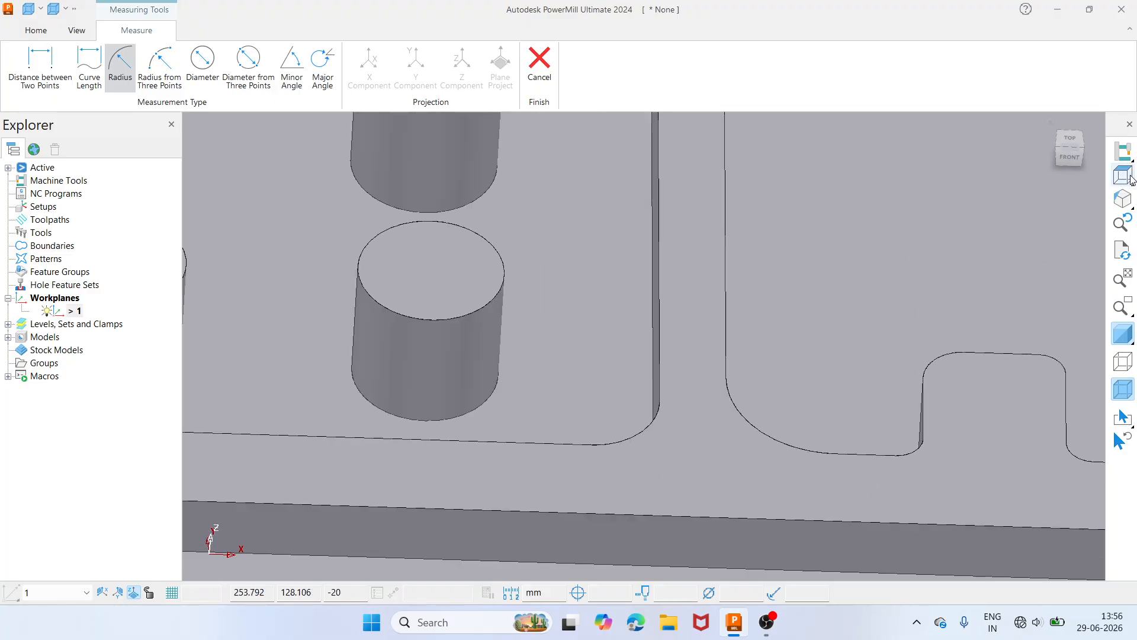
- Measure the inner corner radius of the left triangular pocket, end the measurement and return to the top view
click(1123, 175)
key(ctrl+0)
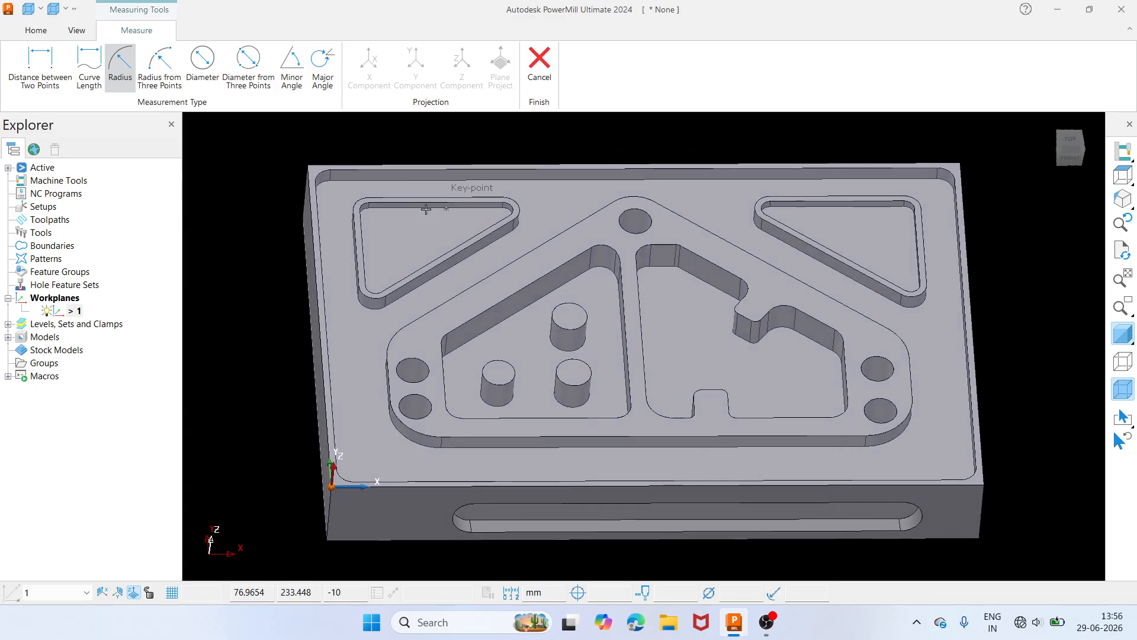
scroll(386, 210, up, 6)
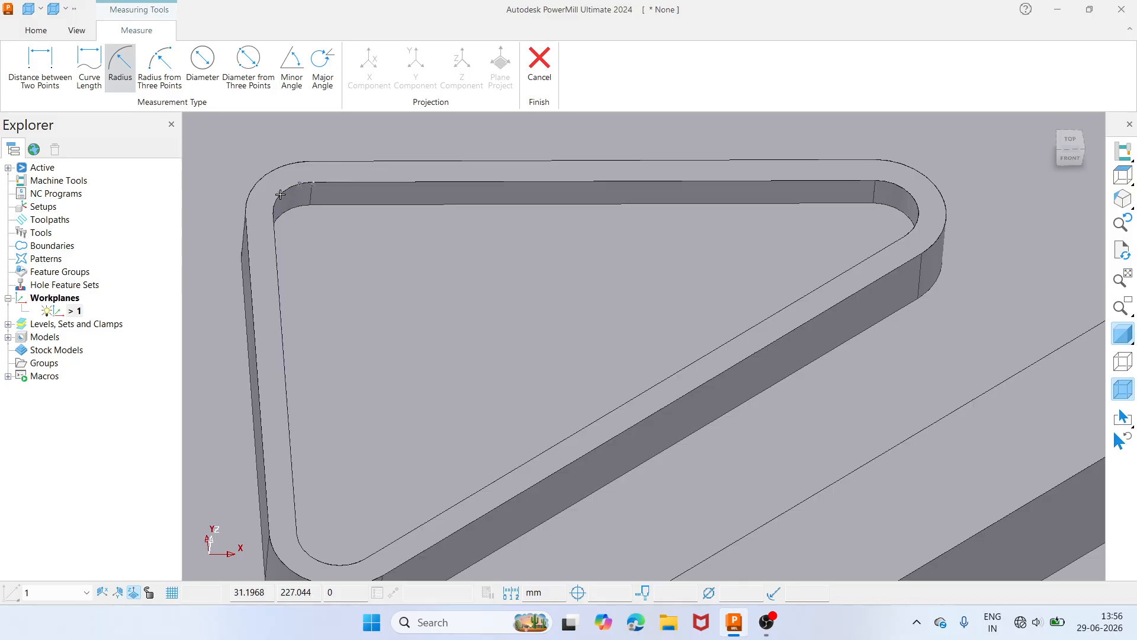
scroll(281, 195, up, 3)
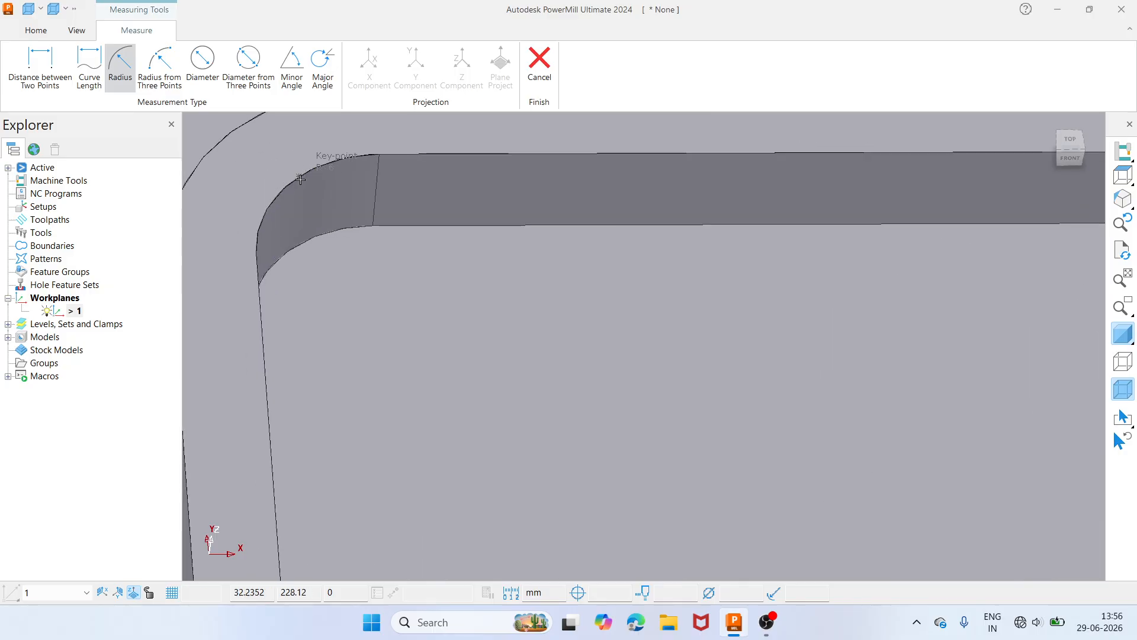
scroll(303, 177, down, 4)
click(539, 65)
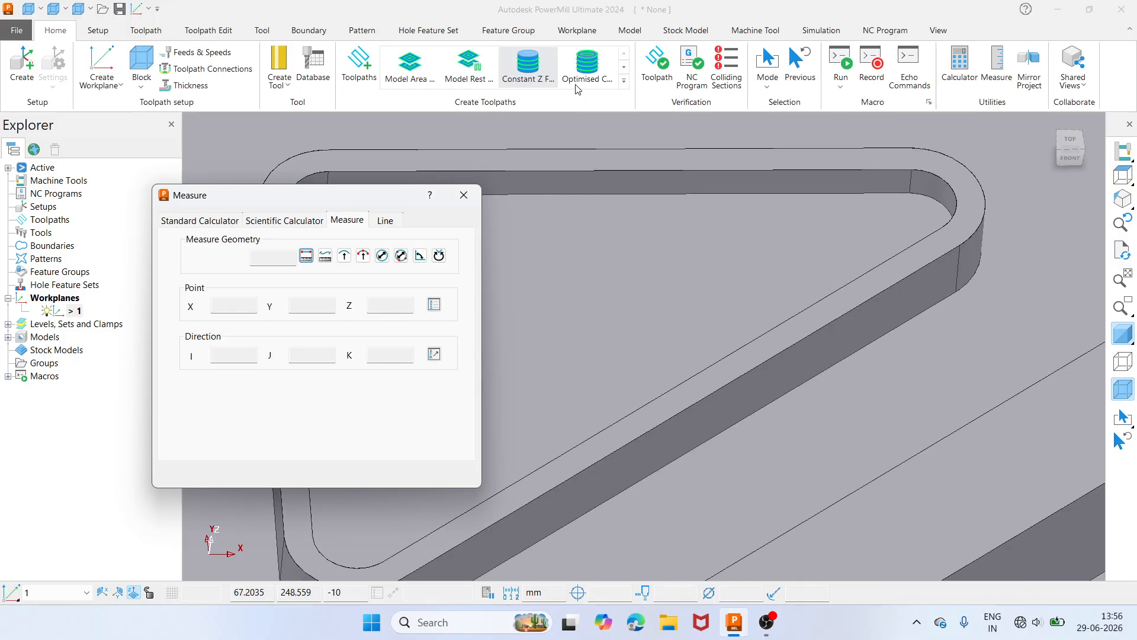
click(1123, 175)
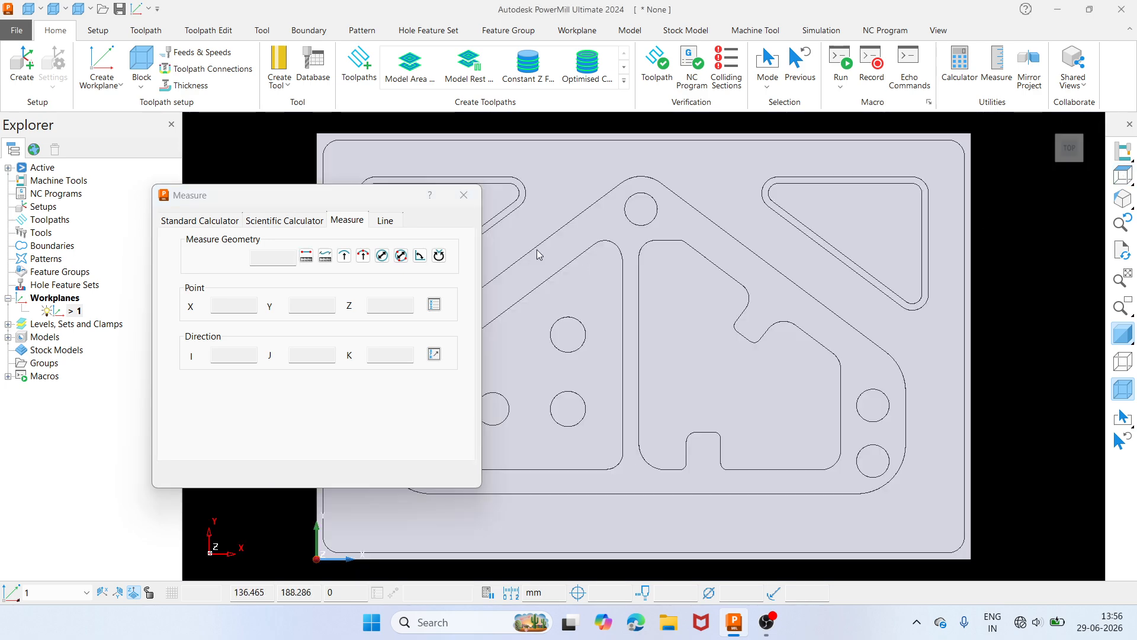
- Close the Measure window and inspect the part's pockets from the top and at an angle
click(465, 202)
scroll(628, 313, down, 2)
mouse_move(628, 312)
middle_down()
mouse_move(691, 360)
mouse_move(707, 252)
middle_up()
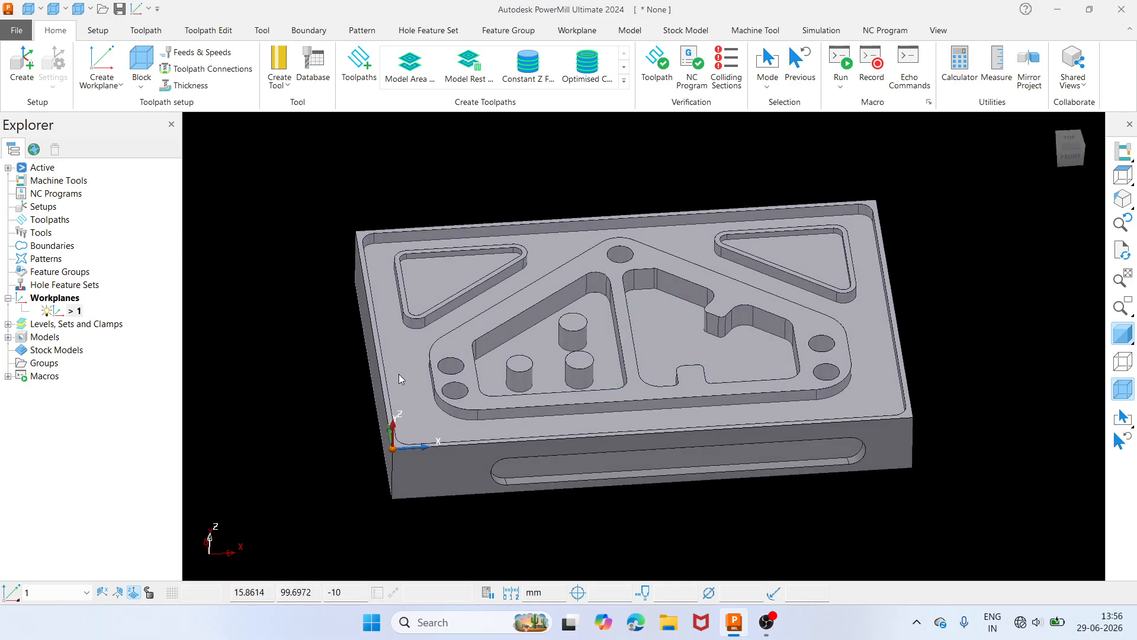
click(1122, 176)
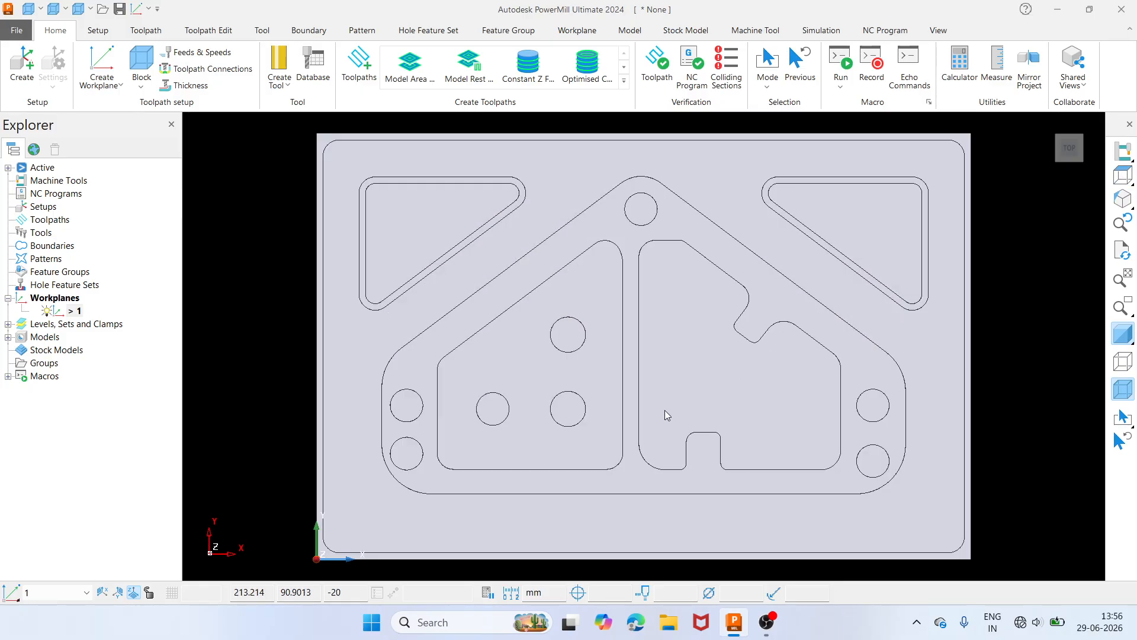
middle_drag(666, 414, 688, 287)
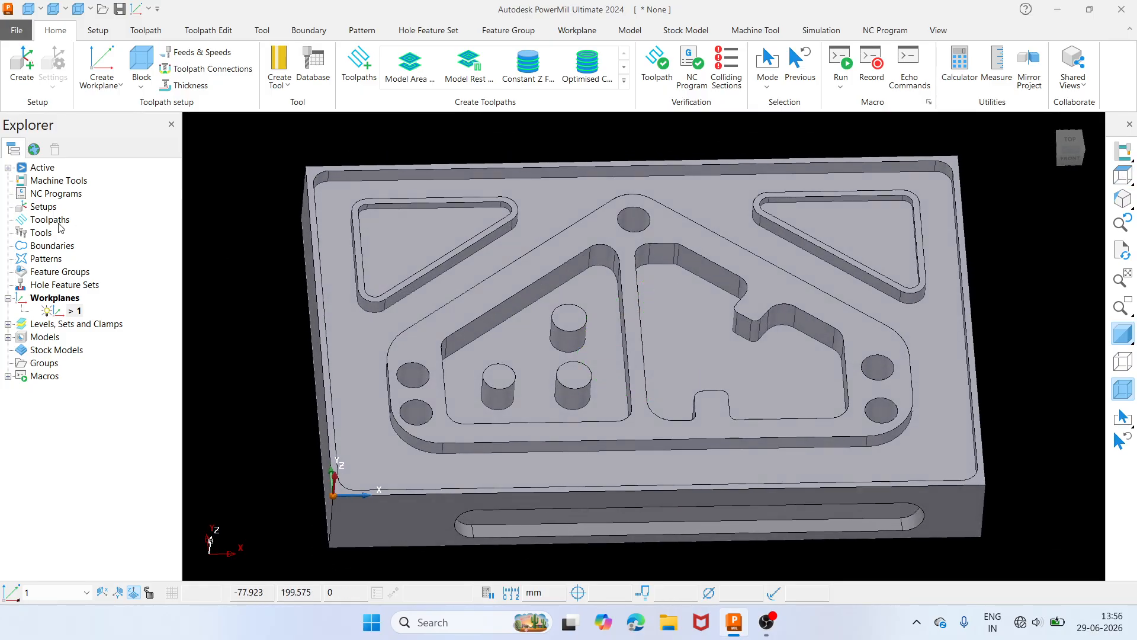
click(363, 75)
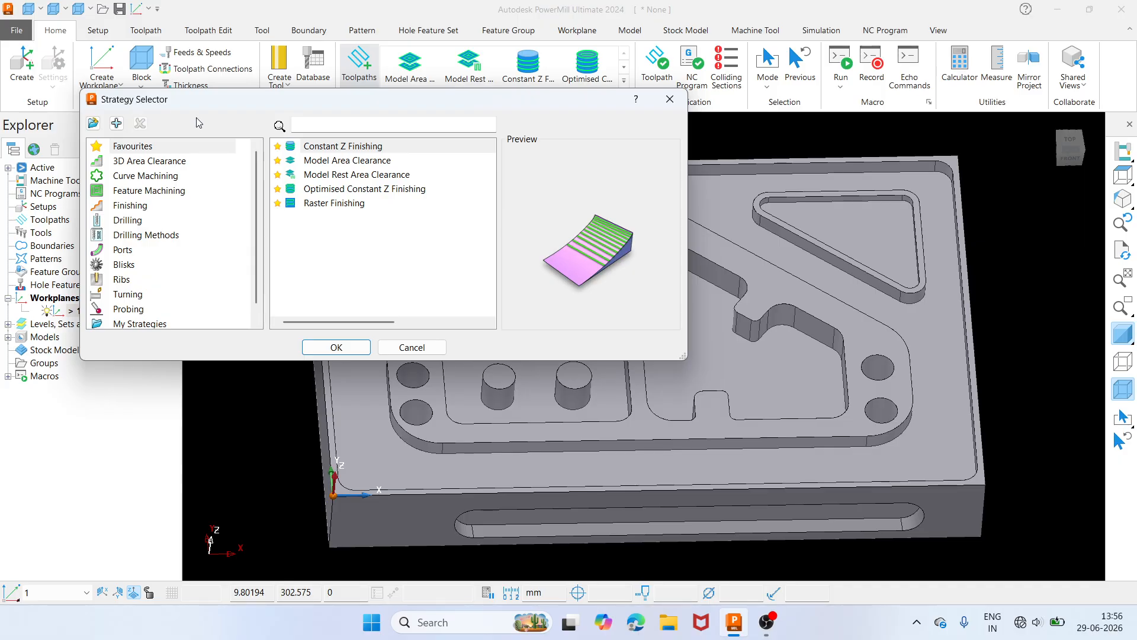
click(670, 99)
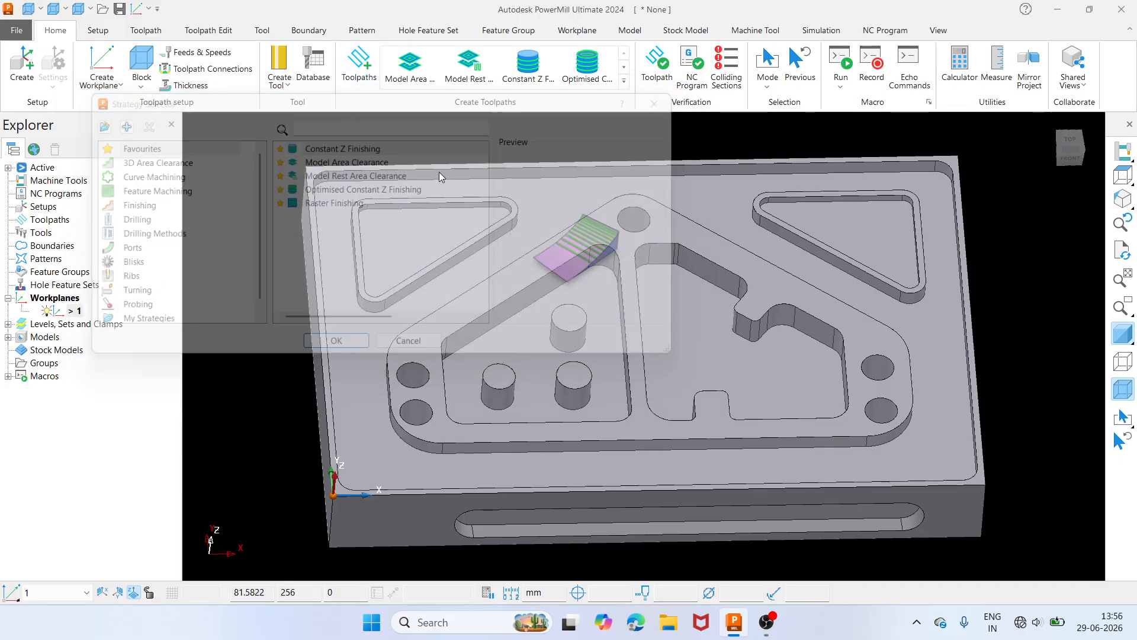
right_click(44, 219)
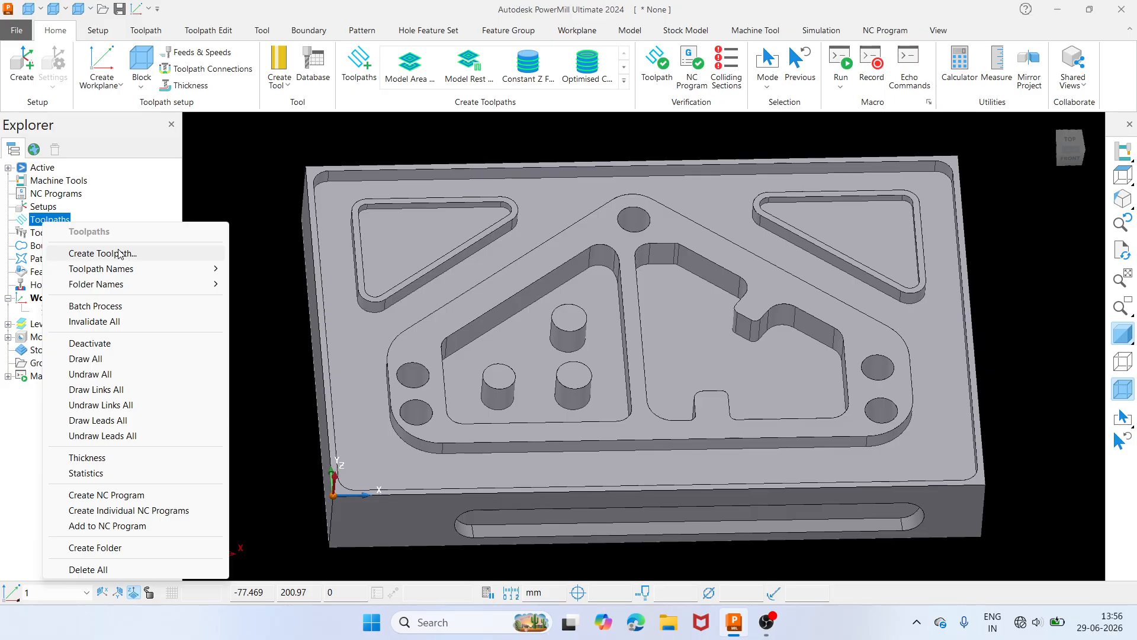
click(87, 195)
- Create a Model Area Clearance toolpath from the 3D Area Clearance strategies and check its workplane and block settings
right_click(68, 221)
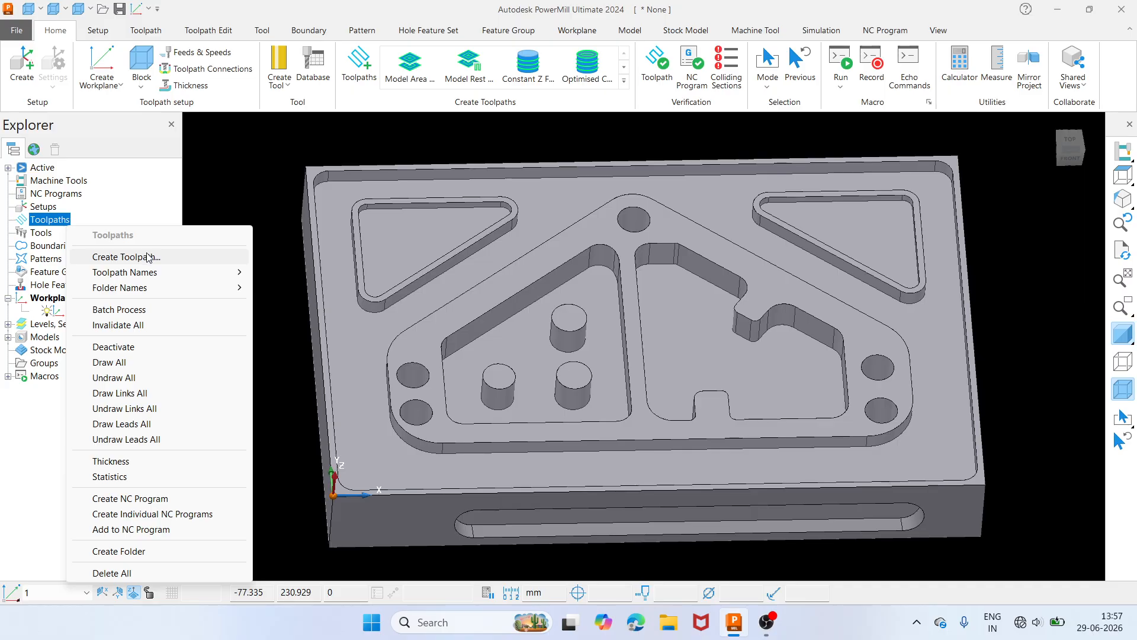
click(149, 257)
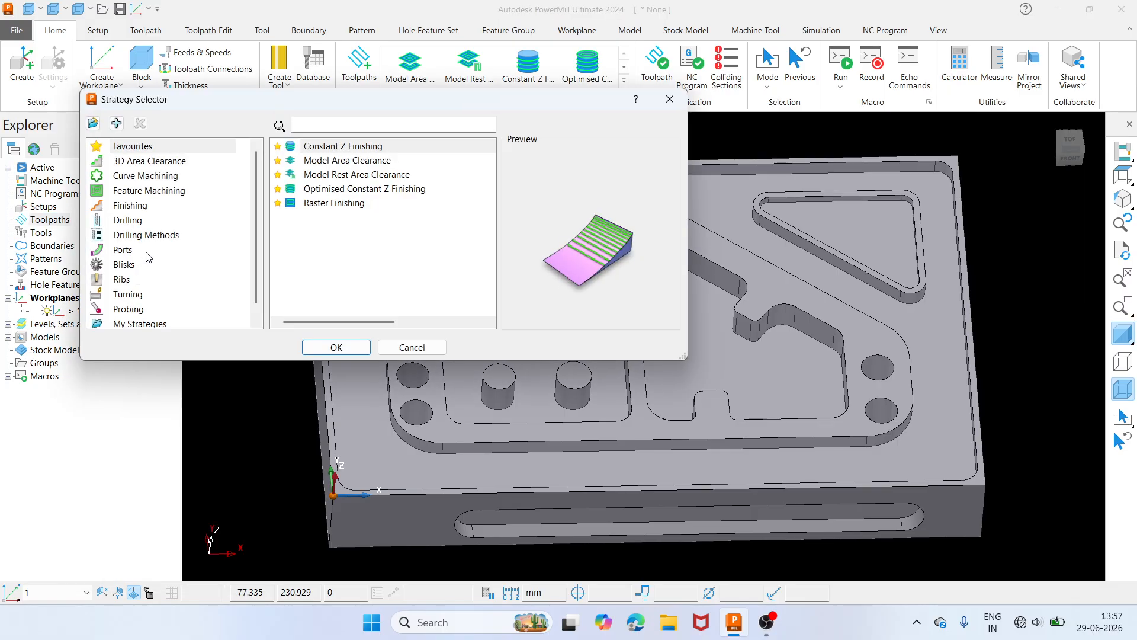
click(145, 162)
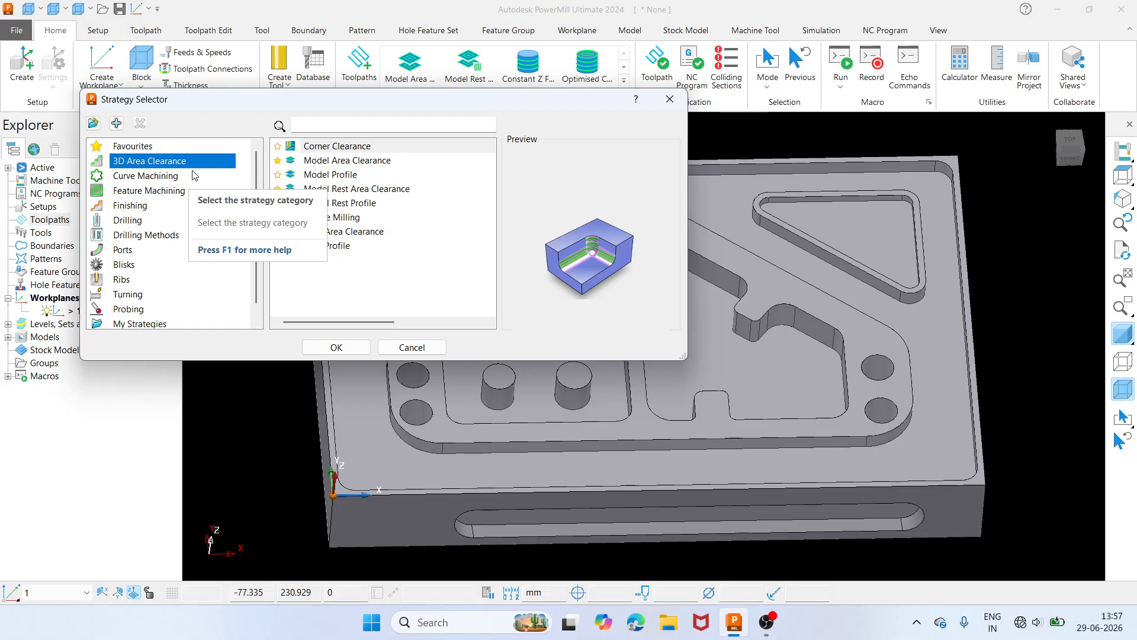
click(333, 163)
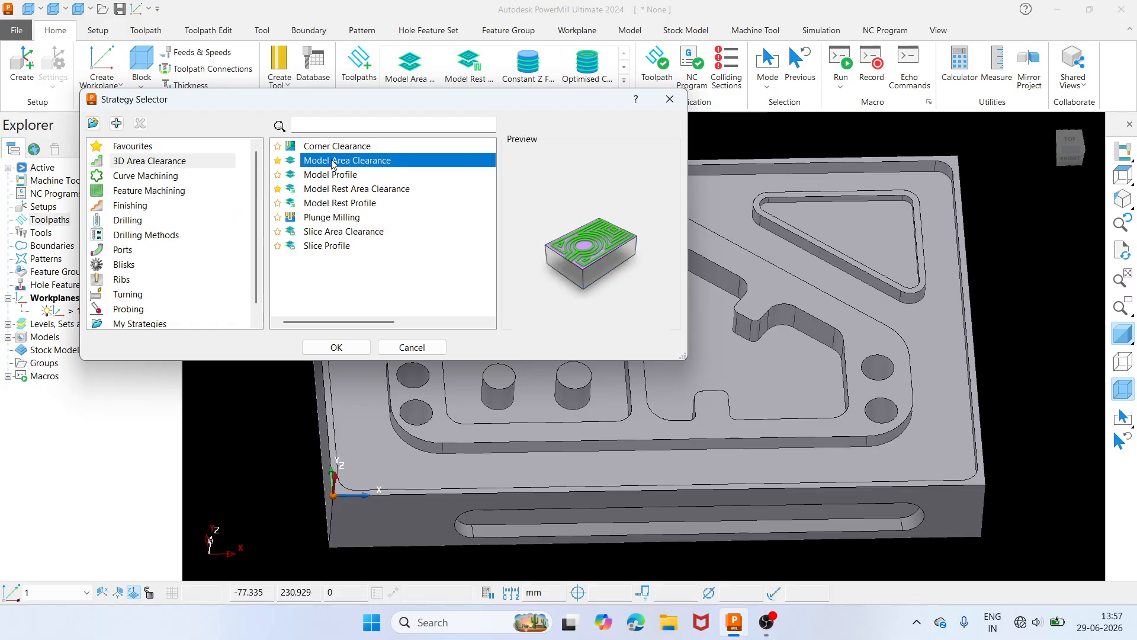
click(342, 351)
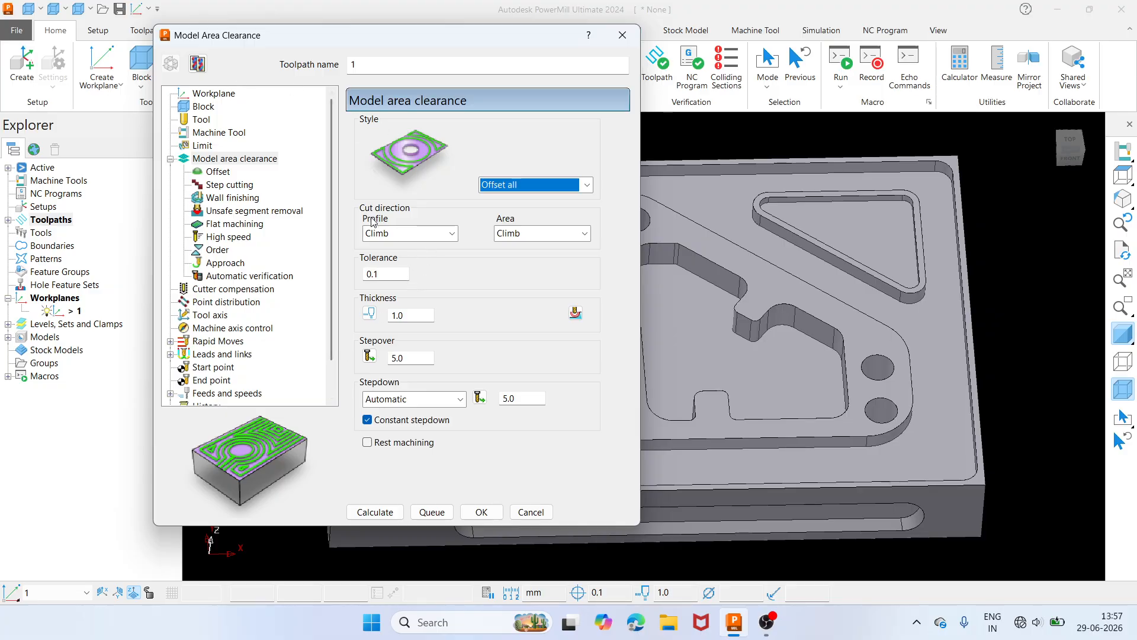
click(213, 93)
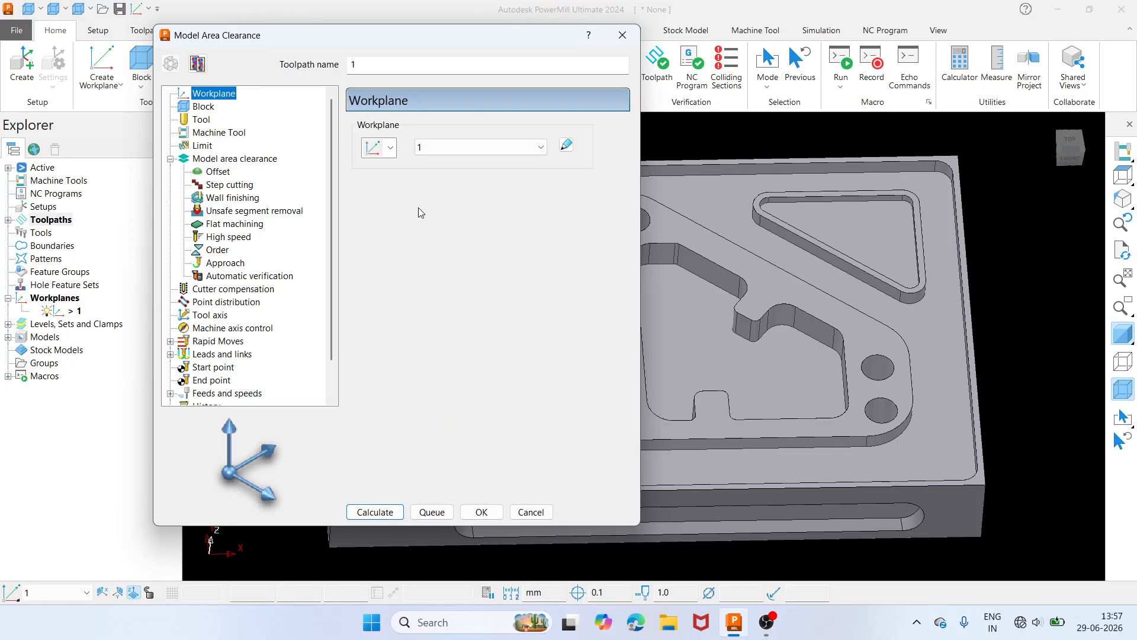
click(203, 108)
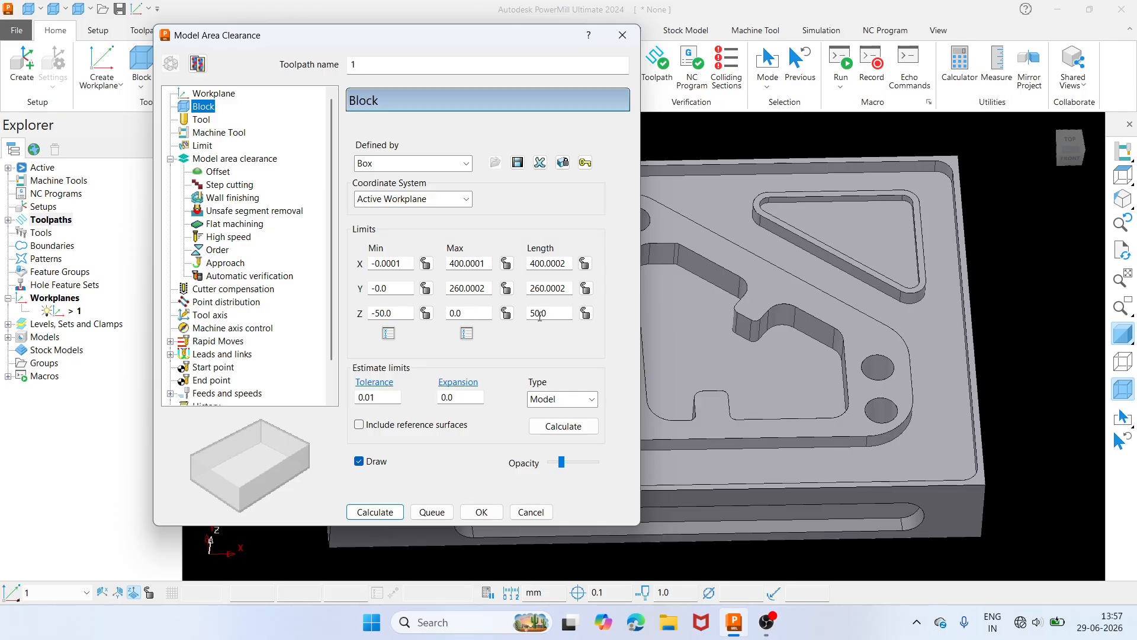
- Create an end mill for the toolpath with a 10 mm diameter, tool number 1 and 4 flutes
click(202, 121)
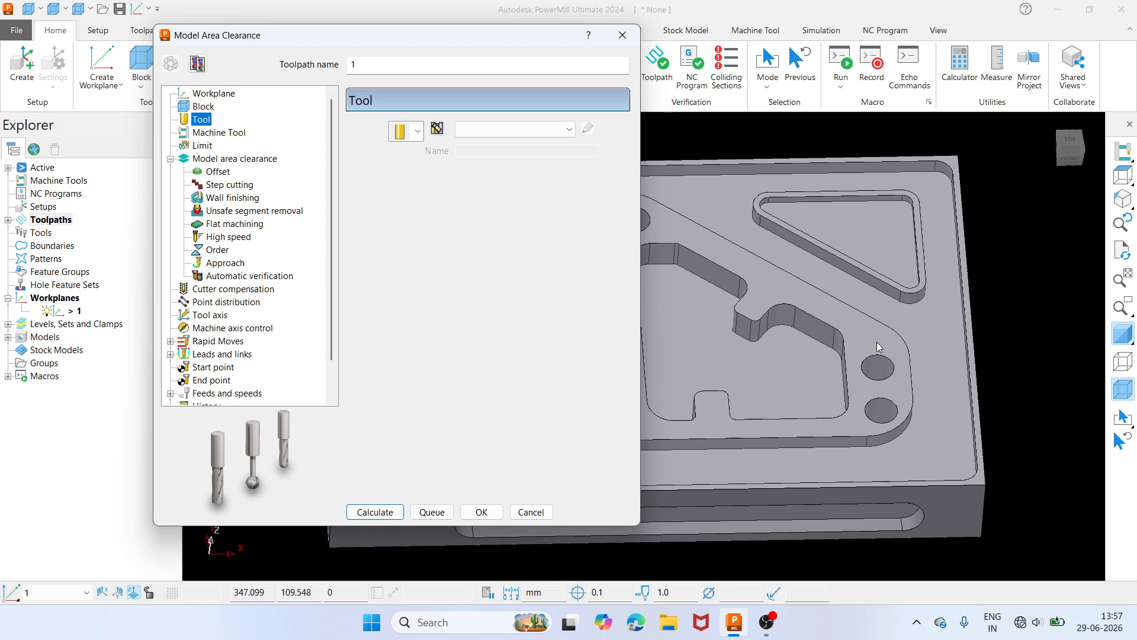
click(419, 135)
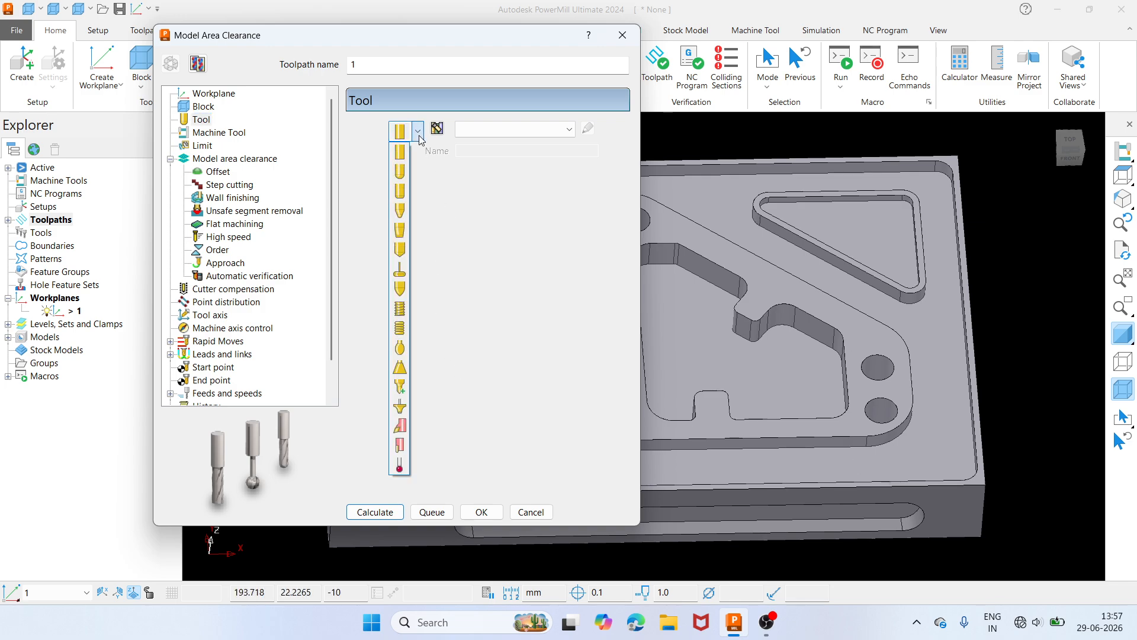
click(406, 151)
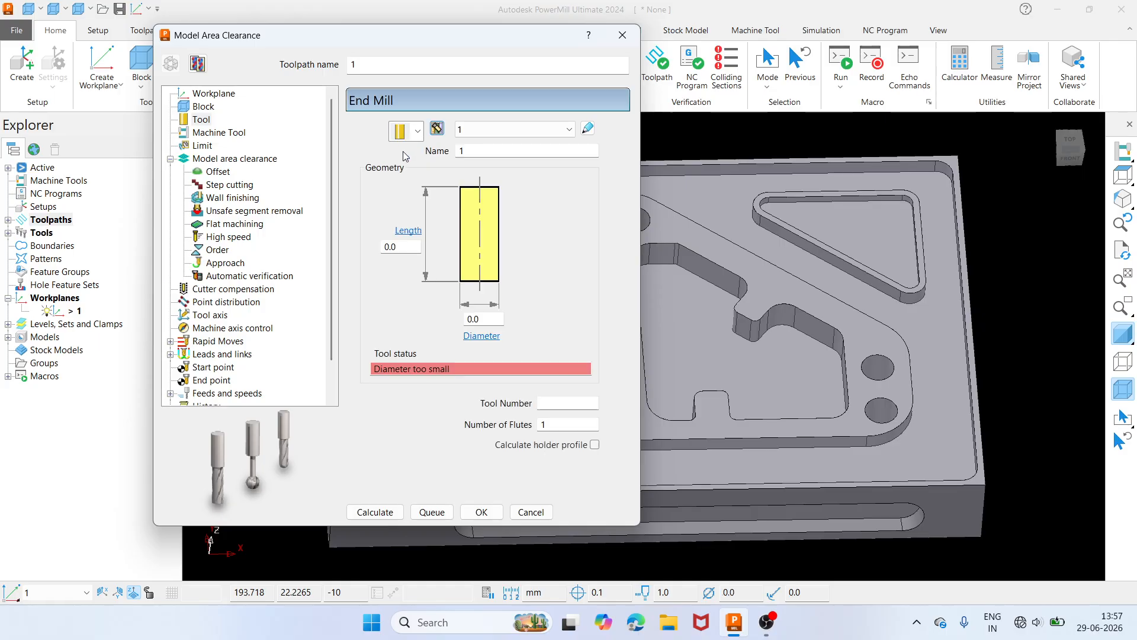
double_click(485, 323)
text(10.)
key(Return)
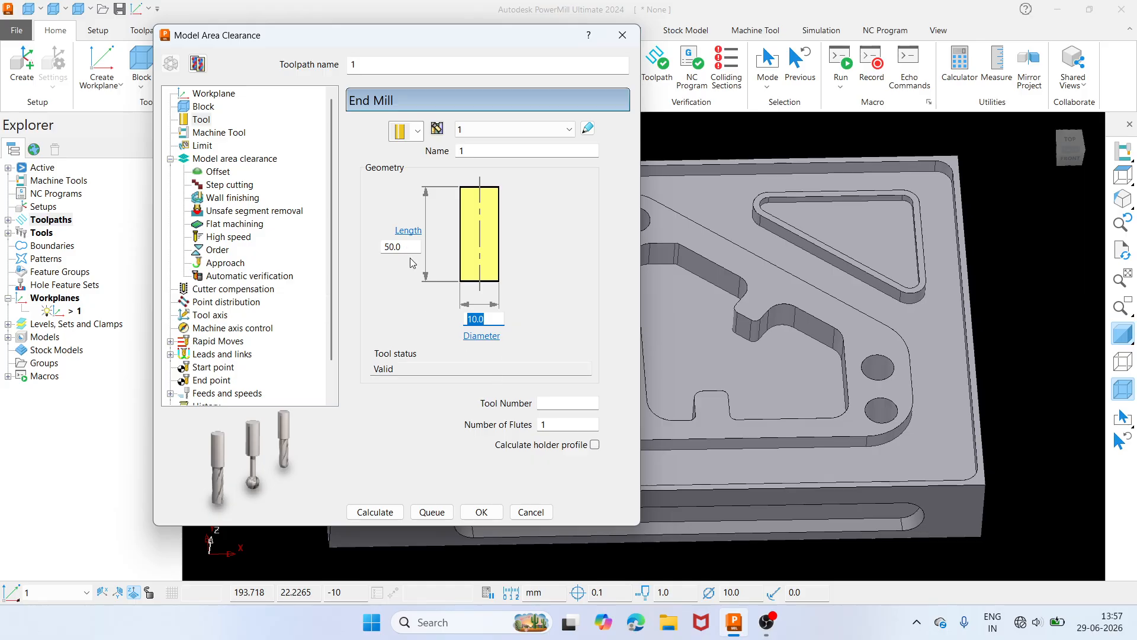
click(564, 404)
click(559, 428)
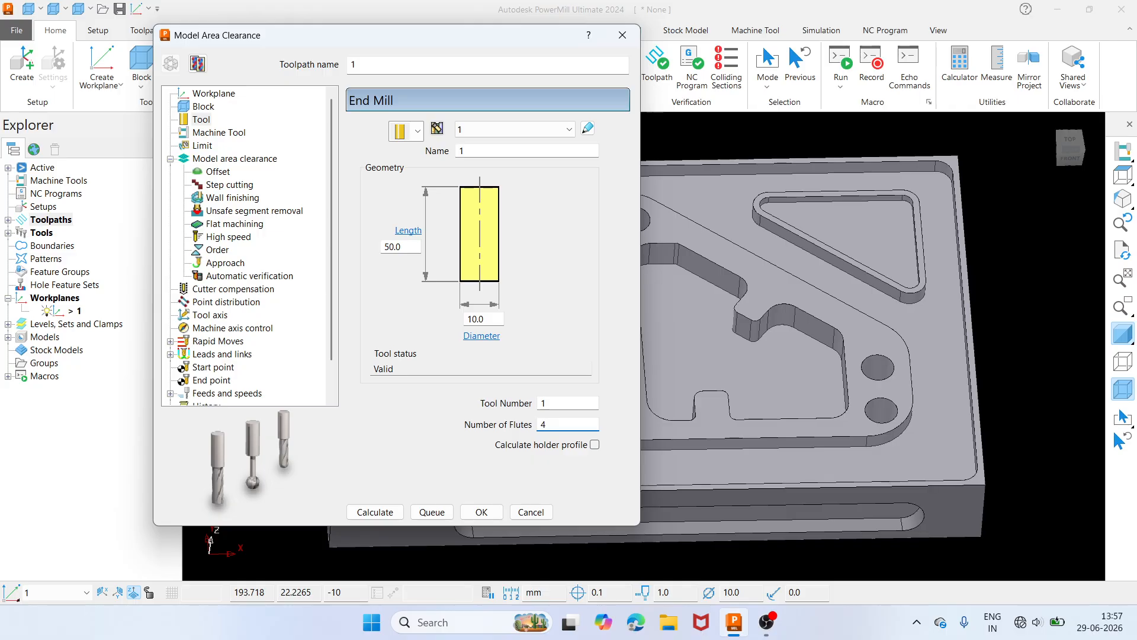
- Name the end mill 1_10.0_MM_ENDMILL and give the toolpath the same name
click(478, 151)
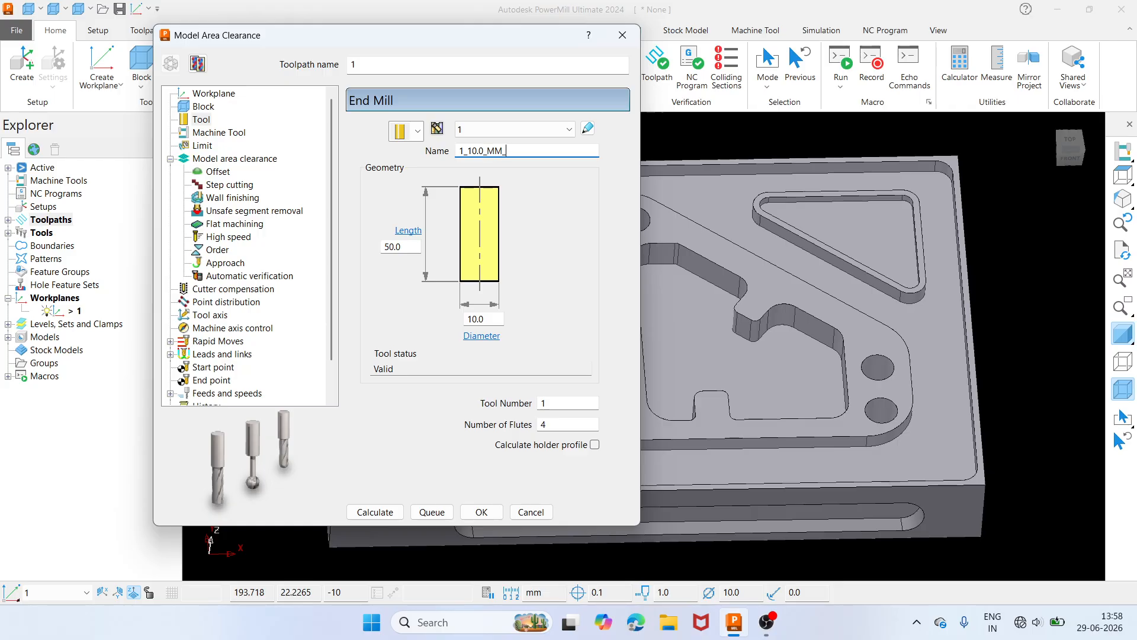
text(ENDMILL)
key(Return)
key(ctrl+c)
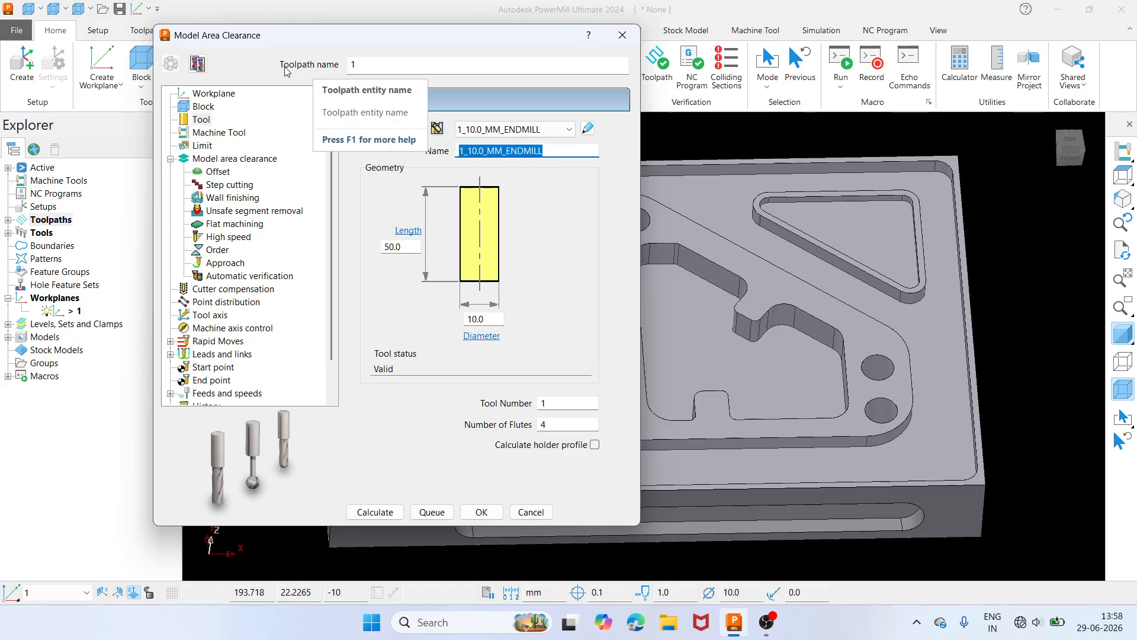
double_click(358, 65)
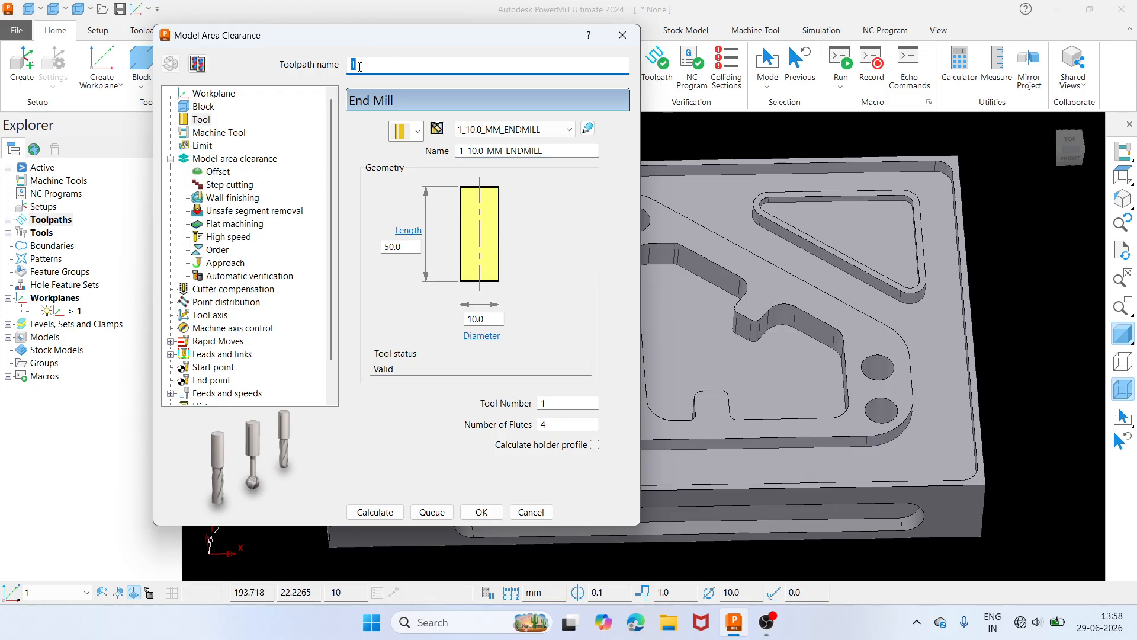
key(ctrl+v)
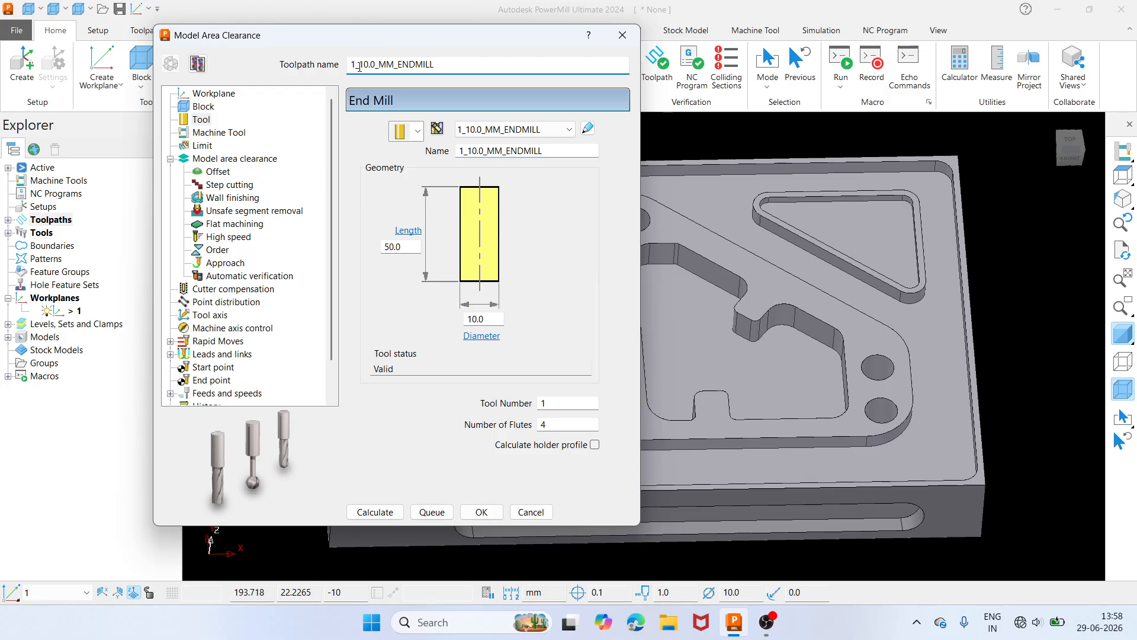
- Edit the end mill and add a shank component with a length of 10 mm
click(587, 129)
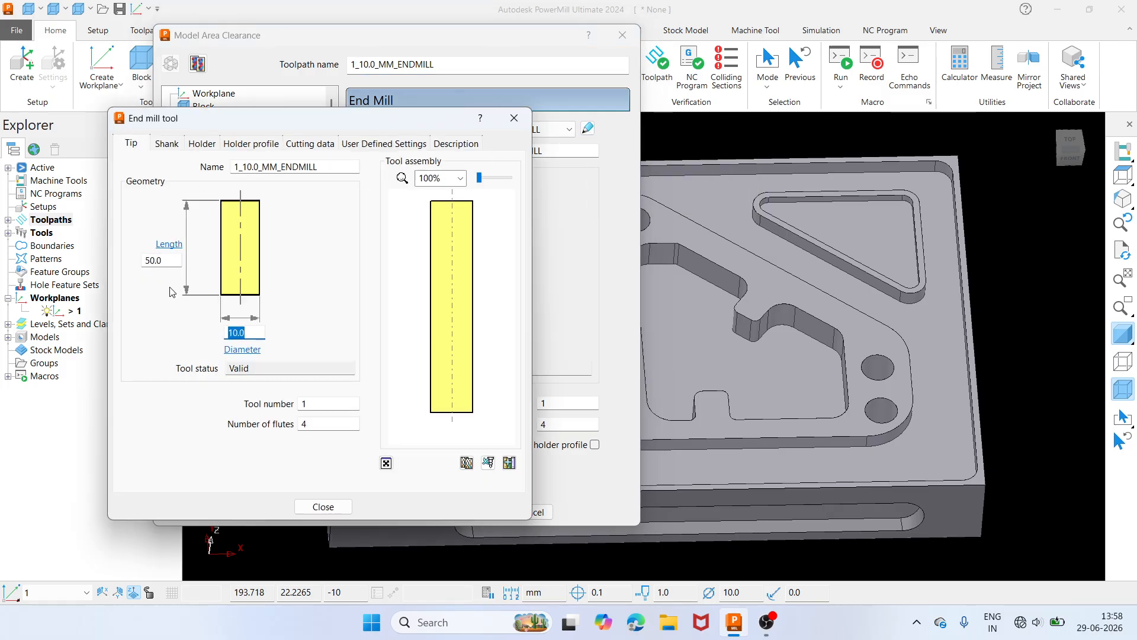
click(172, 148)
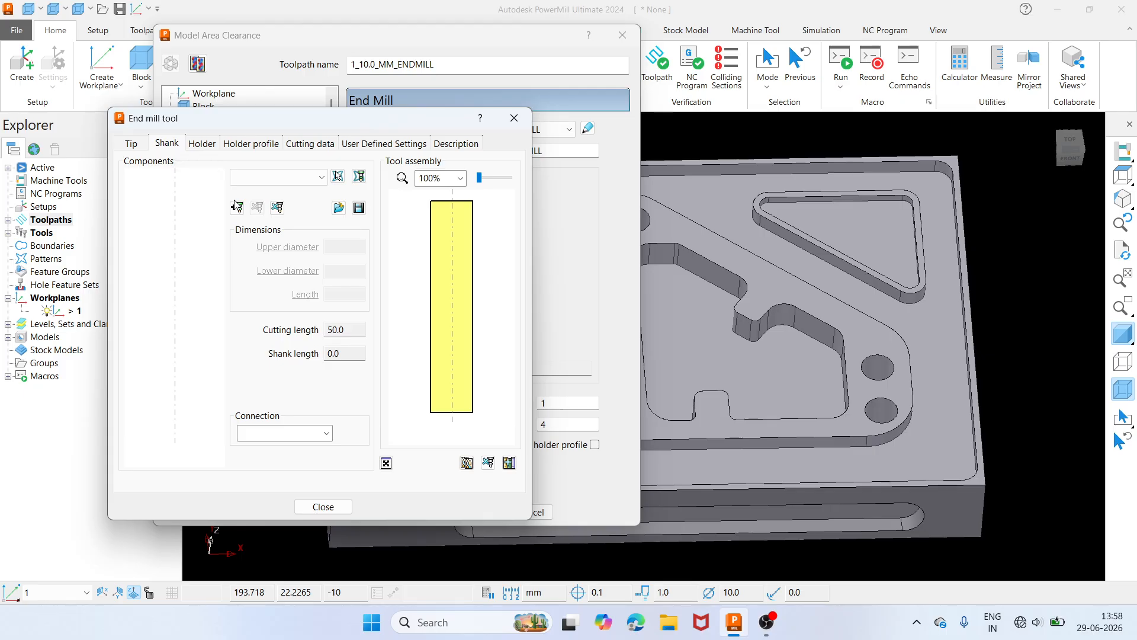
click(235, 208)
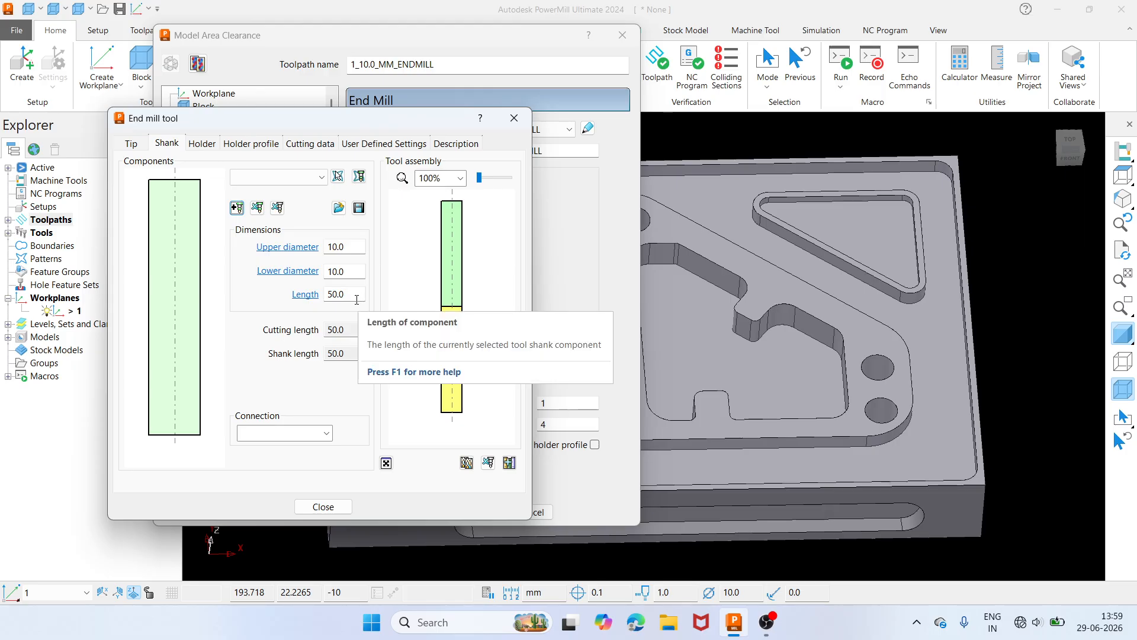
click(354, 298)
text(10)
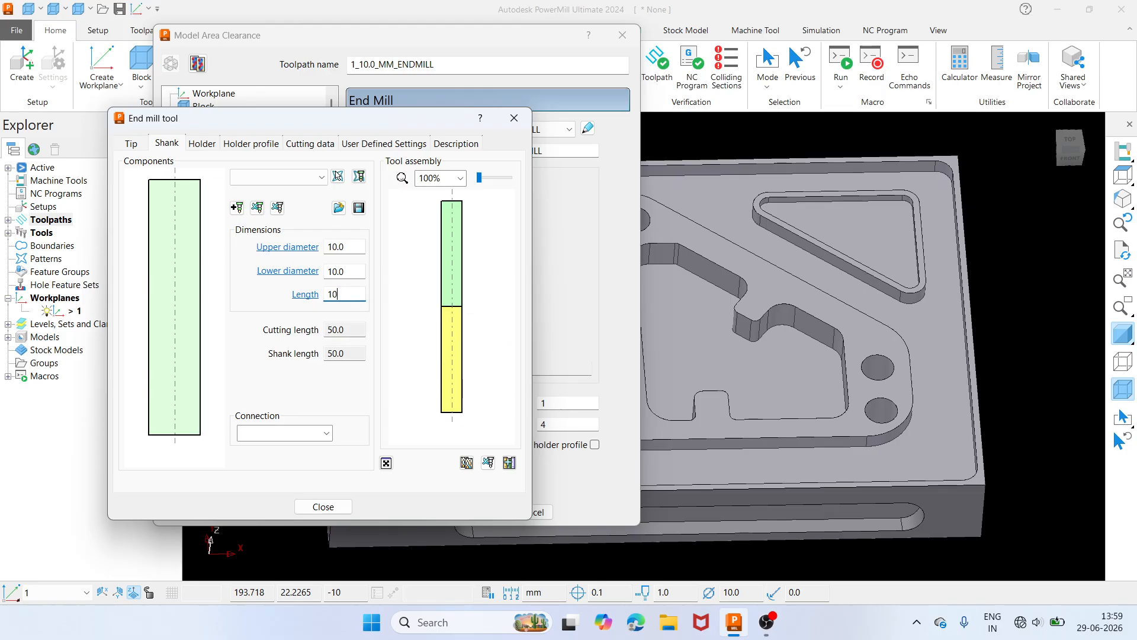
key(Return)
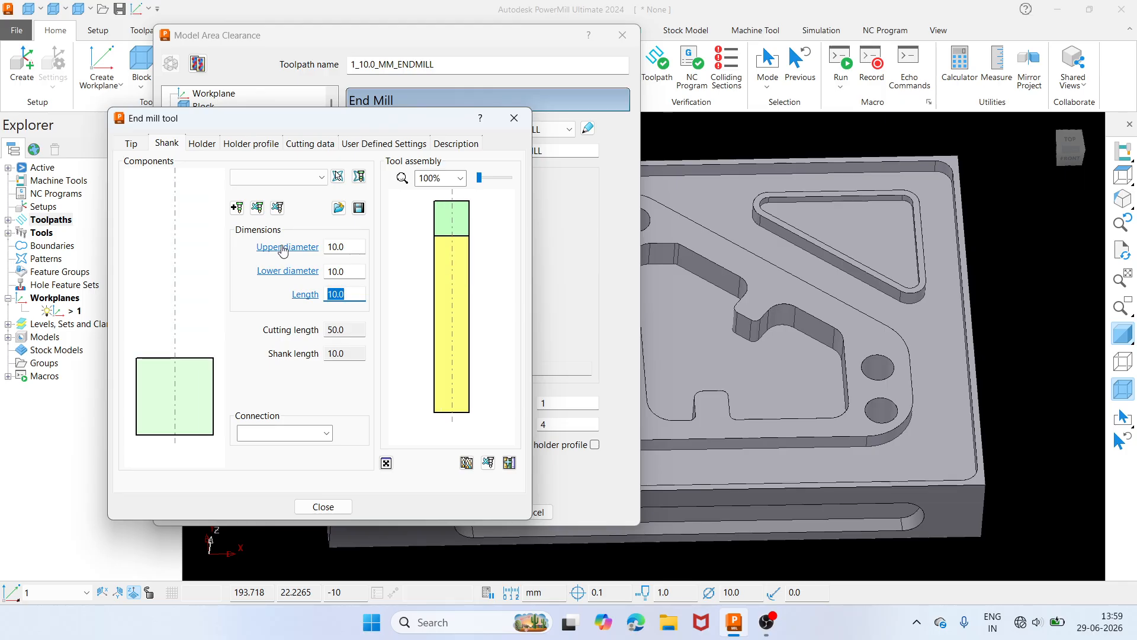
- Add a holder component to the end mill and set its length to 20 mm
click(200, 145)
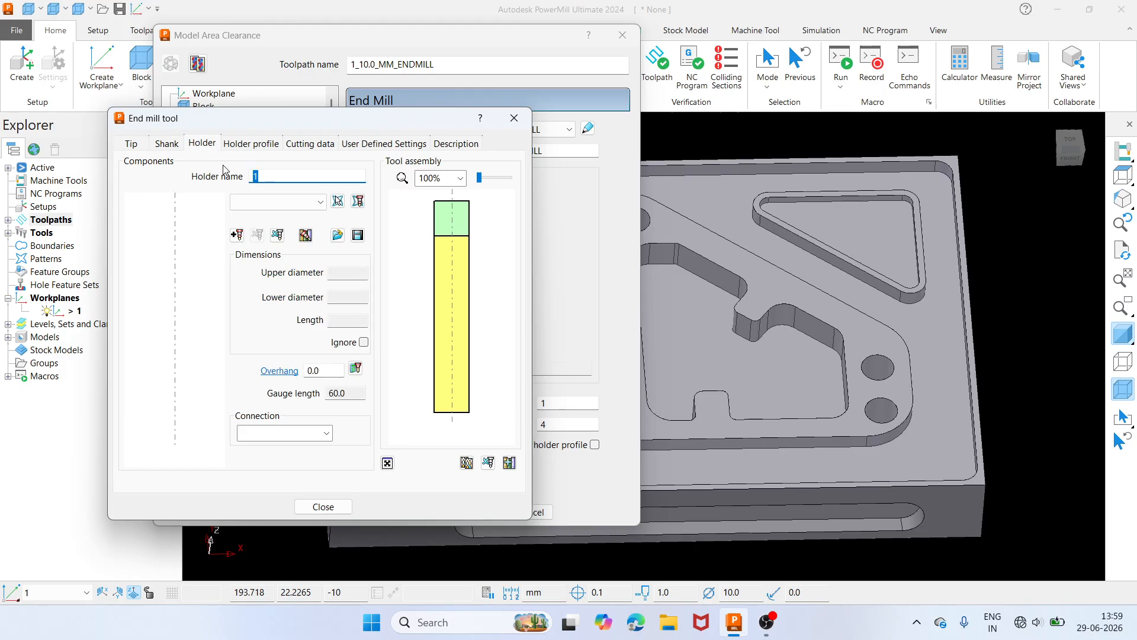
click(235, 235)
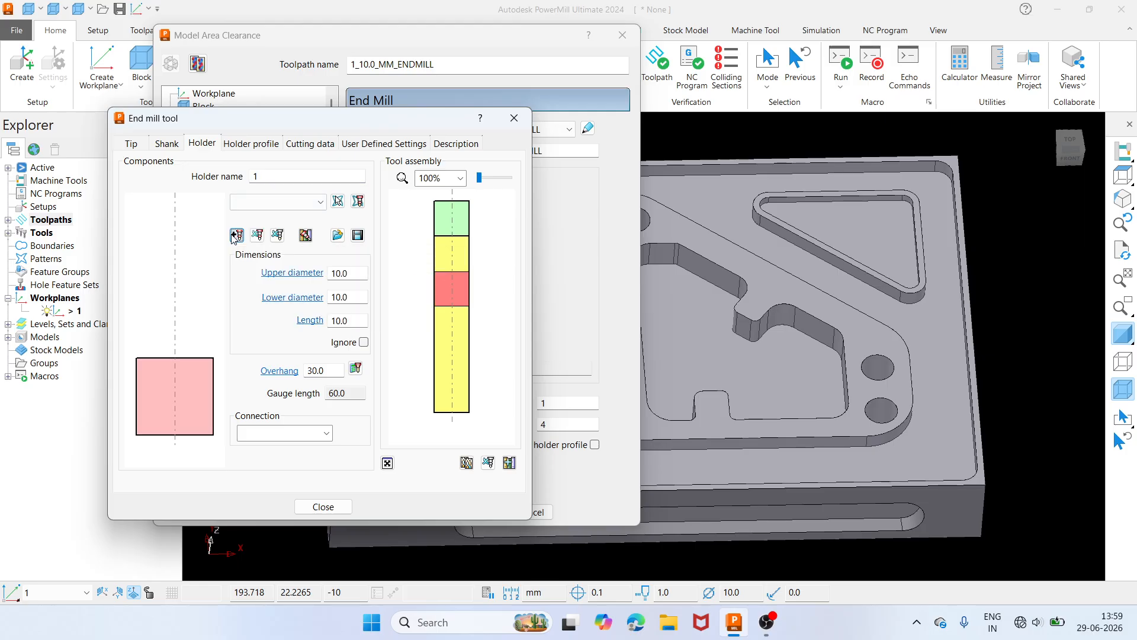
double_click(353, 322)
text(20)
key(Return)
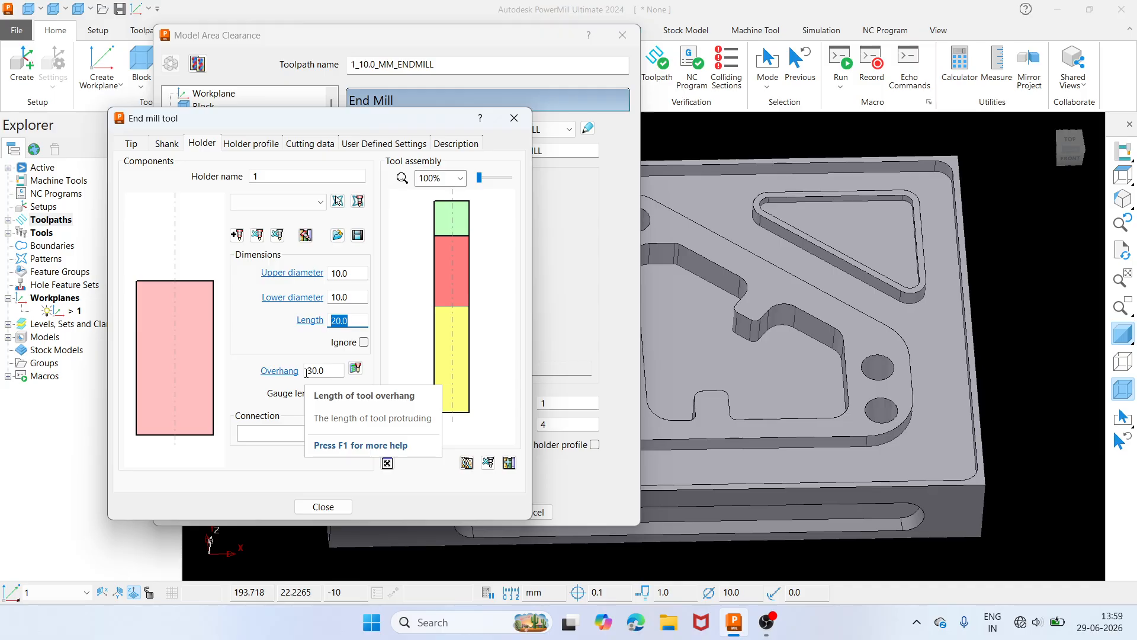
- Review the end mill's overhang and holder length, along with its tip and shank dimensions
double_click(329, 368)
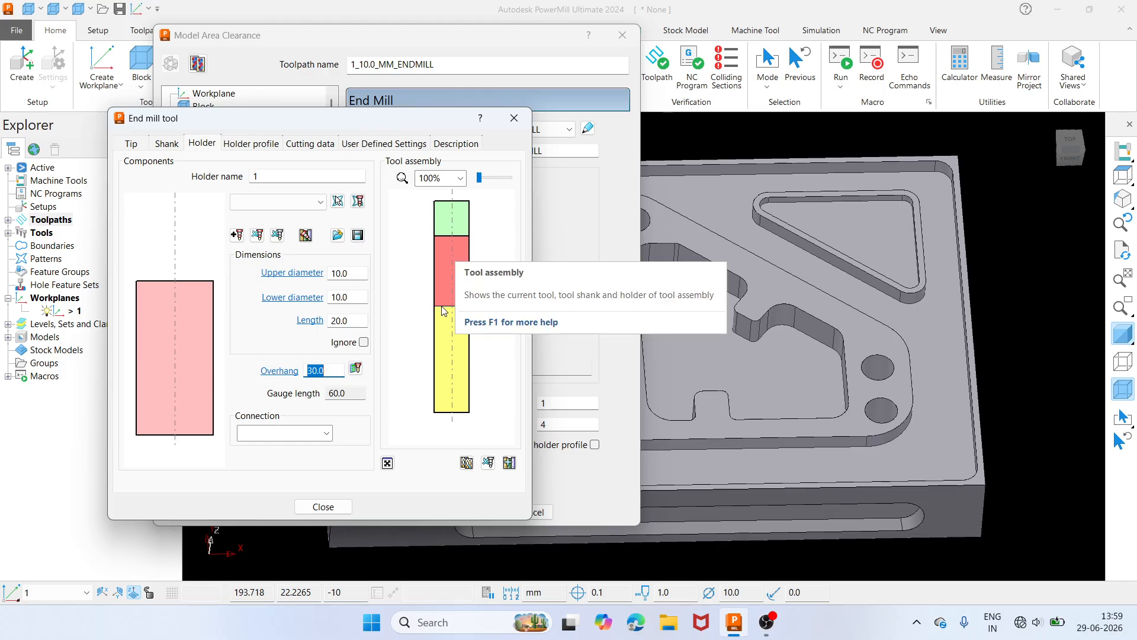
click(336, 373)
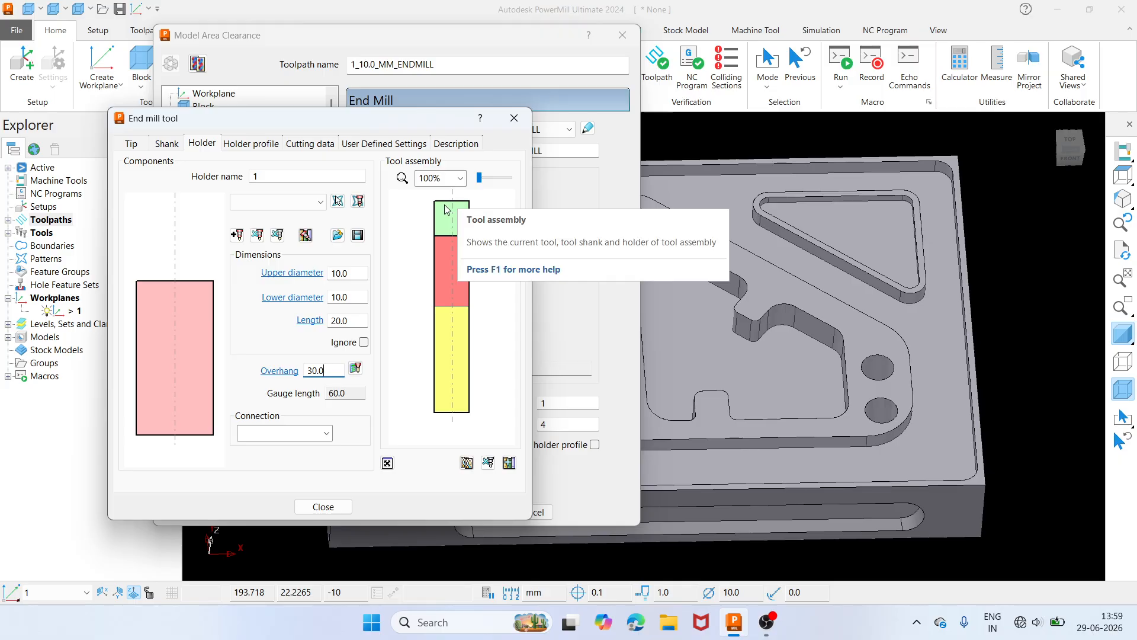
click(352, 320)
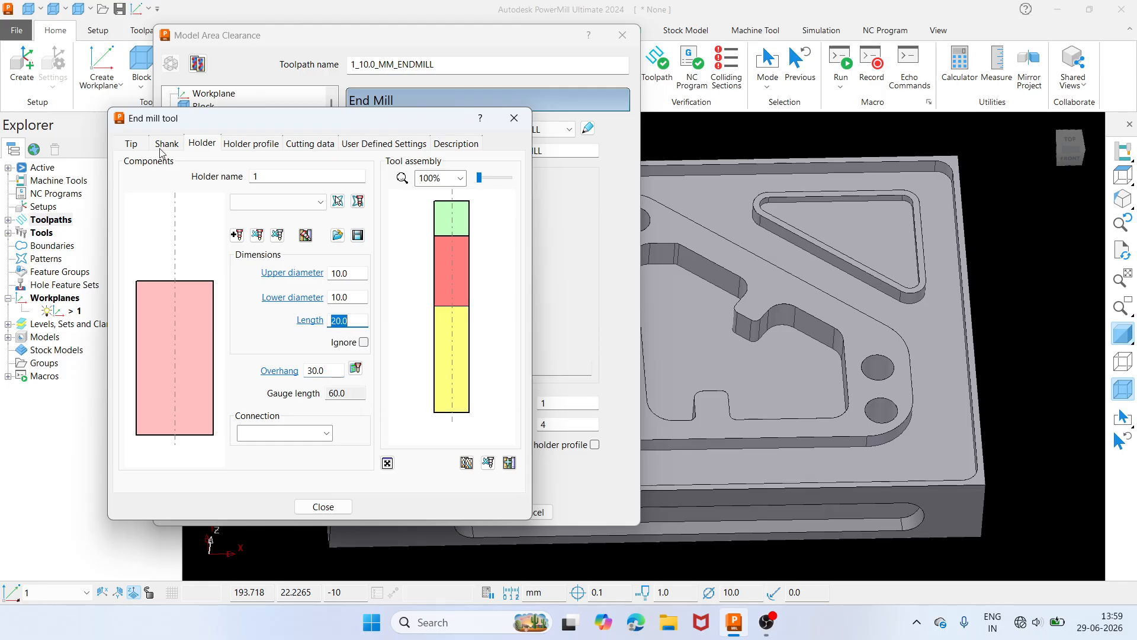
click(135, 144)
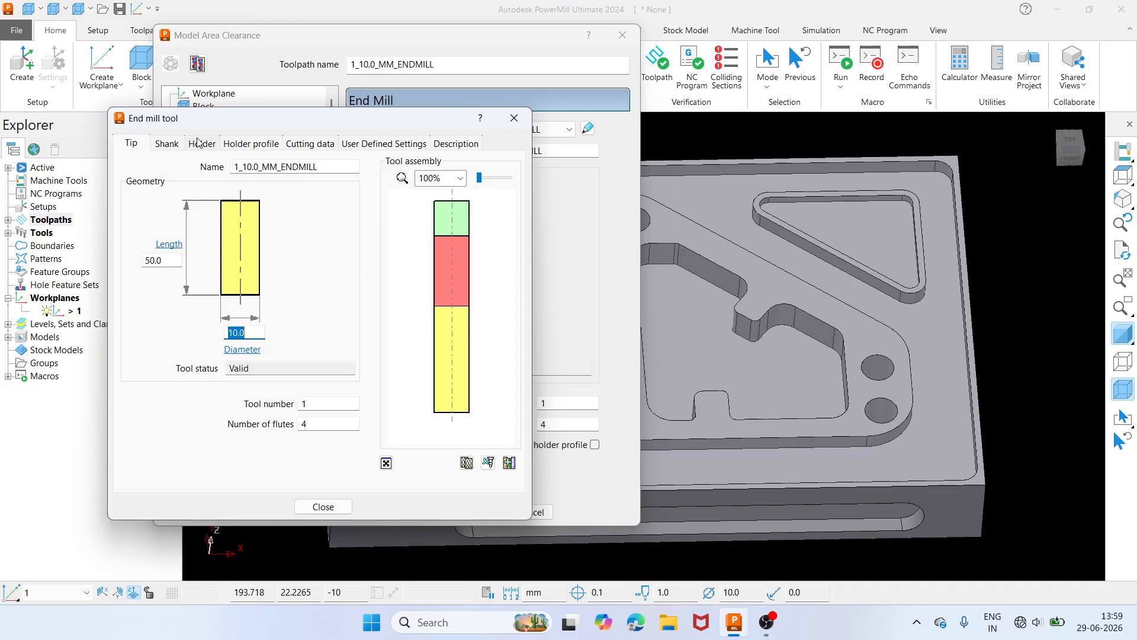
click(166, 144)
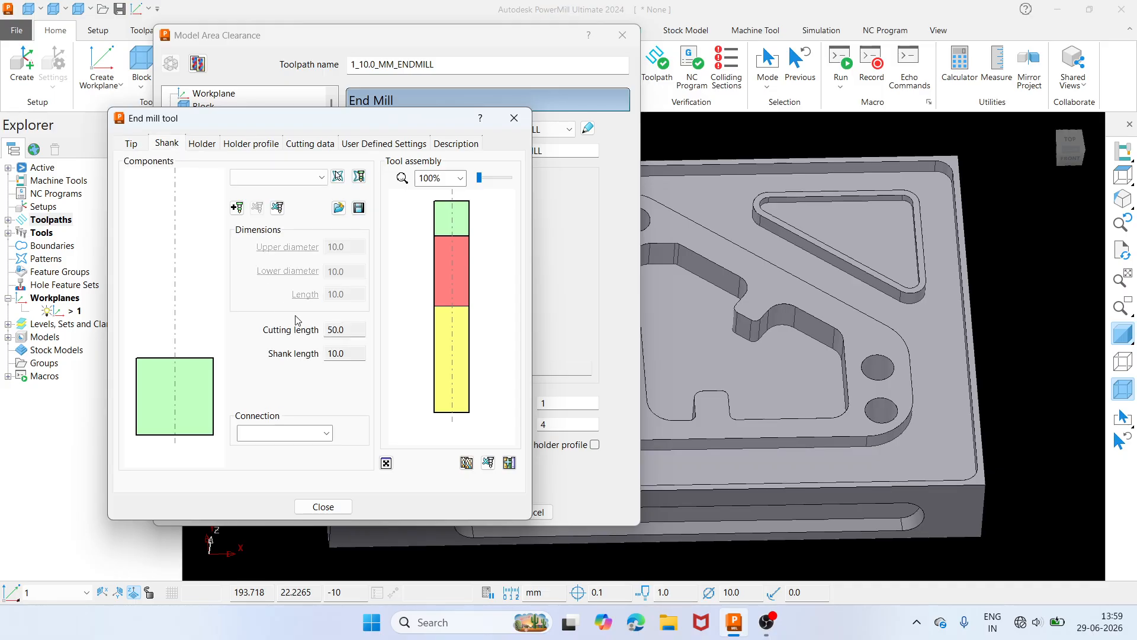
- Set the holder's overhang to 60 mm and its upper diameter to 25 mm, and finish editing the end mill
click(202, 144)
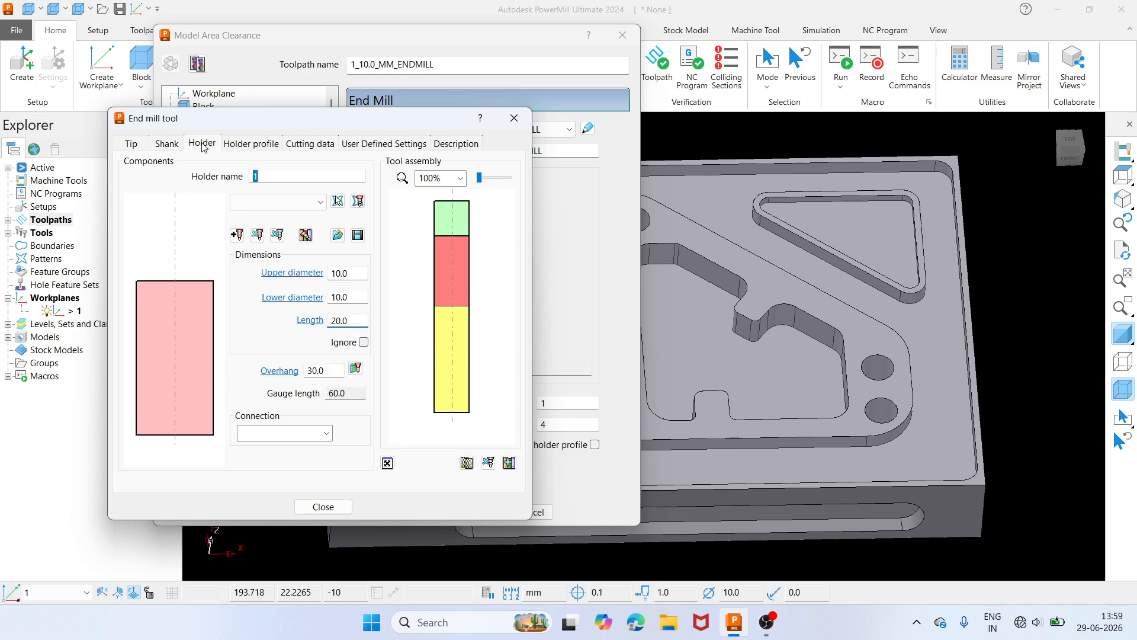
double_click(332, 370)
text(60.0)
key(Return)
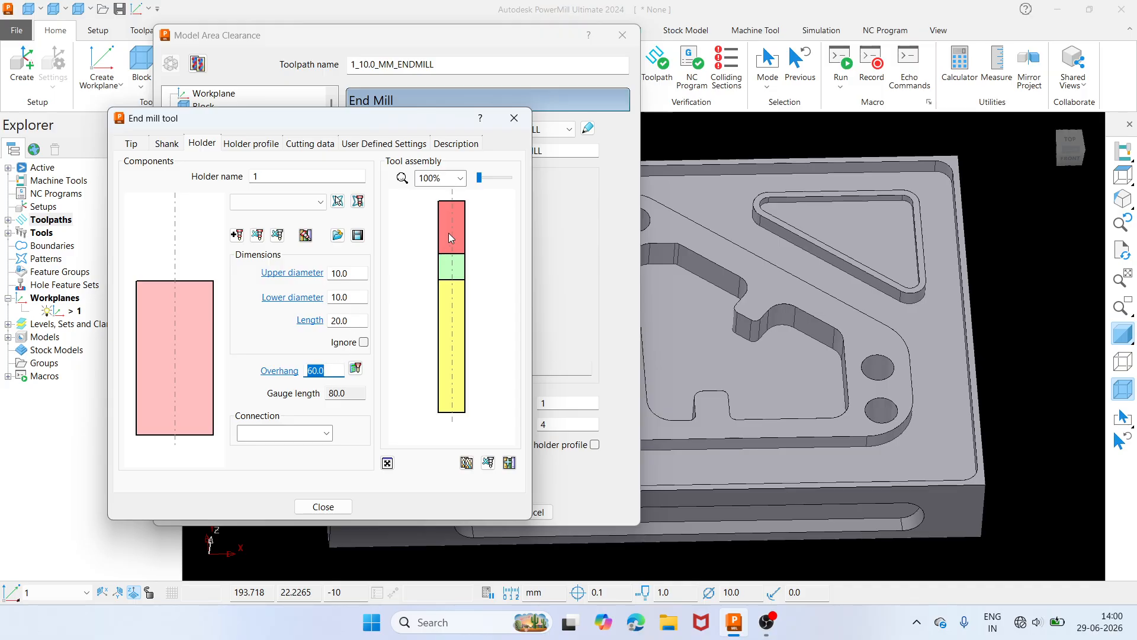
click(354, 272)
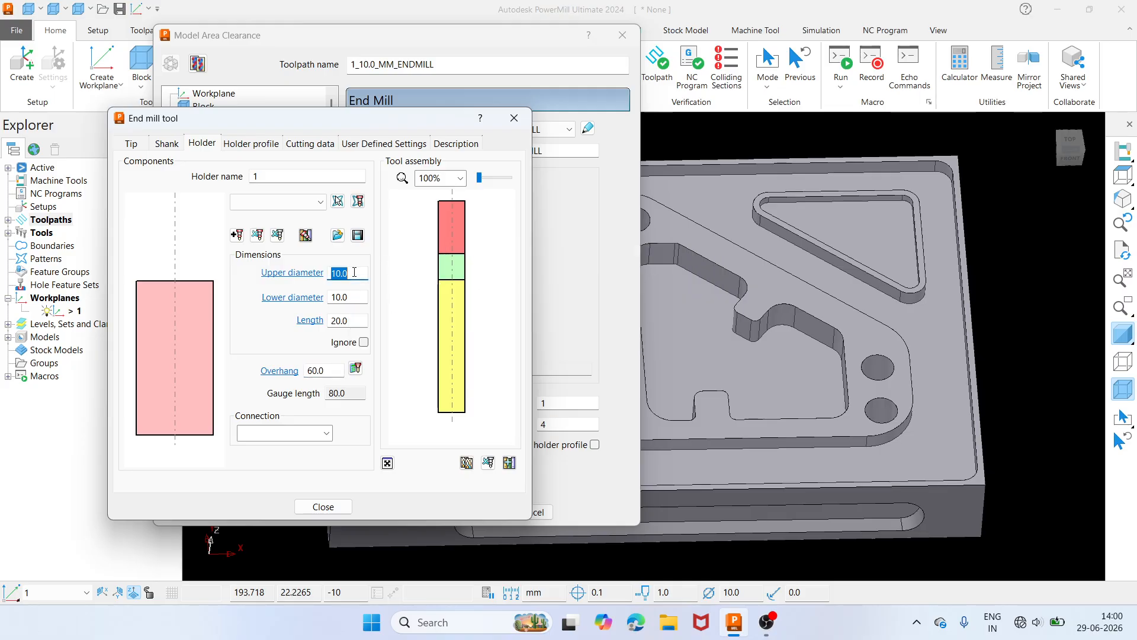
text(25.)
key(Return)
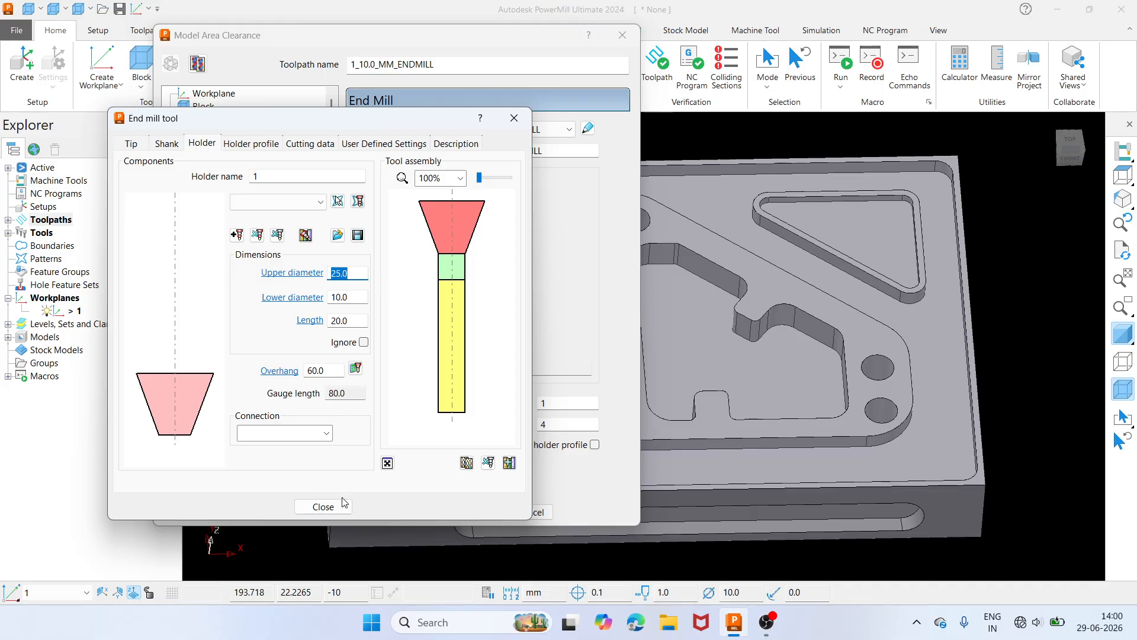
click(330, 508)
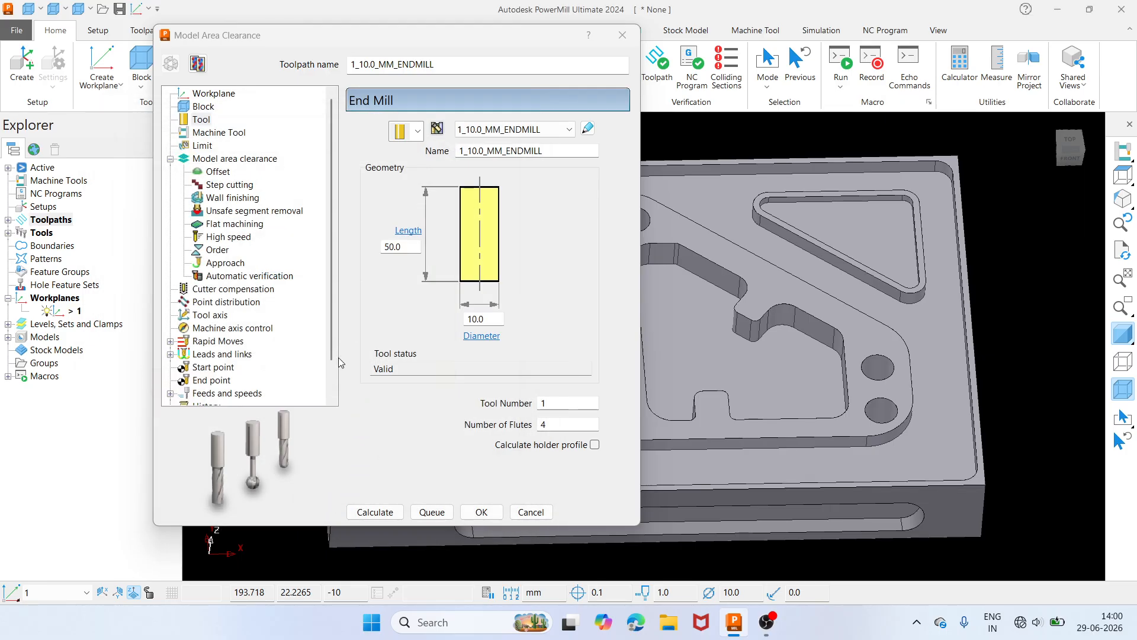
- Review the toolpath's machine tool and limit settings, along with the available clearance styles and profile cut directions
click(207, 136)
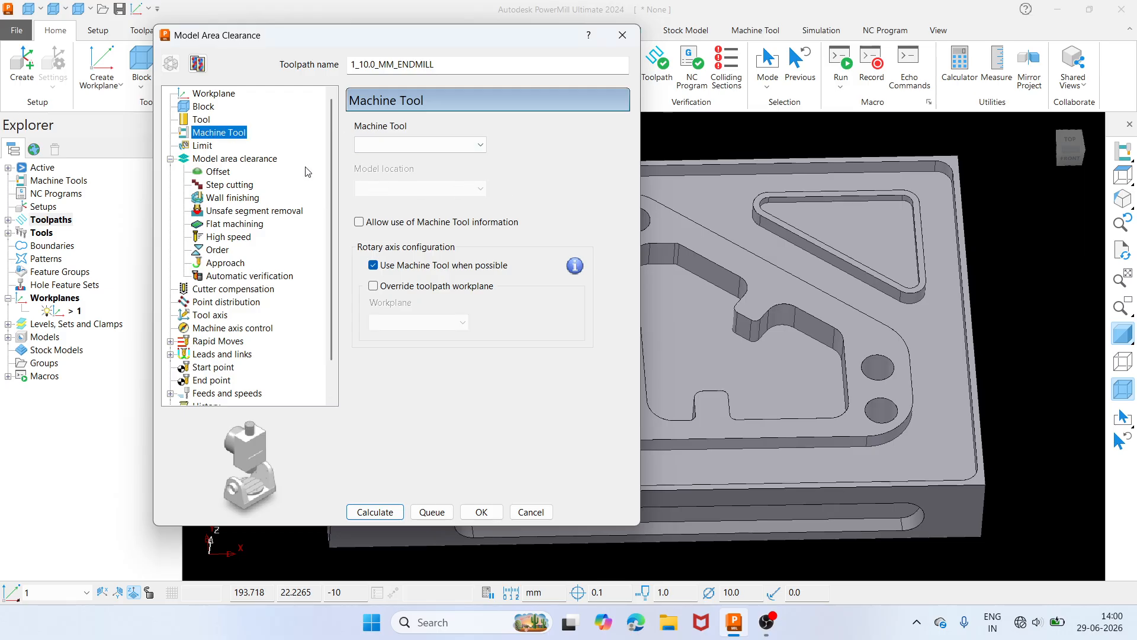
click(204, 146)
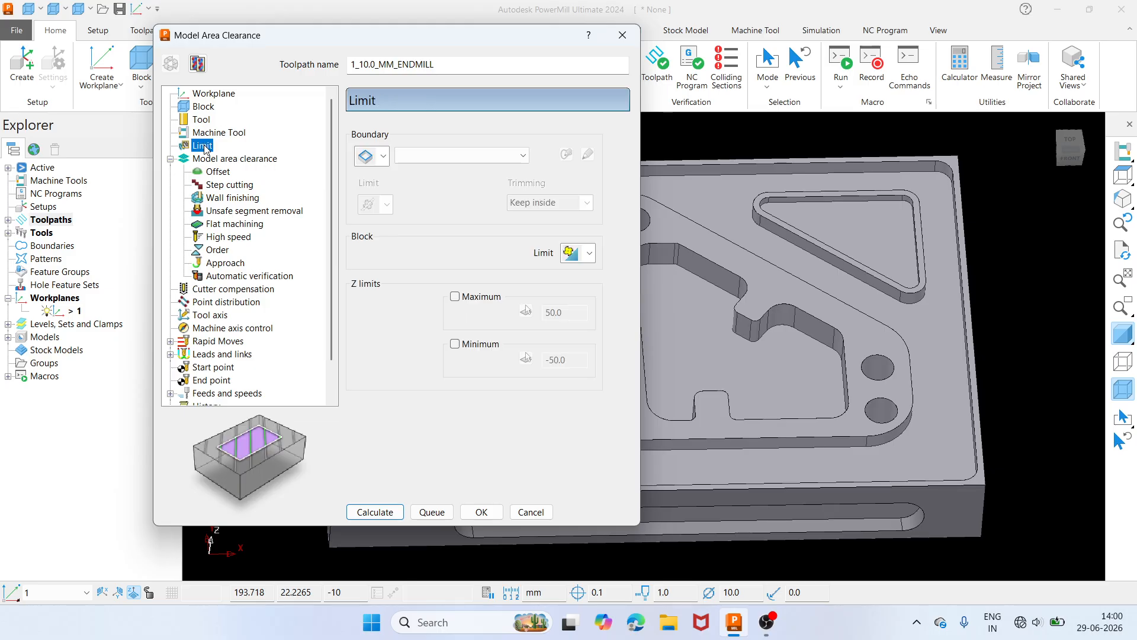
click(462, 162)
click(463, 161)
click(232, 159)
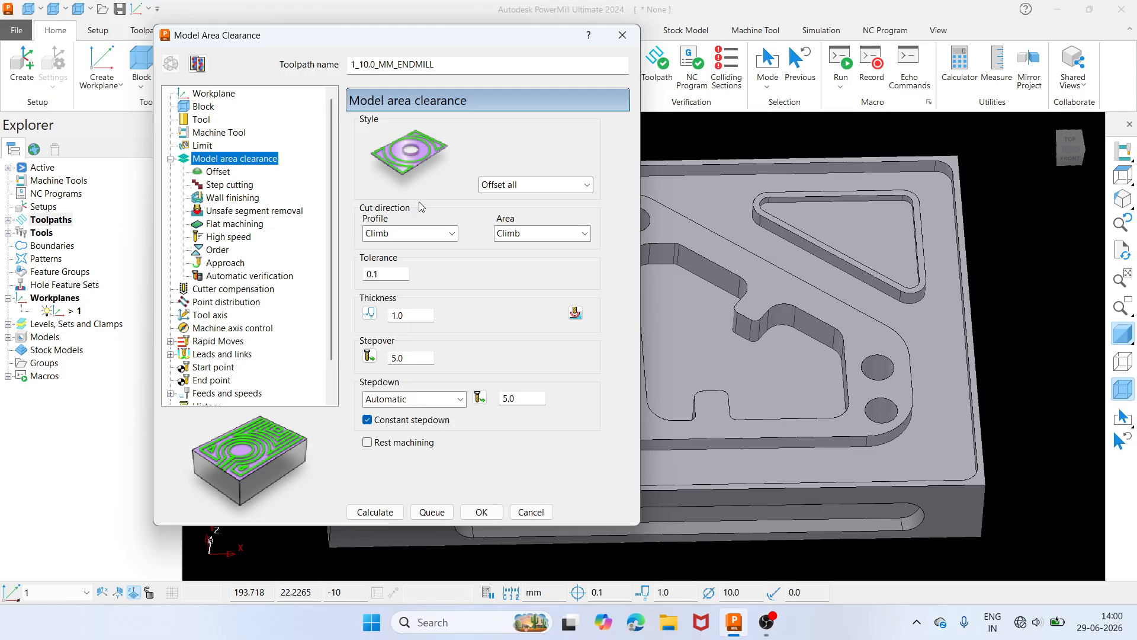
click(546, 189)
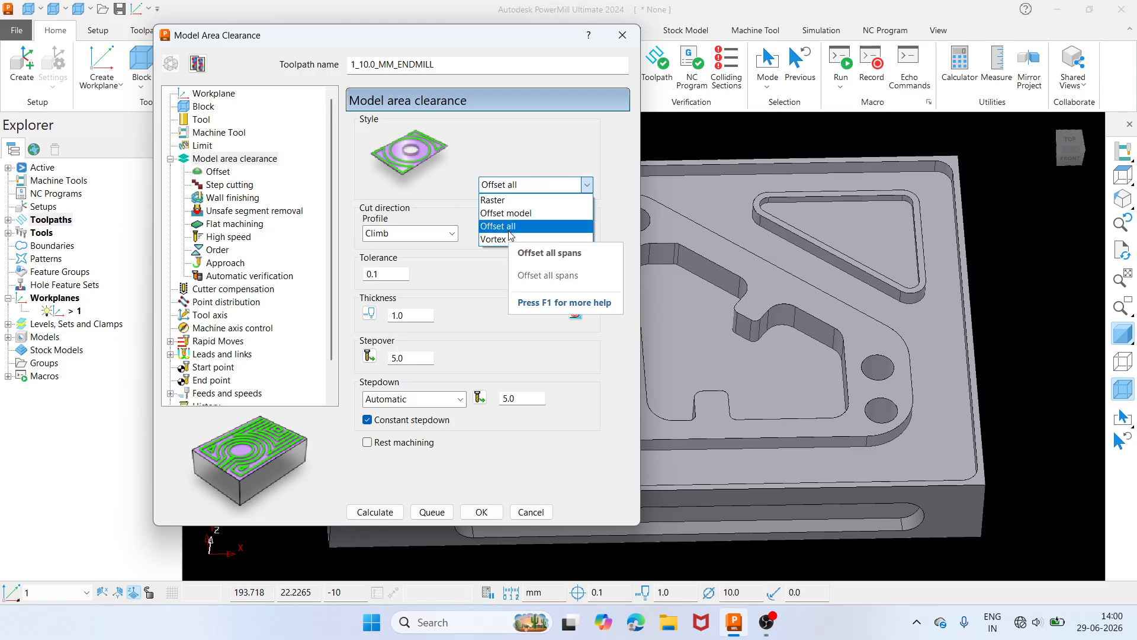
click(579, 188)
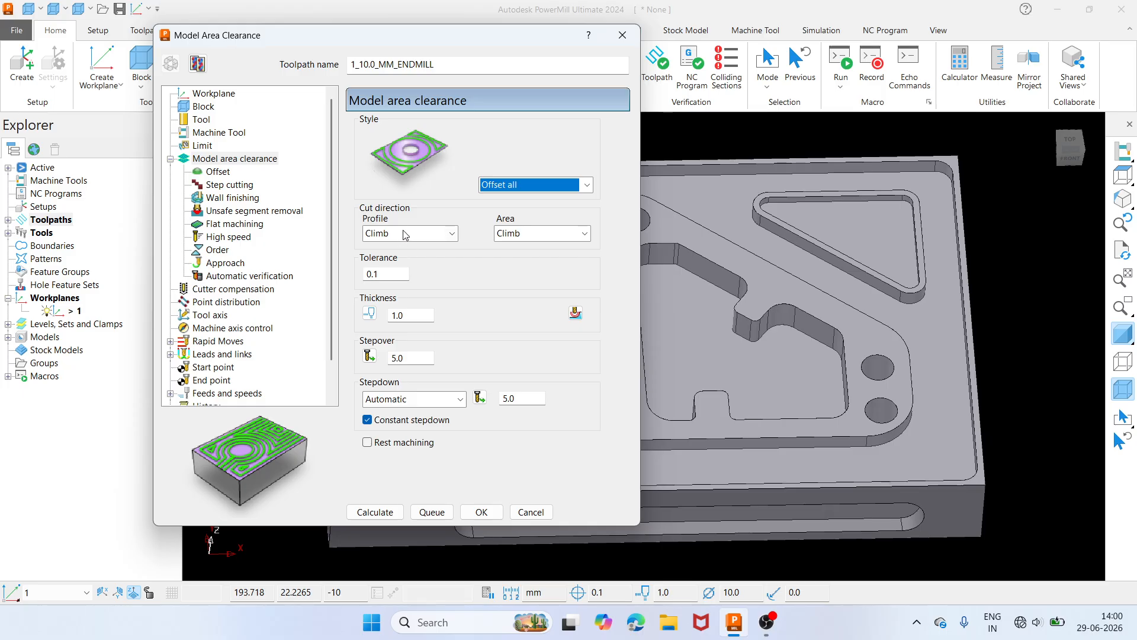
click(439, 239)
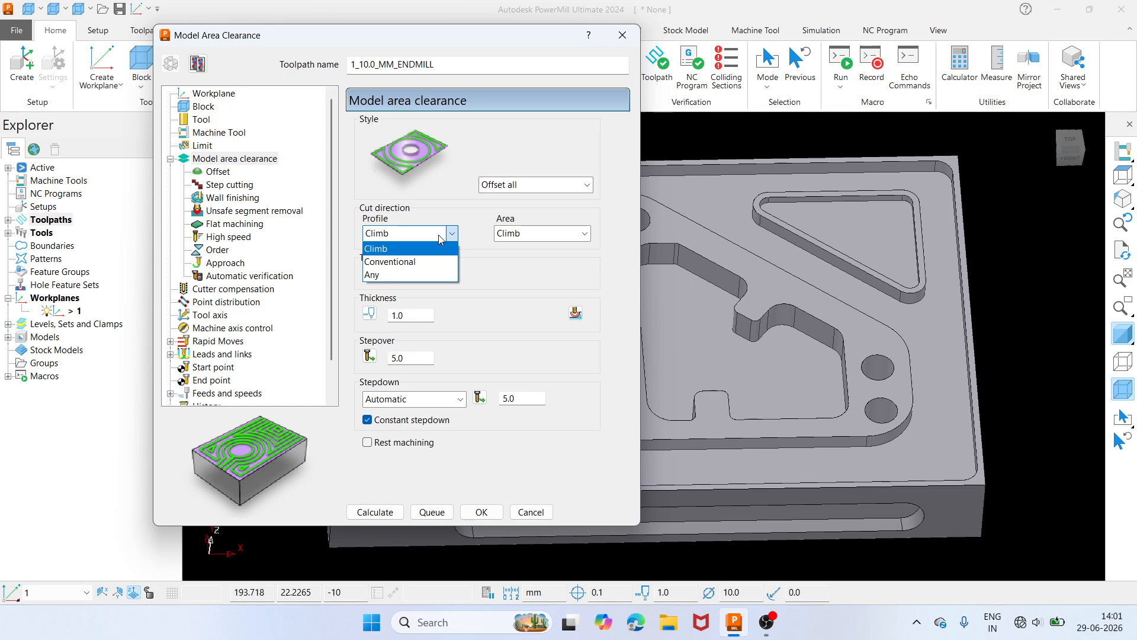
click(439, 235)
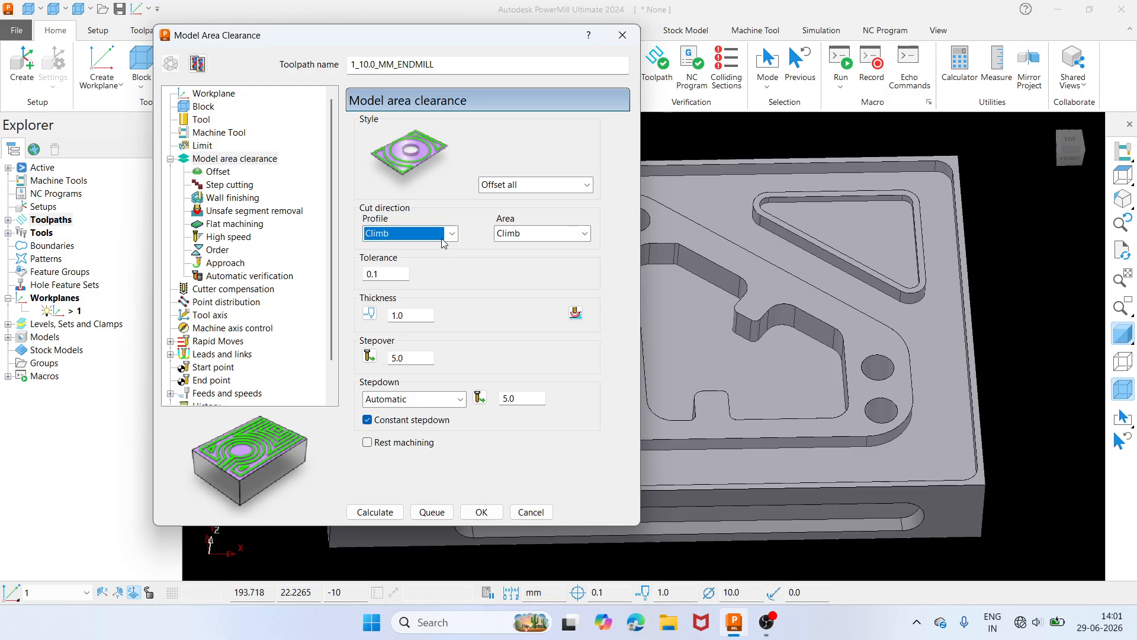
click(442, 239)
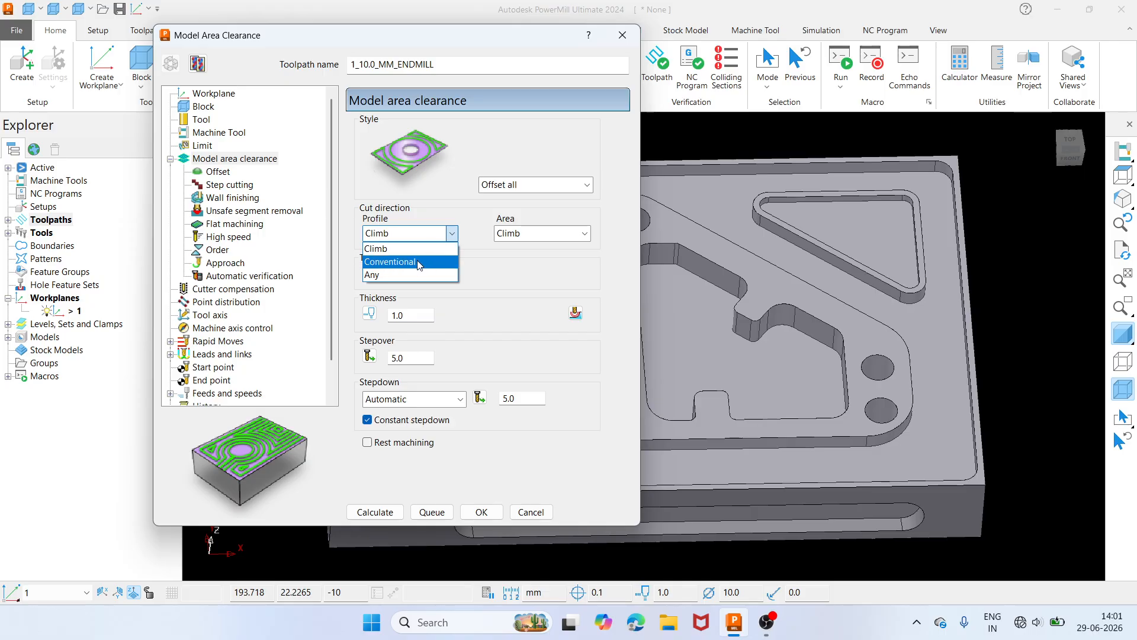
click(435, 248)
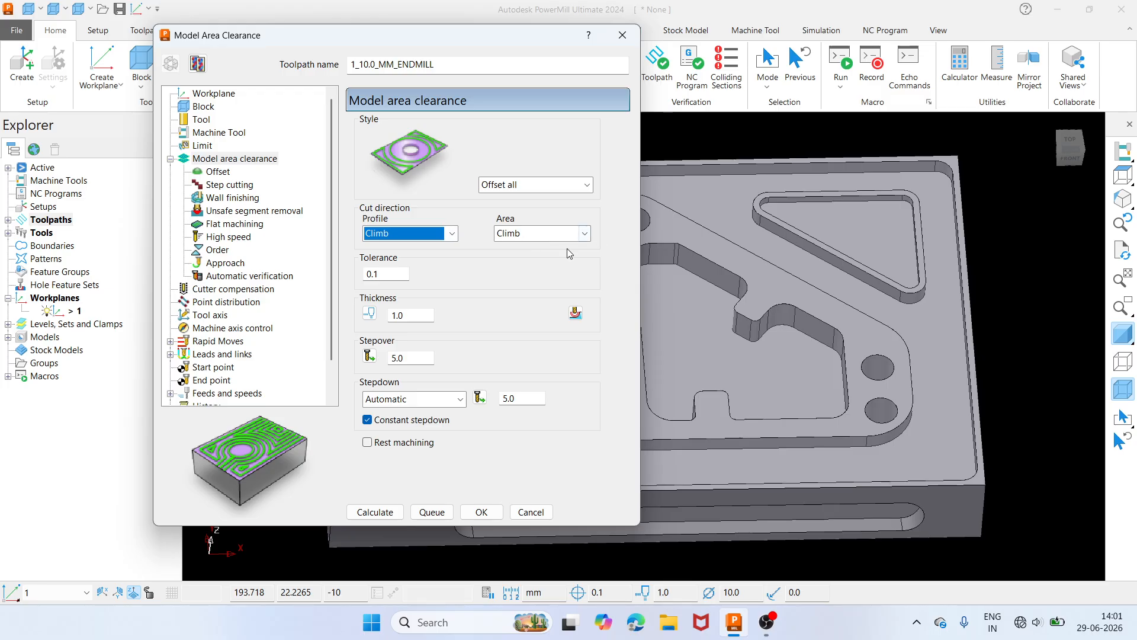
- Split the thickness into separate radial and axial values and set the tolerance to 0.1
click(370, 313)
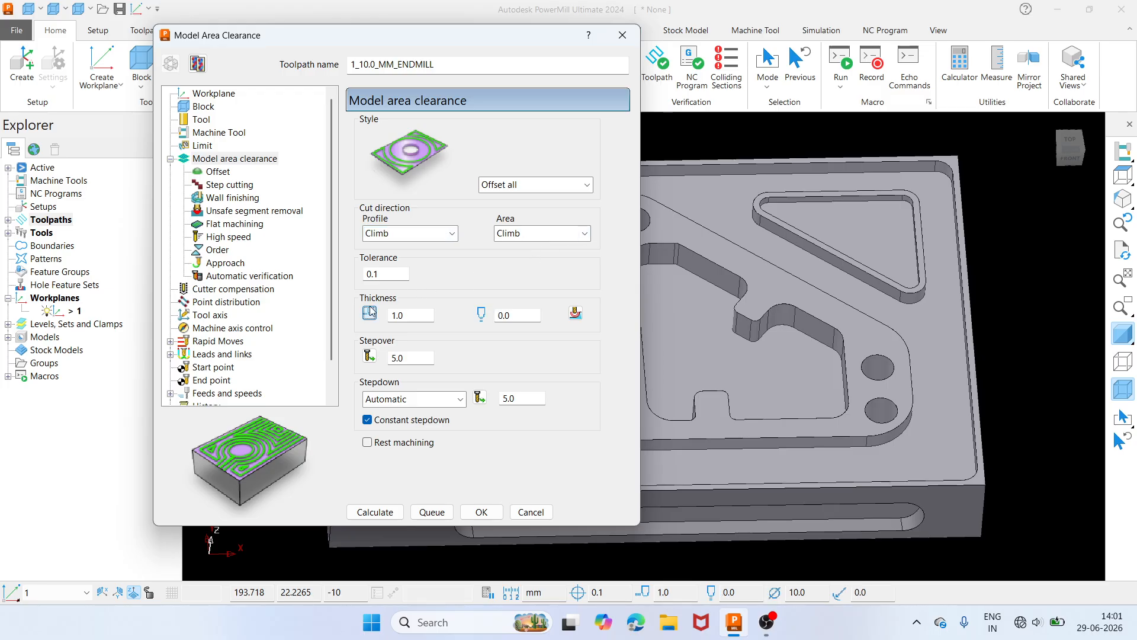
double_click(390, 273)
text(.)
key(BackSpace)
text(1)
key(Return)
- Set the roughing toolpath's radial thickness to 0.5 and its axial thickness to 0.3
click(369, 314)
click(369, 314)
double_click(398, 316)
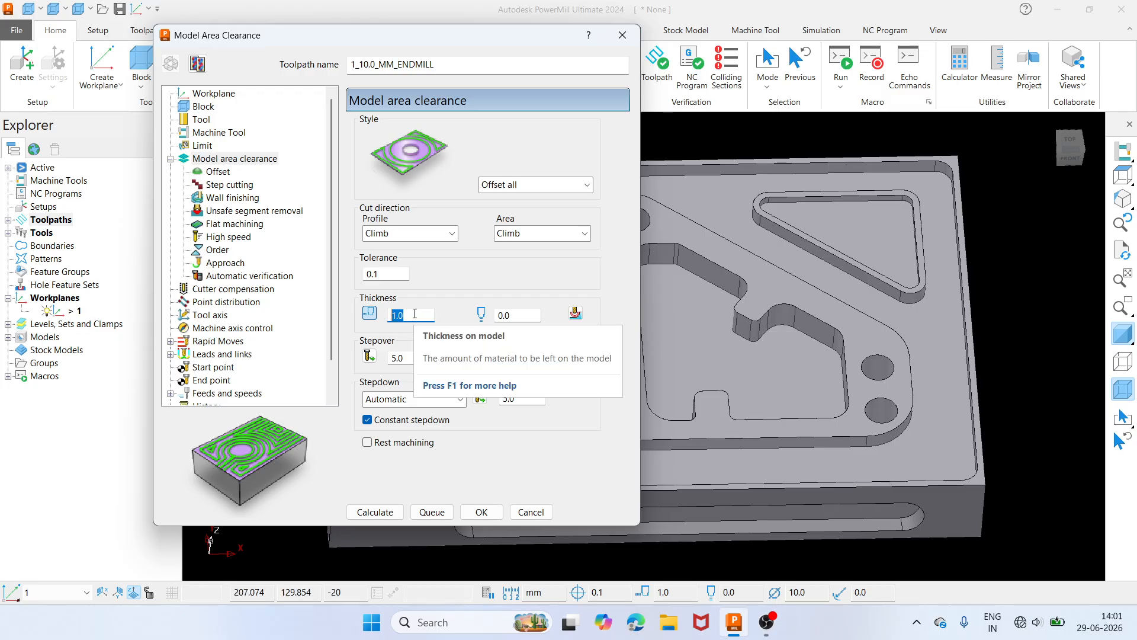
text(0.5)
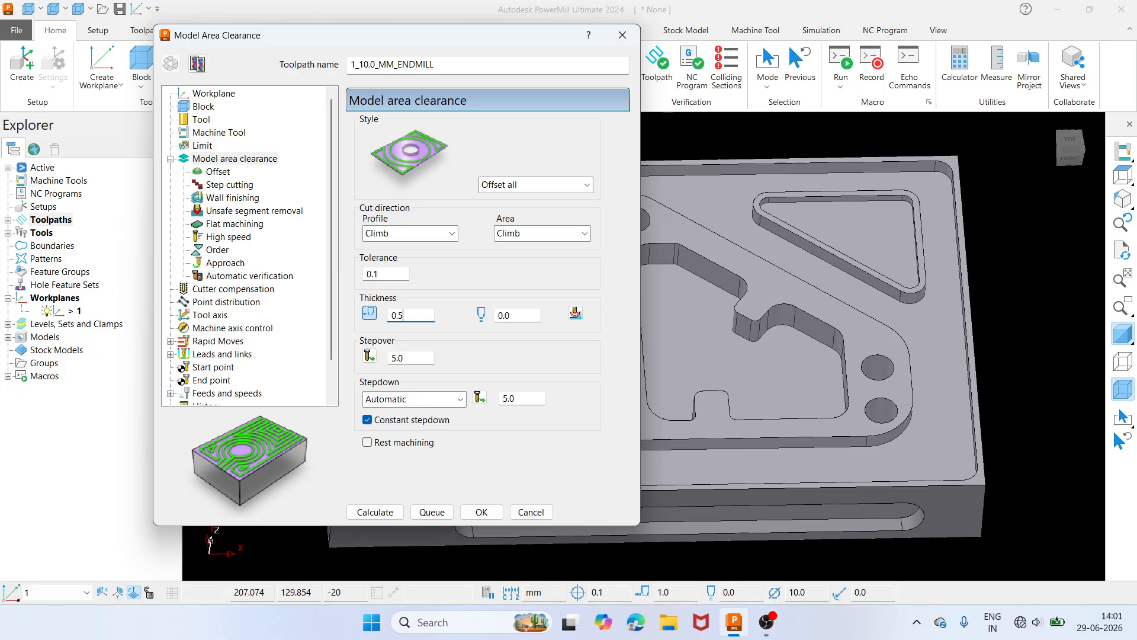
key(Return)
double_click(520, 315)
text(0.3)
- Set the roughing toolpath's stepover to 7.0 and its automatic stepdown to 0.25
click(406, 357)
text(7.2)
key(BackSpace)
key(Return)
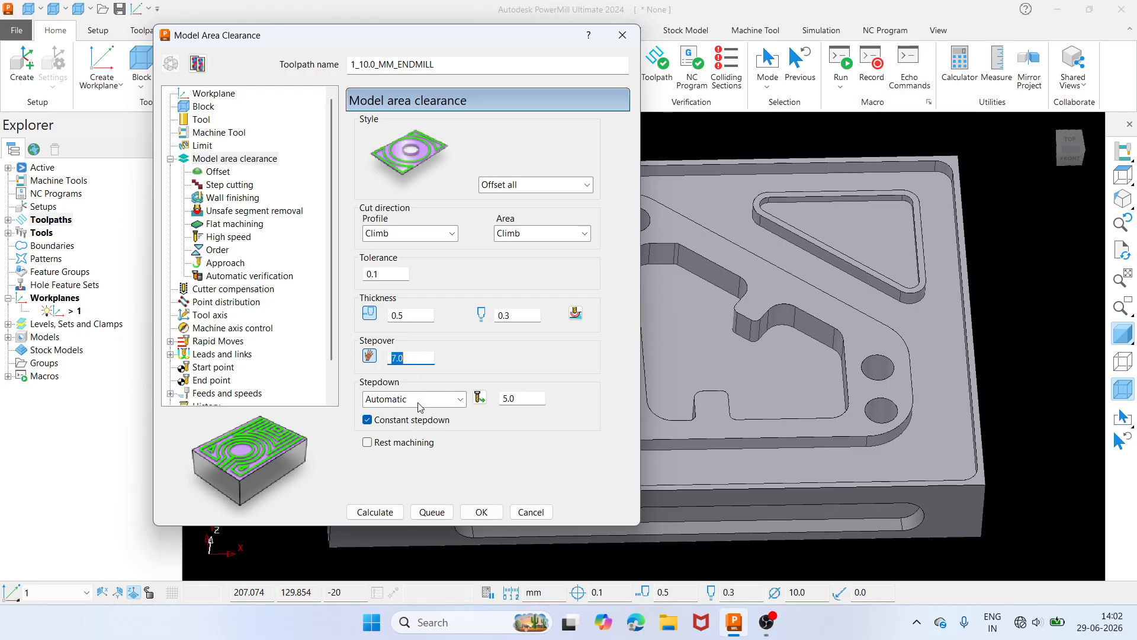
click(523, 401)
text(0.25)
key(Return)
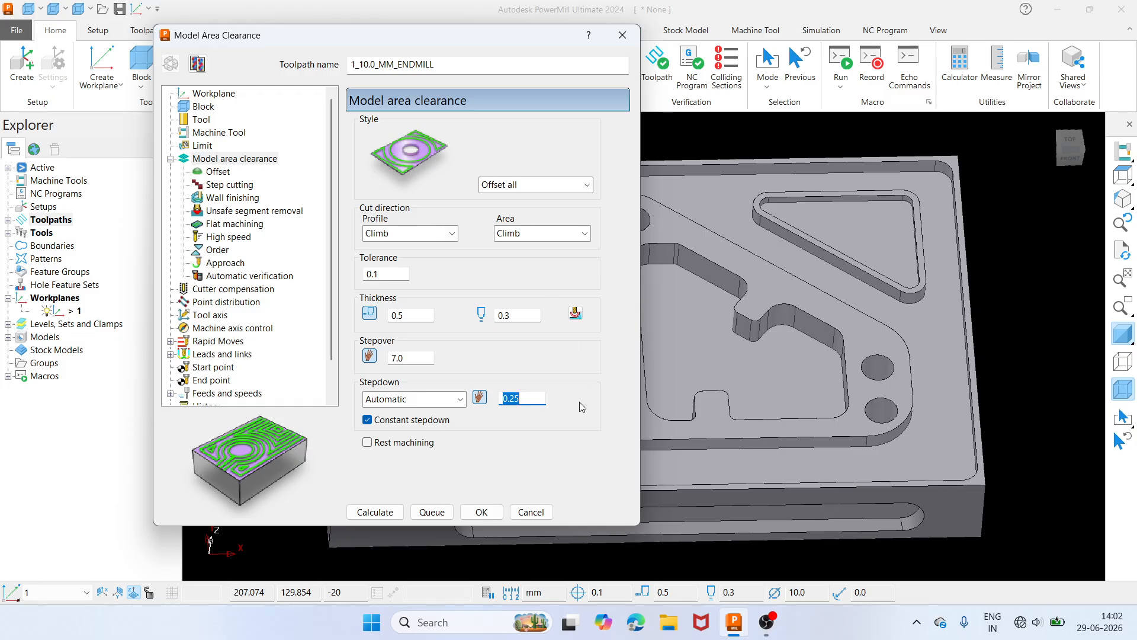
- In the offset settings, disable Maintain cut direction and set the offset direction to Outside in
click(218, 172)
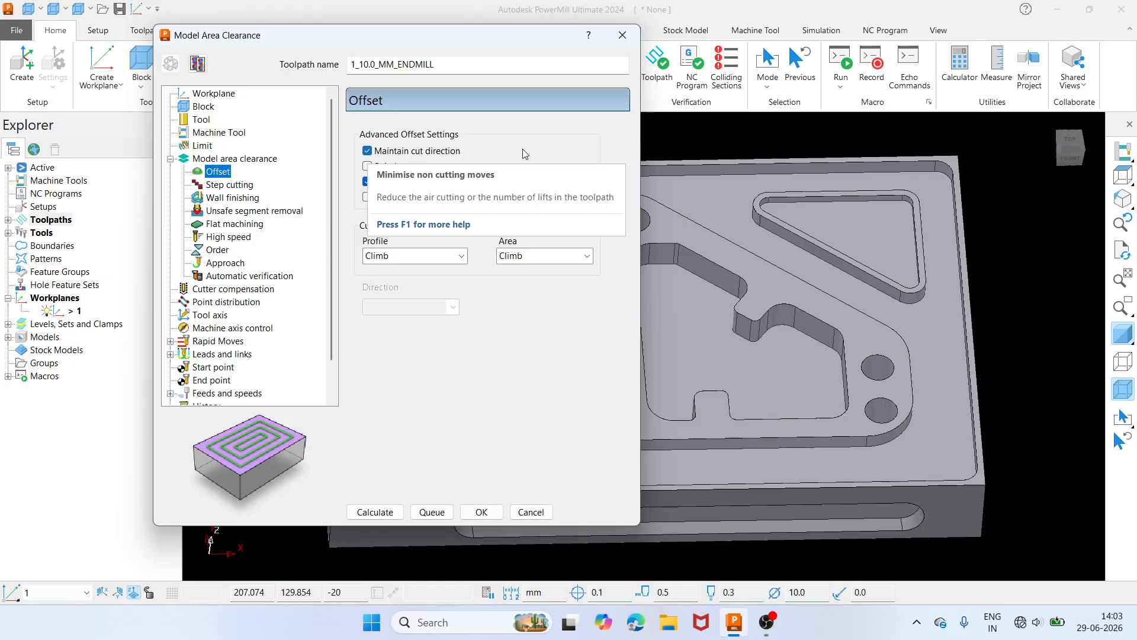
click(367, 150)
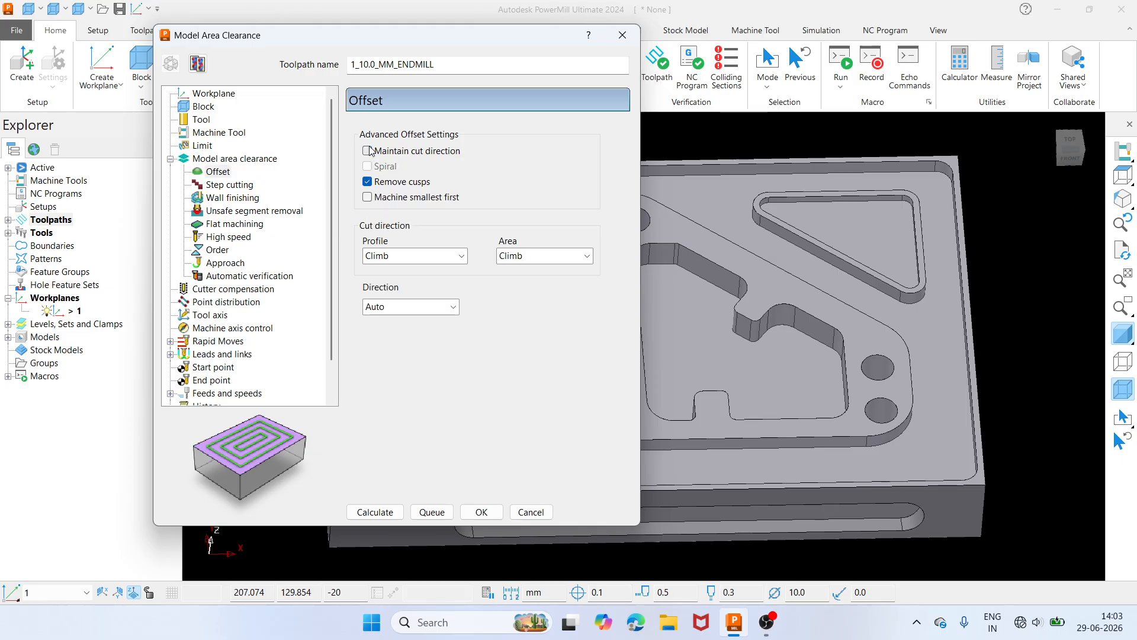
click(431, 309)
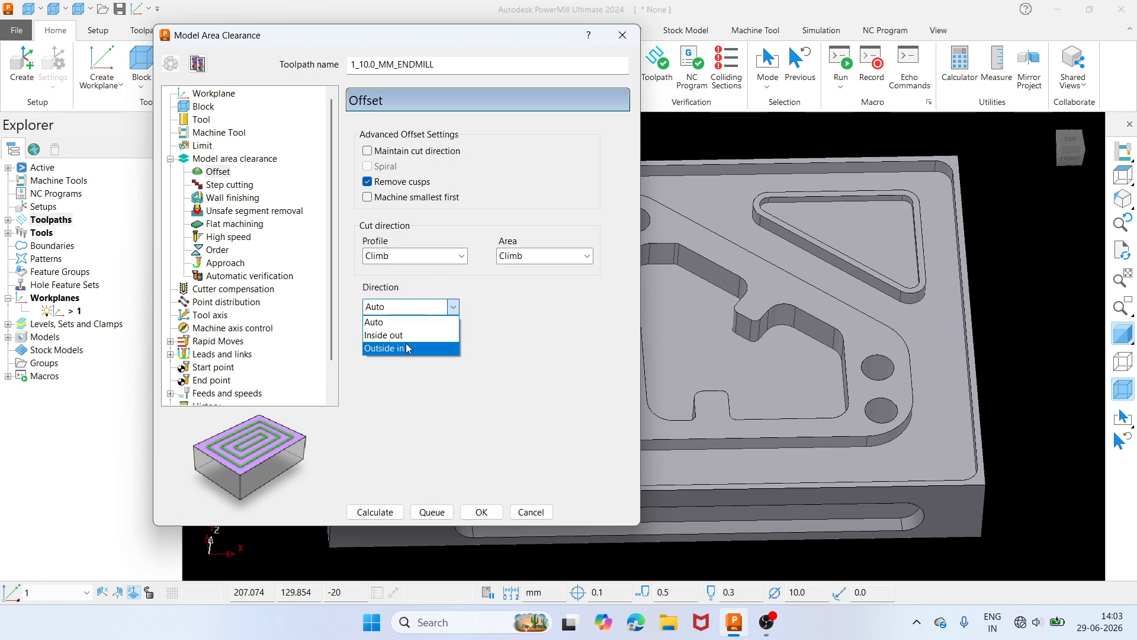
click(405, 348)
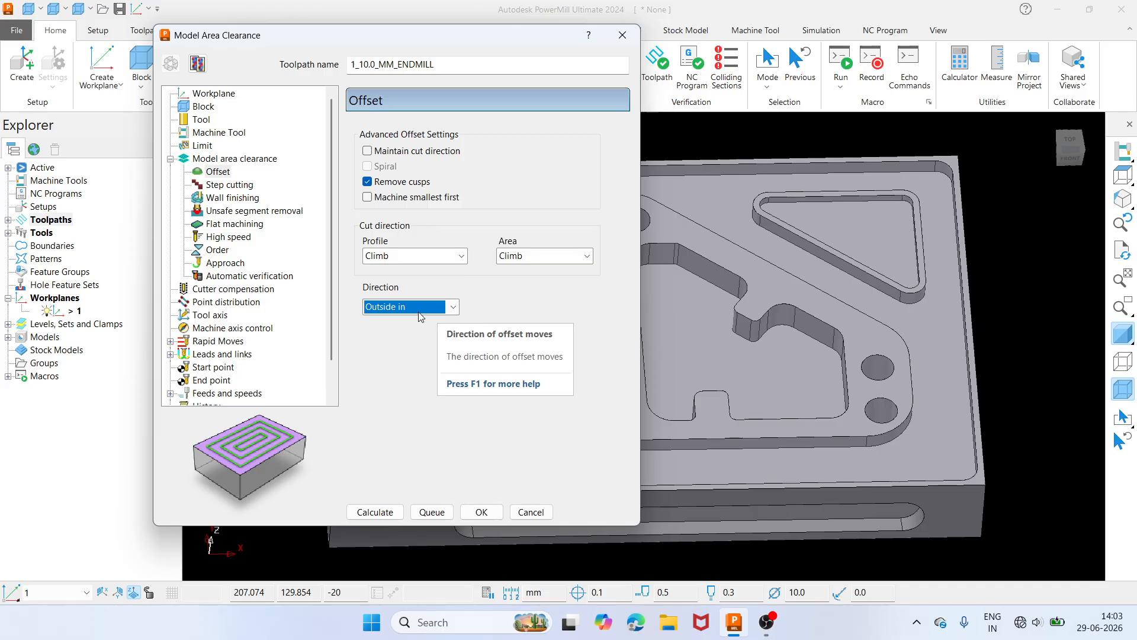
- Disable raceline smoothing and corner filleting in the toolpath's high speed settings
click(231, 185)
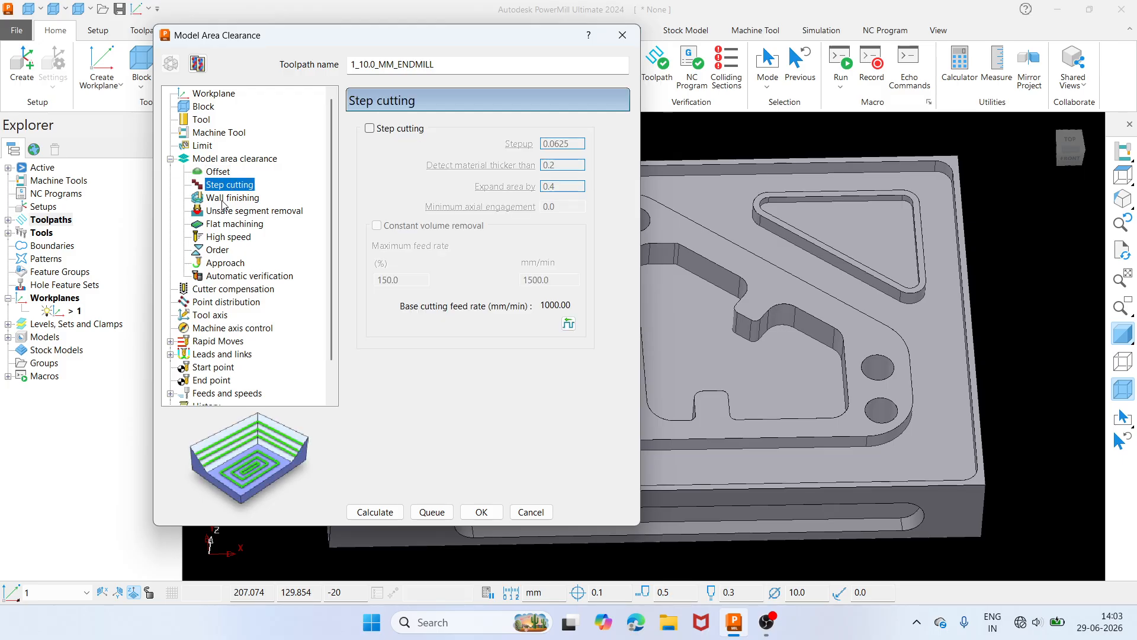
click(224, 200)
click(238, 213)
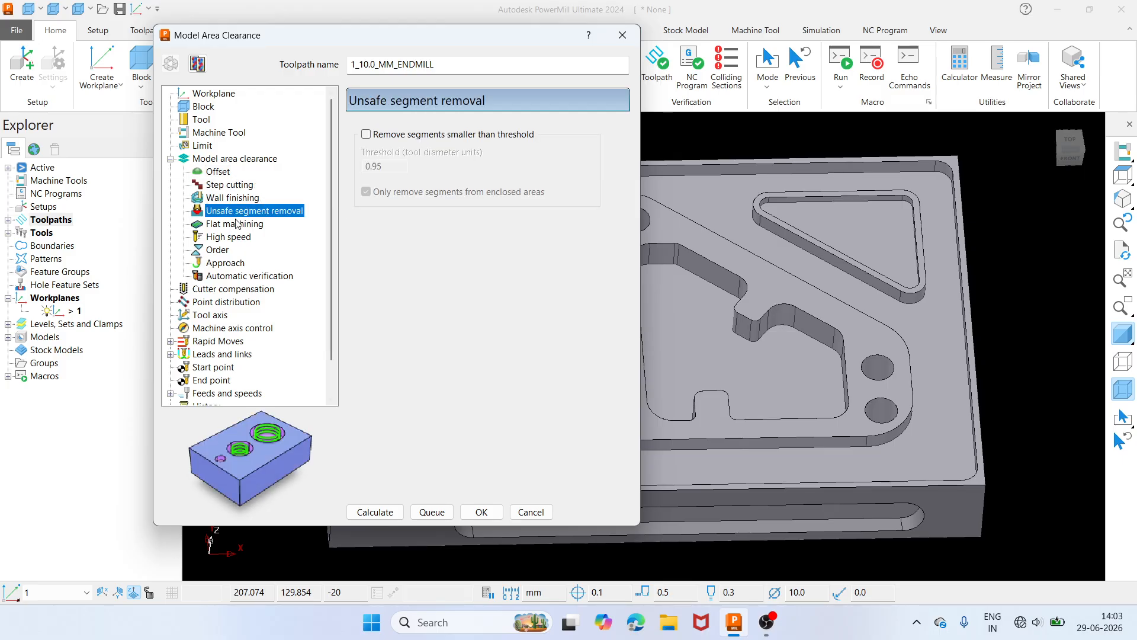
click(237, 223)
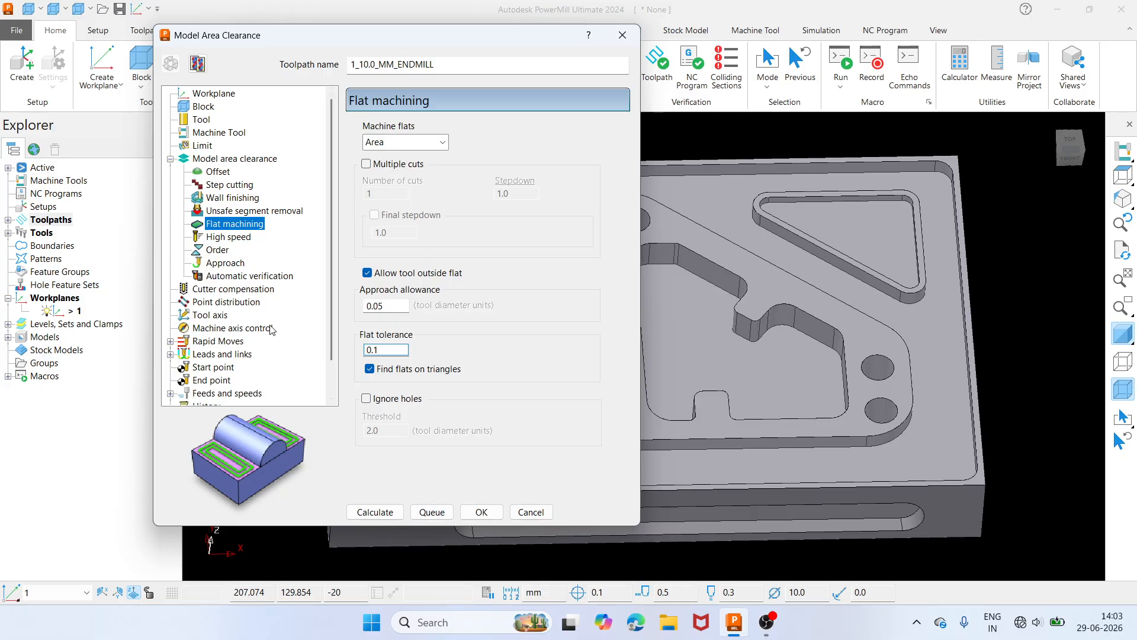
click(222, 238)
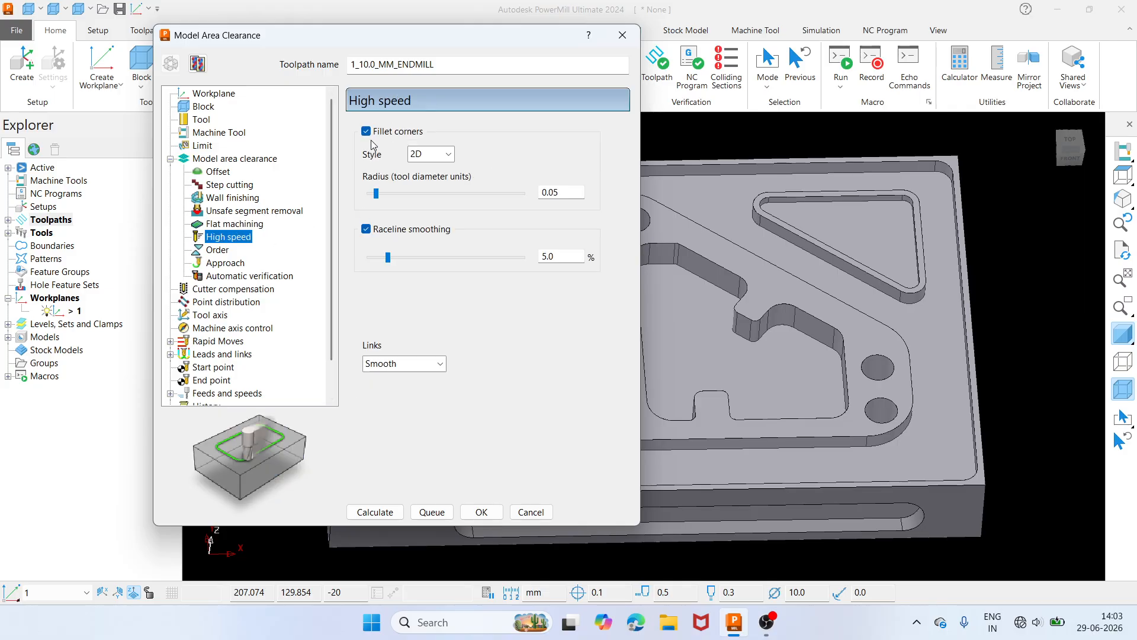
click(367, 230)
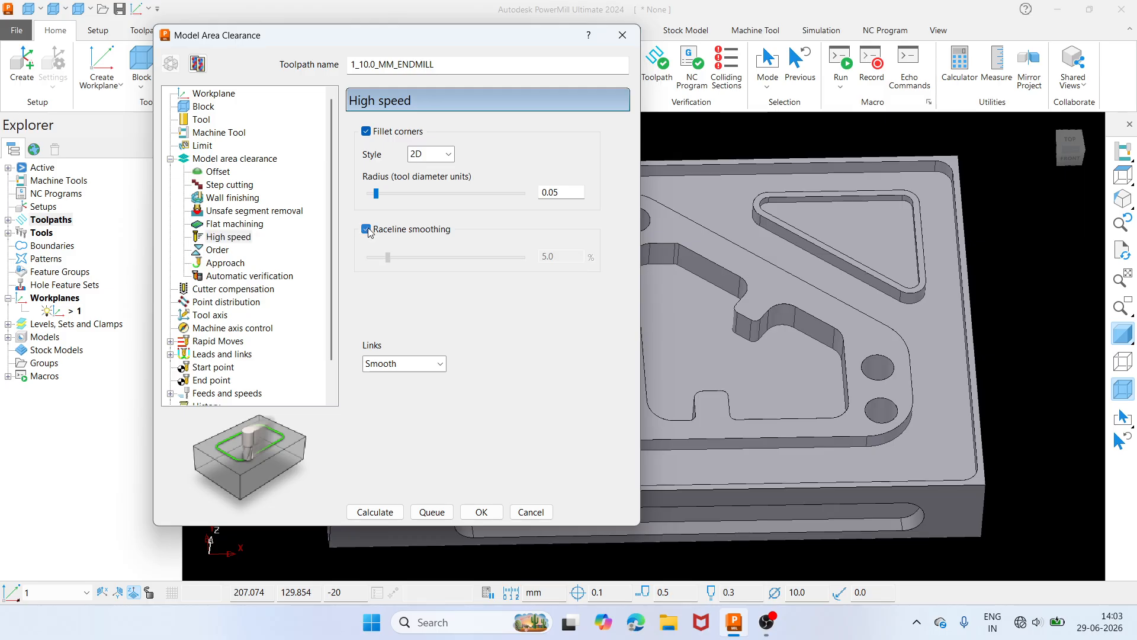
click(366, 131)
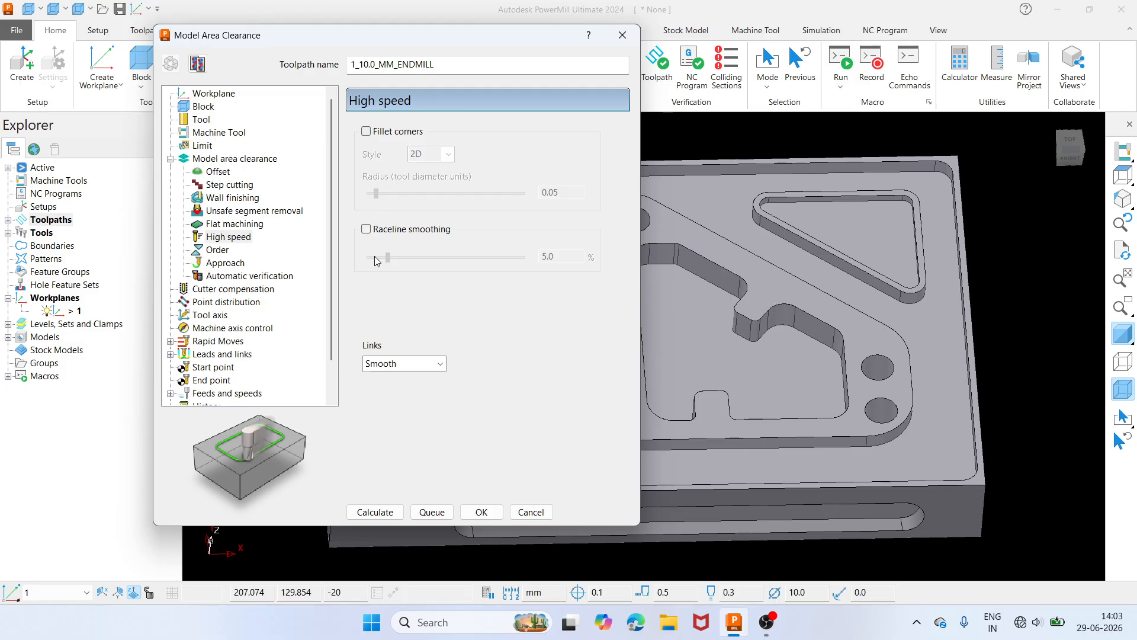
- Choose Smooth as the link type in the high speed settings
click(401, 365)
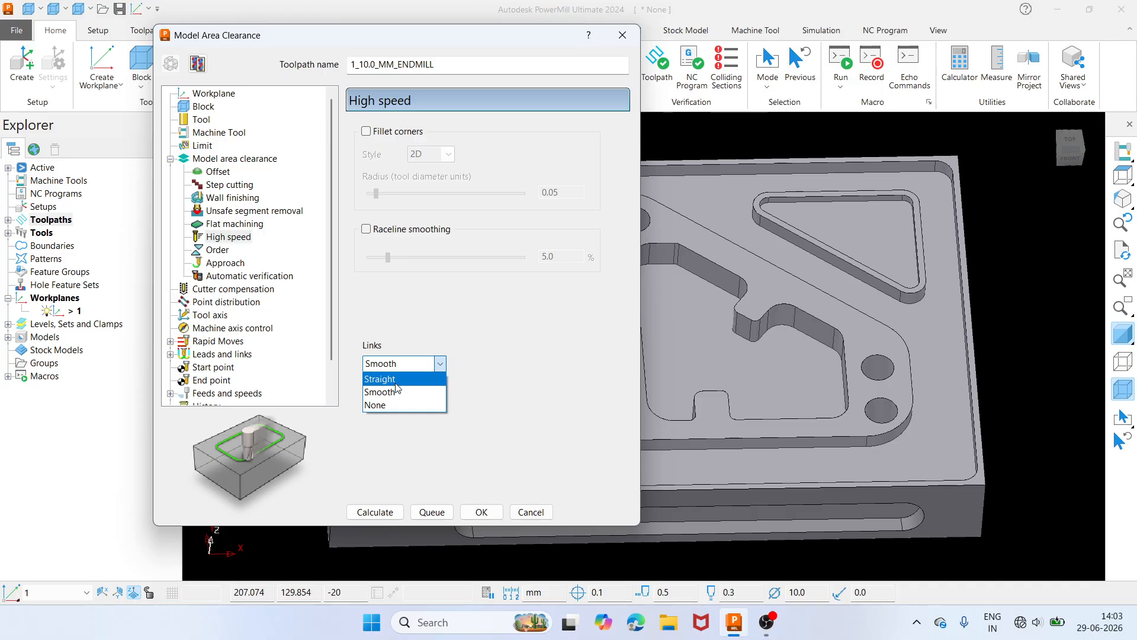
click(390, 392)
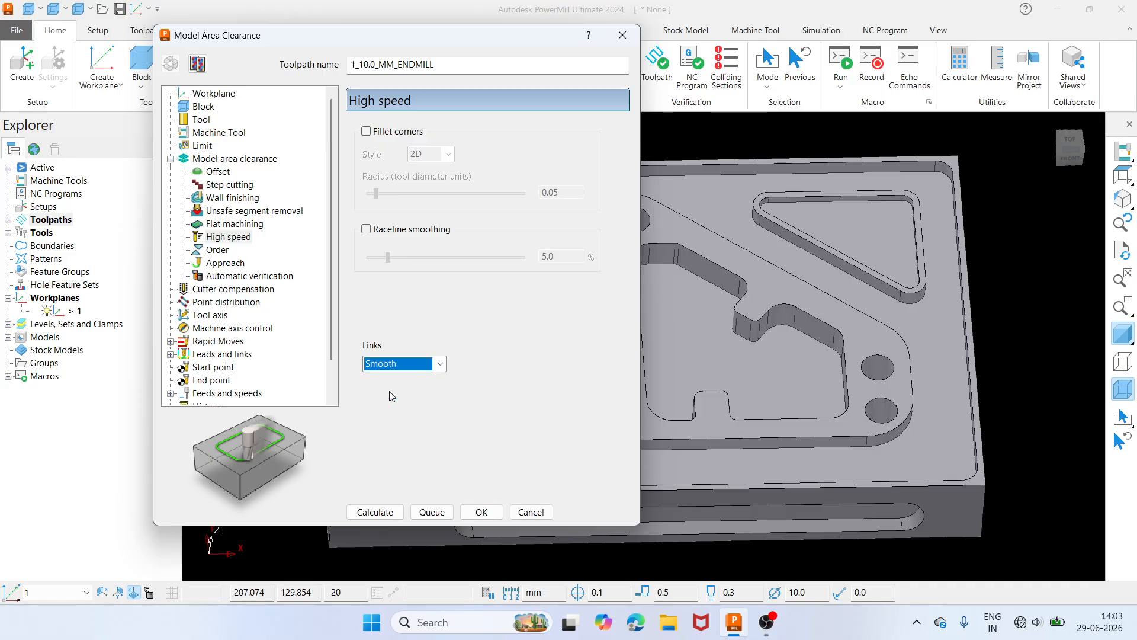
click(429, 364)
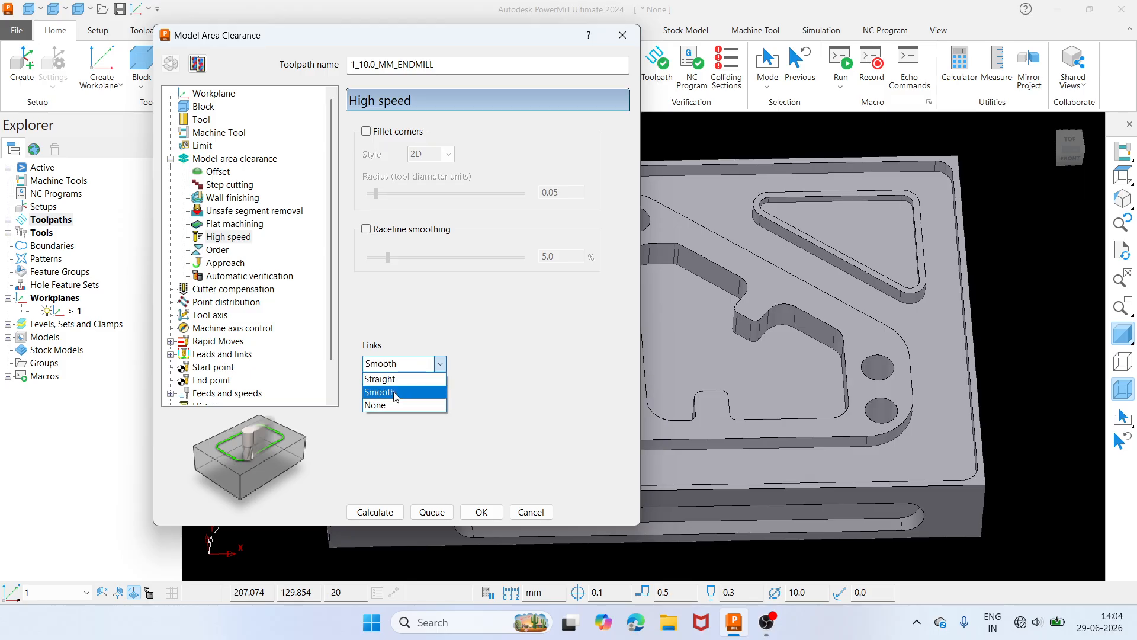
click(437, 369)
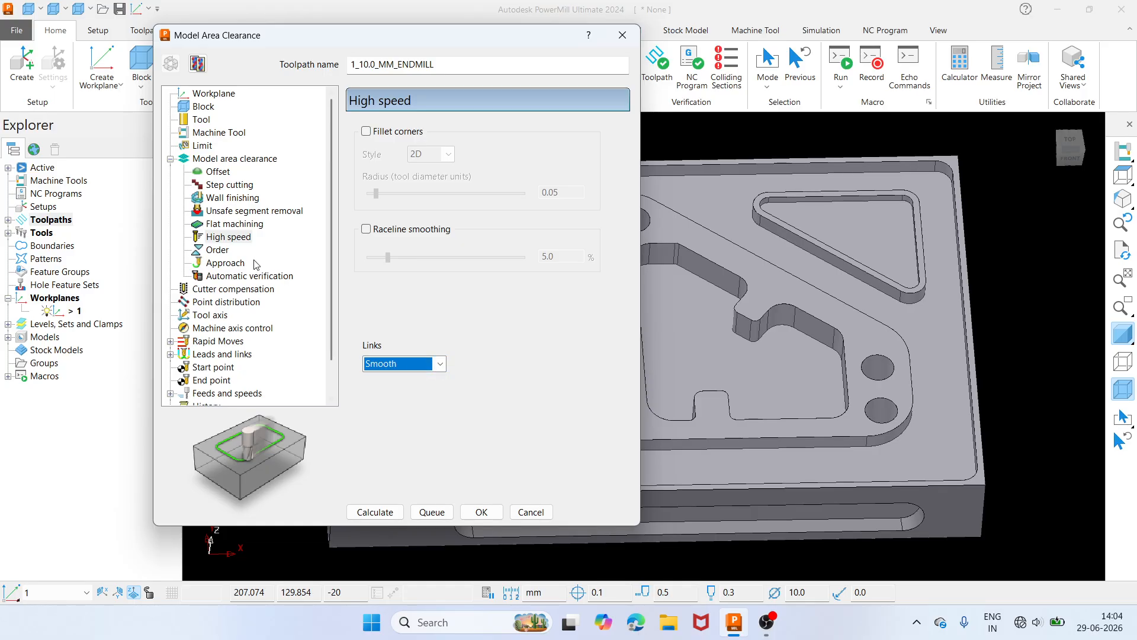
- Disable approaches from outside in the roughing toolpath's approach settings, after checking the machining order options
click(223, 252)
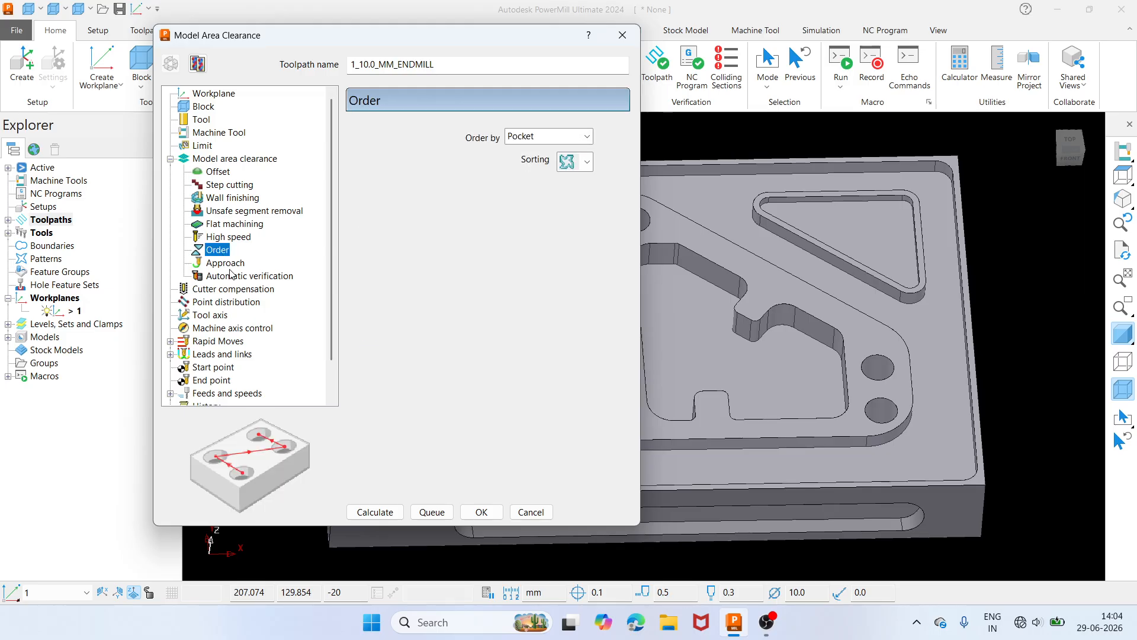
click(228, 263)
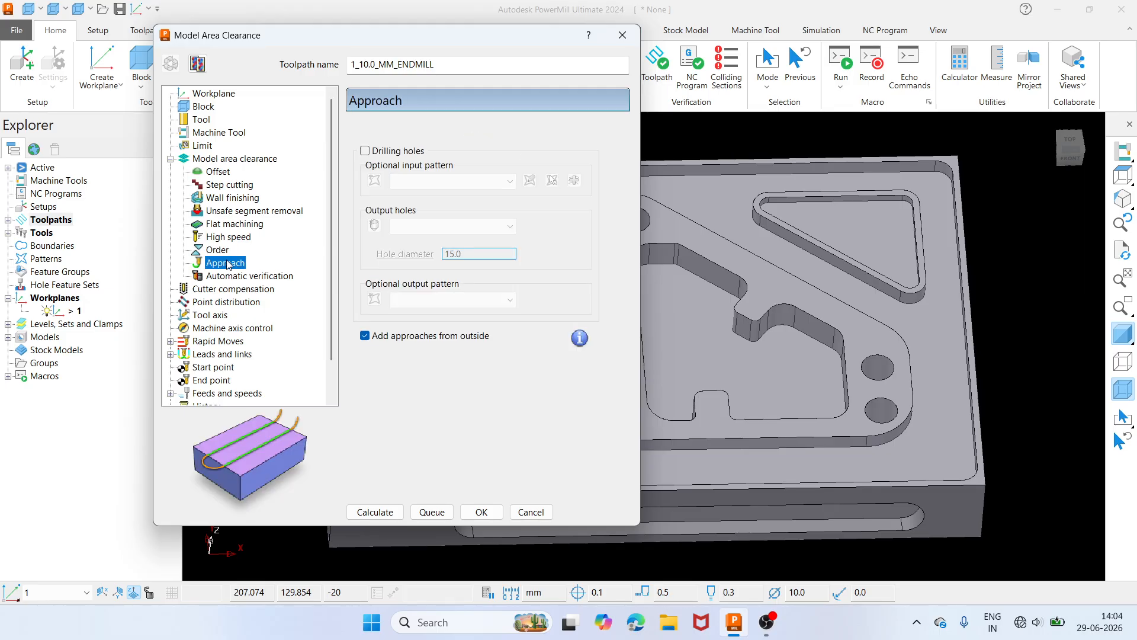
click(365, 336)
click(365, 336)
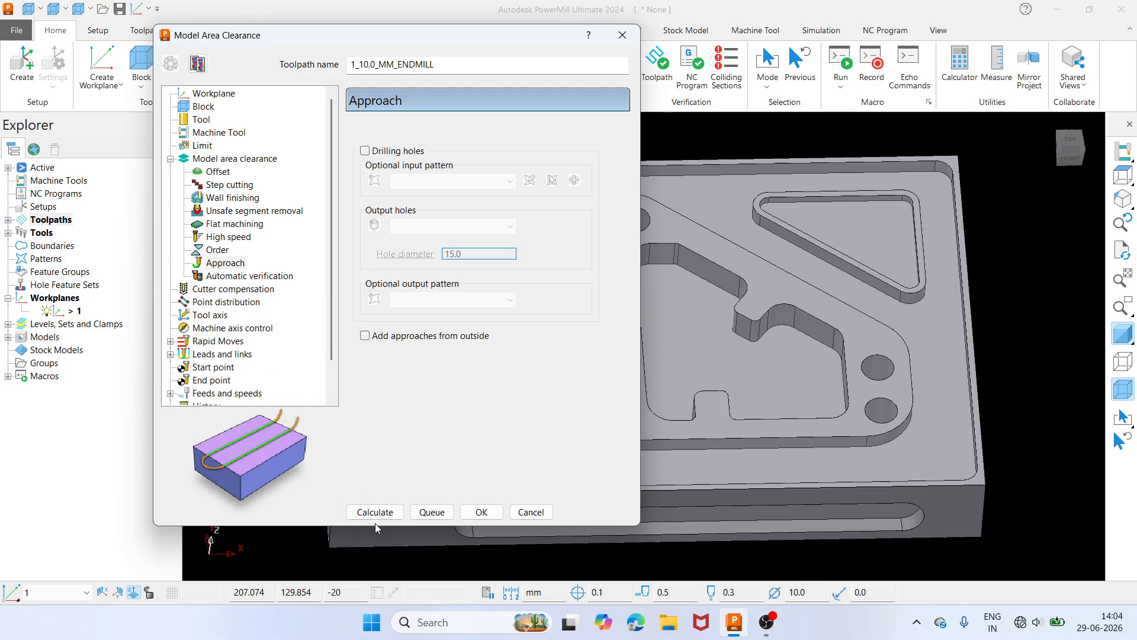
- Review the toolpath's automatic verification, cutter compensation, point distribution, tool axis, machine axis control, and rapid moves and clearances settings
click(238, 277)
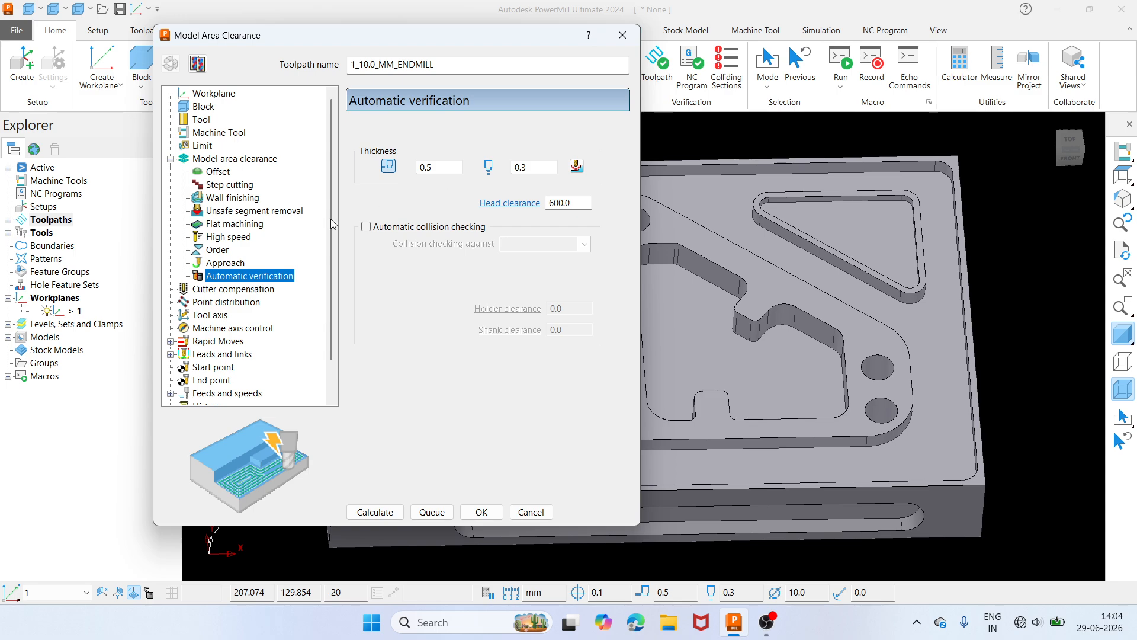
click(238, 290)
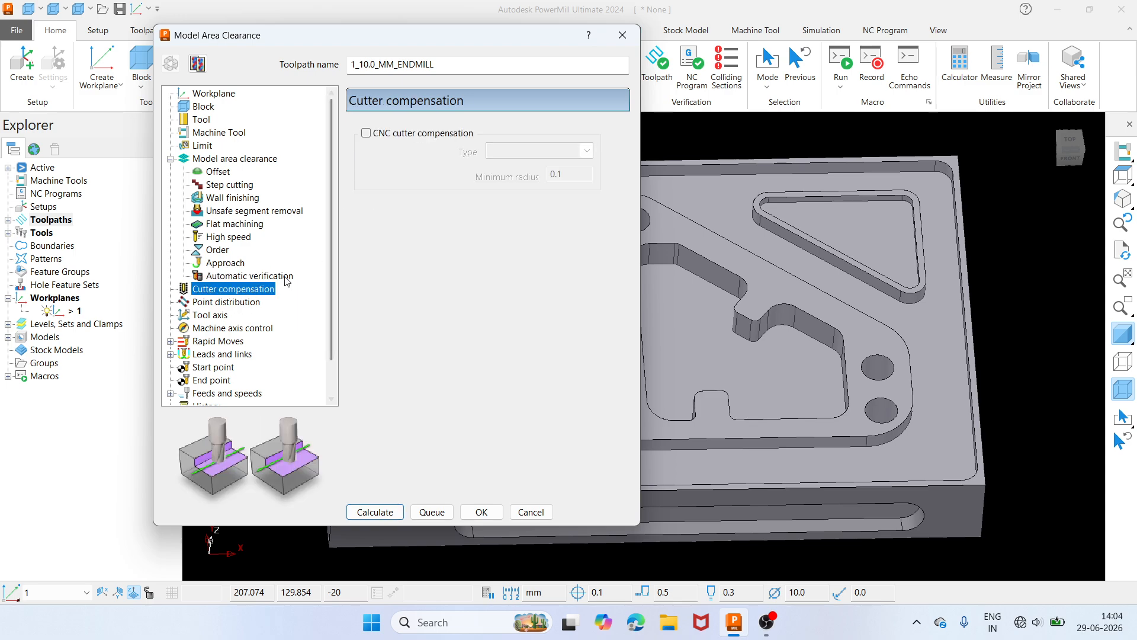
click(228, 302)
click(214, 315)
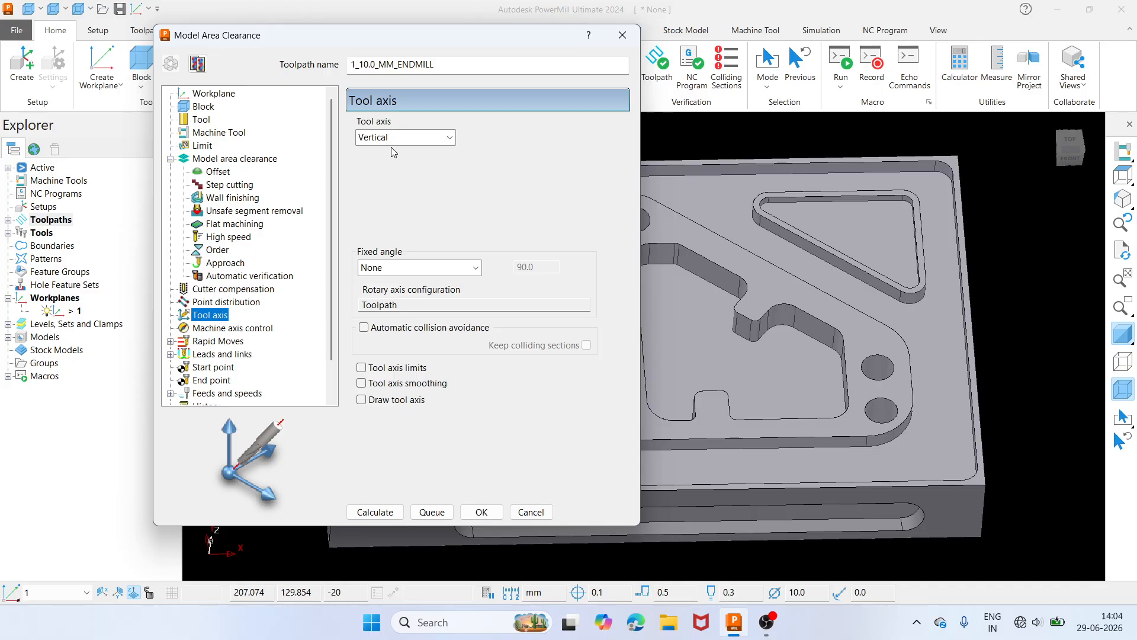
click(418, 138)
click(418, 139)
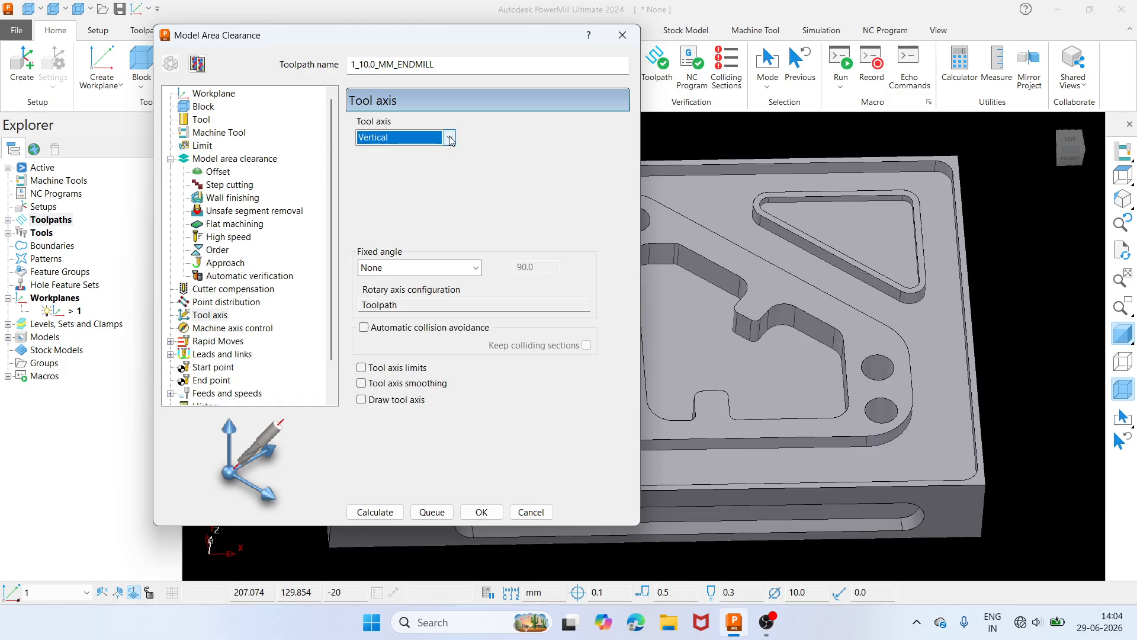
click(236, 330)
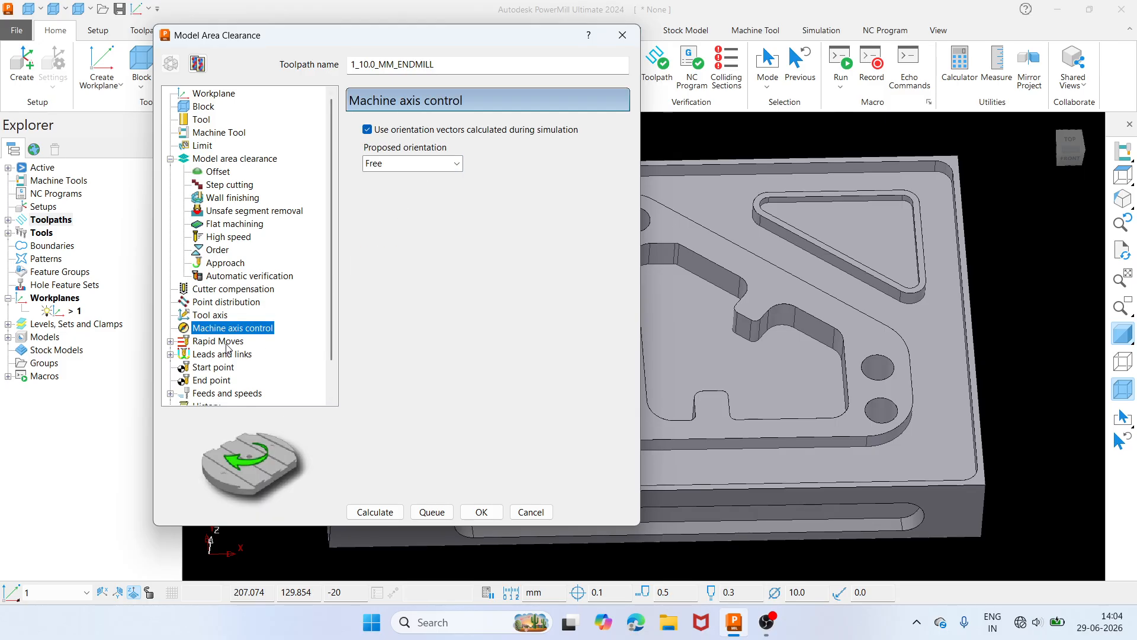
click(227, 344)
click(222, 355)
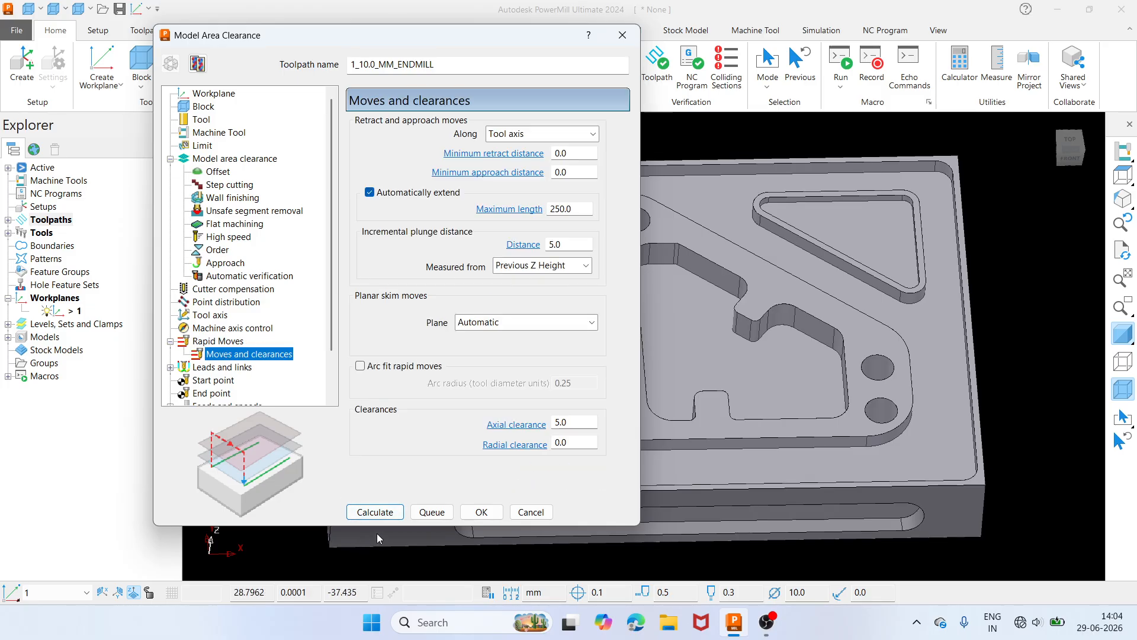
- Calculate the Model Area Clearance toolpath, accepting the stepdown tolerance query, and close its settings
click(377, 513)
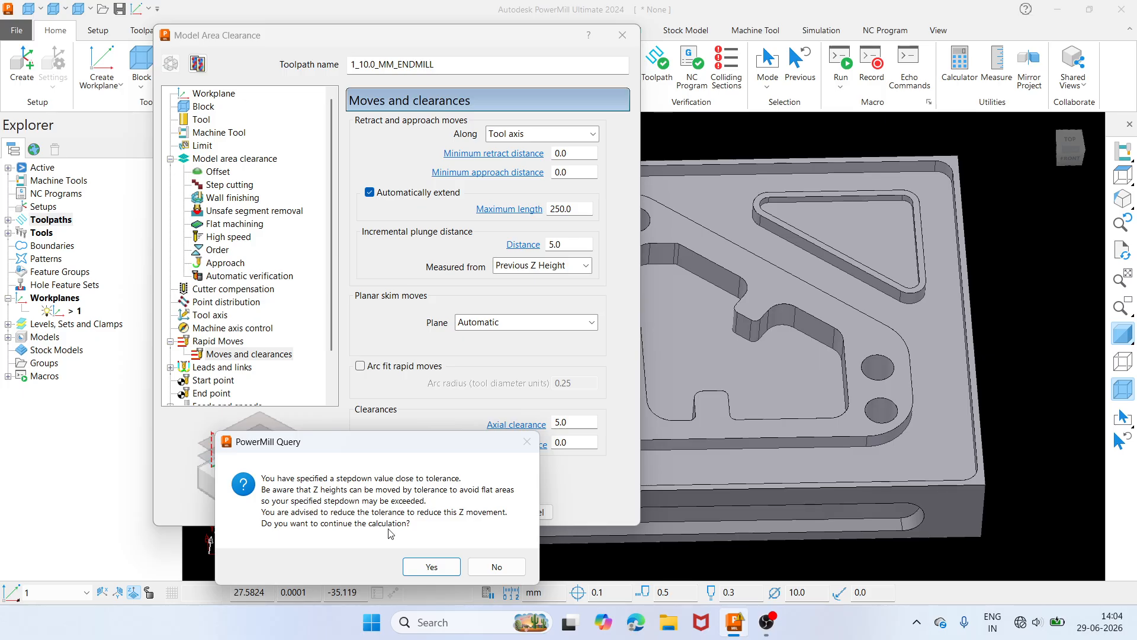
click(427, 570)
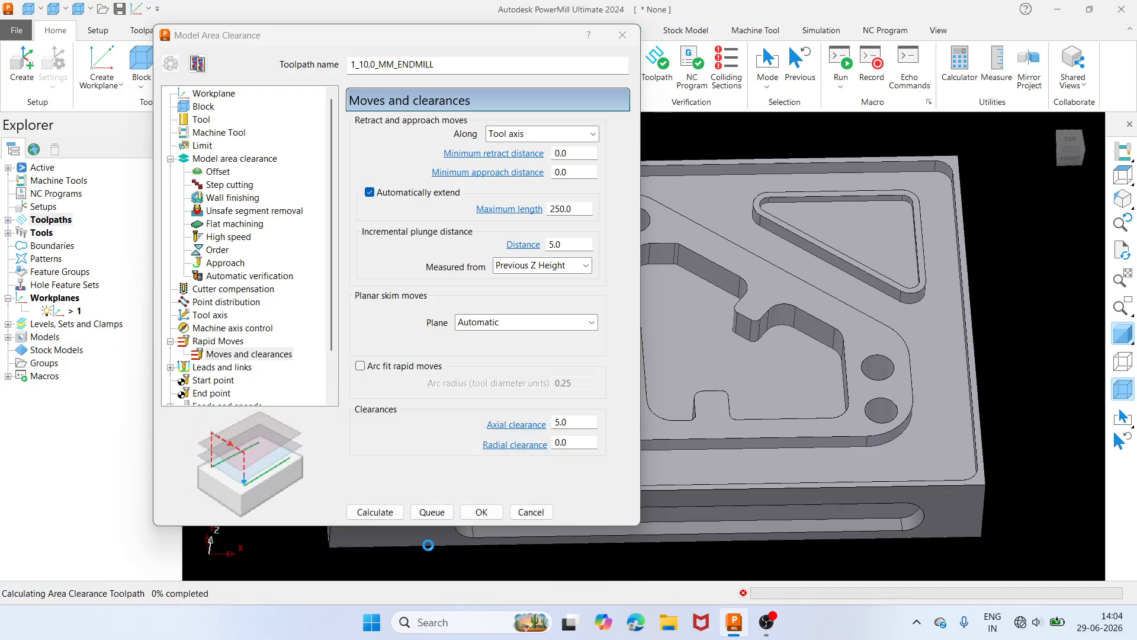
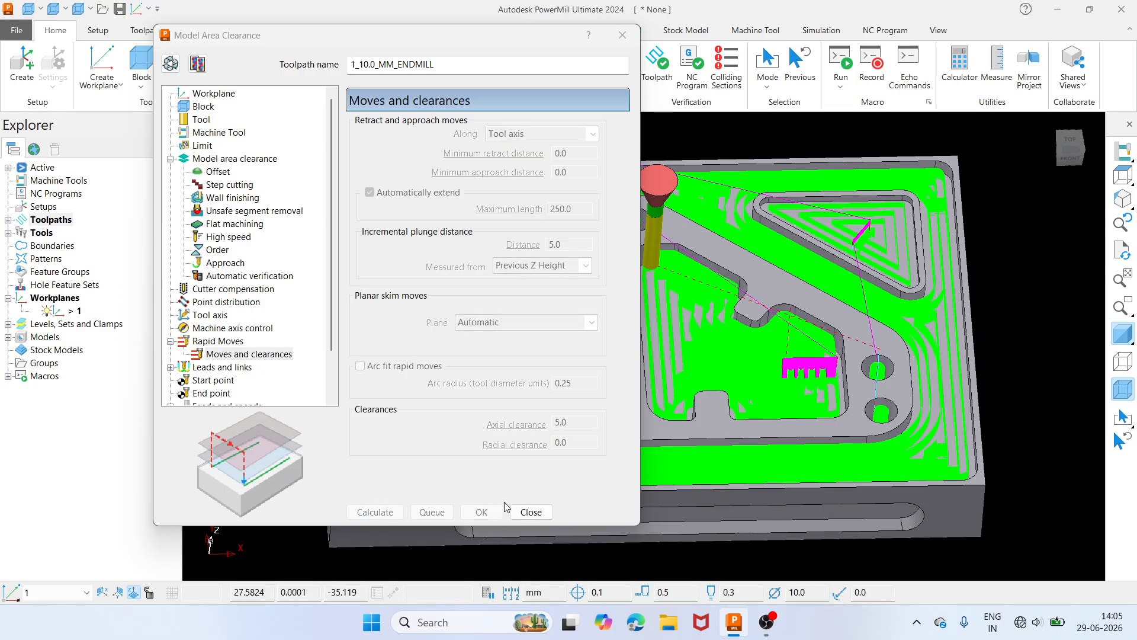
click(529, 513)
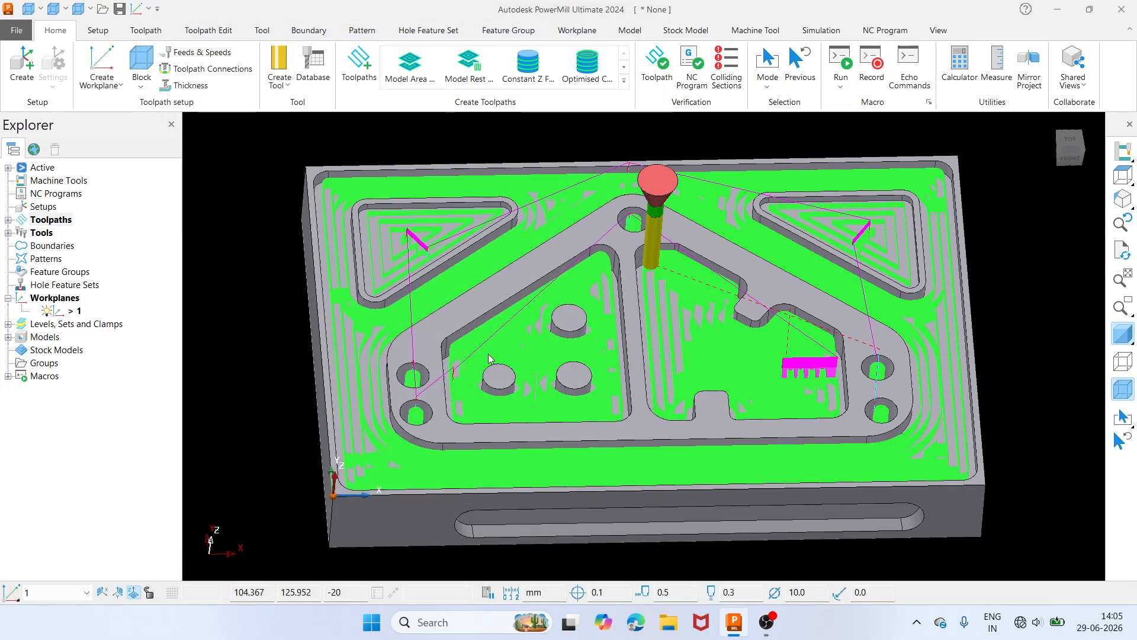
- Inspect the calculated roughing passes inside the small holes and pockets up close
middle_drag(542, 450, 663, 240)
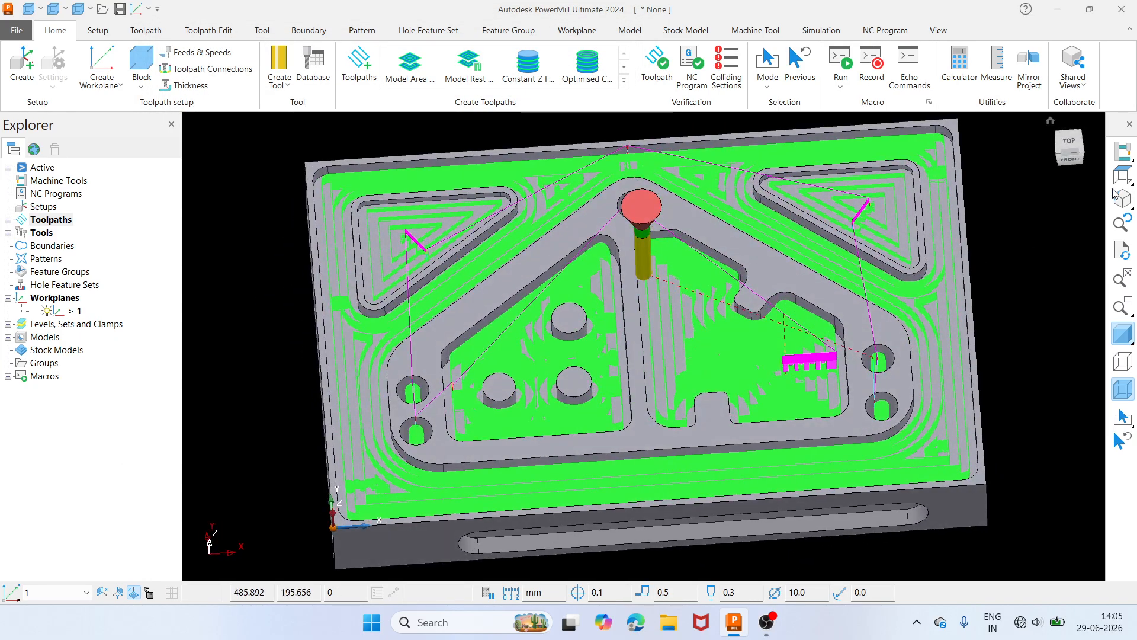
click(1123, 175)
middle_drag(663, 446, 682, 283)
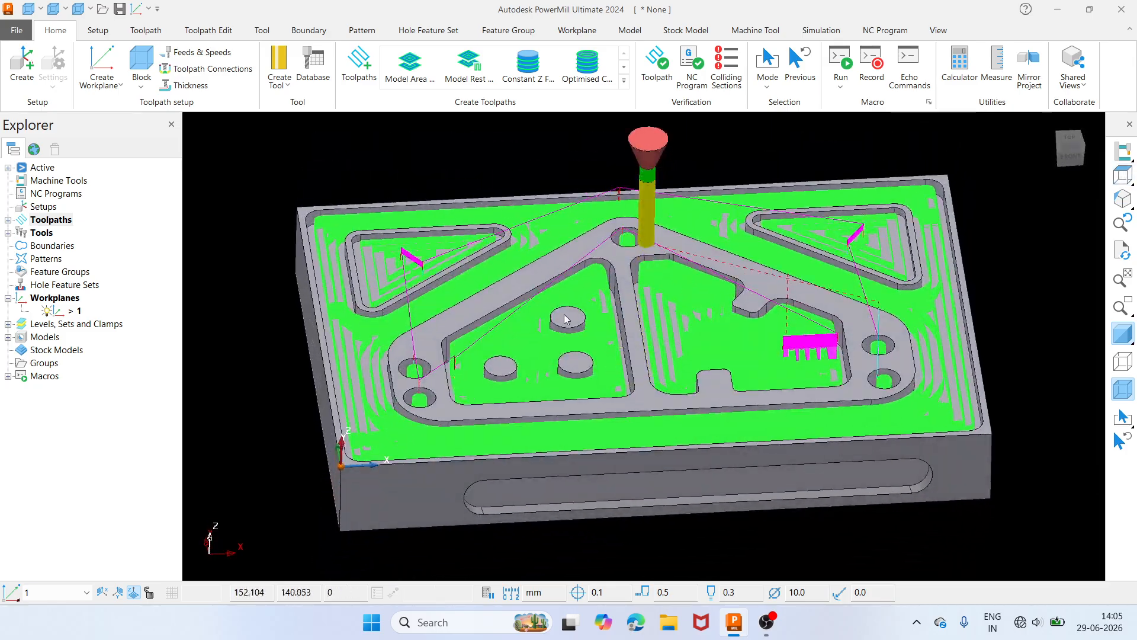
scroll(448, 359, up, 10)
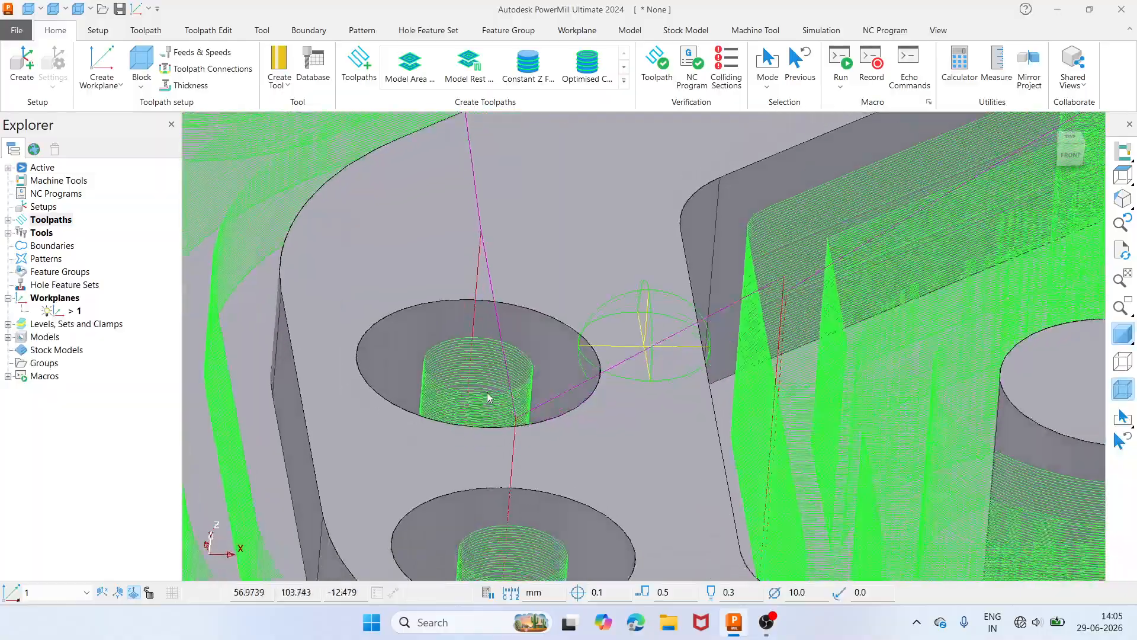
scroll(519, 378, down, 12)
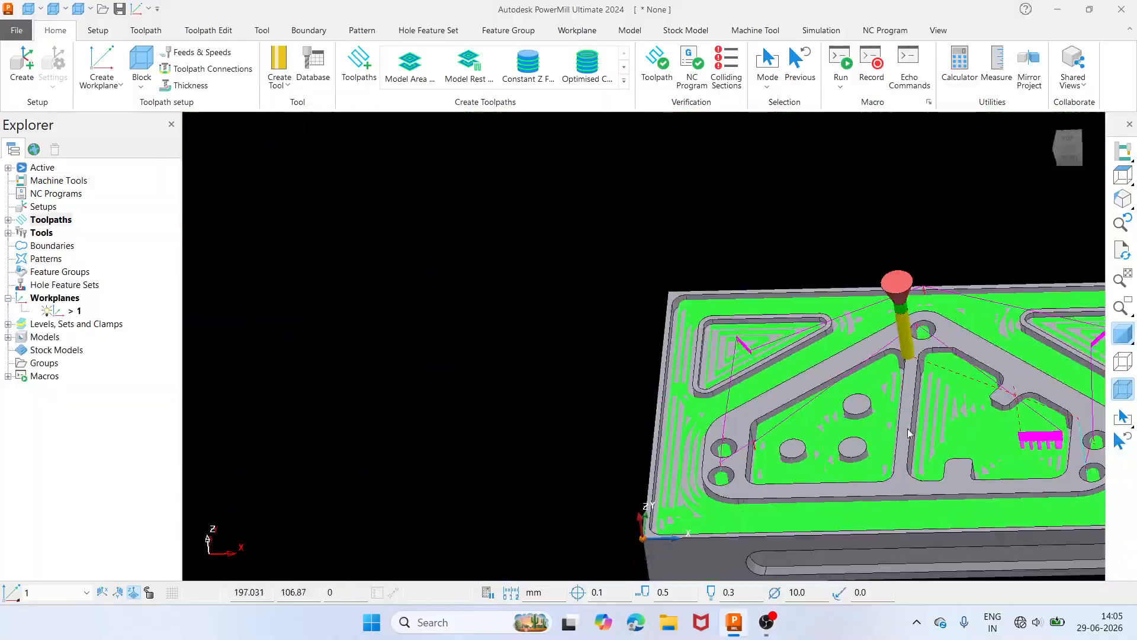
scroll(927, 342, up, 5)
scroll(924, 337, up, 3)
scroll(941, 353, down, 4)
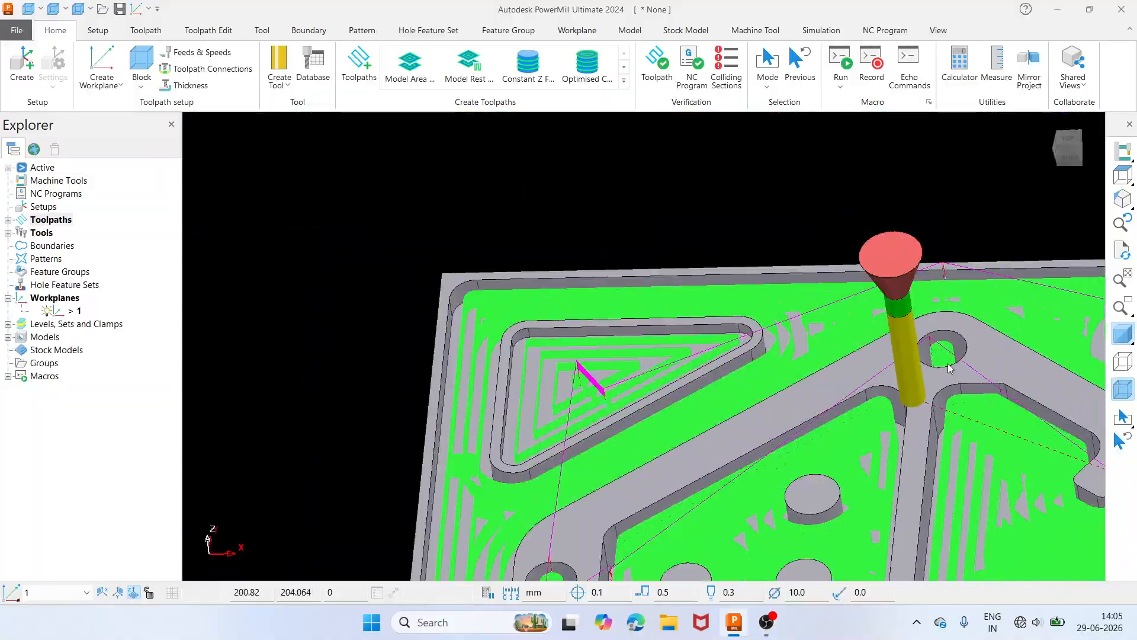
scroll(927, 524, down, 2)
scroll(927, 524, up, 6)
scroll(908, 524, down, 4)
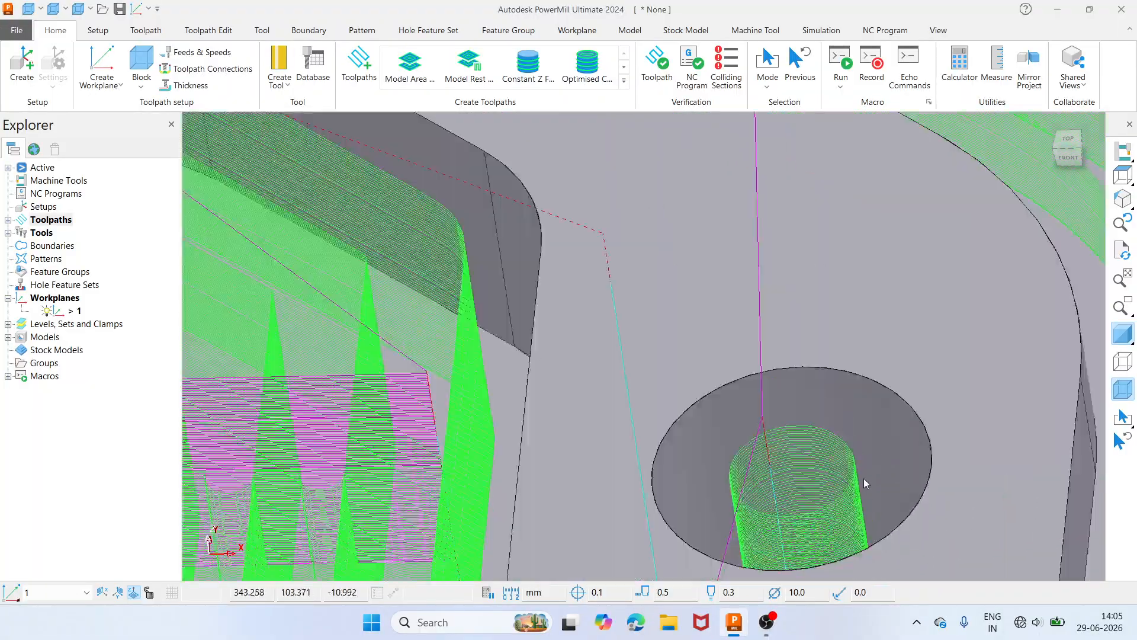
scroll(862, 488, down, 3)
scroll(471, 318, up, 3)
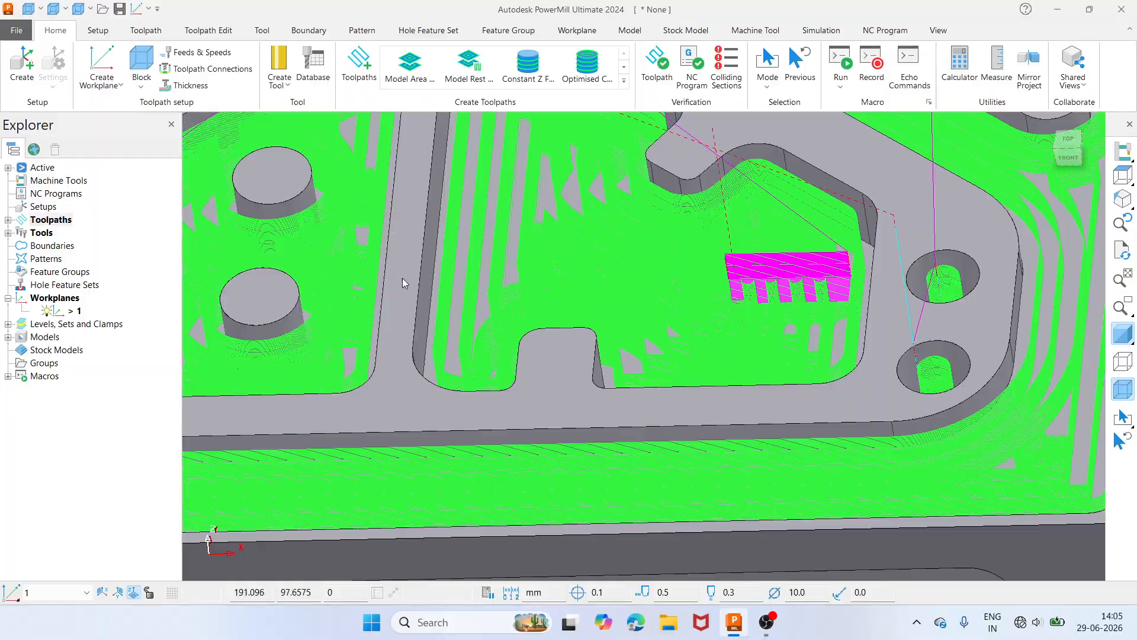
- Examine the toolpath around the end mill and the hole at the apex of the central rib
click(1123, 177)
middle_drag(791, 409, 663, 239)
scroll(664, 238, up, 5)
scroll(562, 225, down, 3)
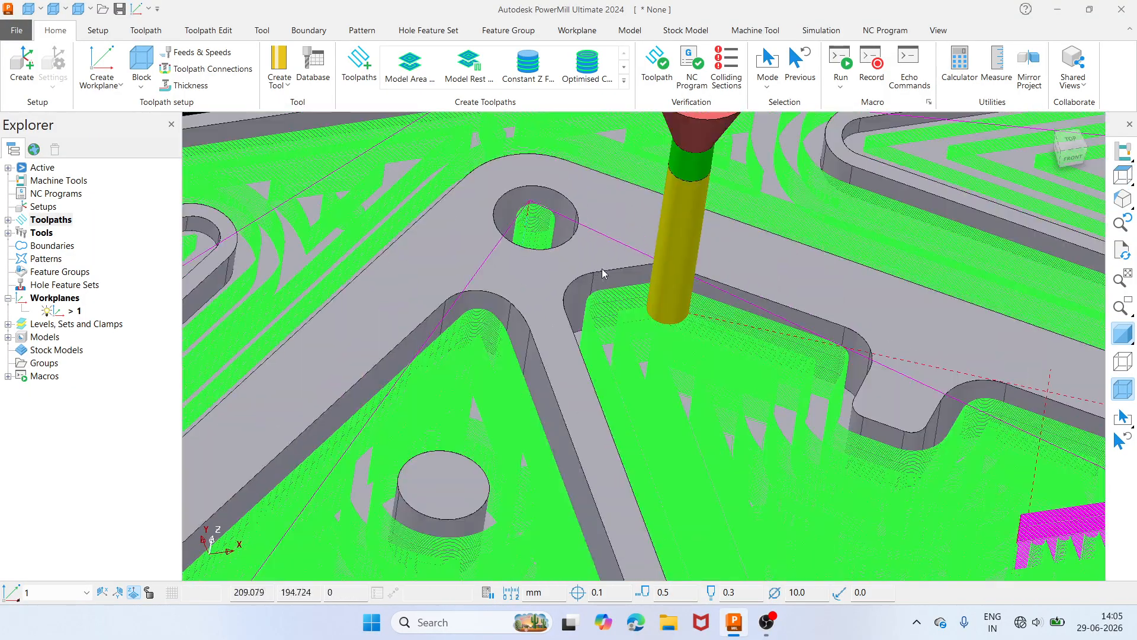
scroll(602, 269, up, 2)
mouse_move(514, 313)
middle_down()
mouse_move(503, 414)
mouse_move(674, 409)
mouse_move(511, 305)
middle_up()
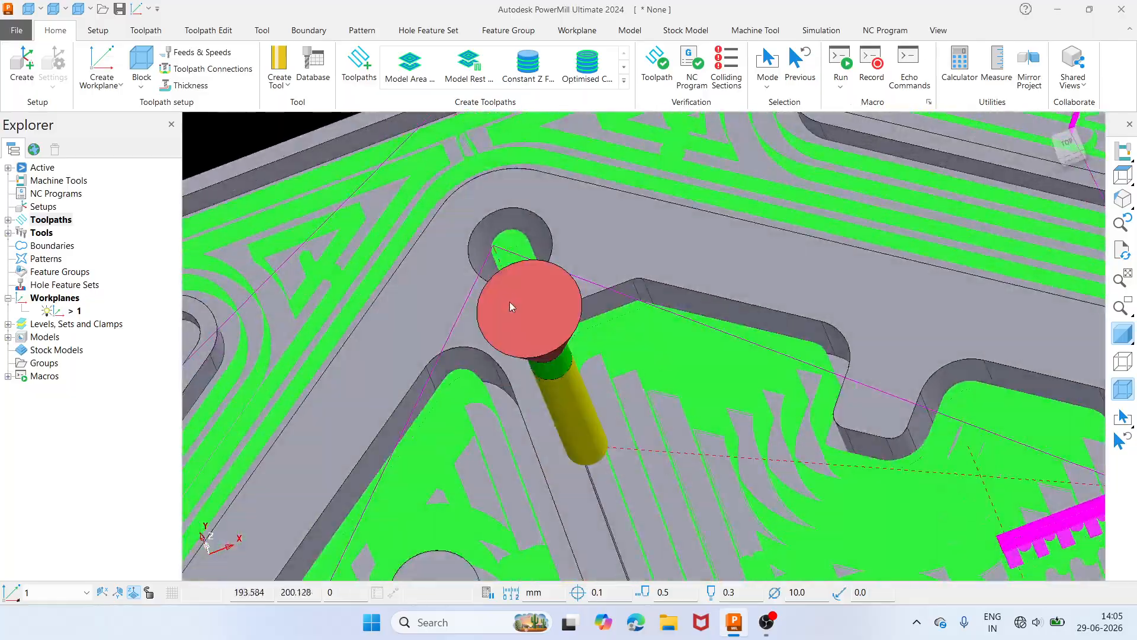
scroll(521, 301, down, 4)
click(1122, 177)
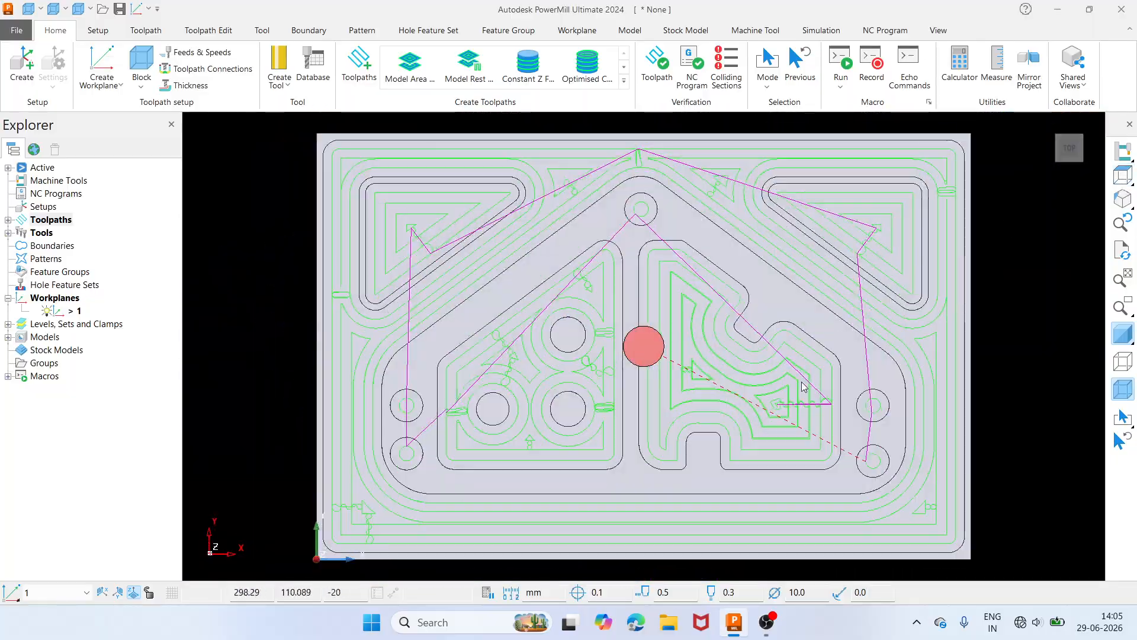
- Review the whole roughing toolpath and its link moves between pockets from angled, side and top views
middle_drag(740, 379, 770, 331)
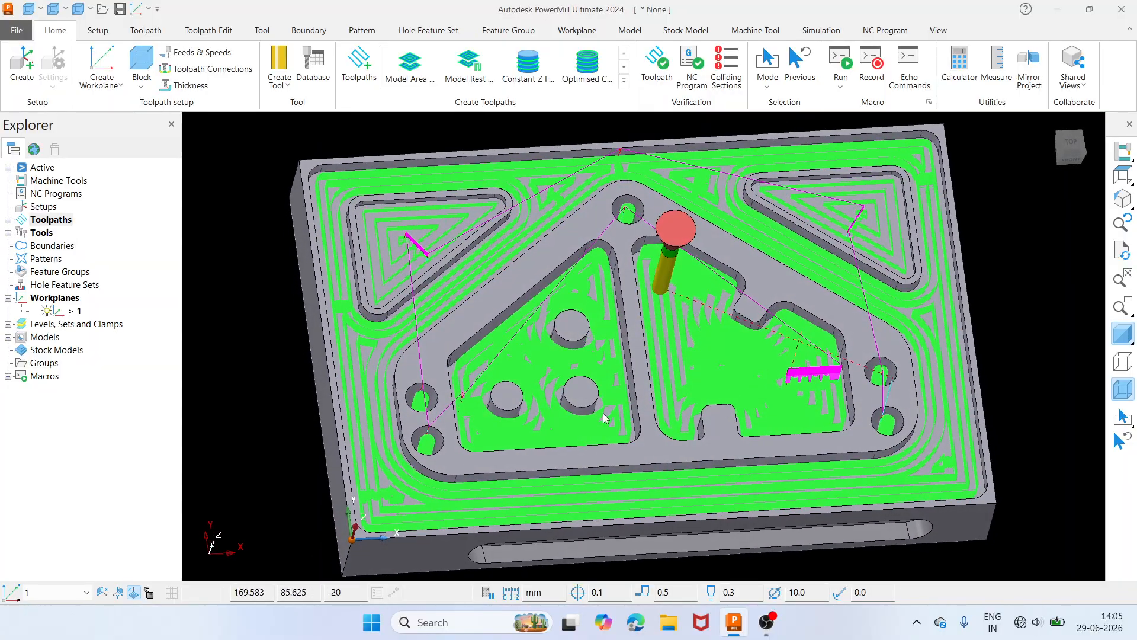
middle_drag(557, 435, 431, 443)
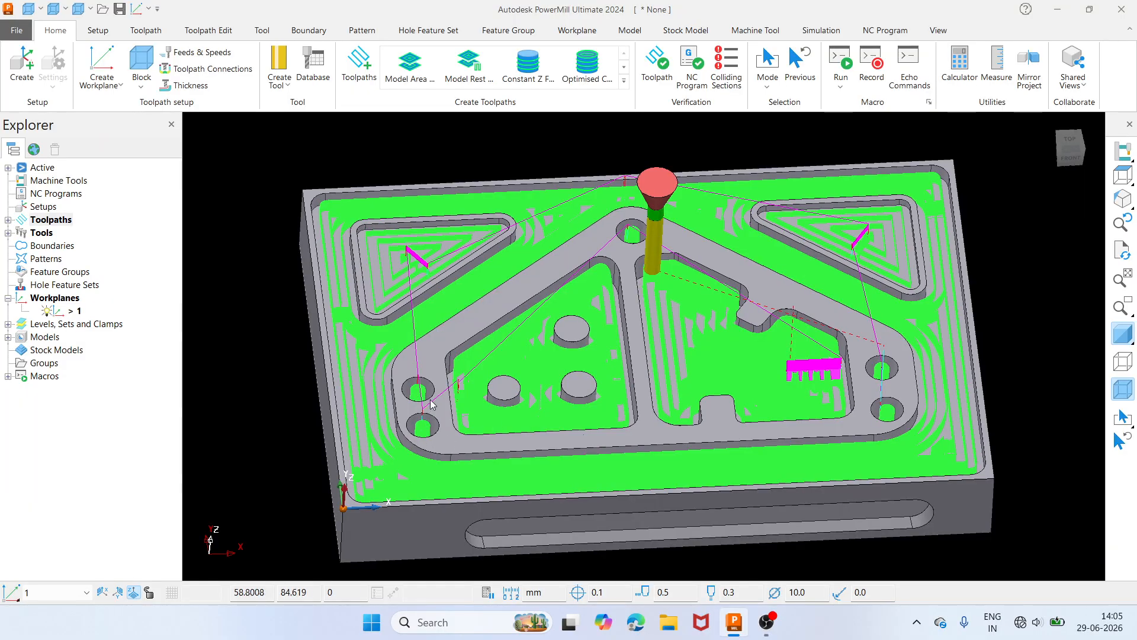
click(1121, 177)
middle_drag(726, 368, 637, 189)
scroll(660, 313, up, 6)
scroll(637, 189, down, 3)
middle_drag(727, 351, 692, 323)
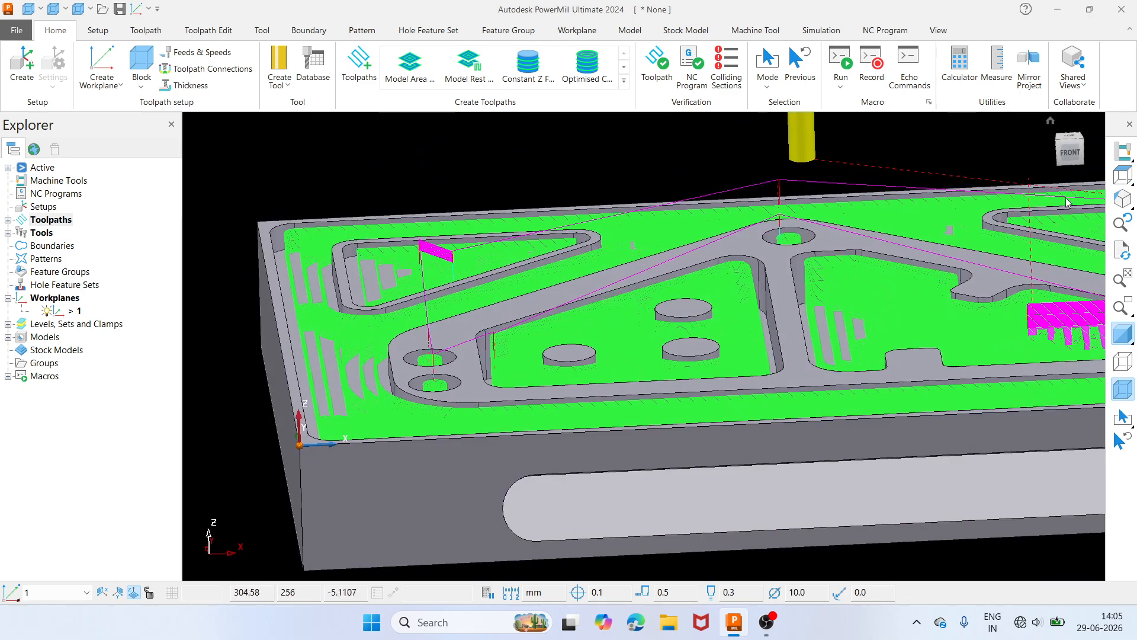
click(1123, 176)
middle_drag(681, 380, 667, 213)
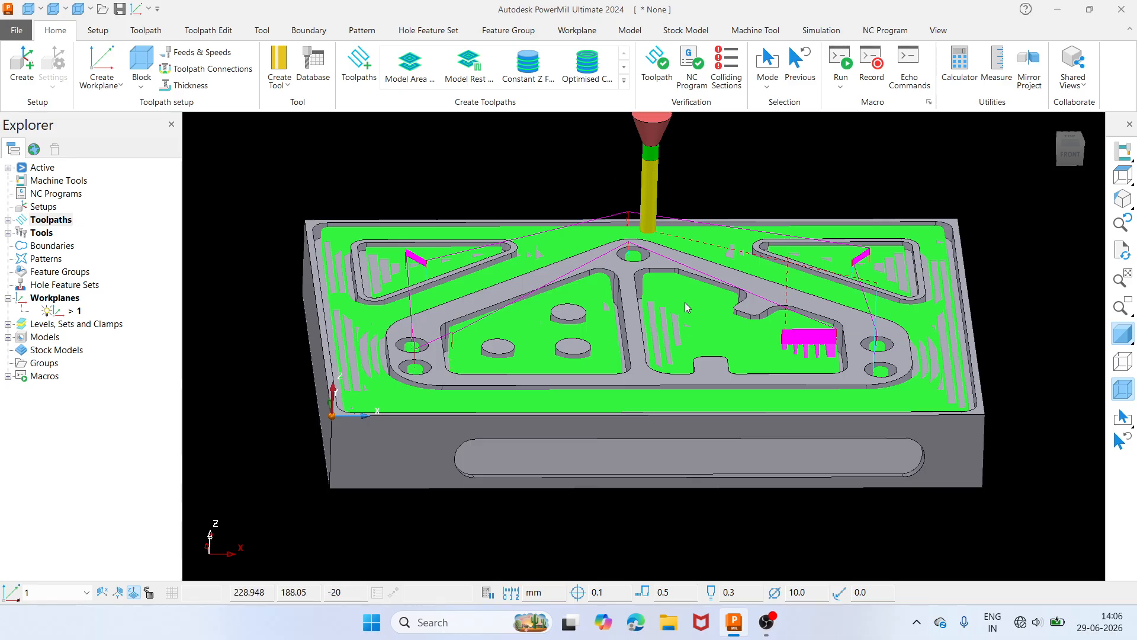
click(1121, 177)
middle_drag(770, 367, 832, 248)
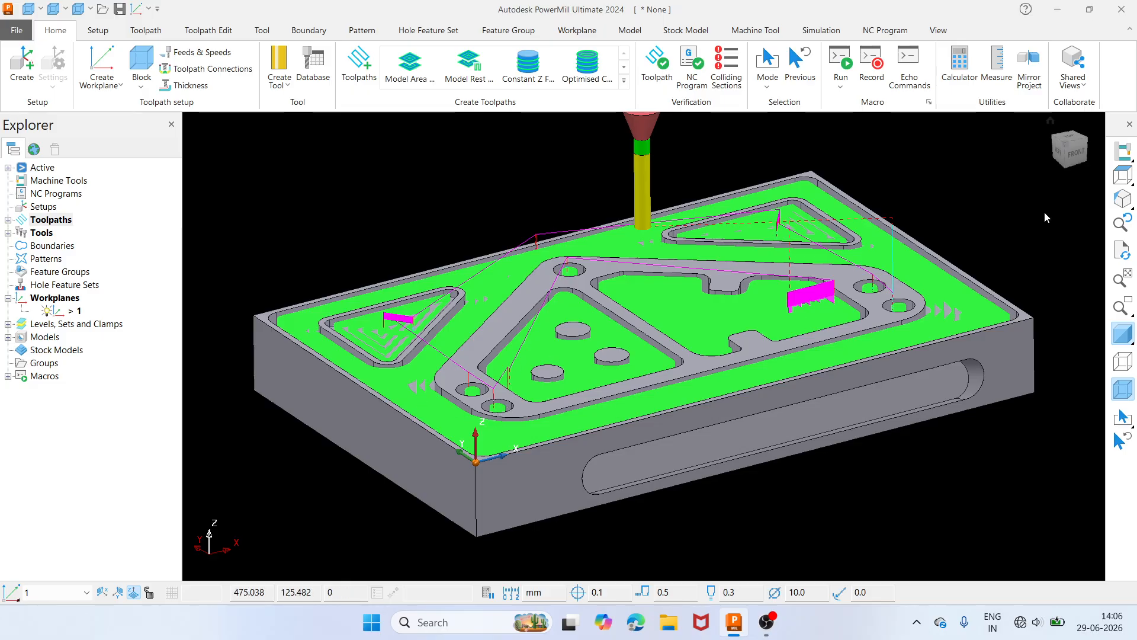
click(1123, 176)
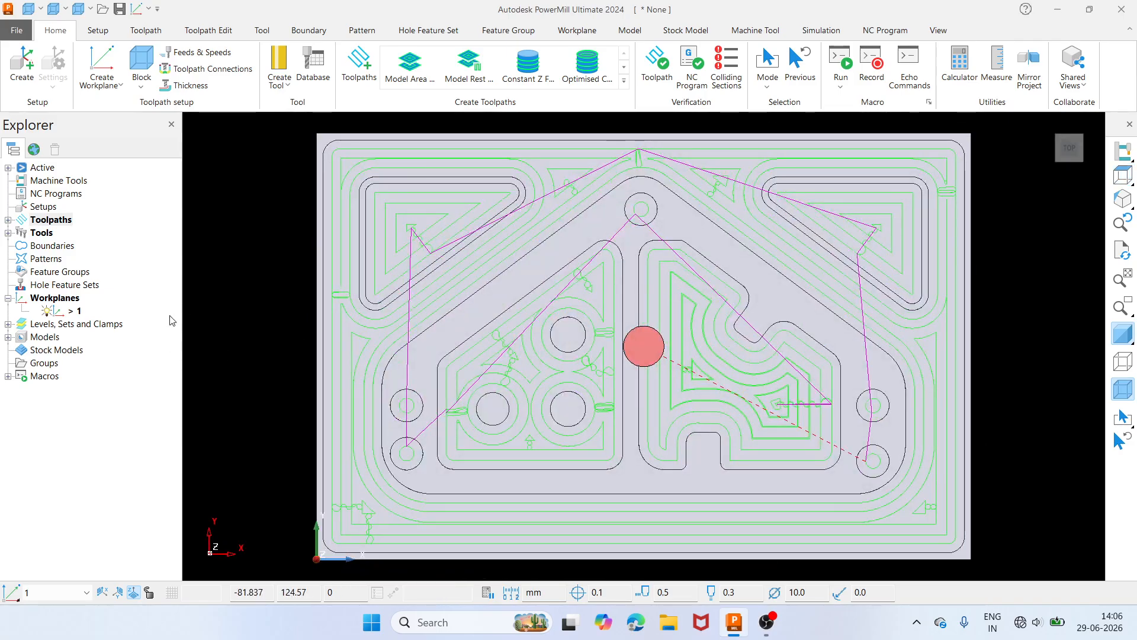
- Expand the project's toolpath and tool lists to show their entries, and view the part at an angle
click(7, 220)
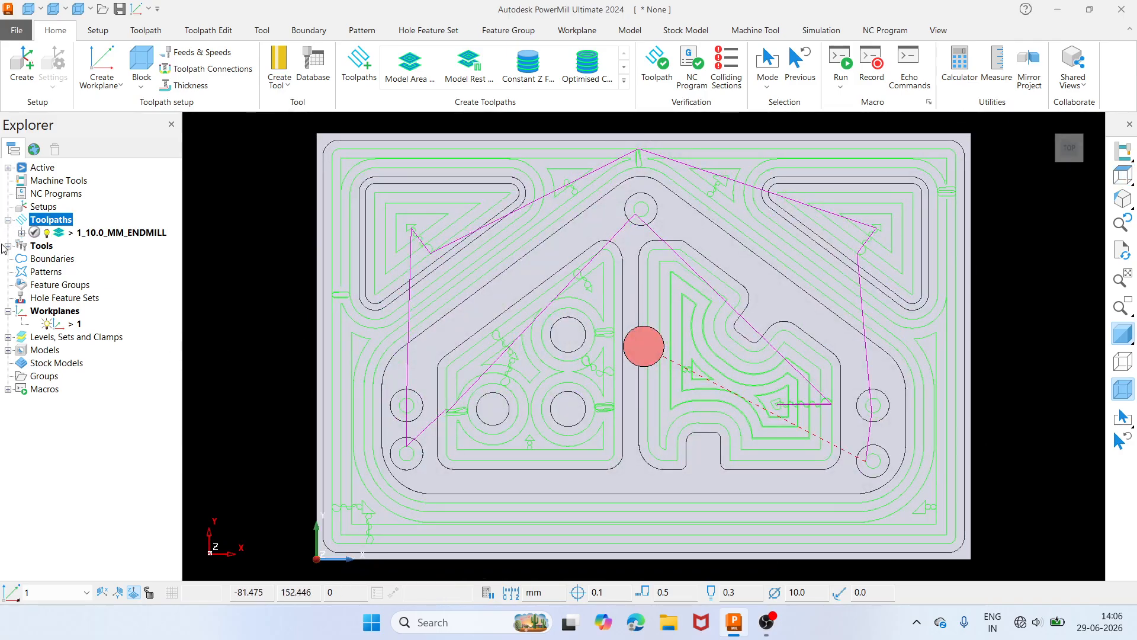
click(7, 246)
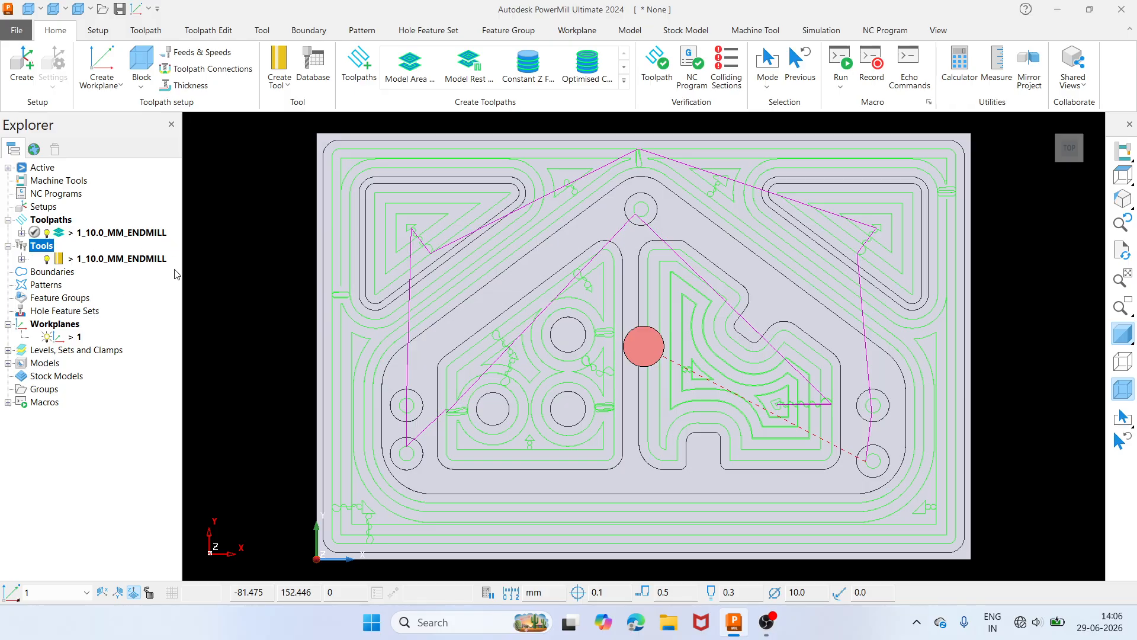
mouse_move(600, 371)
middle_down()
mouse_move(554, 288)
mouse_move(577, 294)
mouse_move(459, 253)
middle_up()
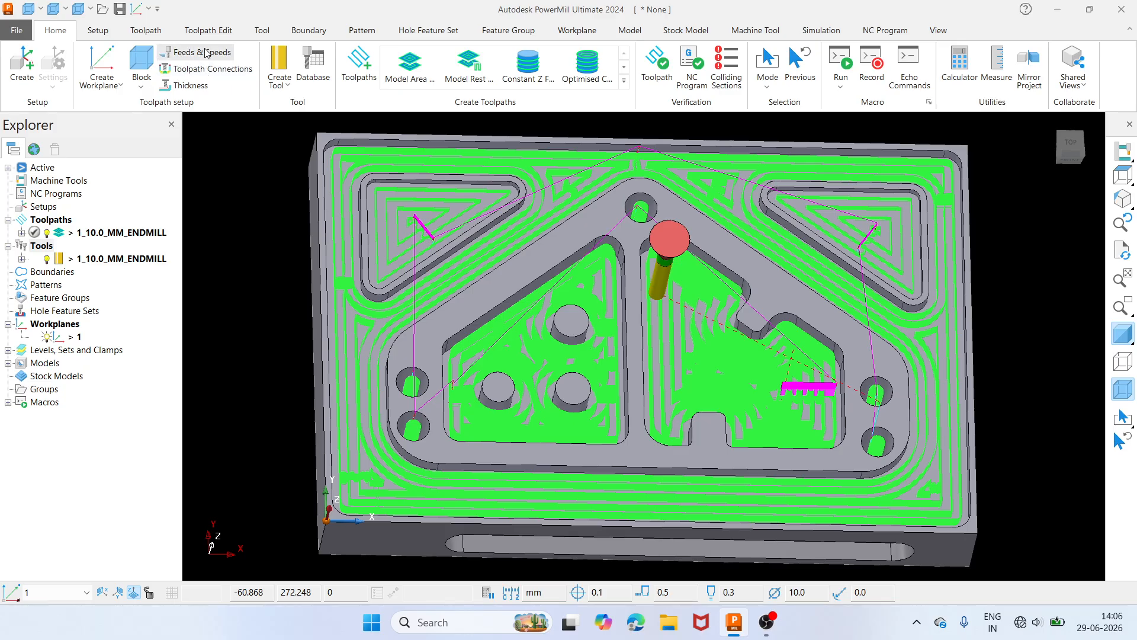
- Open the toolpath connection settings and calculate the safe area's rapid and plunge heights from the block and model
click(95, 31)
click(145, 31)
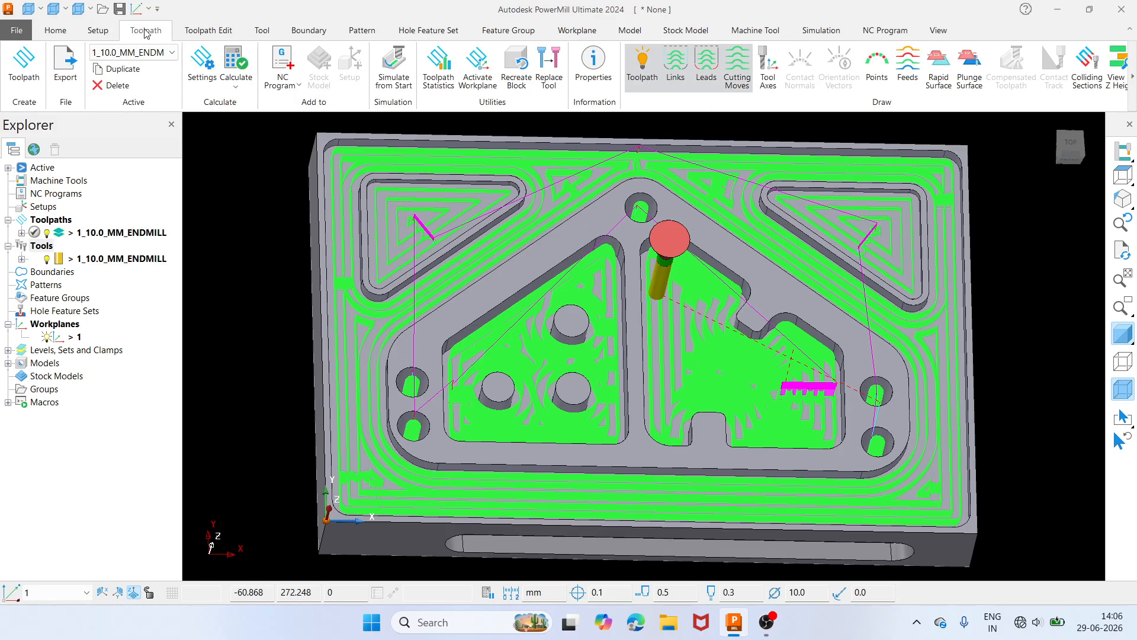
click(209, 33)
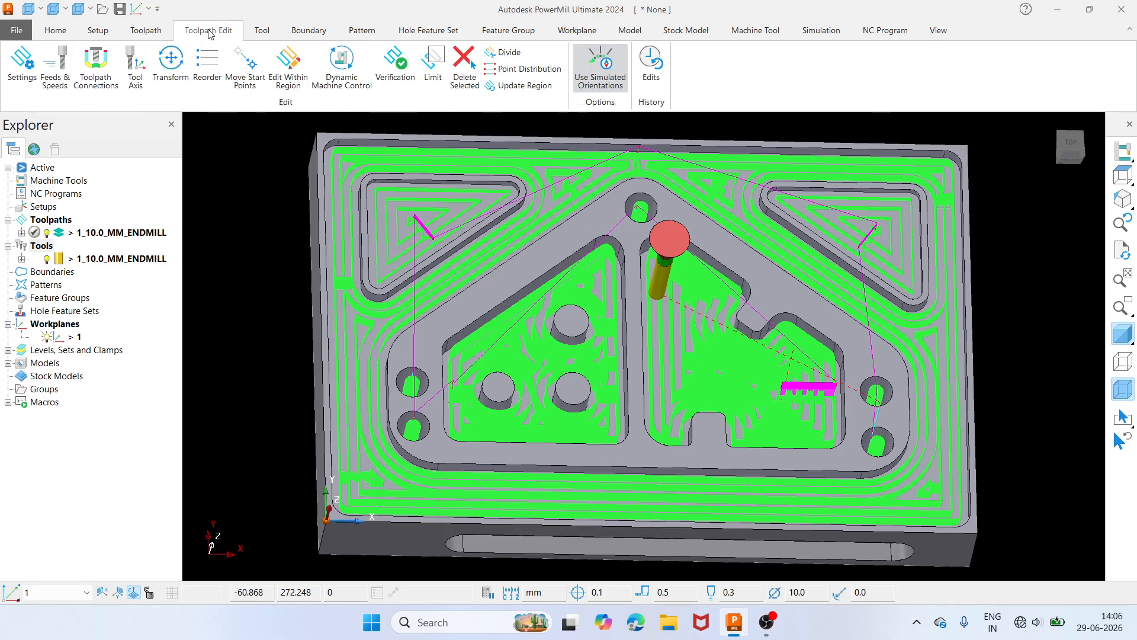
click(94, 81)
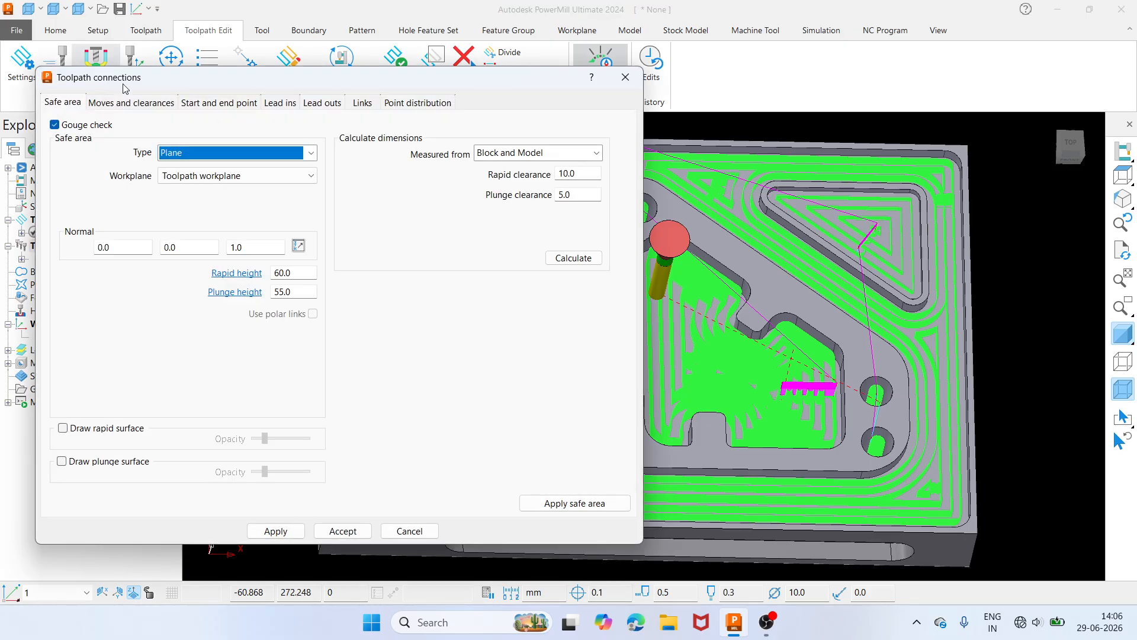
drag(183, 79, 327, 48)
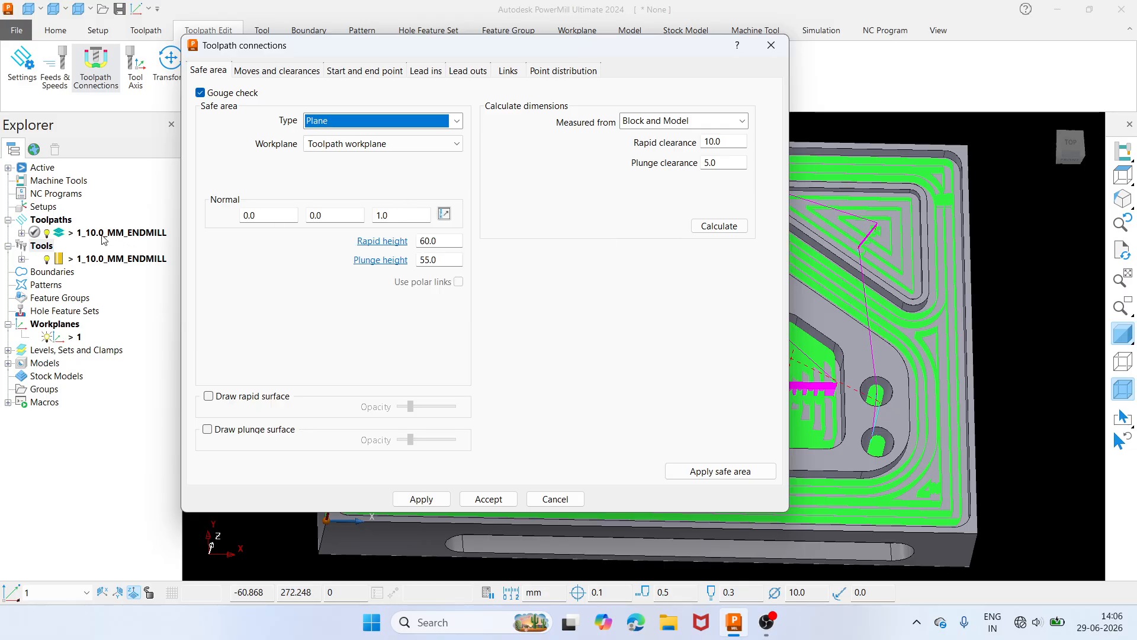
mouse_move(91, 241)
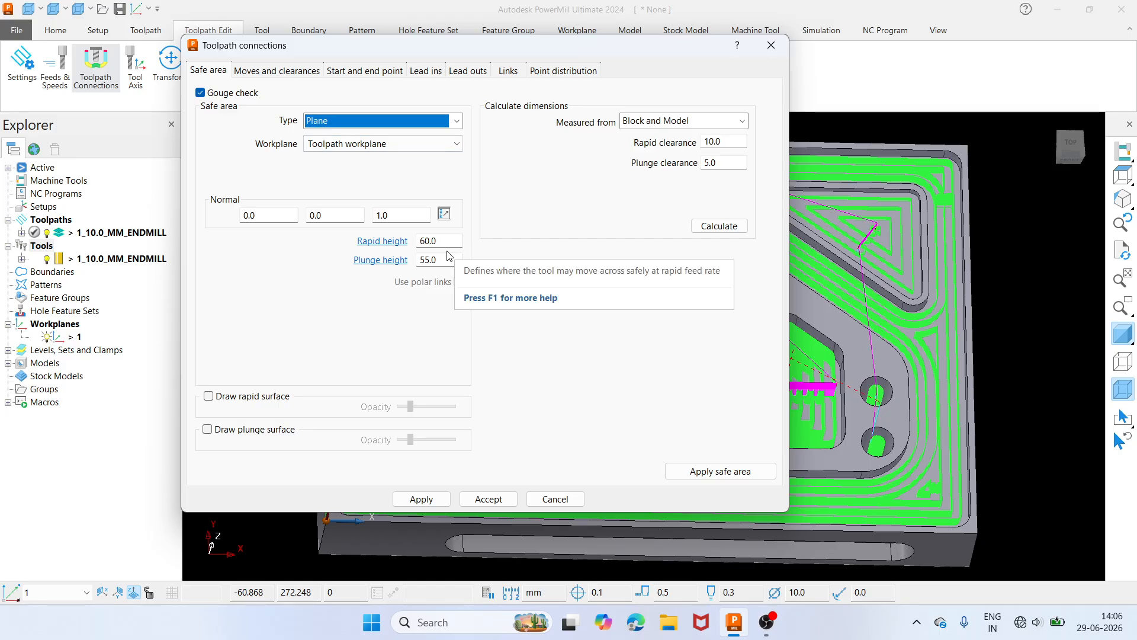
click(737, 227)
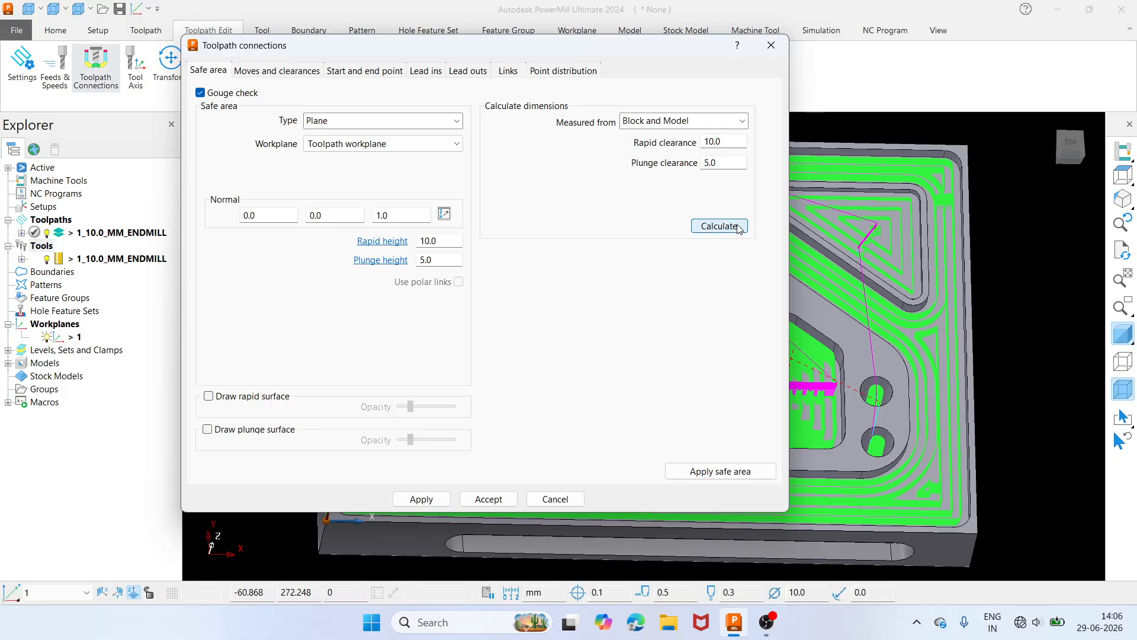
middle_drag(853, 435, 937, 271)
middle_drag(777, 368, 642, 368)
click(507, 283)
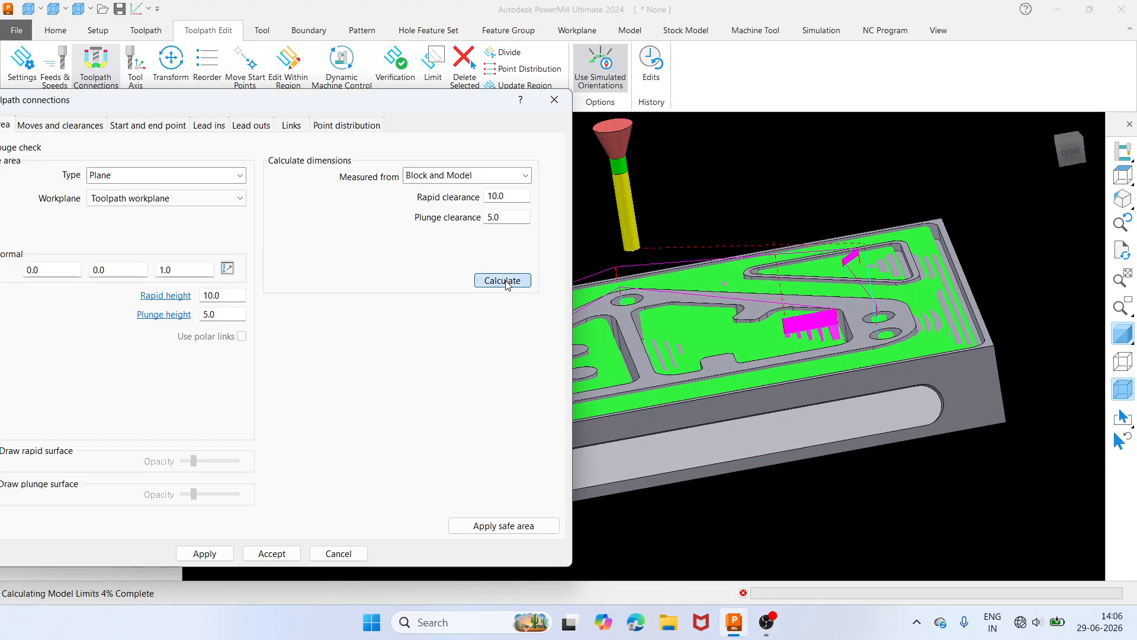
- Set the safe area's rapid clearance to 50 mm, recalculate the heights and apply the safe area to the toolpath
double_click(518, 195)
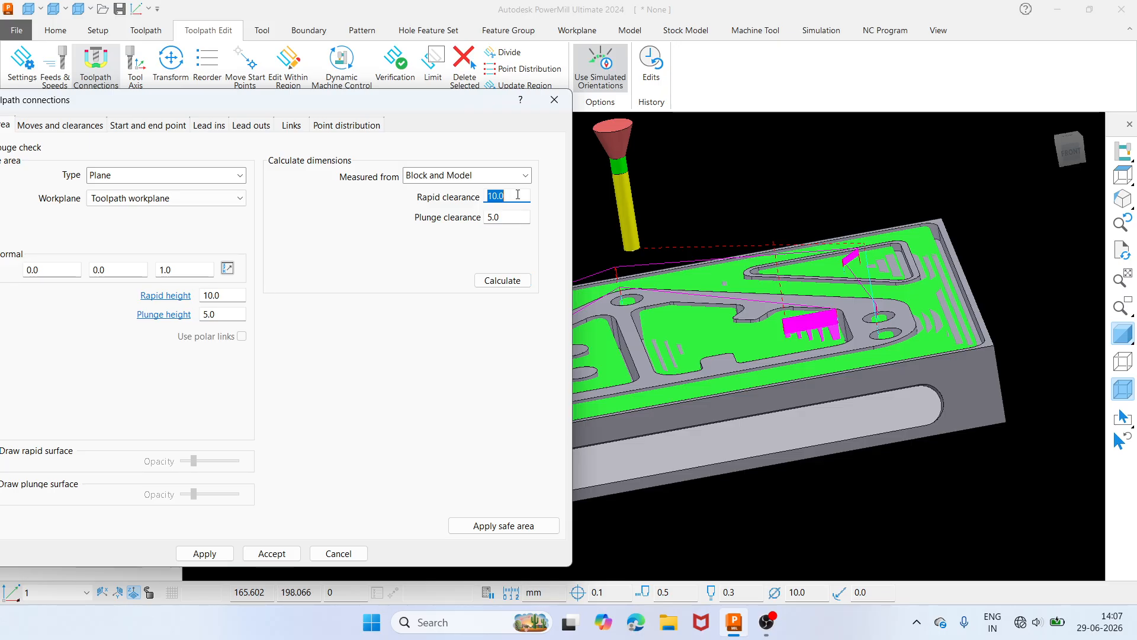
text(50)
key(Return)
click(514, 282)
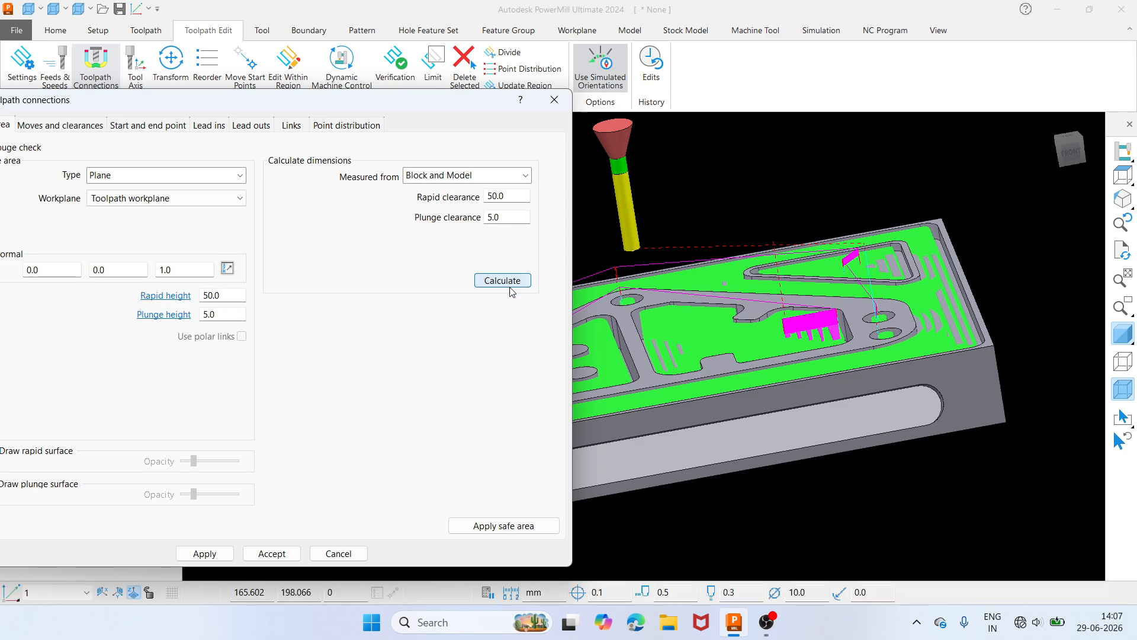
click(494, 527)
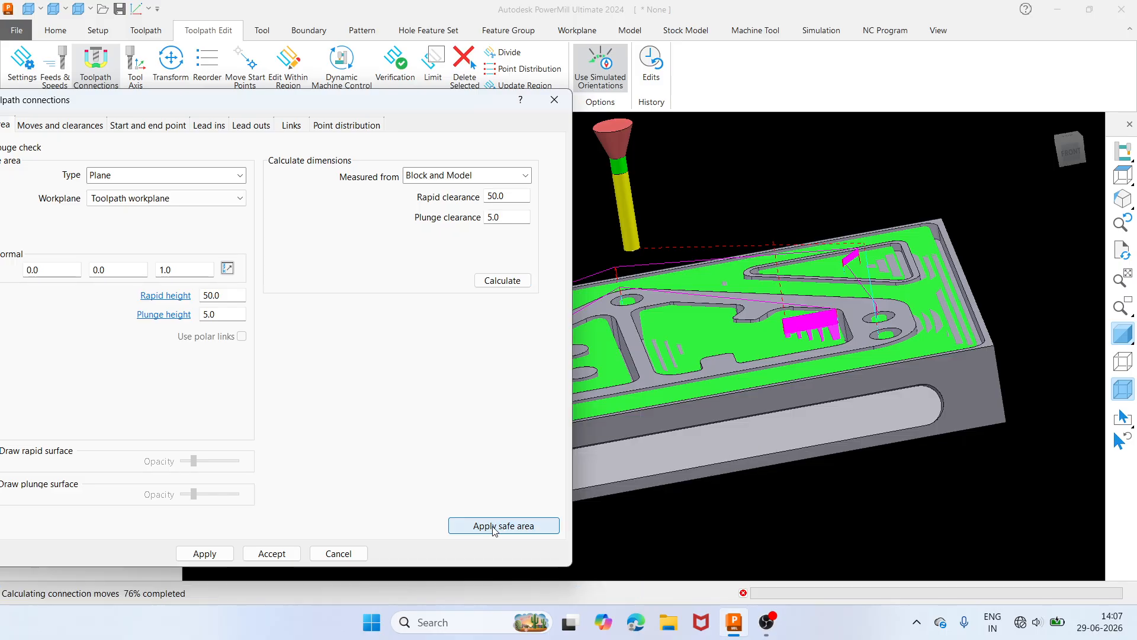
- Reduce the rapid clearance to 10 mm, recalculate and apply the safe area, and inspect the tool's height above the part
double_click(513, 197)
text(10)
key(Return)
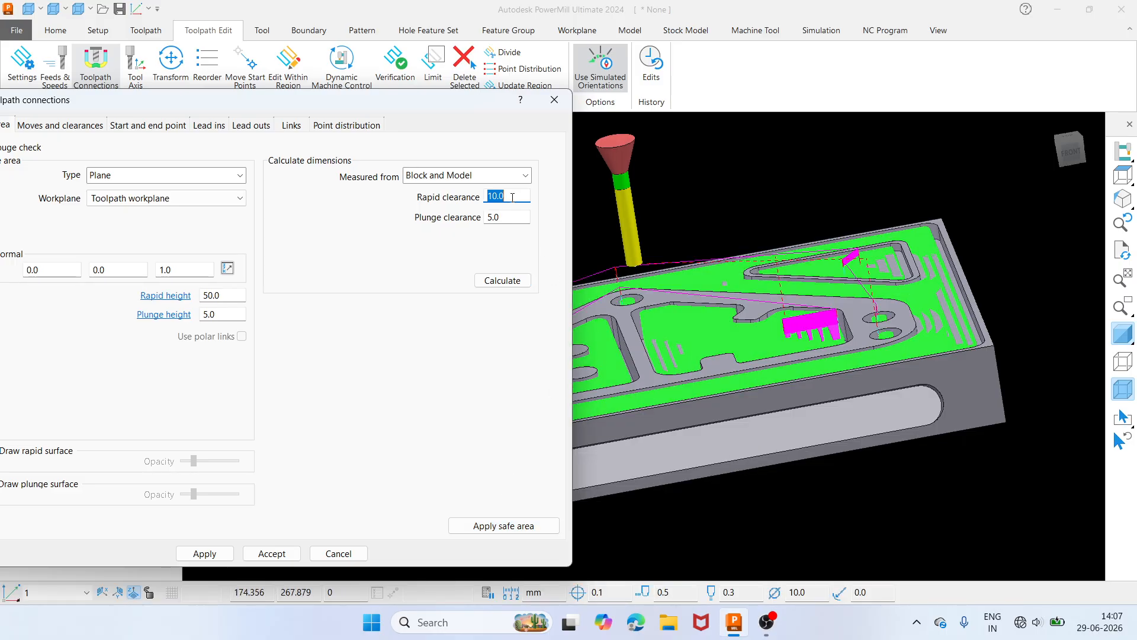
click(492, 279)
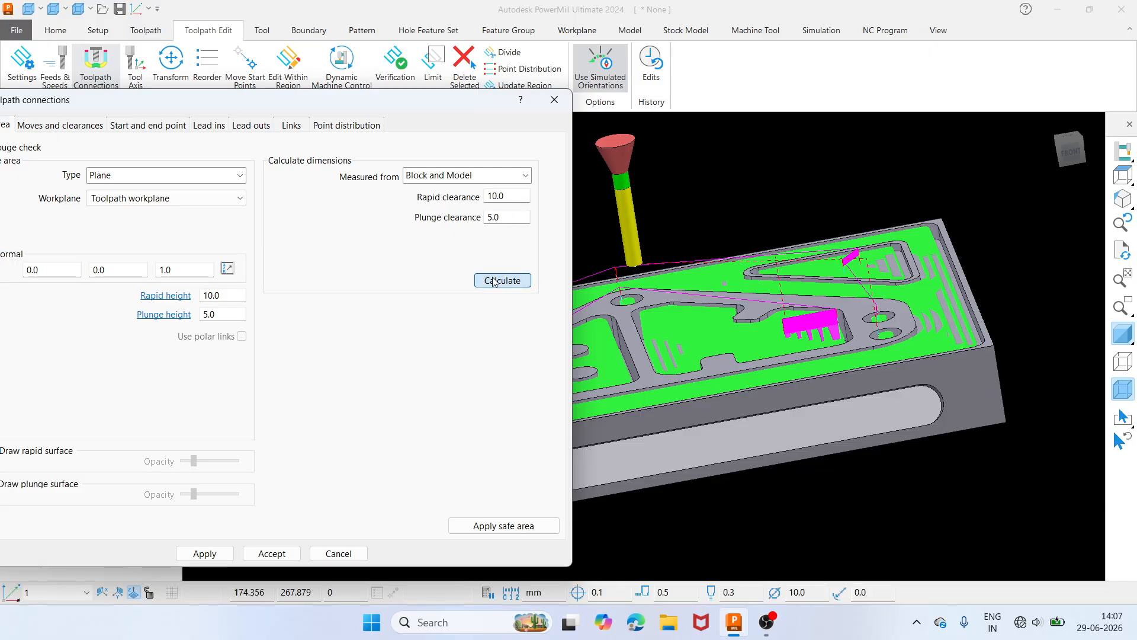
click(521, 526)
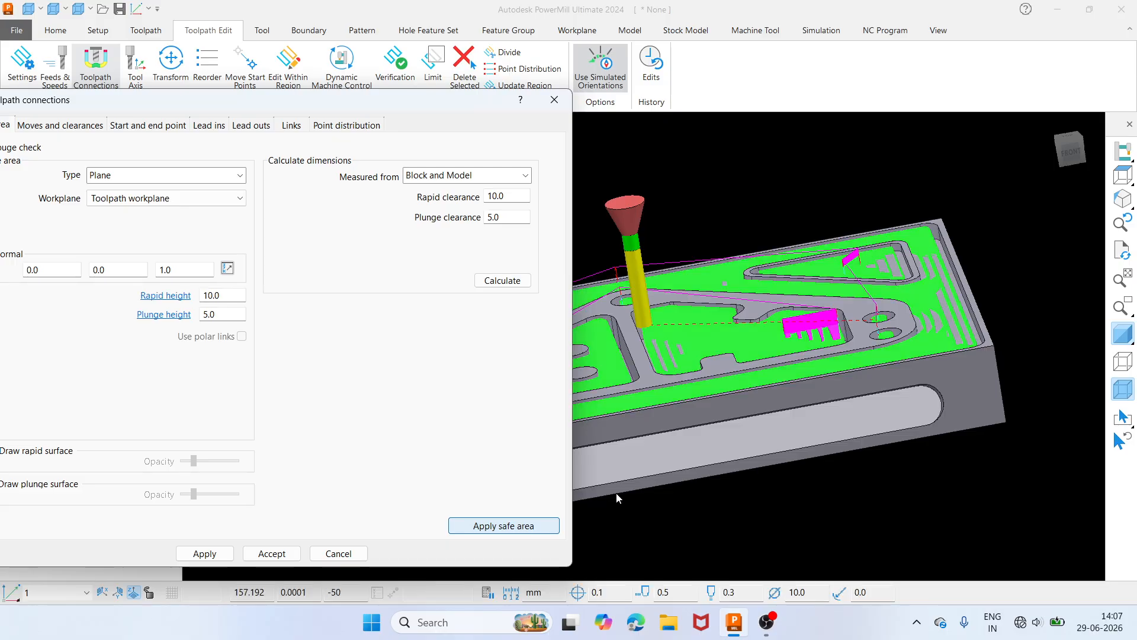
middle_drag(674, 351, 611, 358)
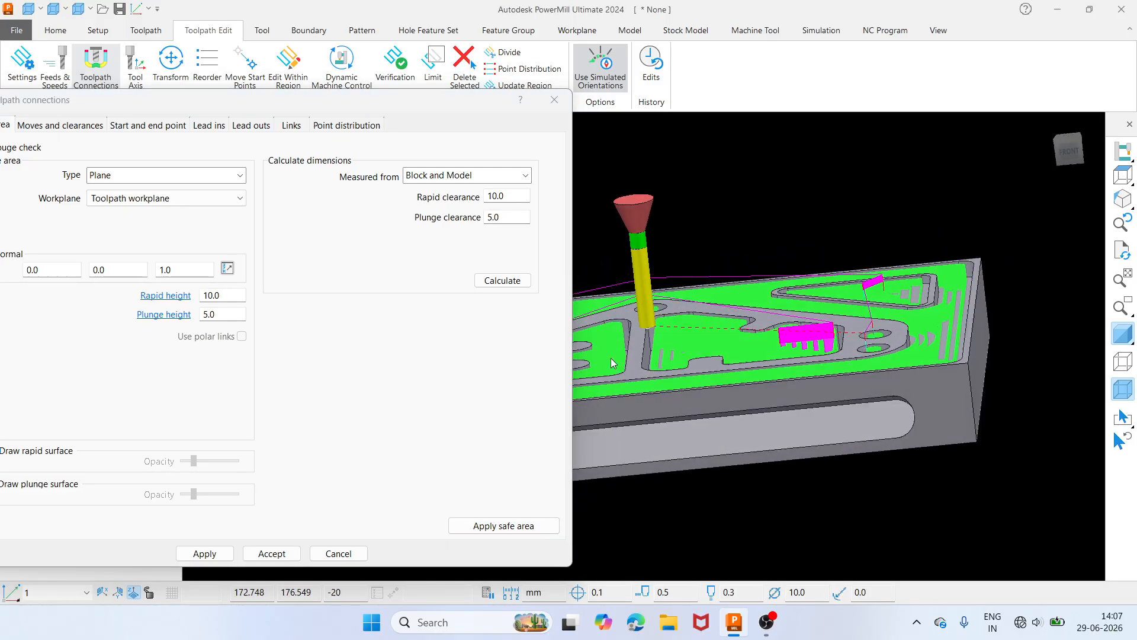
scroll(616, 344, up, 4)
middle_drag(626, 320, 752, 321)
- Raise the rapid clearance back to 50 mm, recalculate the safe area heights and reapply them to the toolpath
double_click(521, 197)
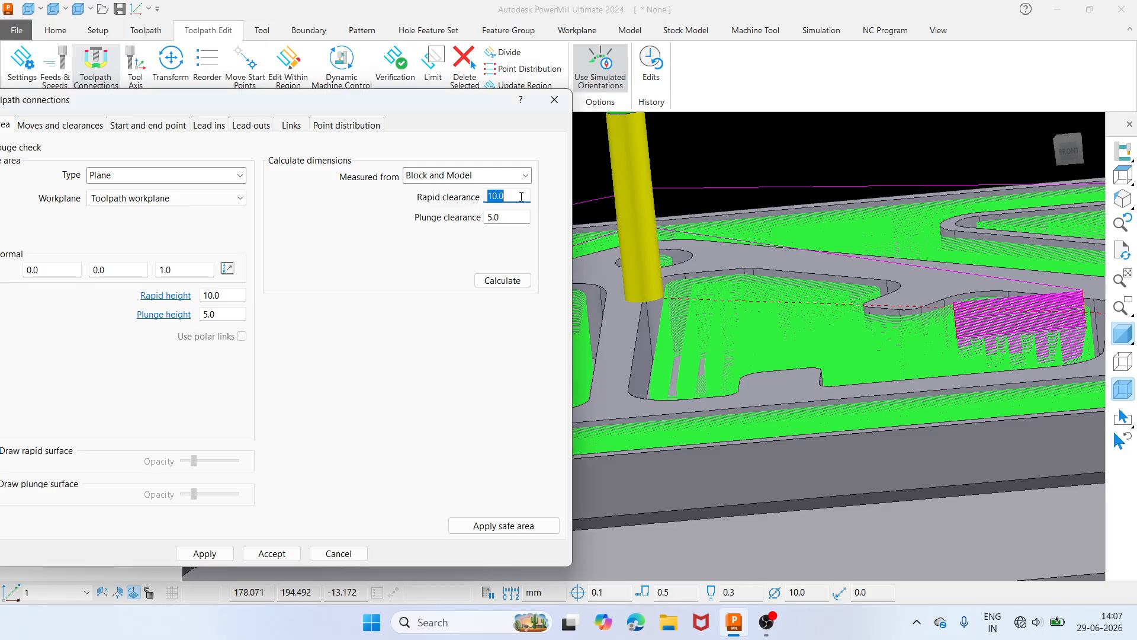
text(50.0)
key(Return)
click(513, 525)
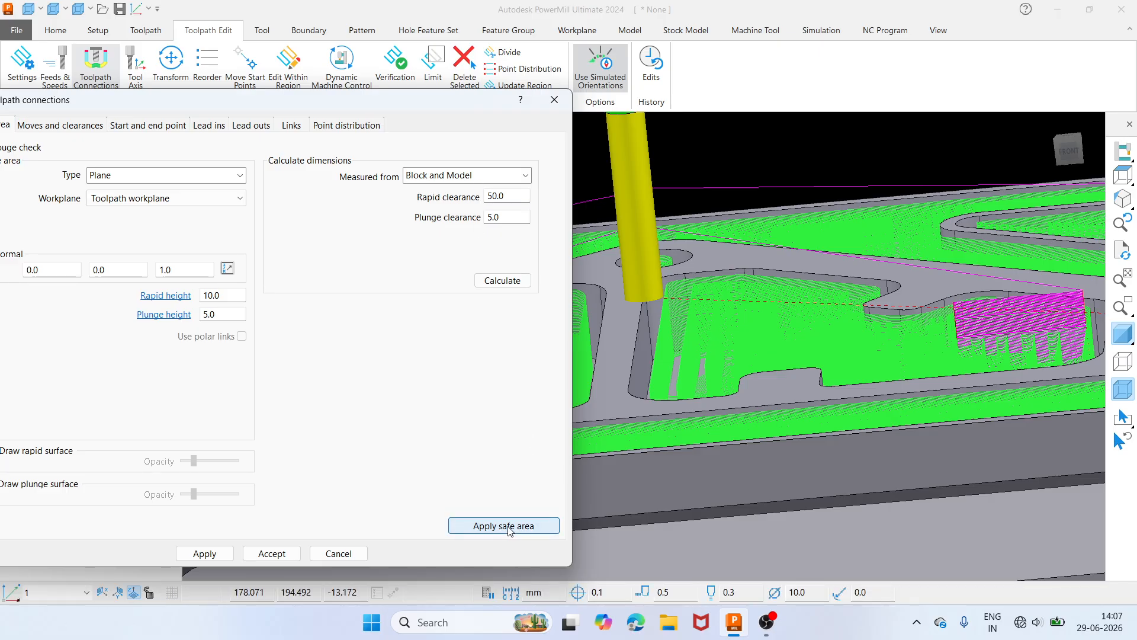
click(513, 525)
click(513, 282)
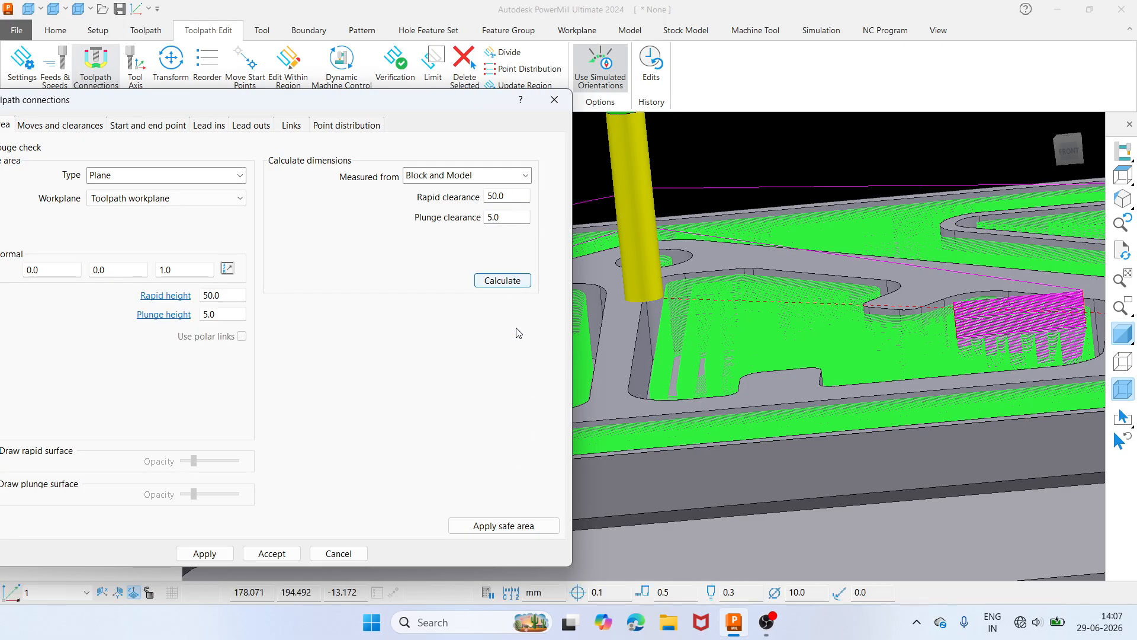
click(526, 521)
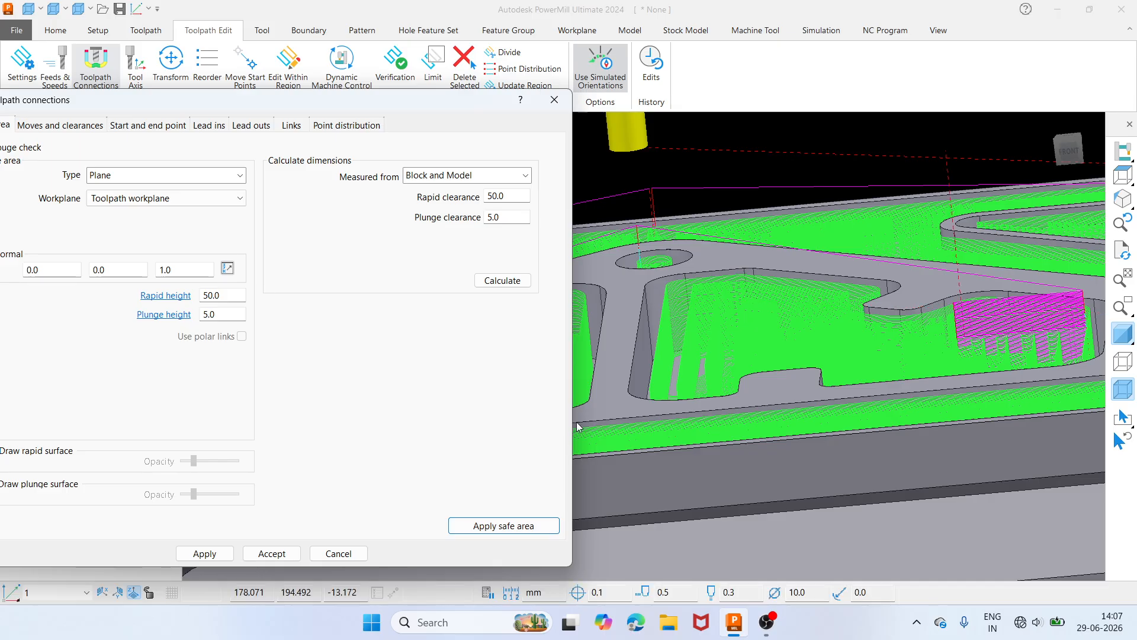
scroll(702, 247, down, 4)
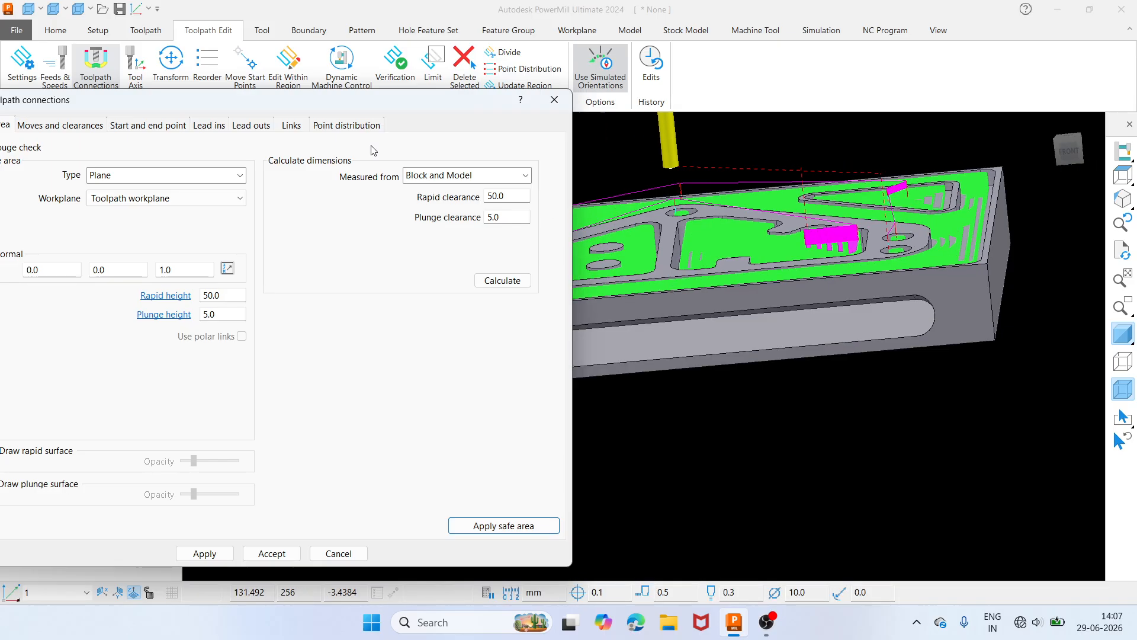
- Change the toolpath's start point to First point safe and apply it
drag(288, 98, 398, 40)
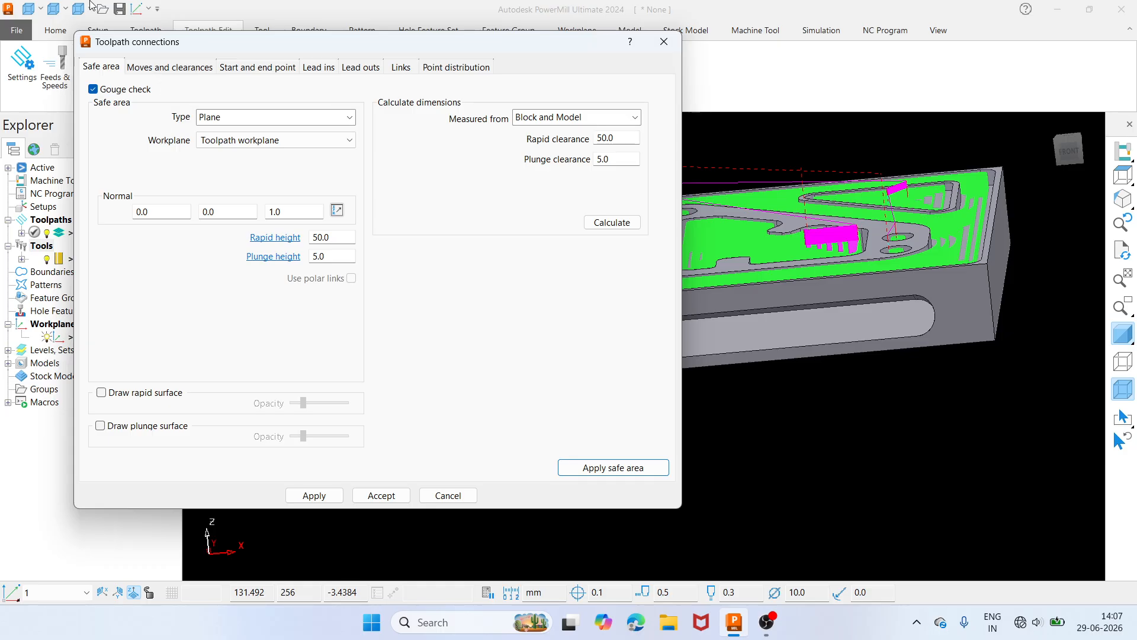
click(172, 70)
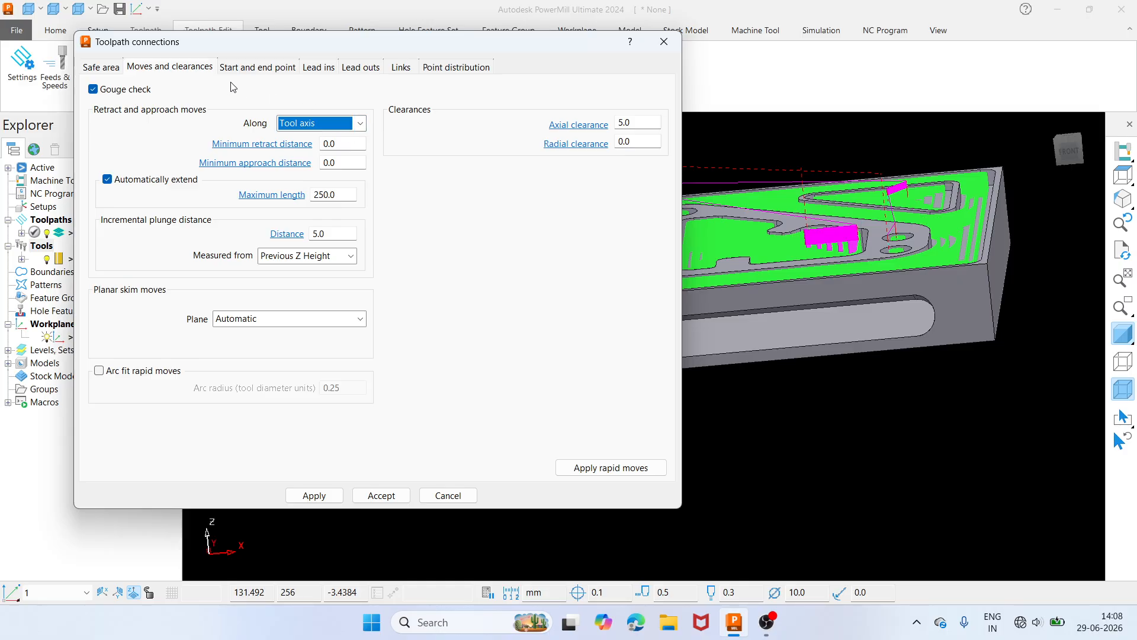
click(256, 69)
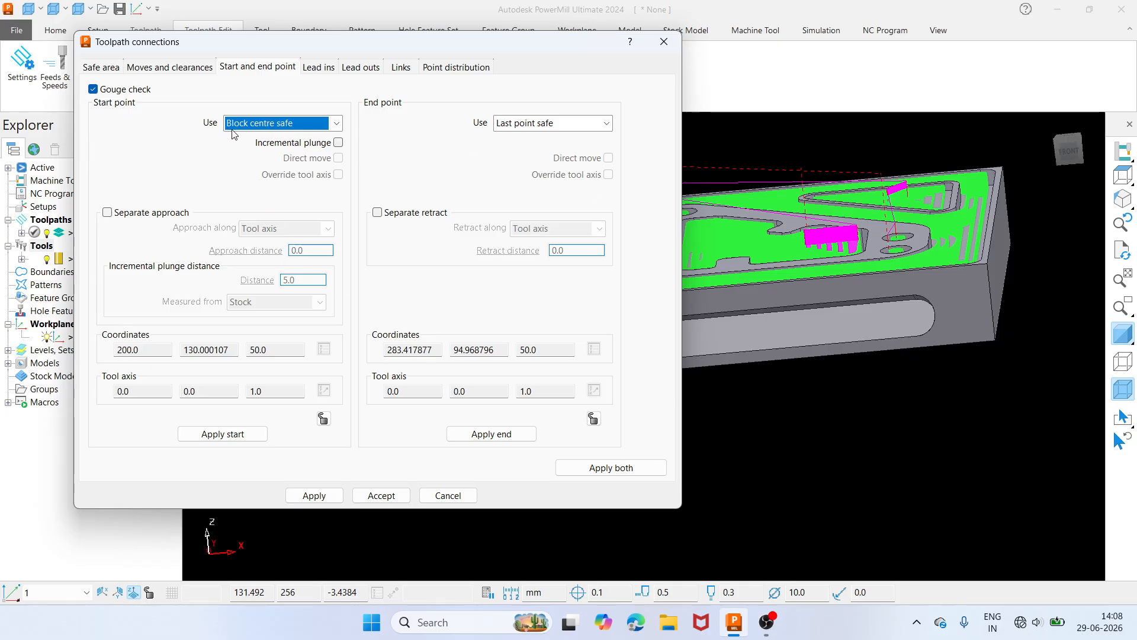
middle_drag(826, 275, 847, 358)
scroll(846, 358, up, 8)
middle_drag(816, 286, 716, 251)
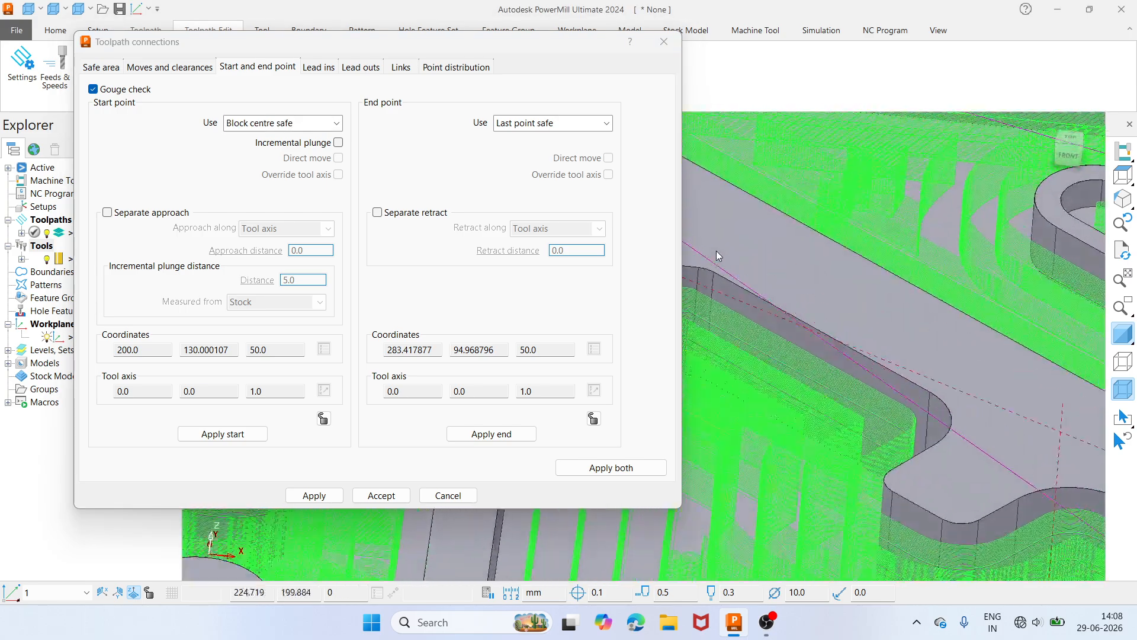
scroll(718, 250, down, 6)
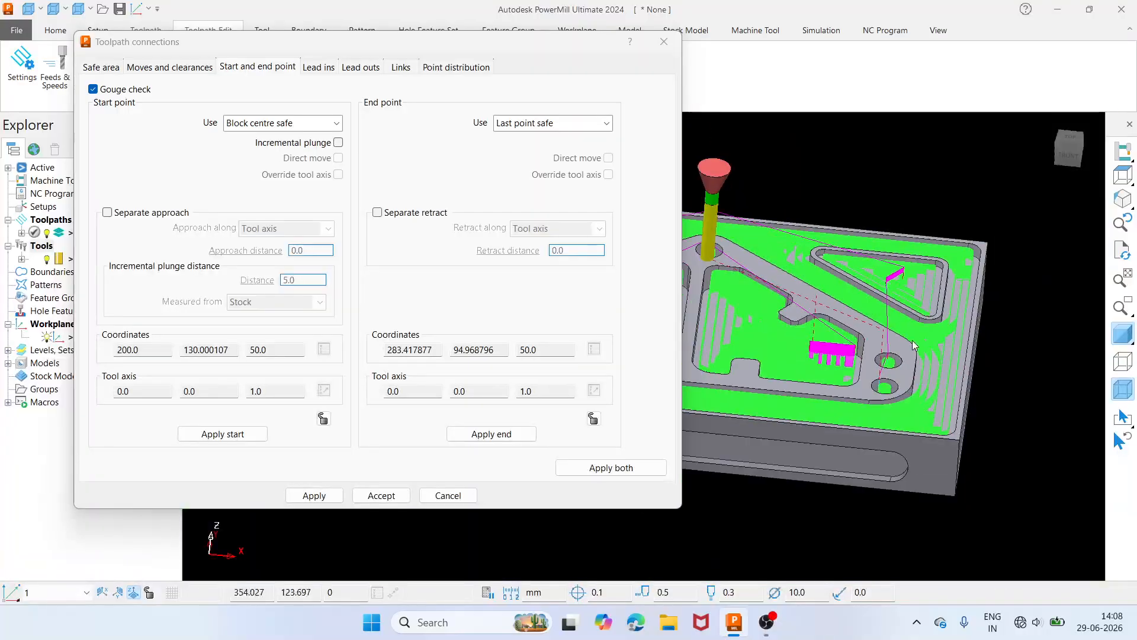
click(335, 124)
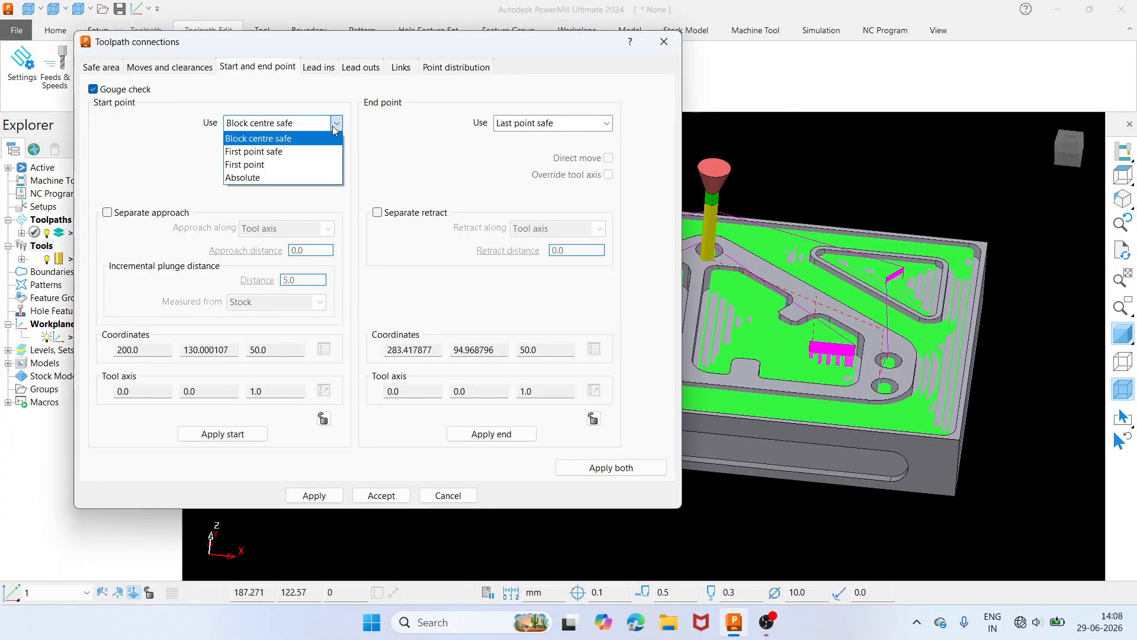
click(282, 152)
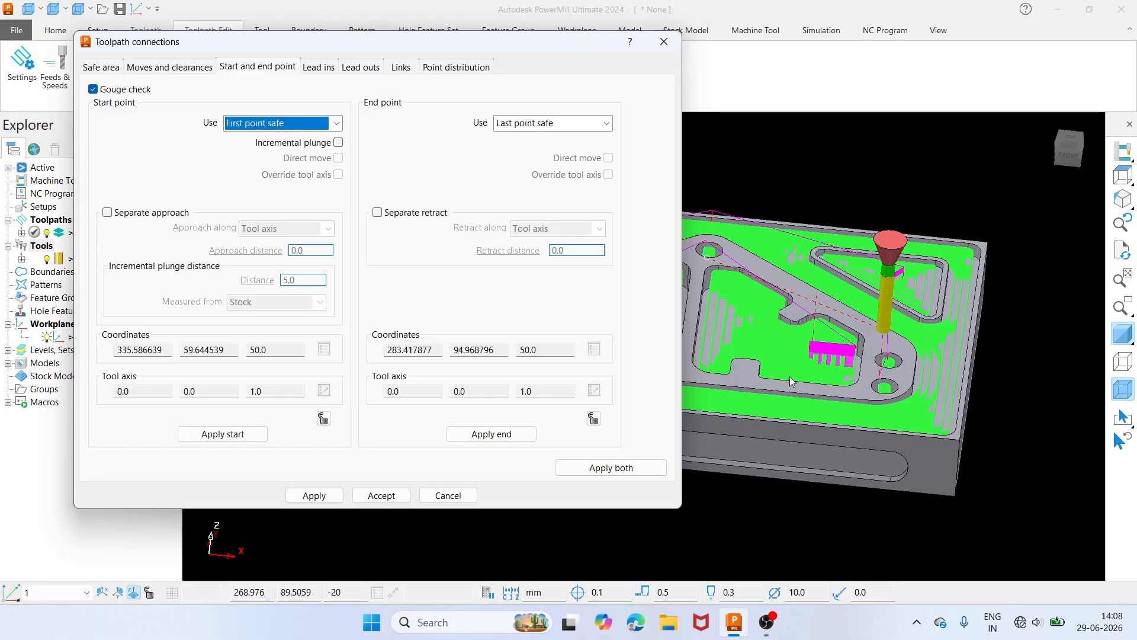
click(201, 436)
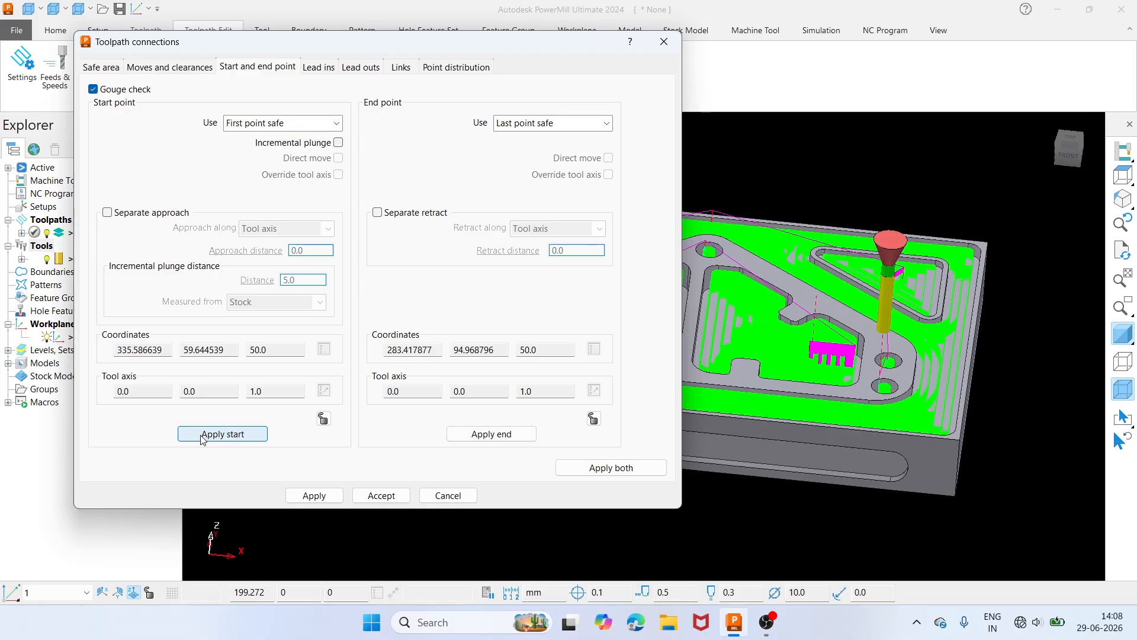
- Keep the end point at Last point safe and apply both the start and end points
click(557, 123)
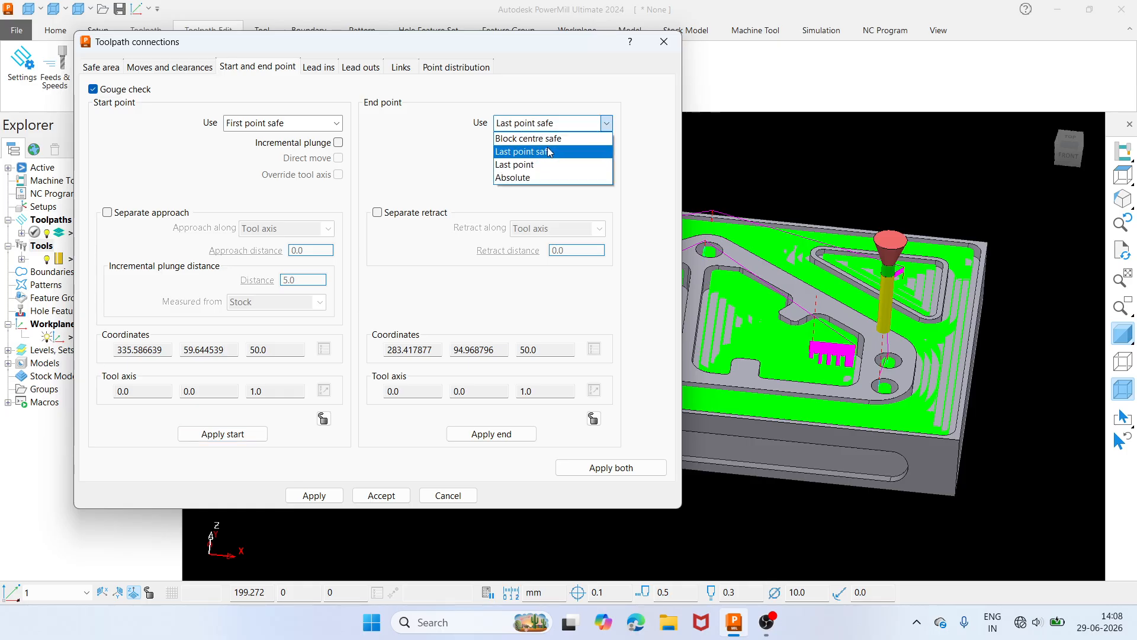
click(549, 151)
click(502, 435)
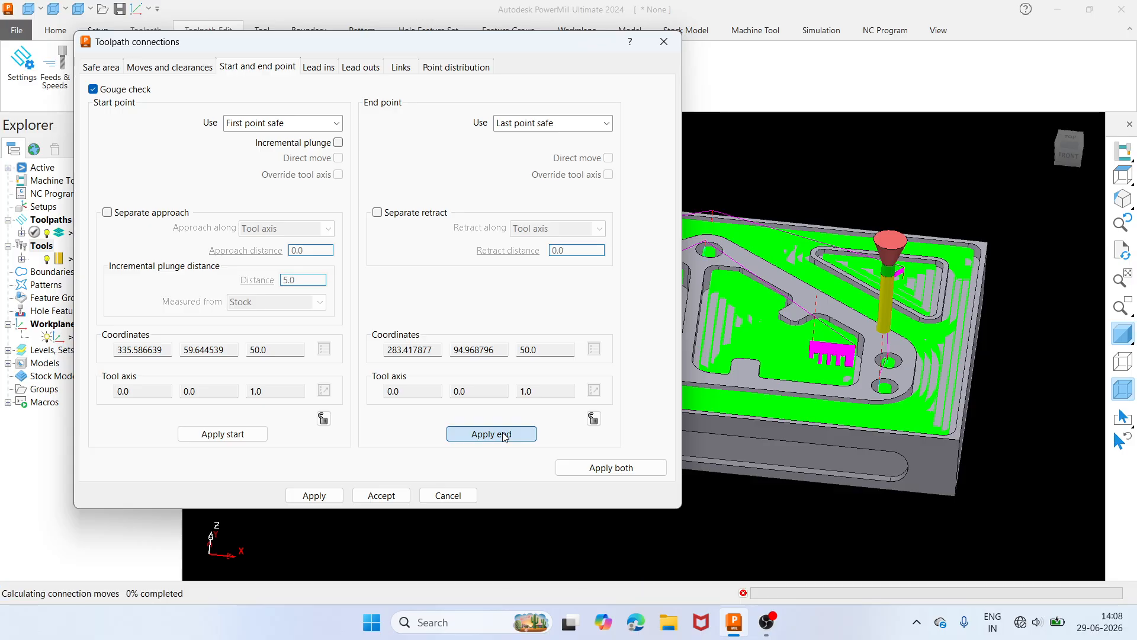
click(608, 472)
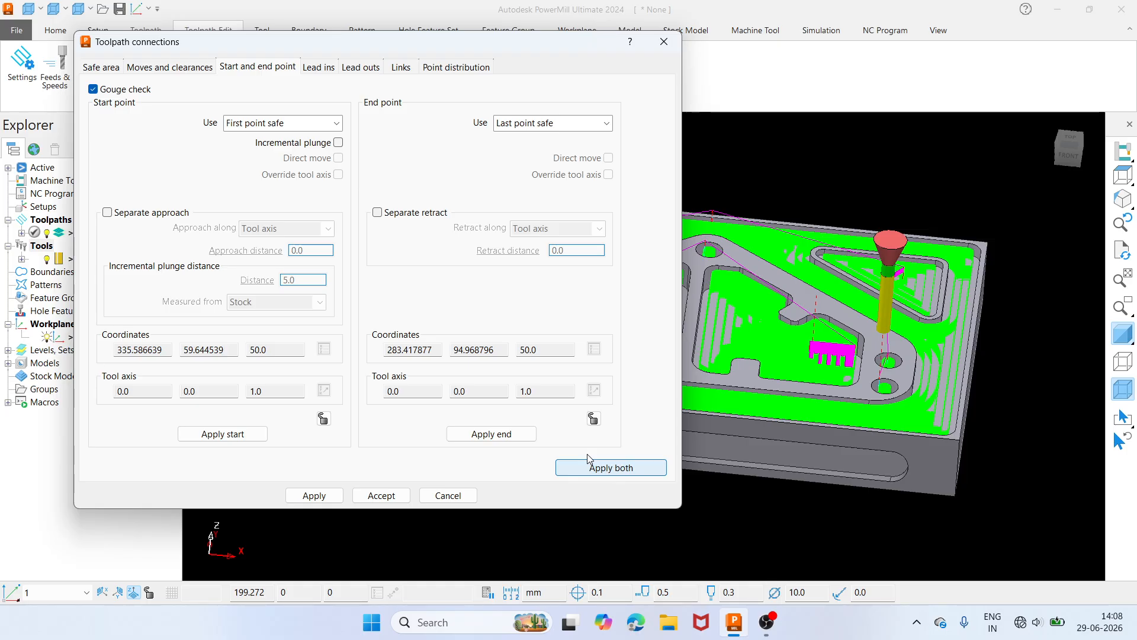
- Set the default link type to Safe and apply the links to the toolpath
click(328, 69)
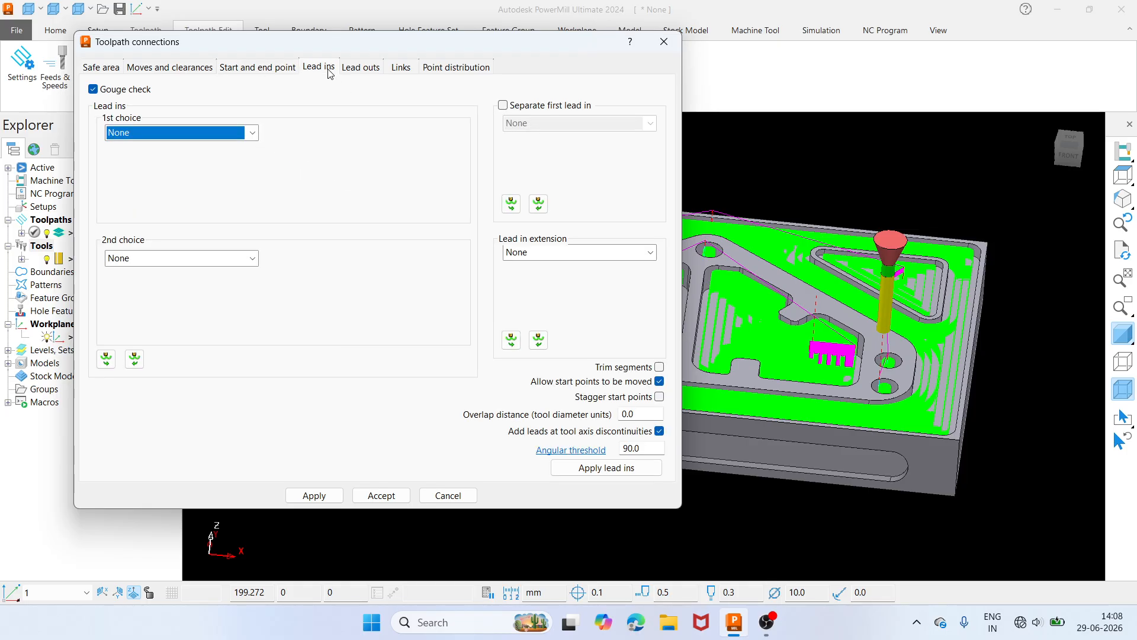
click(358, 69)
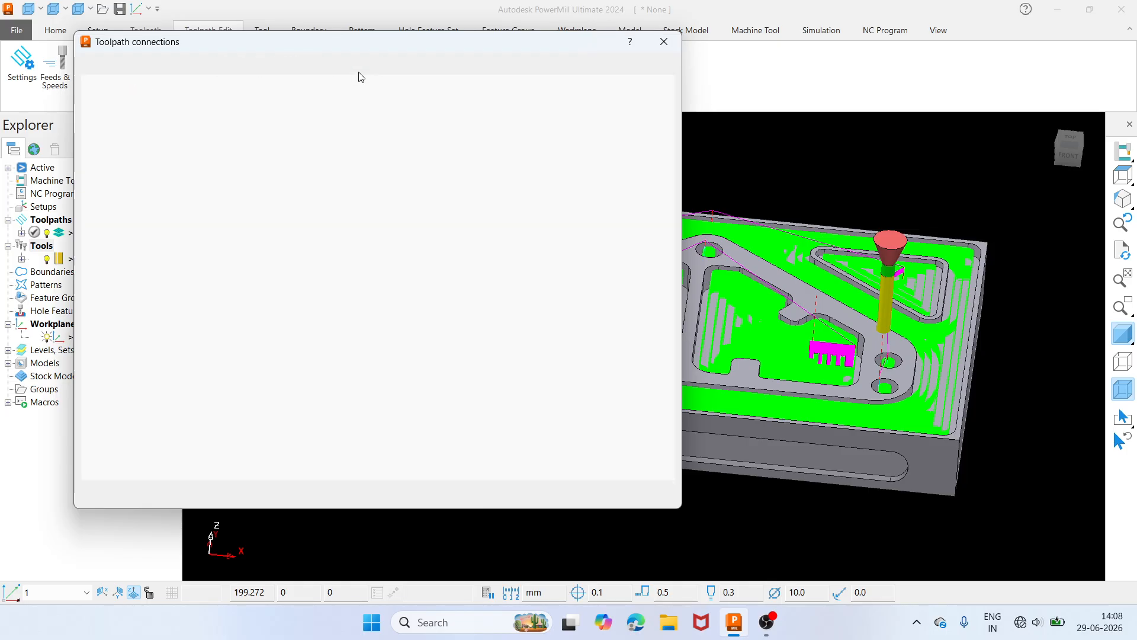
click(397, 67)
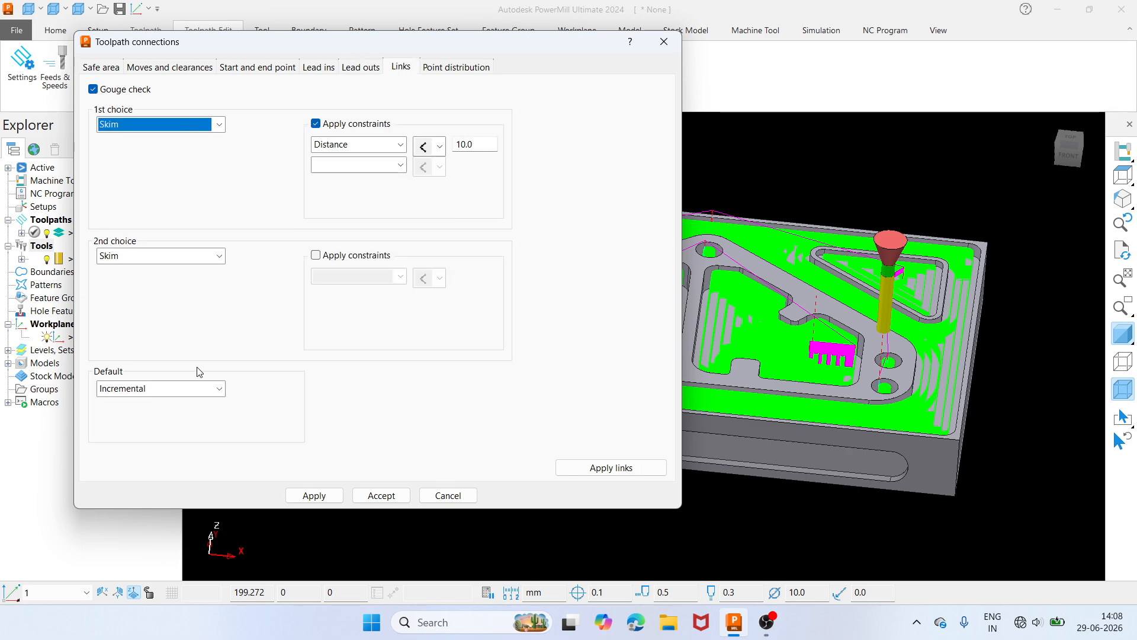
click(209, 389)
click(155, 400)
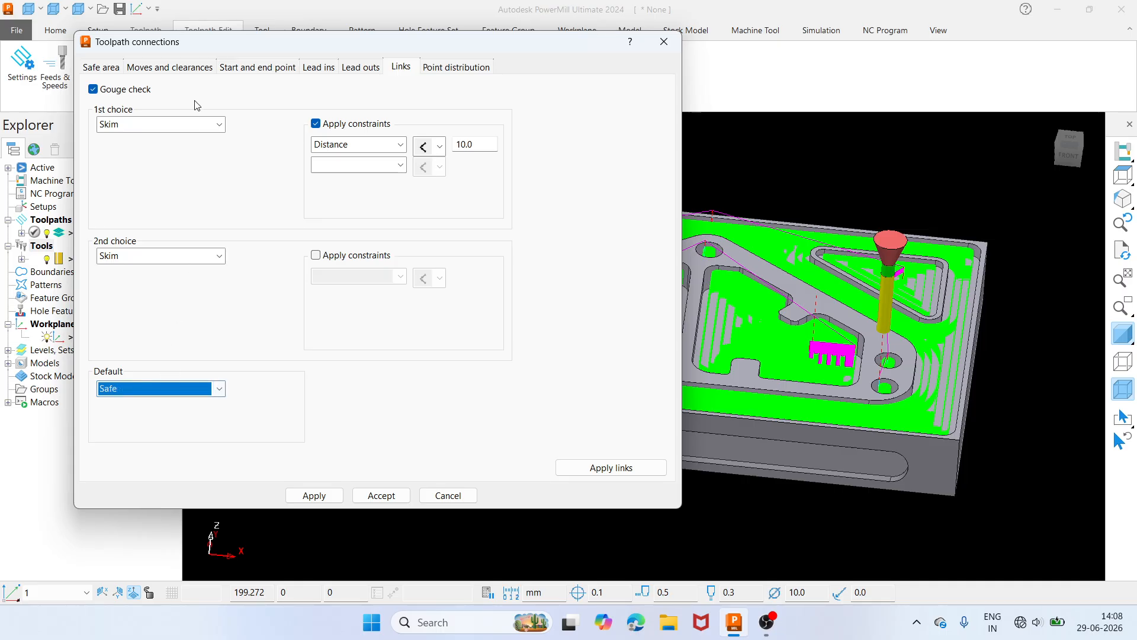
click(606, 468)
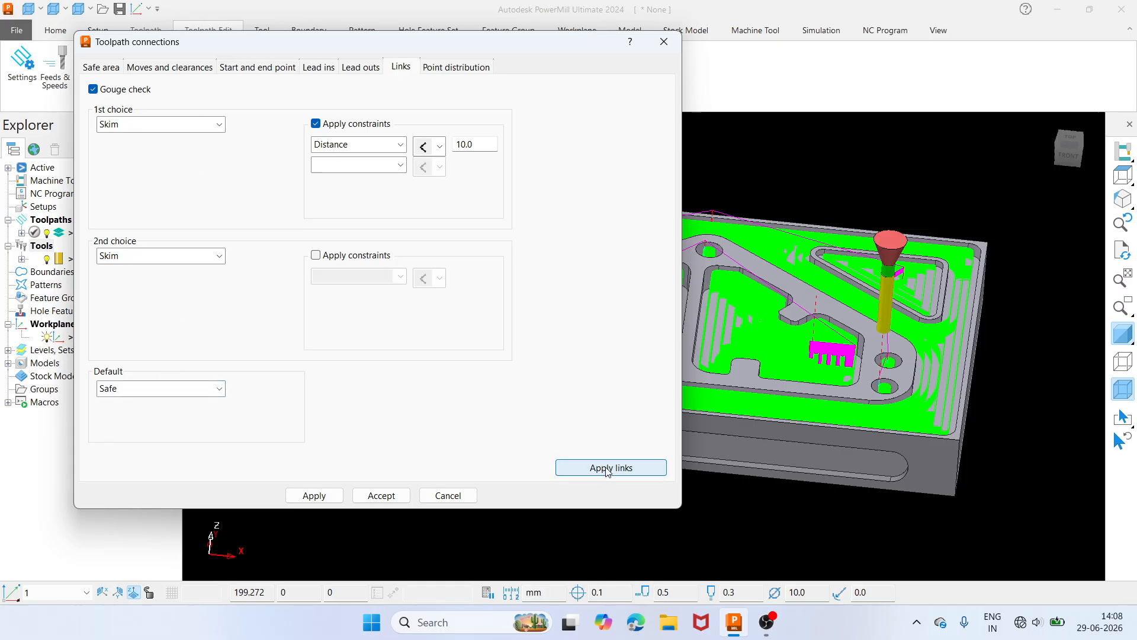
- Apply and accept the toolpath connection settings for the active toolpath
click(326, 501)
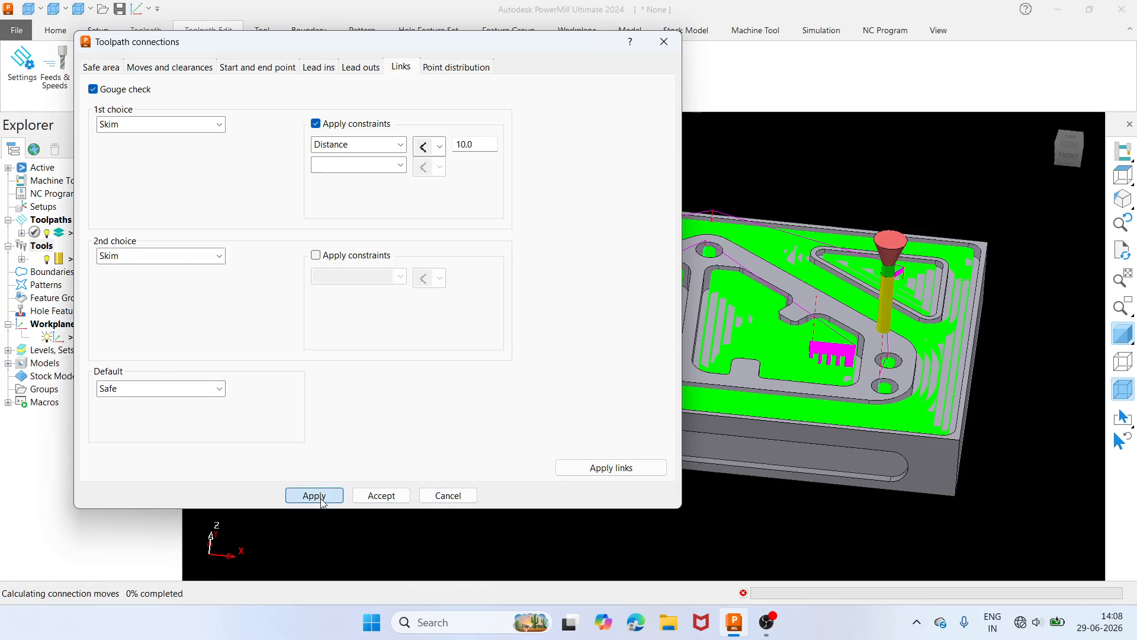
click(380, 496)
middle_drag(378, 491, 1024, 247)
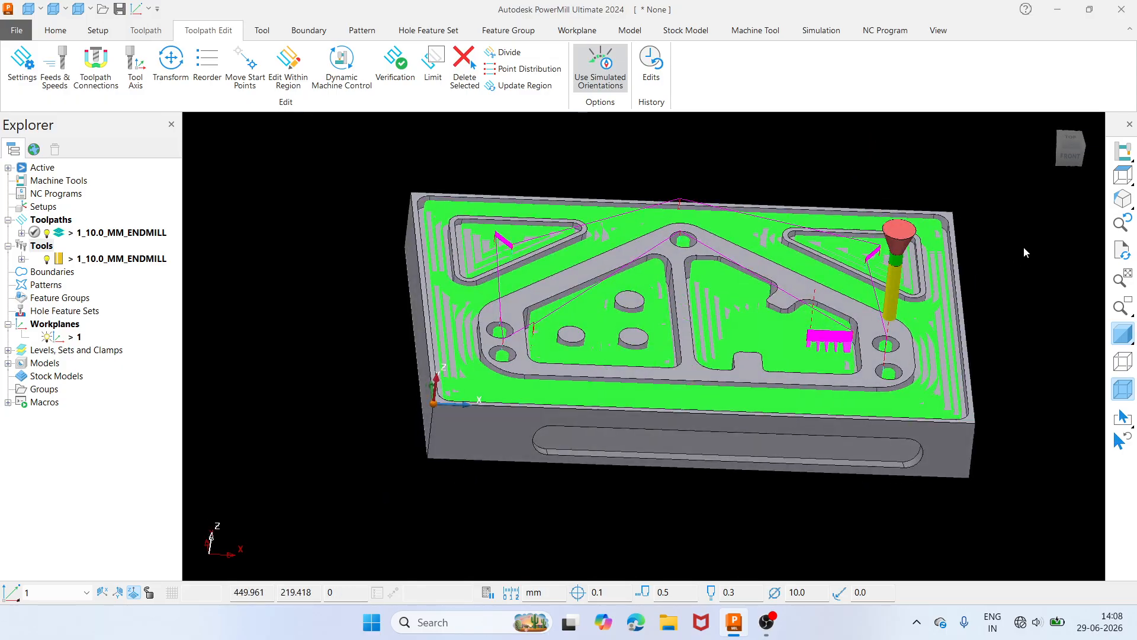
click(1122, 177)
middle_drag(646, 470, 664, 335)
scroll(666, 335, down, 2)
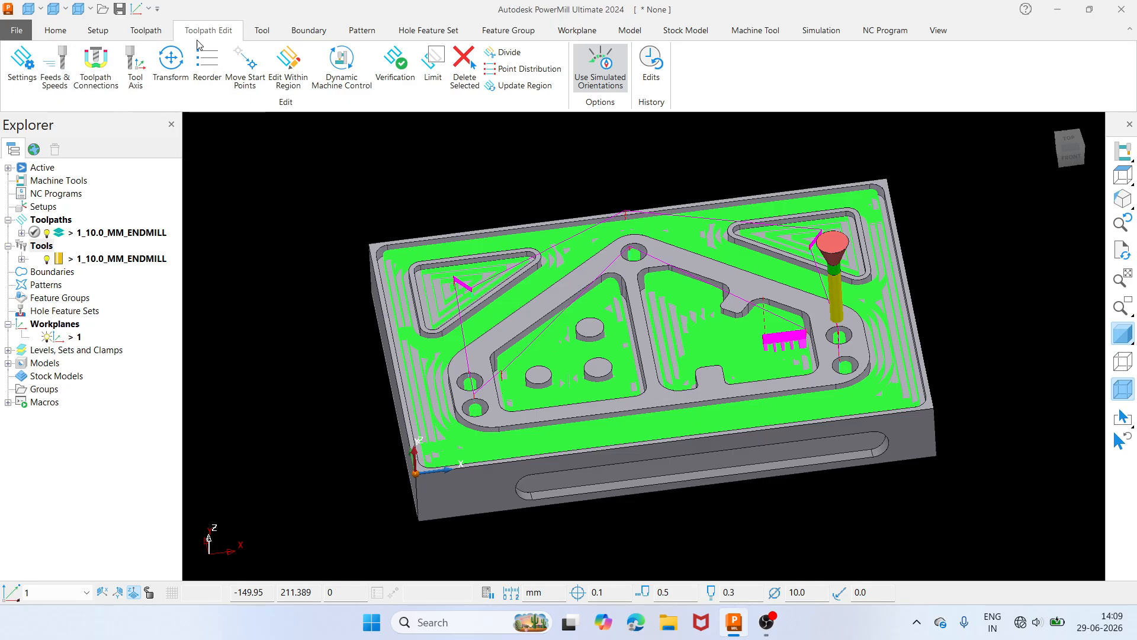
- Set the toolpath's spindle speed to 2500 rpm and cutting feed rate to 1600 mm/min, and apply the feeds and speeds
click(55, 68)
drag(474, 80, 481, 64)
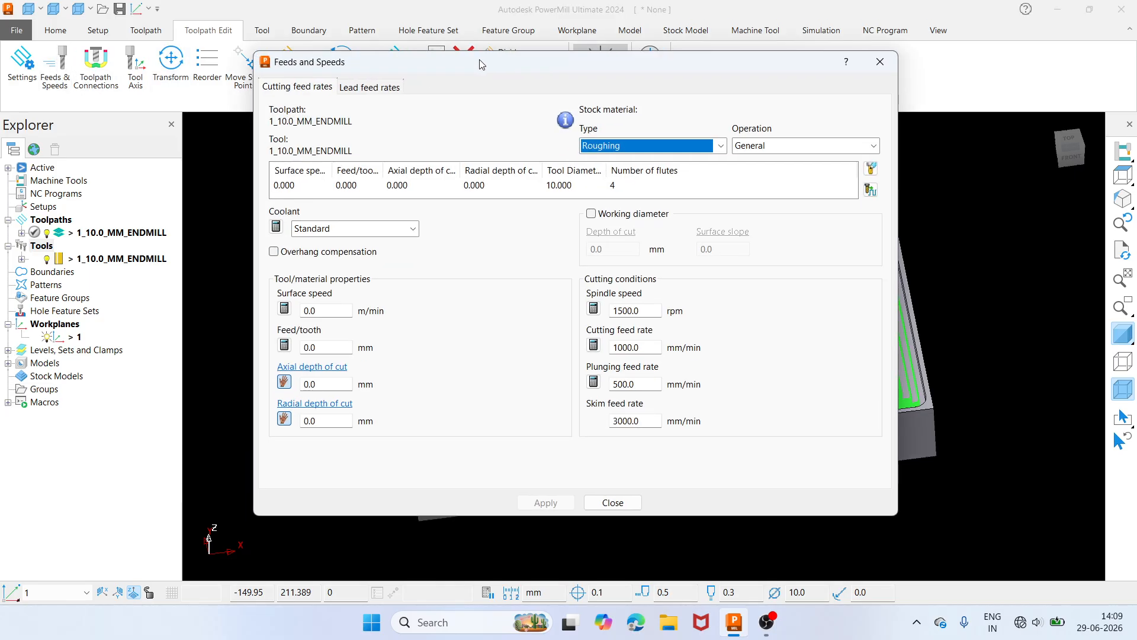
click(645, 311)
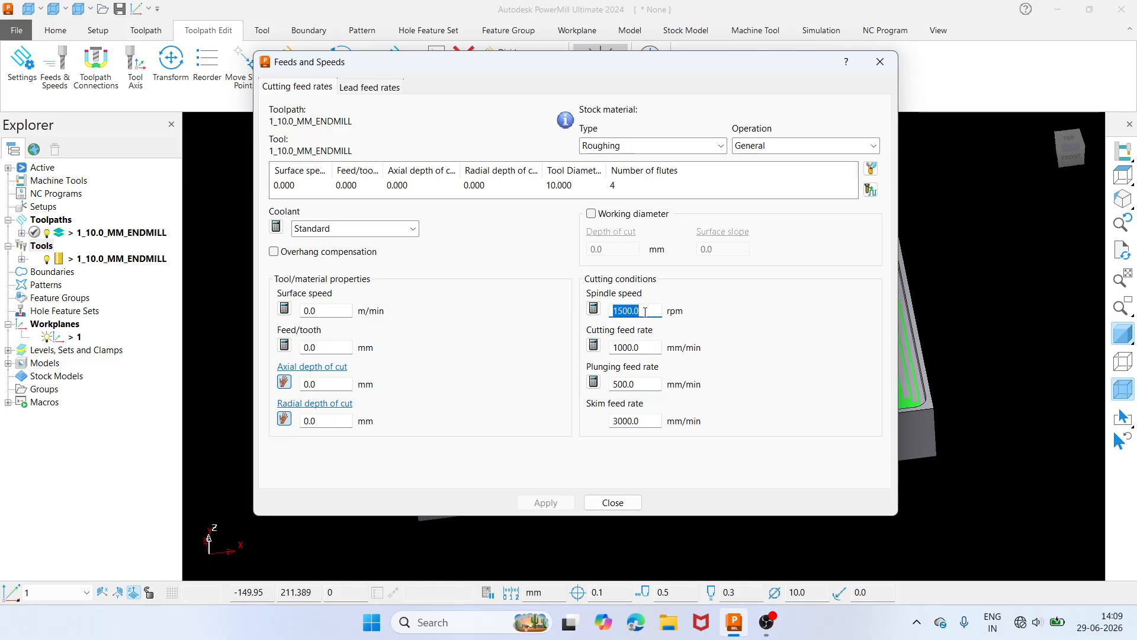
text(2500)
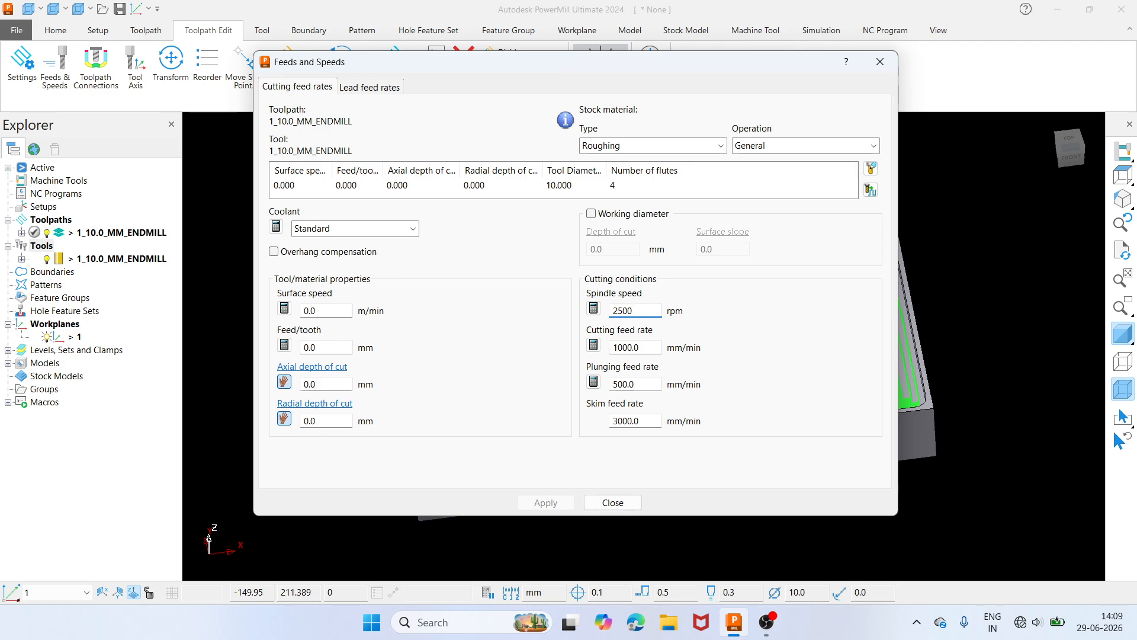
key(Return)
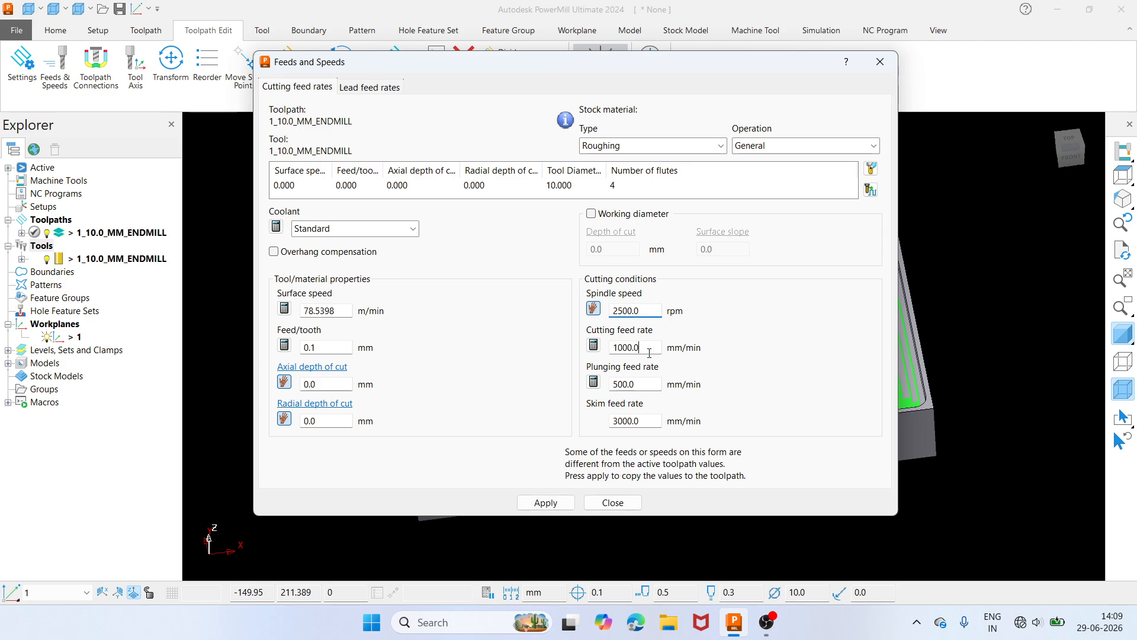
click(649, 353)
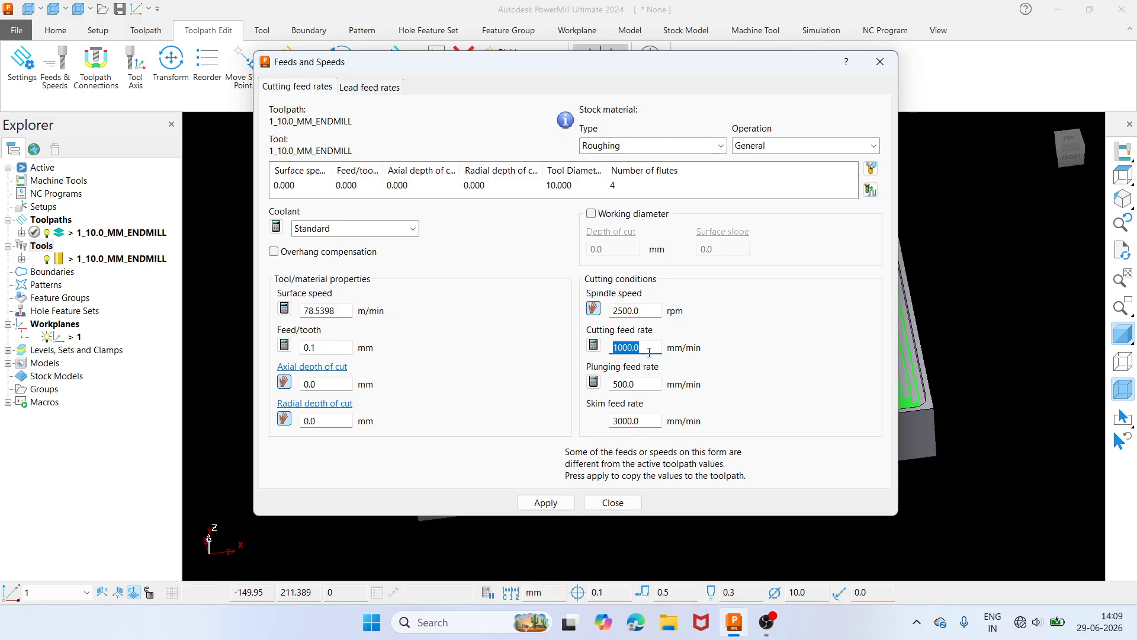
key(Return)
click(544, 504)
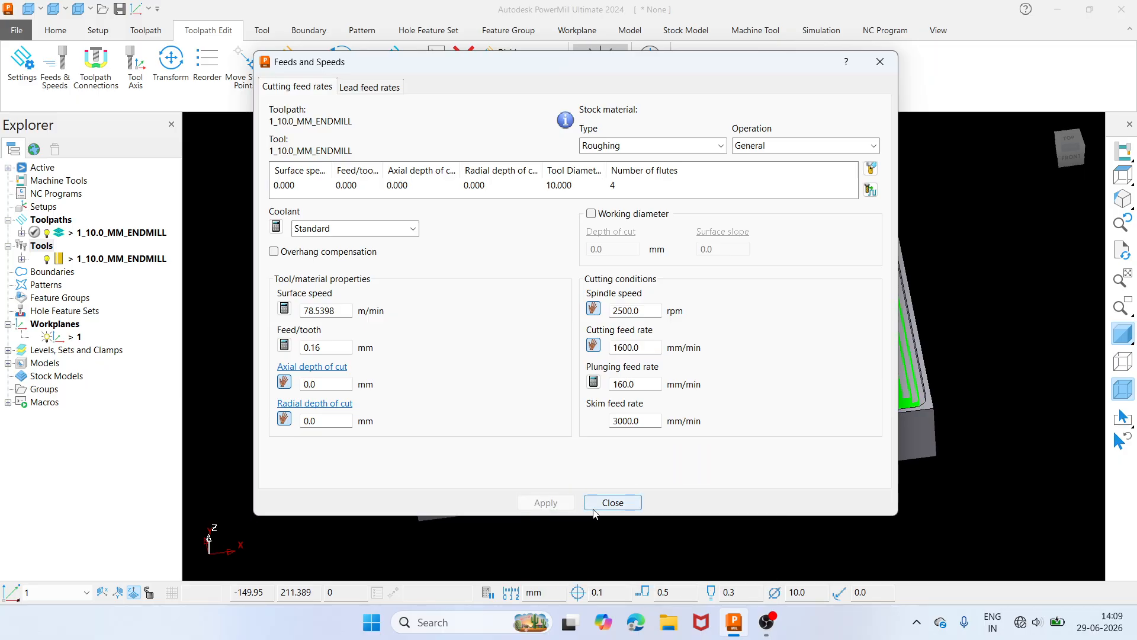
click(613, 503)
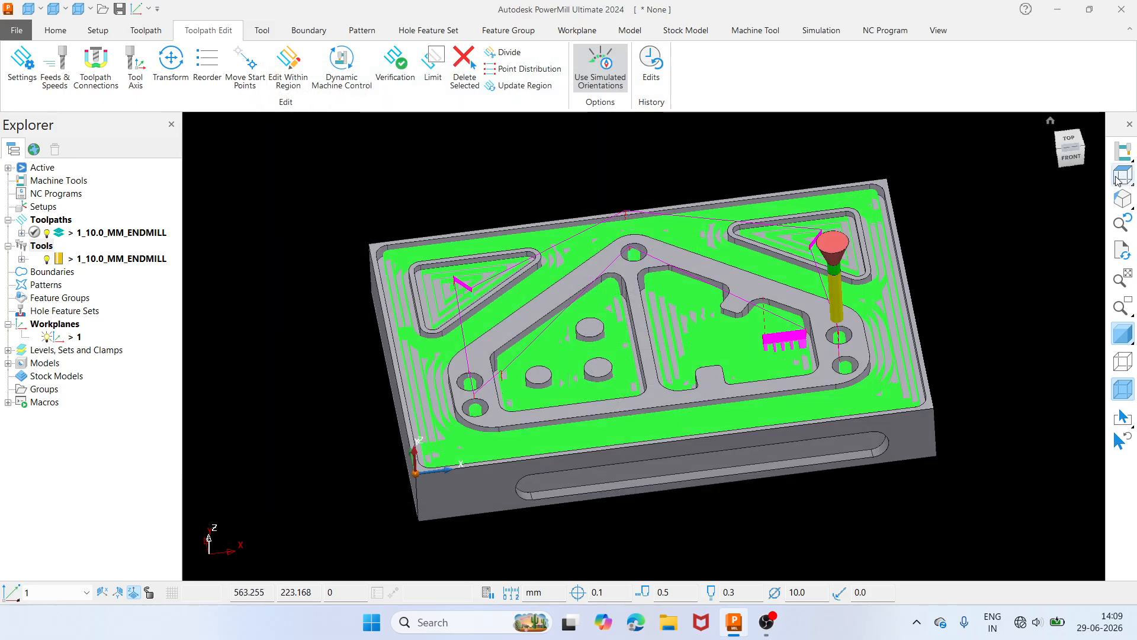
- Examine the roughing toolpath, its links and the tool position over the part from several angles
click(1122, 175)
middle_drag(758, 510, 791, 378)
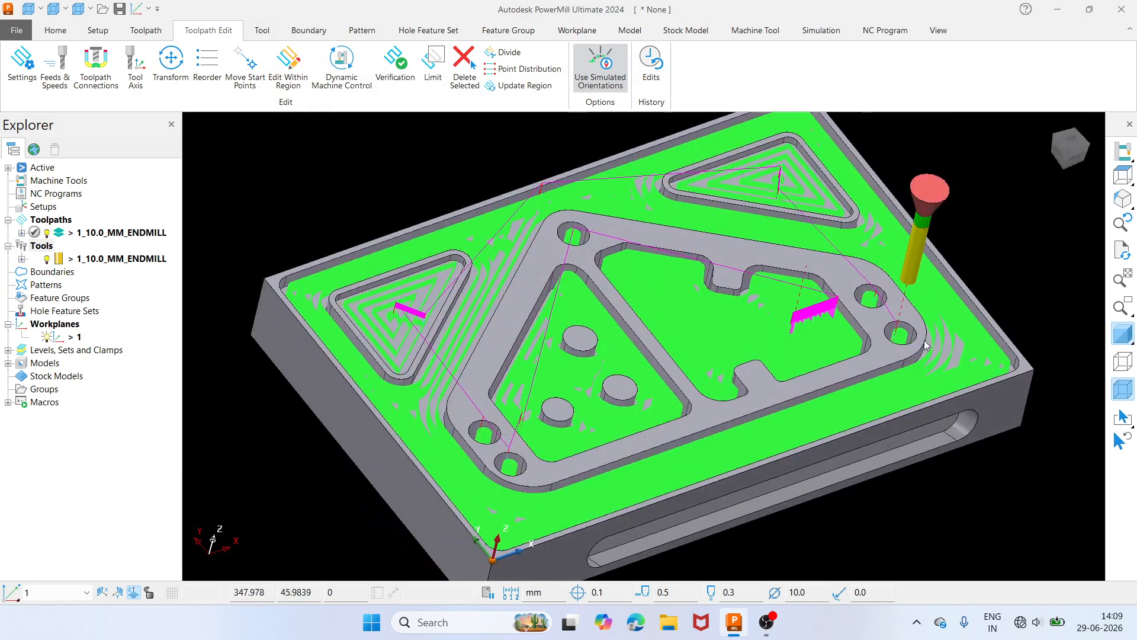
scroll(910, 337, up, 3)
scroll(910, 337, down, 3)
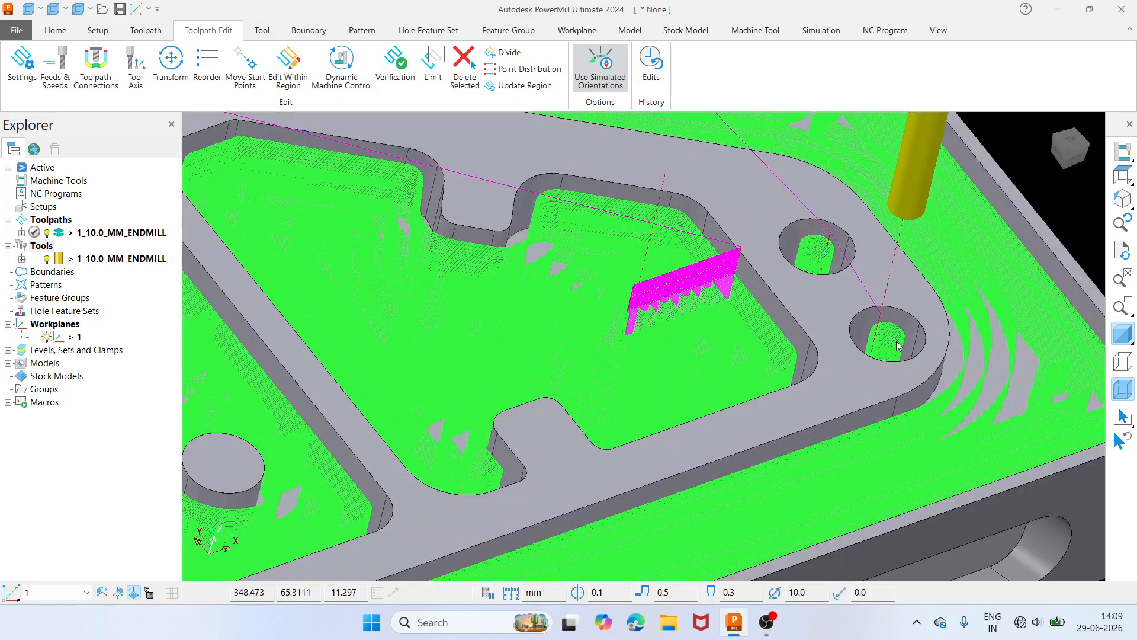
click(1122, 176)
middle_drag(636, 446, 685, 320)
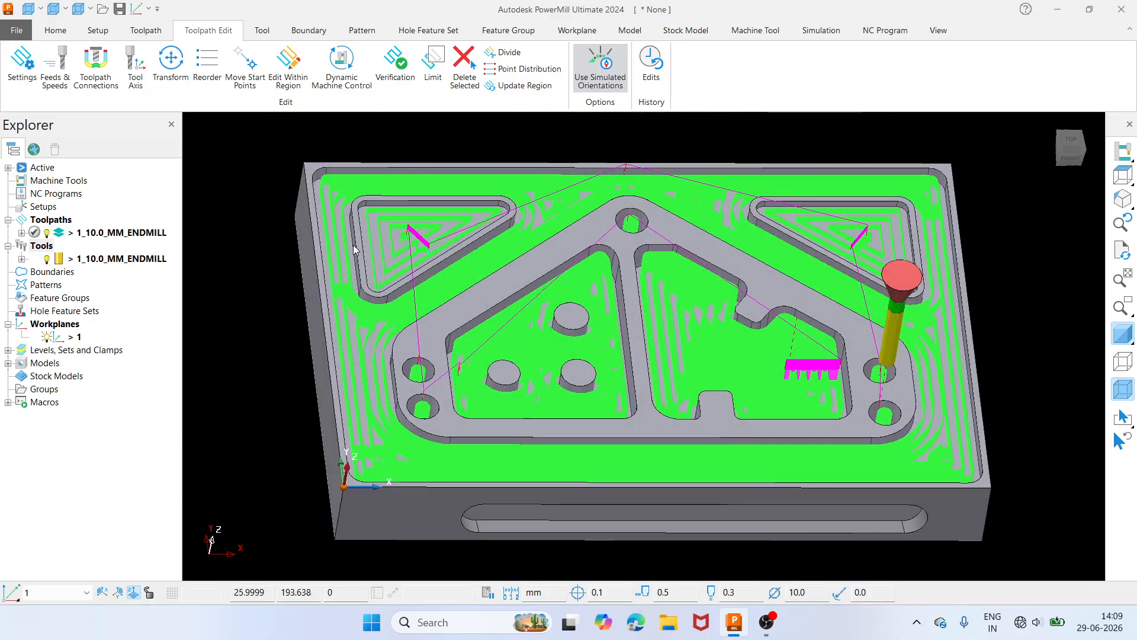
click(53, 31)
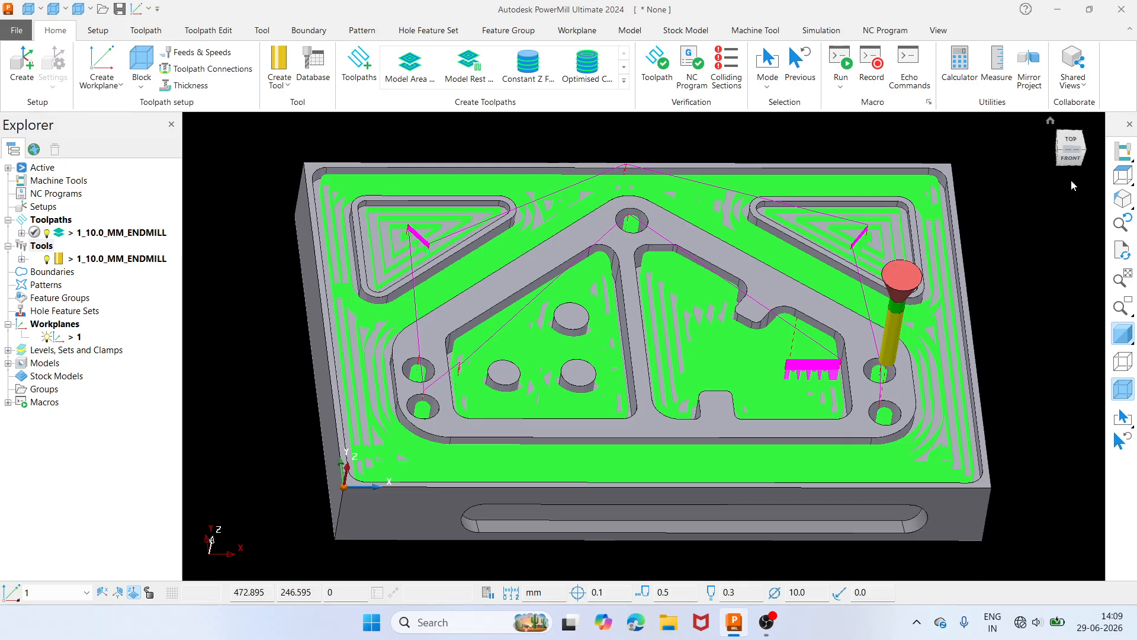
click(1127, 205)
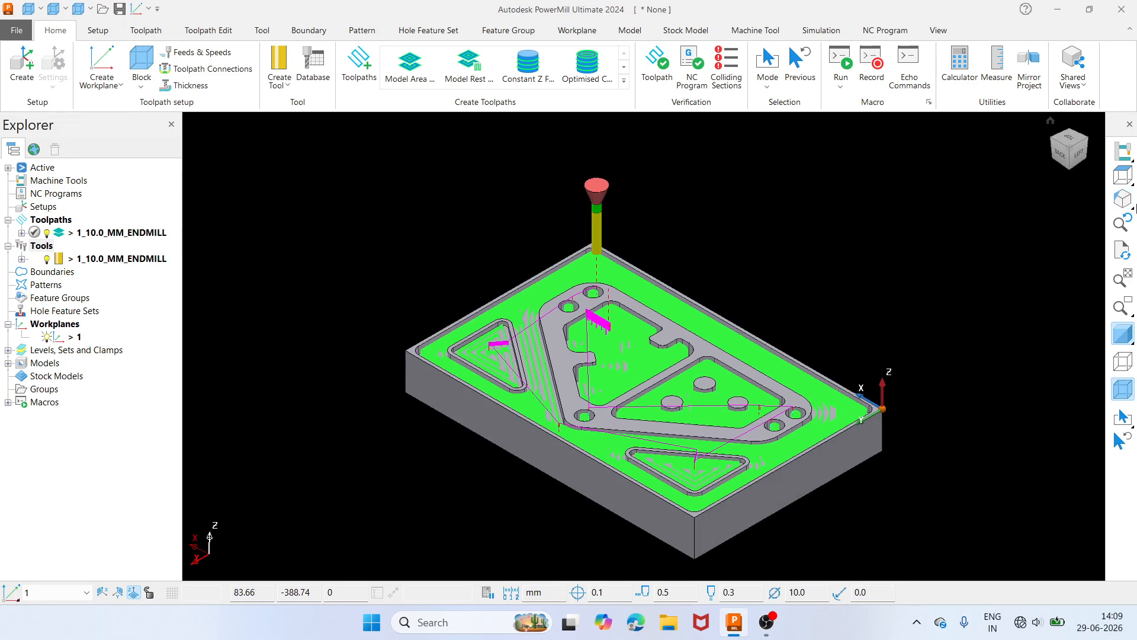
click(1128, 205)
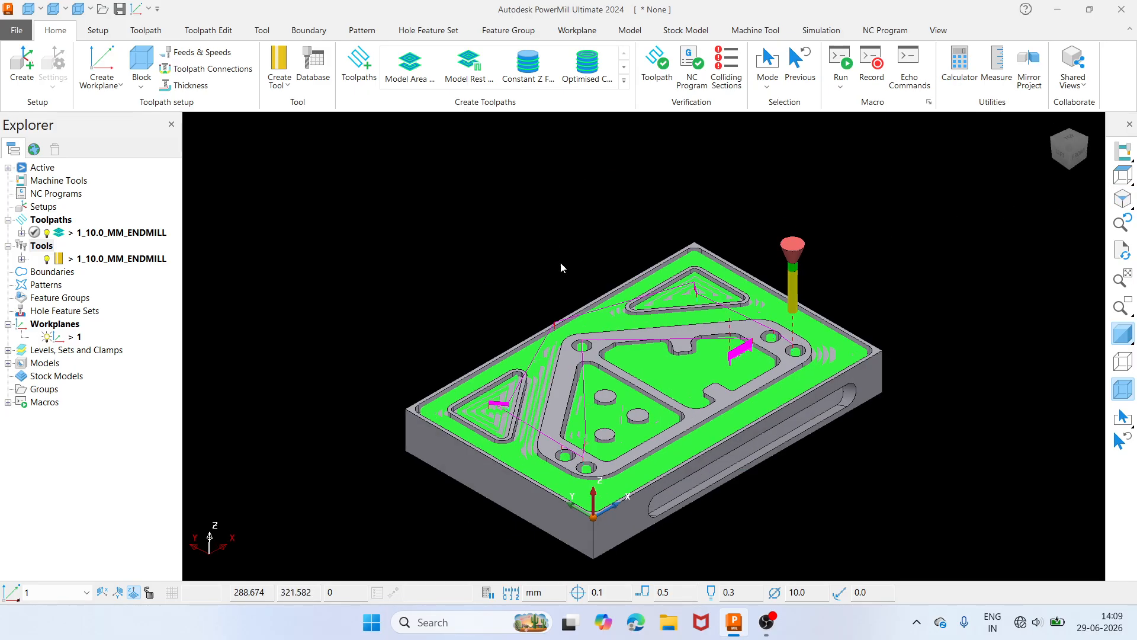
right_click(107, 235)
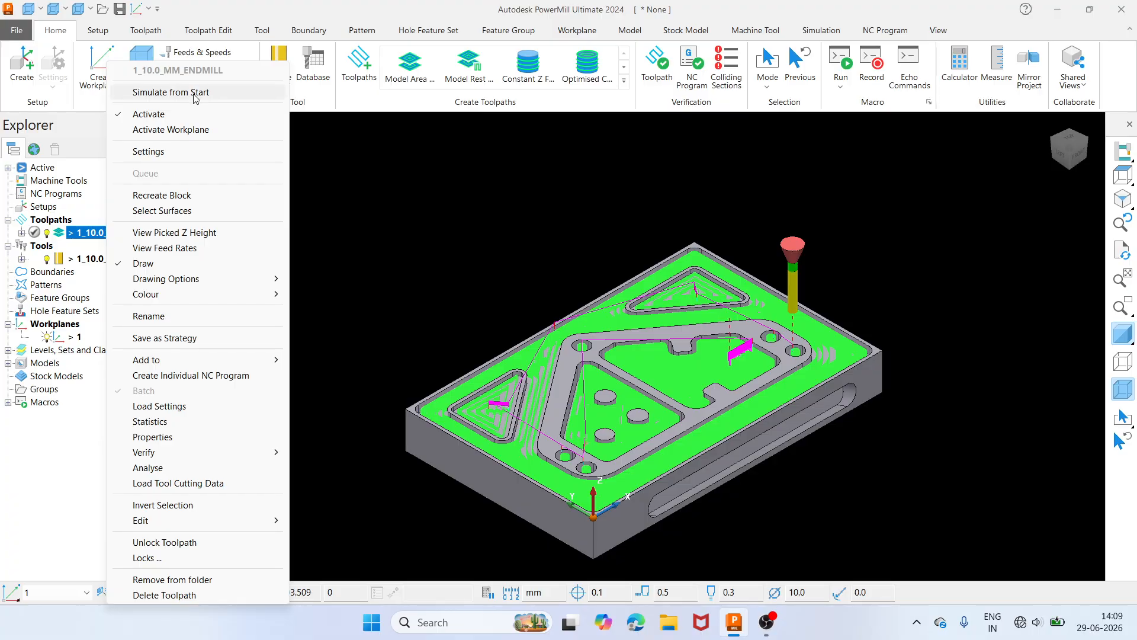
click(406, 221)
- Simulate the toolpath from the picked plunge move above the corner through hole and play it
middle_drag(844, 425, 738, 394)
scroll(738, 394, up, 8)
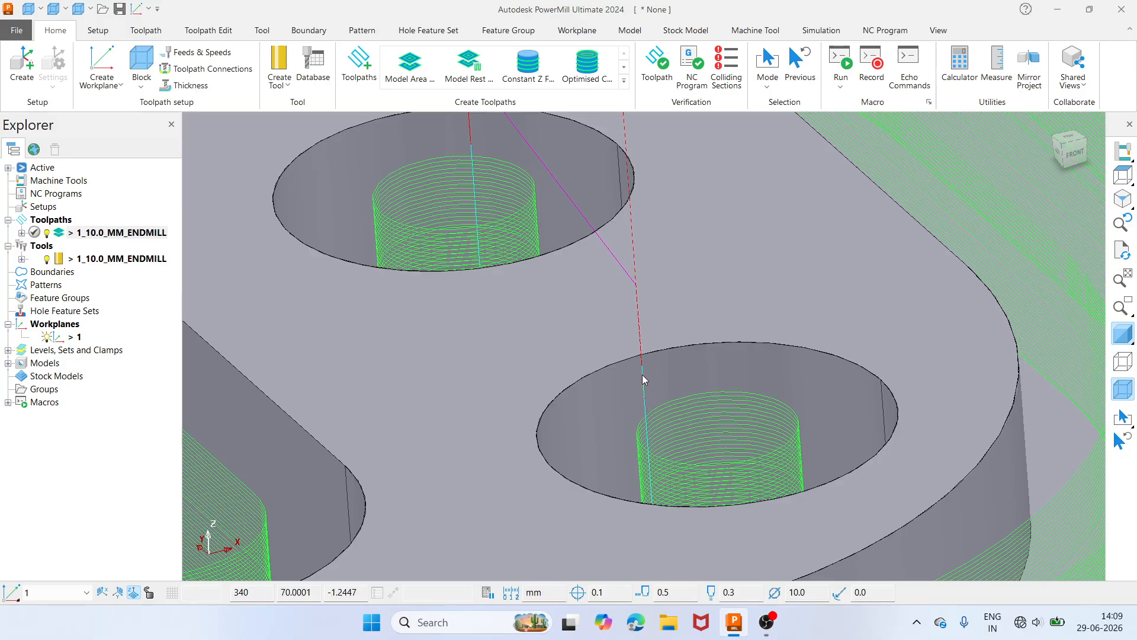
right_click(643, 381)
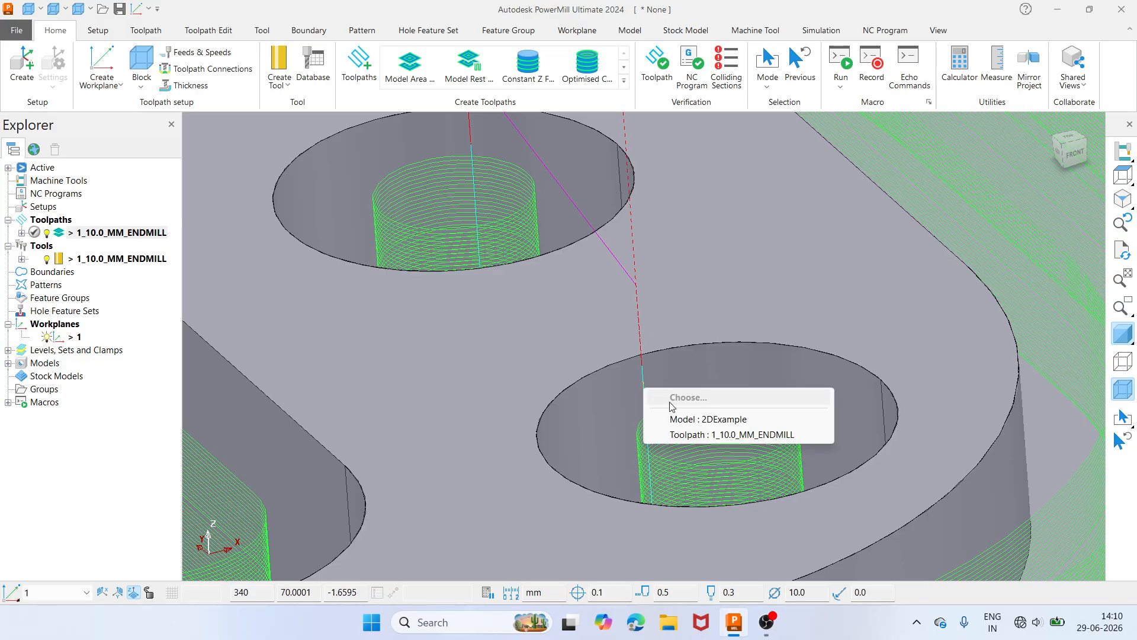
click(703, 436)
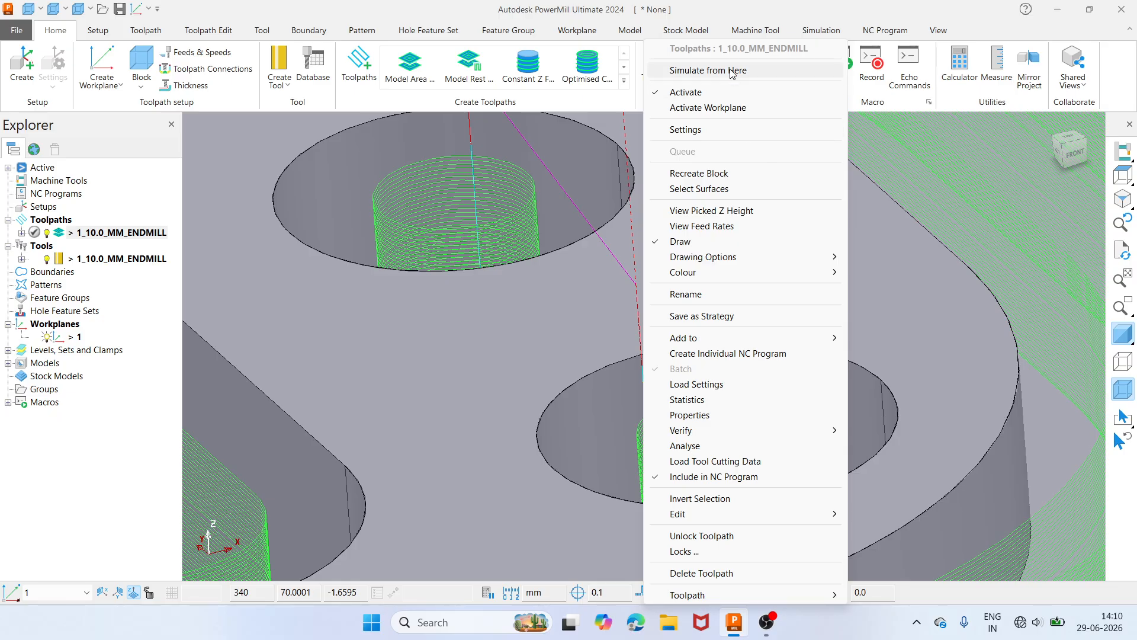
click(708, 70)
scroll(703, 184, down, 5)
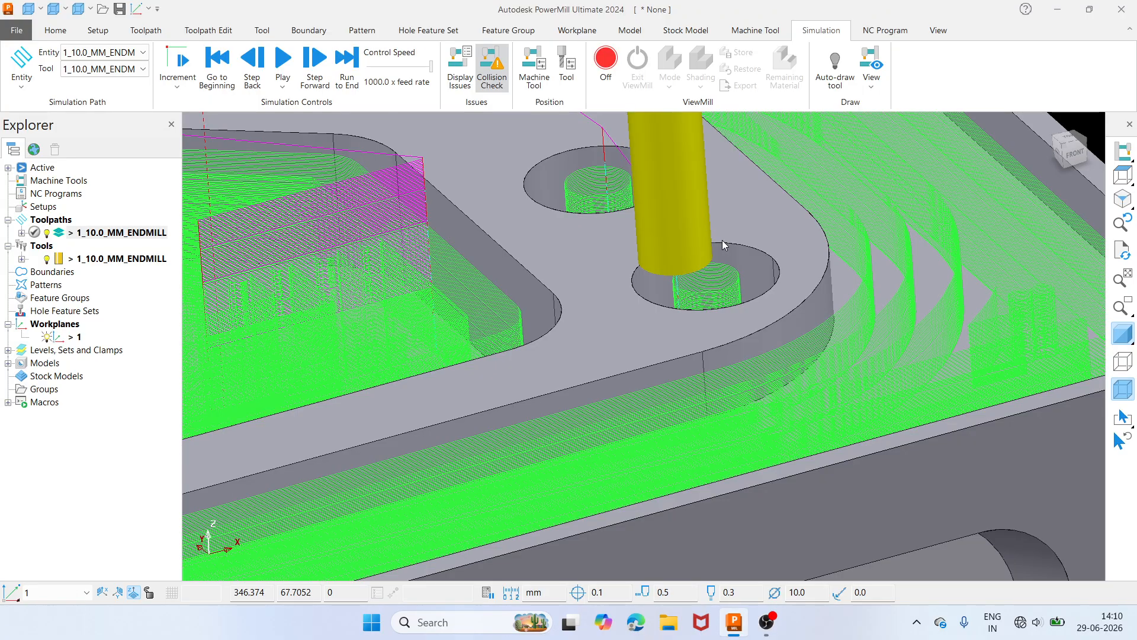
click(281, 59)
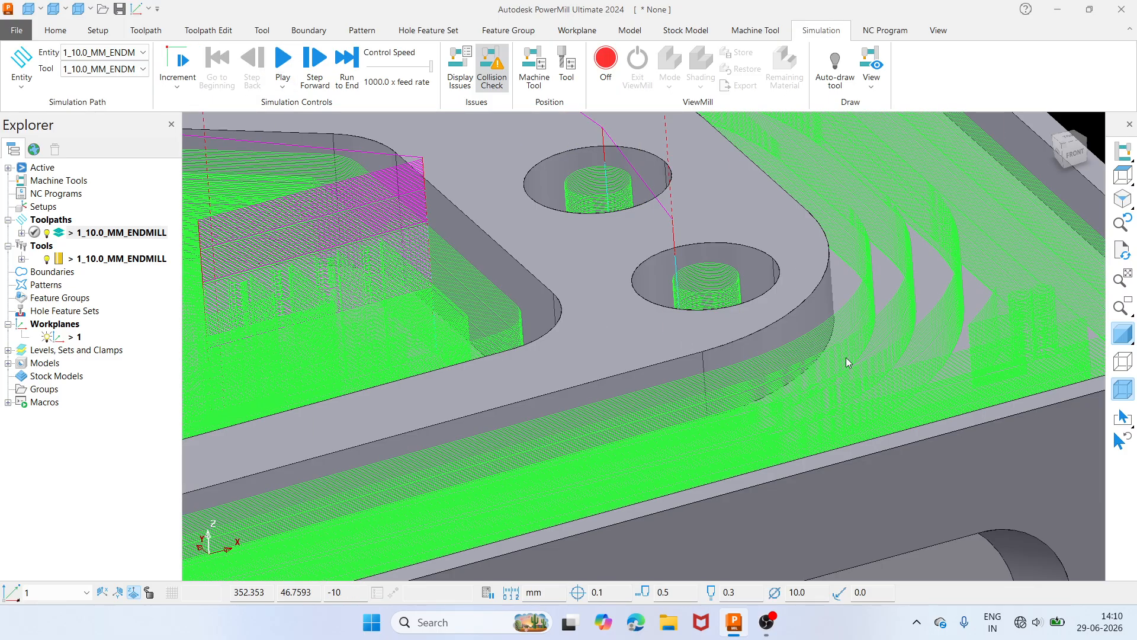
- Set the 1_10.0_MM_ENDMILL toolpath to simulate from its start
click(1122, 176)
middle_drag(820, 407, 825, 256)
scroll(824, 255, down, 2)
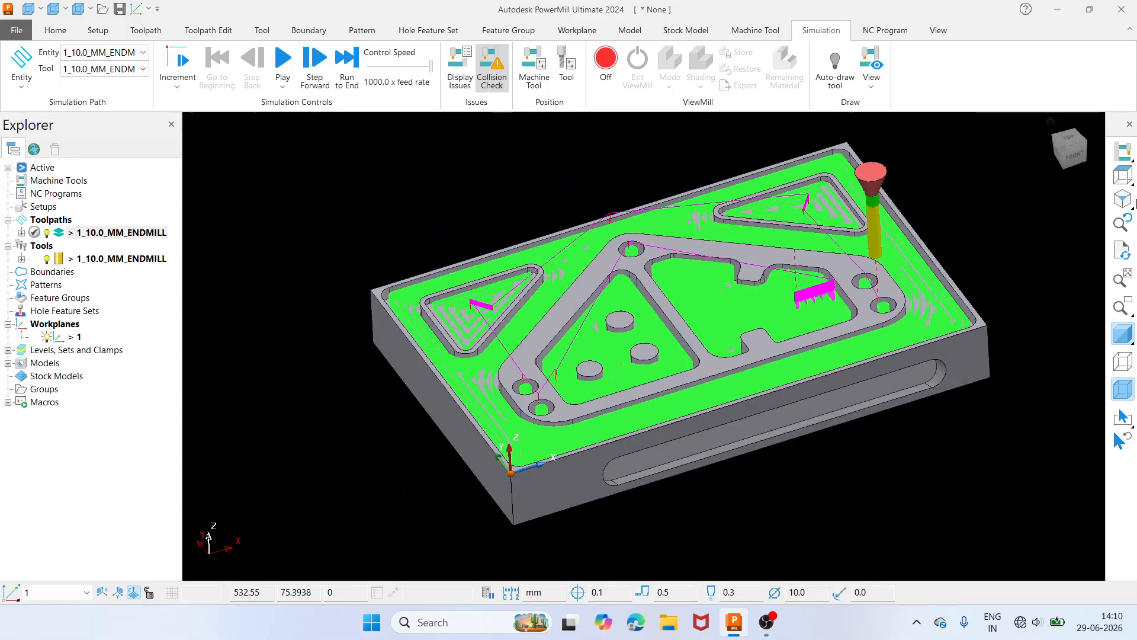
click(1127, 202)
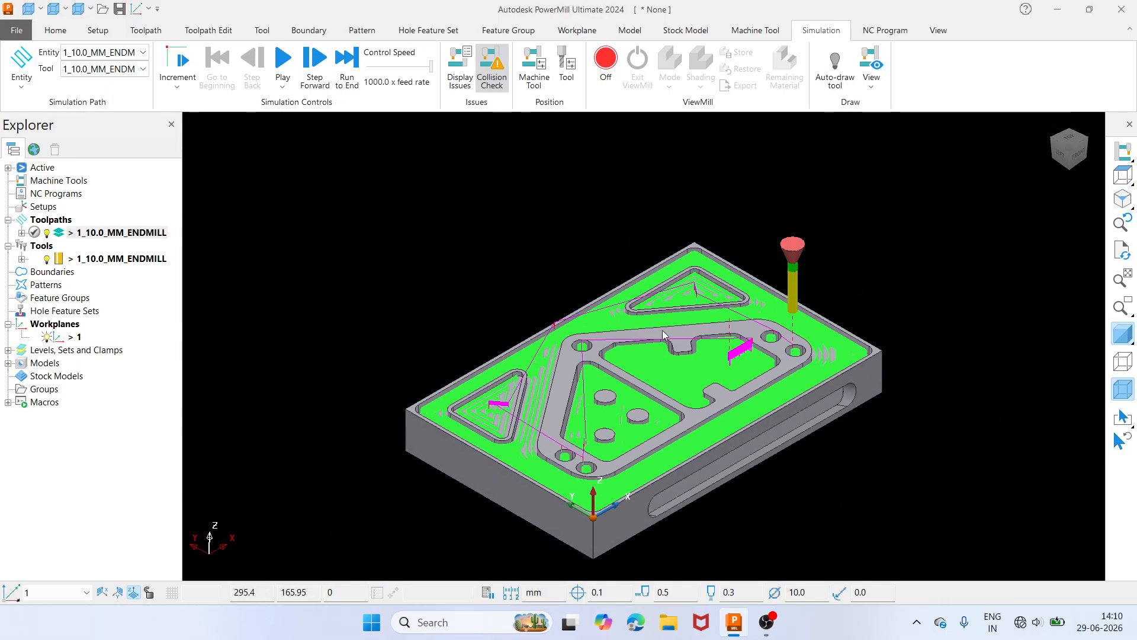
right_click(105, 237)
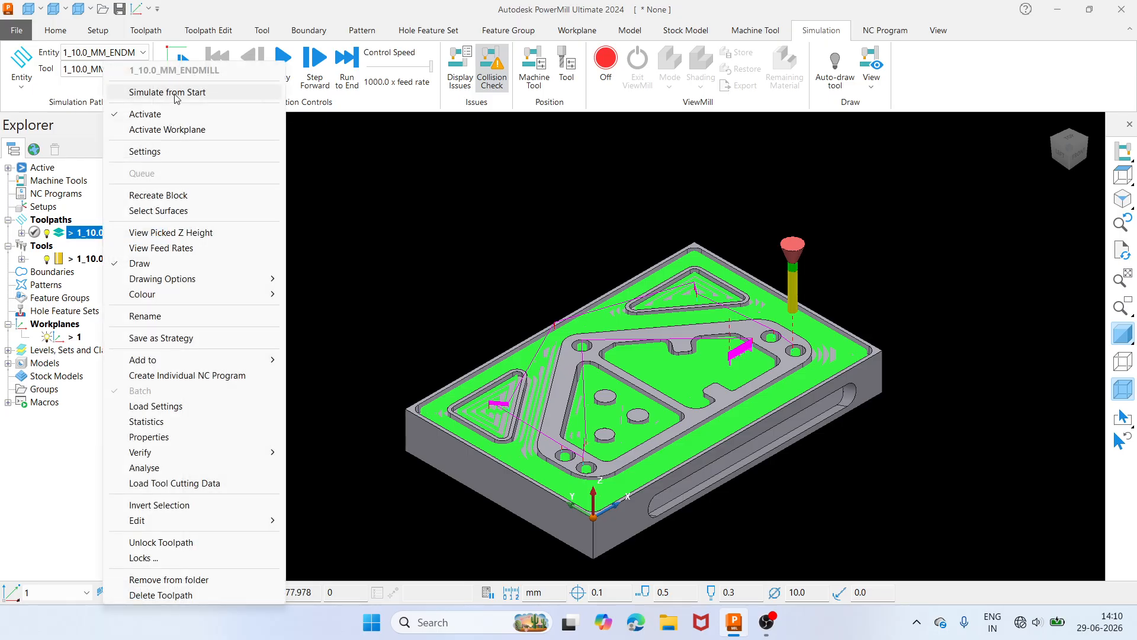
click(176, 95)
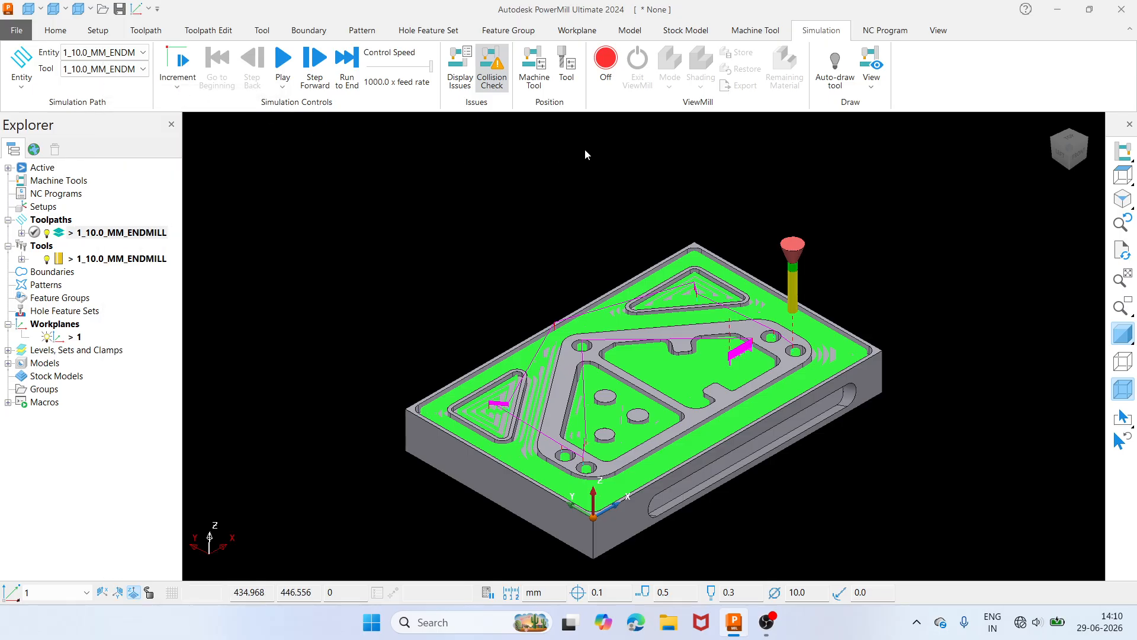
- Turn on ViewMill with Rainbow shading and Fixed direction mode
click(603, 67)
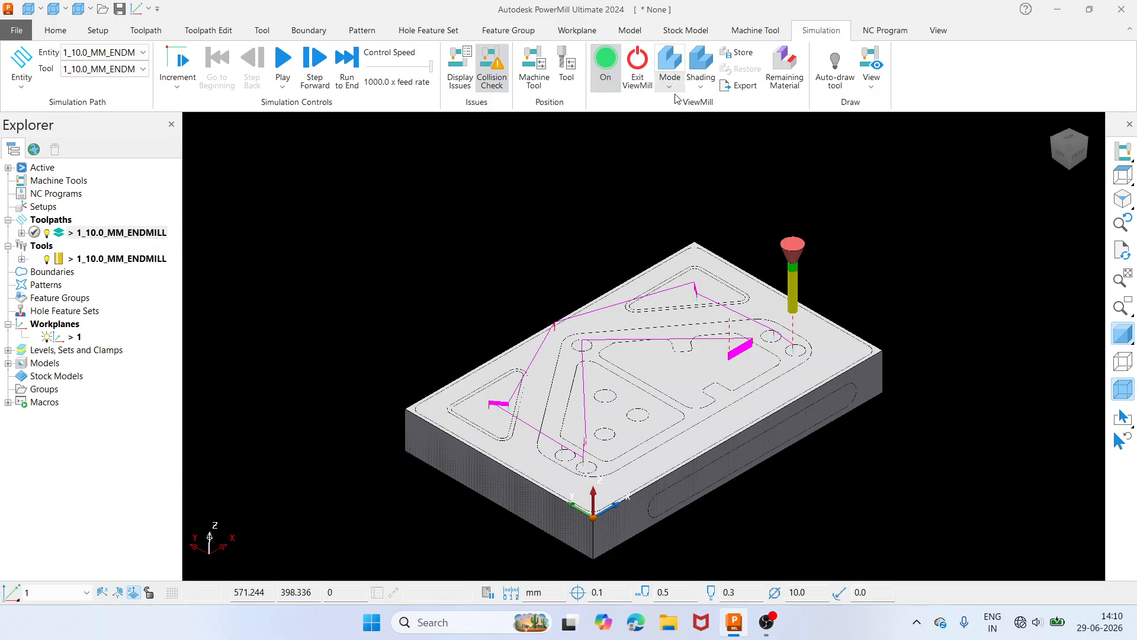
click(701, 77)
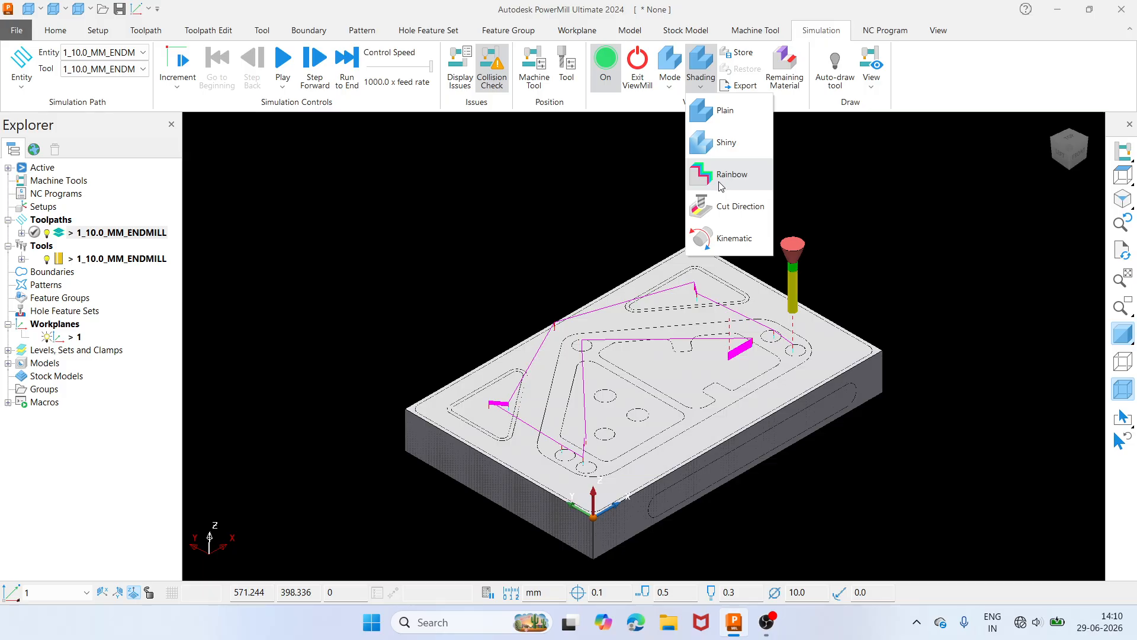
click(716, 177)
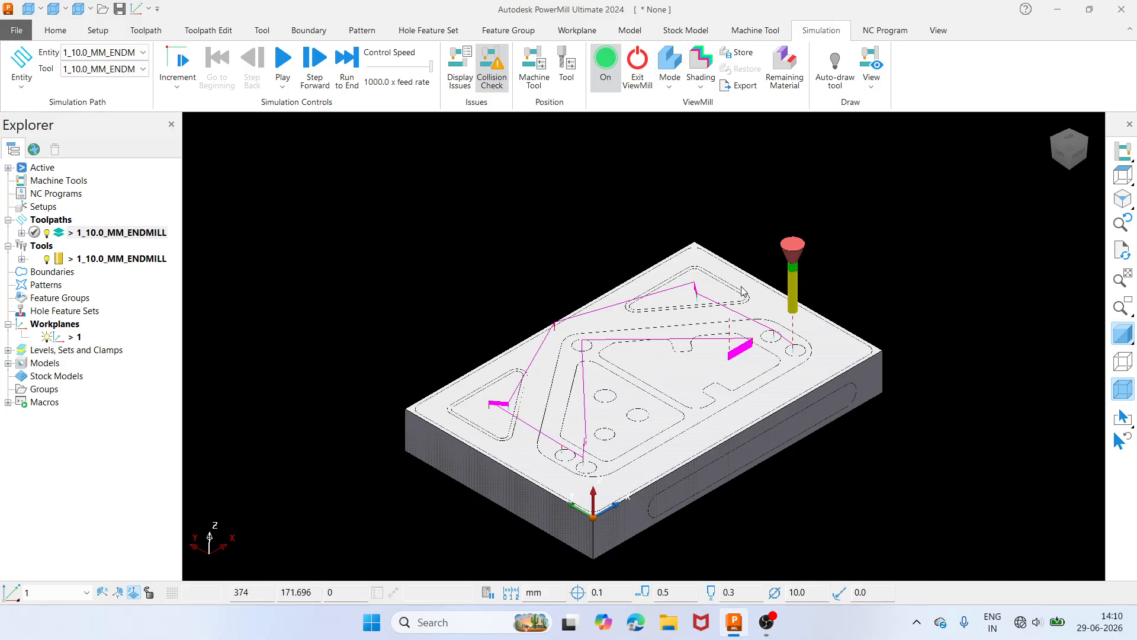
click(670, 89)
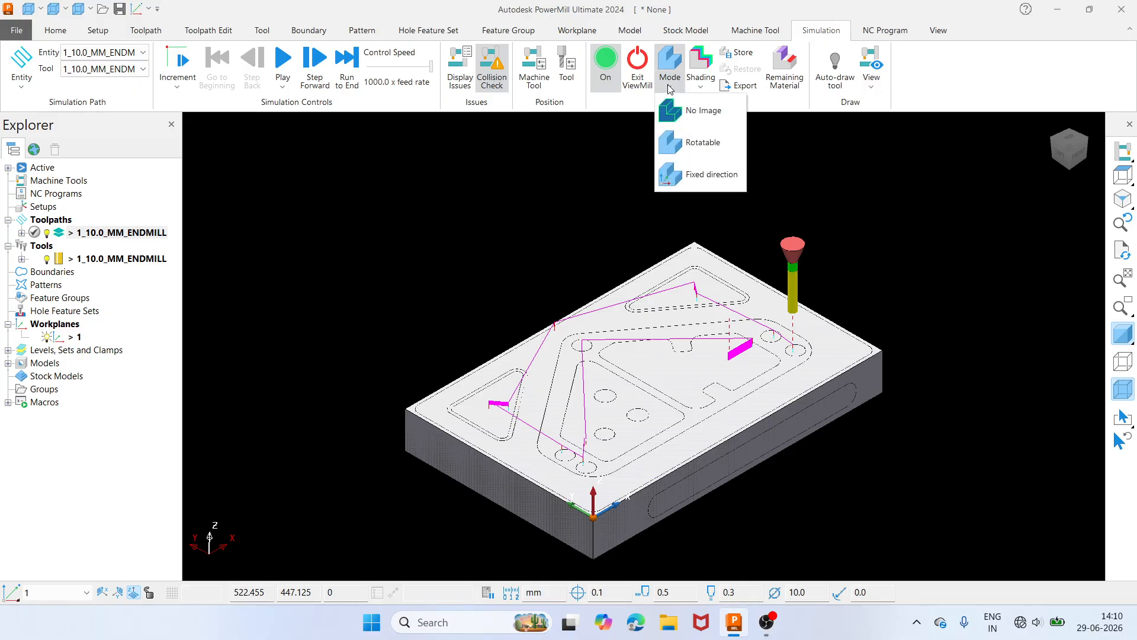
click(675, 185)
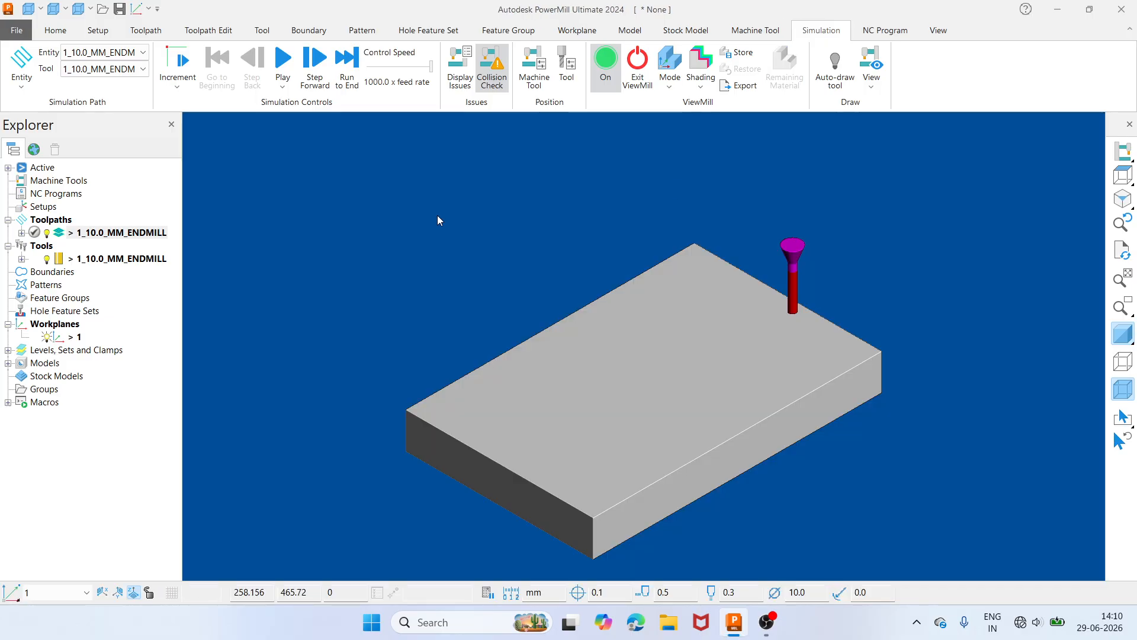
- Play the material removal simulation at 34.0 x feed rate, raising the speed to 72.0 x while it runs
click(391, 68)
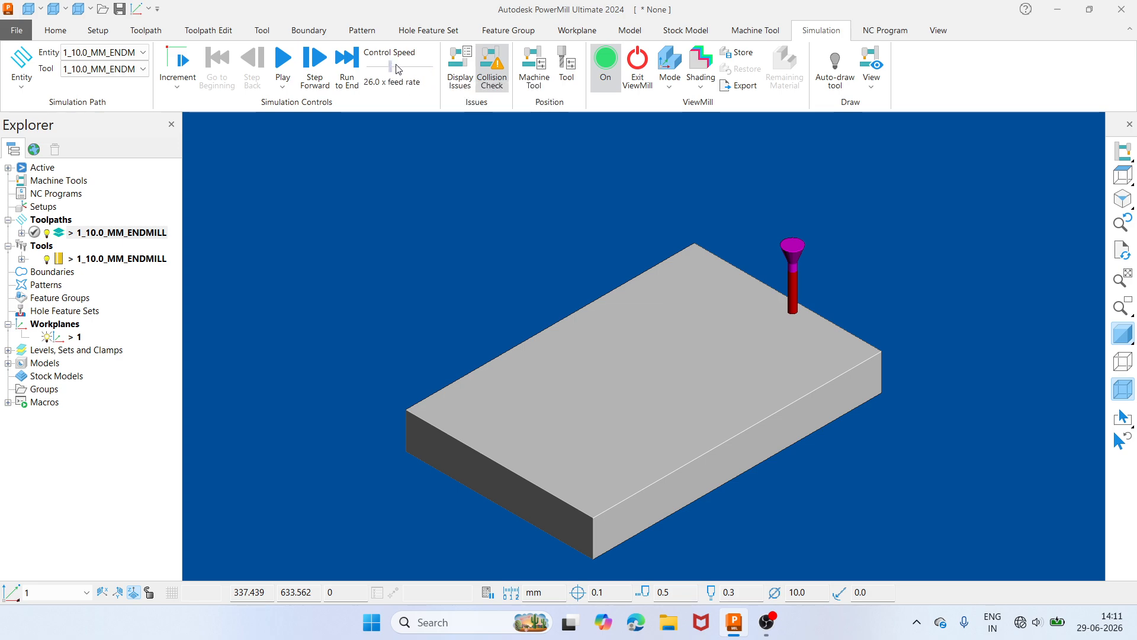
click(397, 67)
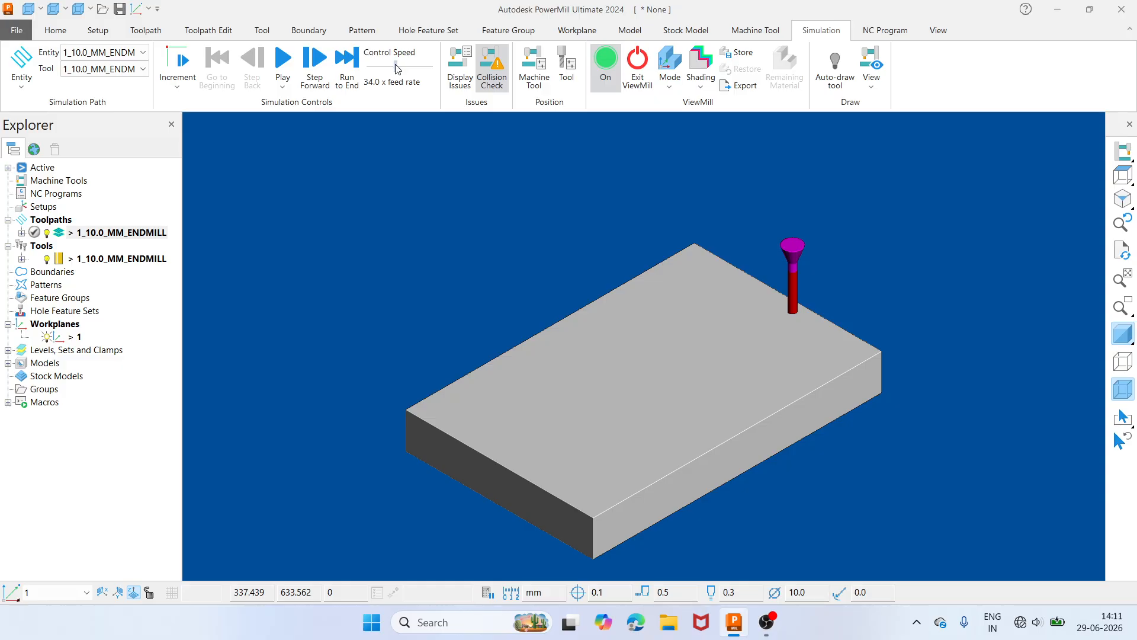
click(283, 66)
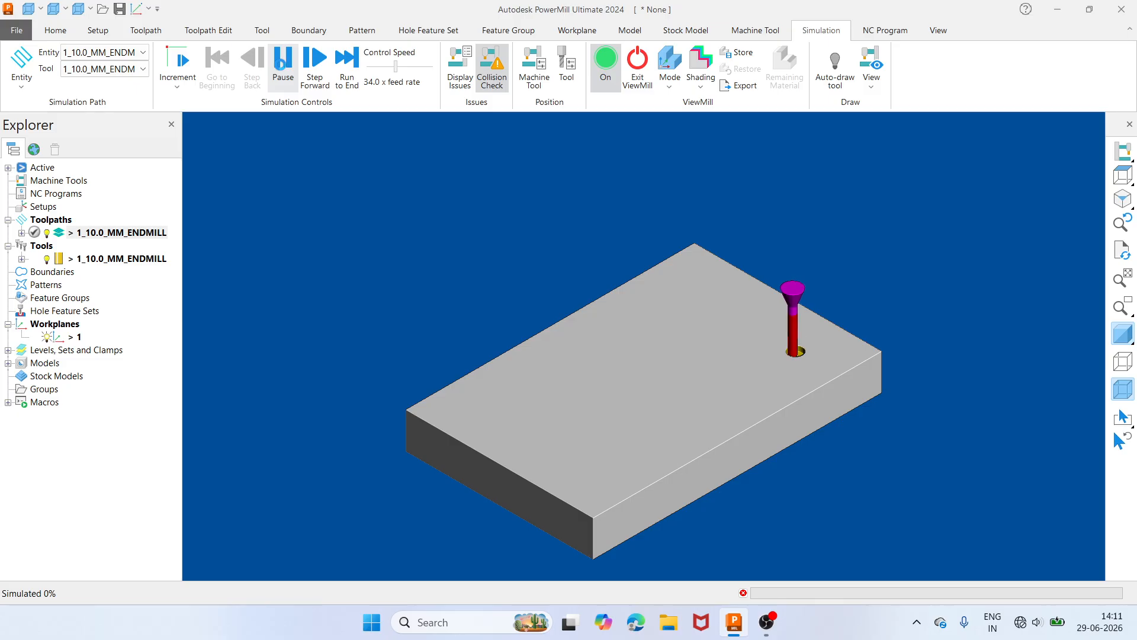
click(413, 66)
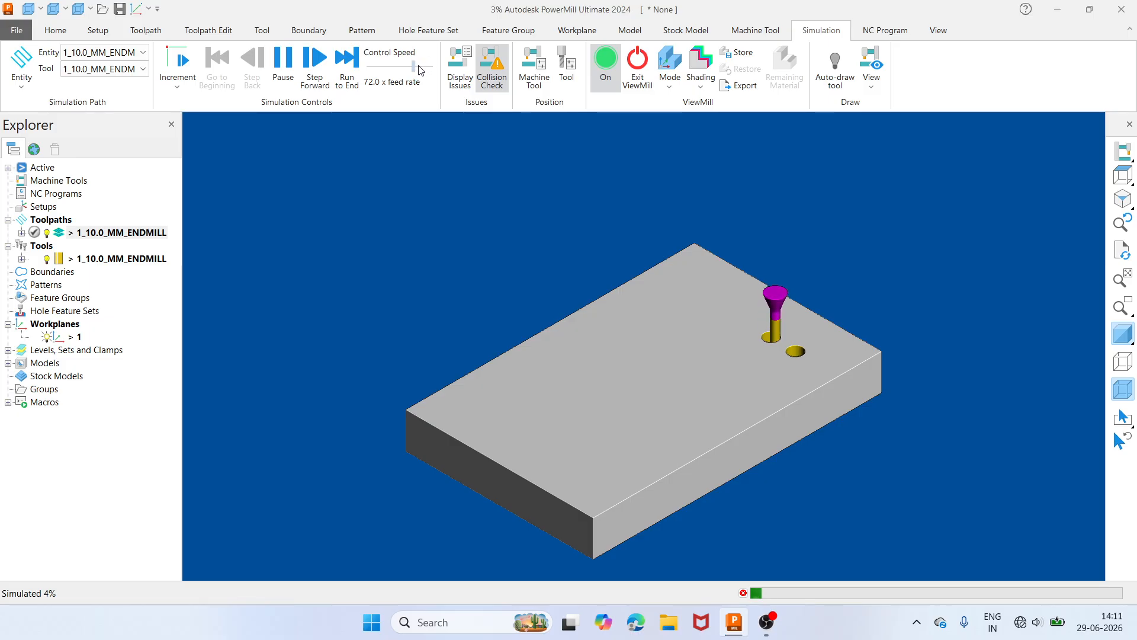
- Raise the material removal simulation speed to 110.0 x and 170.0 x feed rate and play it to the end
click(418, 65)
drag(418, 65, 423, 65)
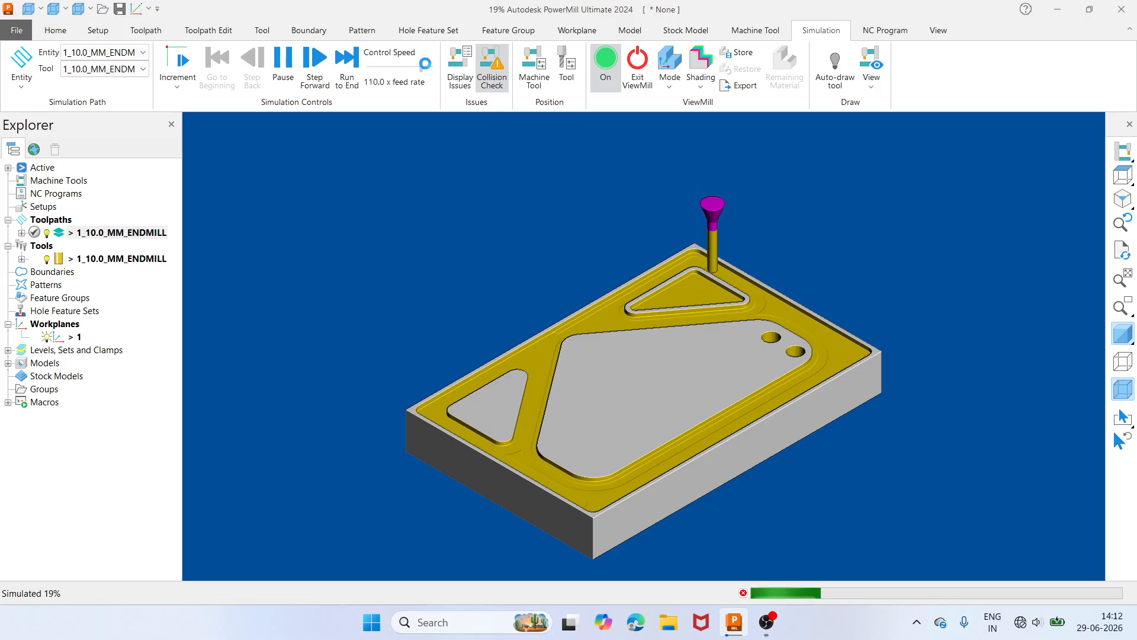
click(426, 64)
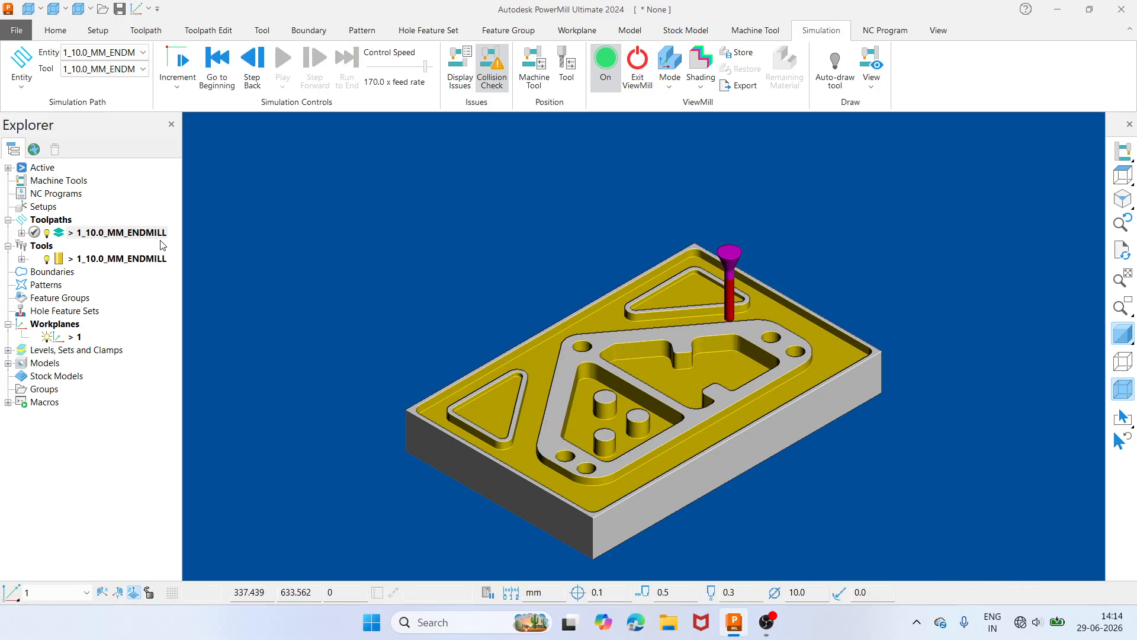
- Examine the roughed stock, its pockets and holes from different angles in the rotatable simulation view
middle_drag(521, 381, 710, 391)
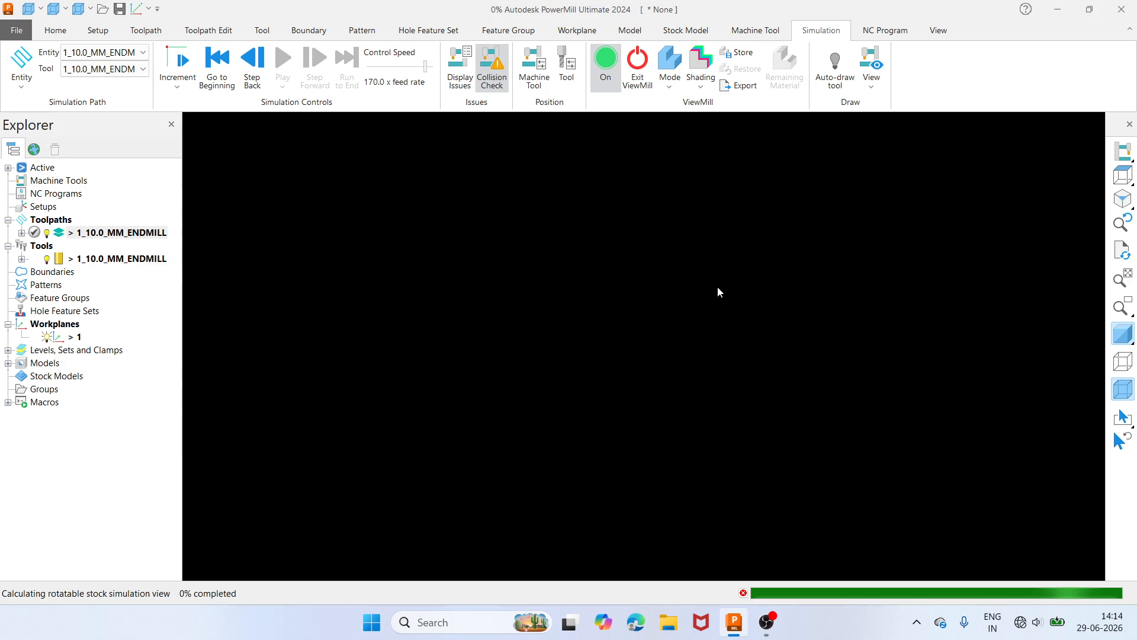
middle_drag(716, 286, 514, 357)
scroll(647, 478, up, 7)
scroll(514, 358, down, 6)
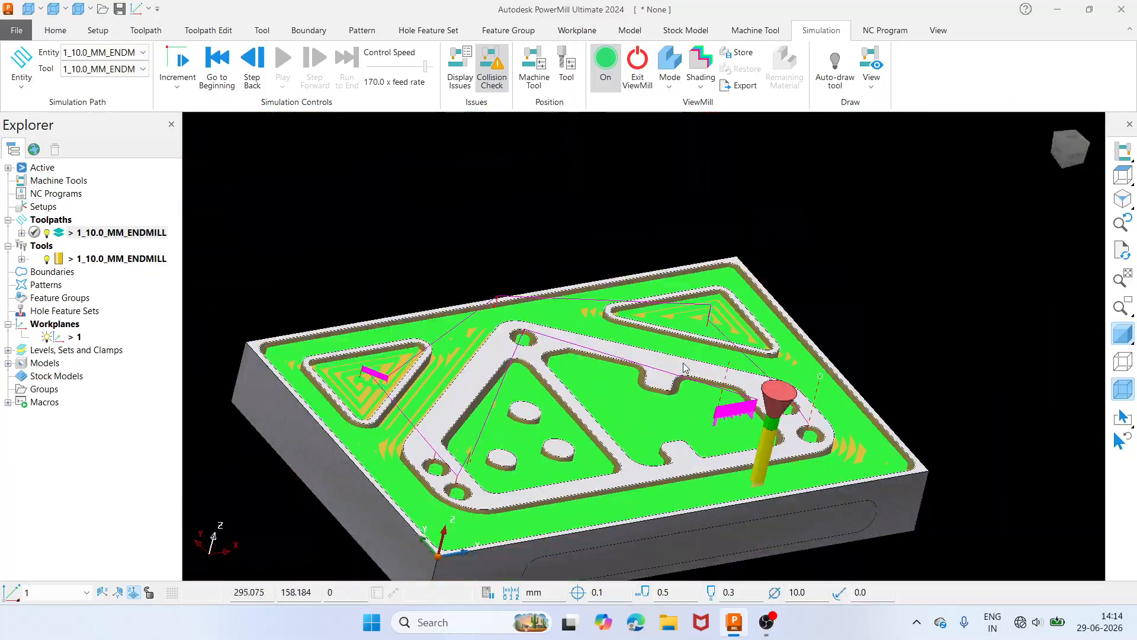
click(1124, 176)
middle_drag(853, 426, 738, 299)
scroll(658, 366, up, 3)
scroll(657, 366, down, 2)
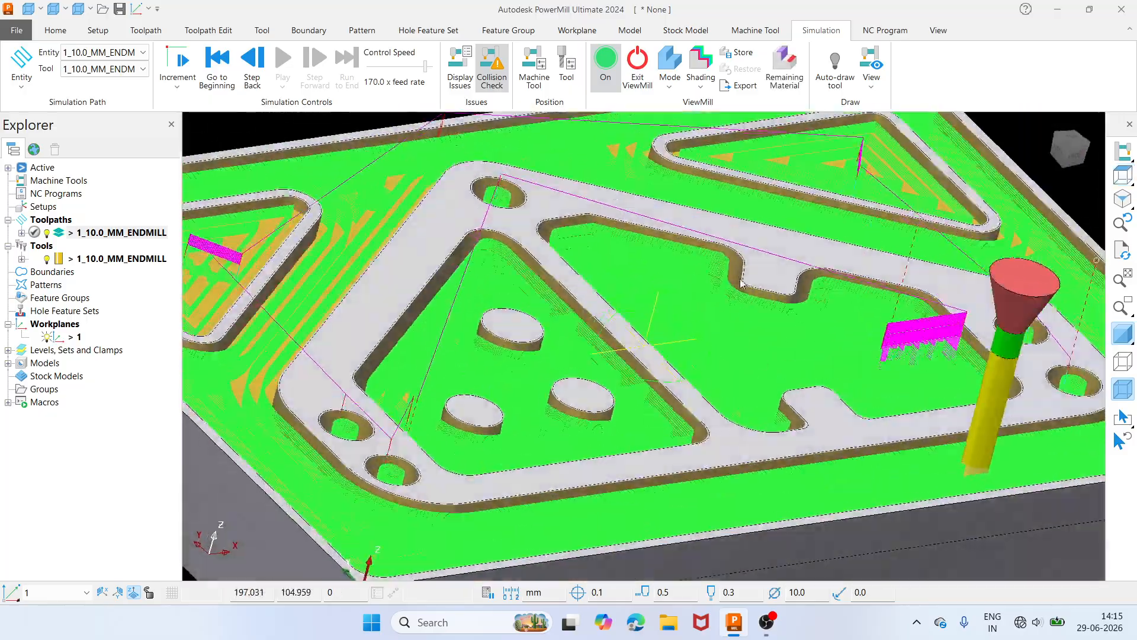
scroll(739, 294, down, 4)
scroll(739, 294, down, 2)
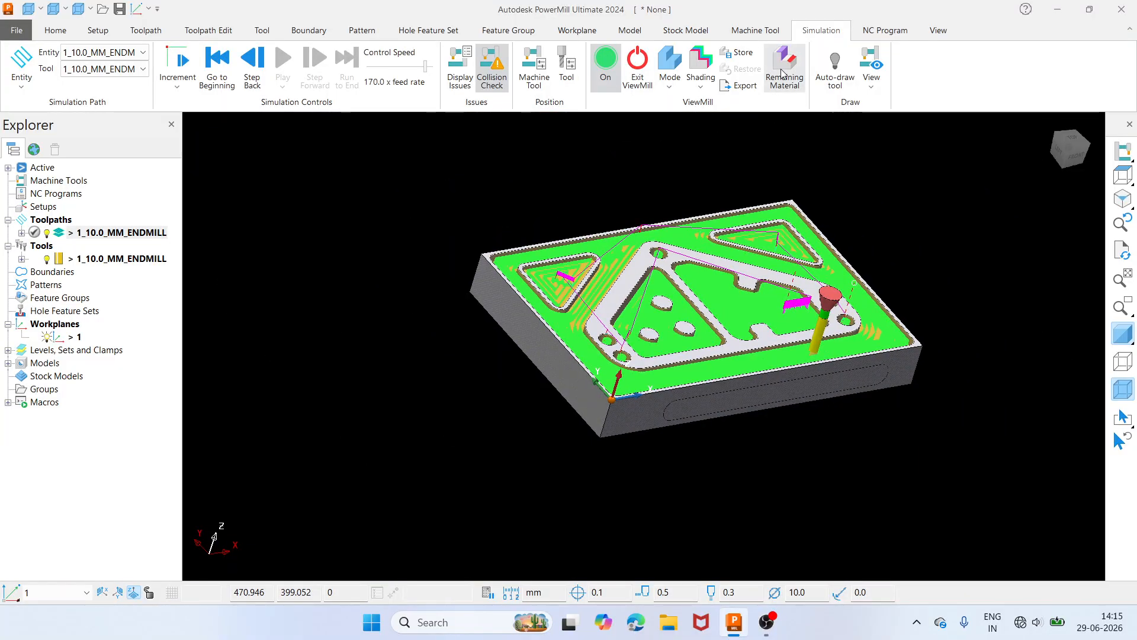
- Show the remaining material on the simulated stock and switch the drawing of excess material off and on
click(782, 85)
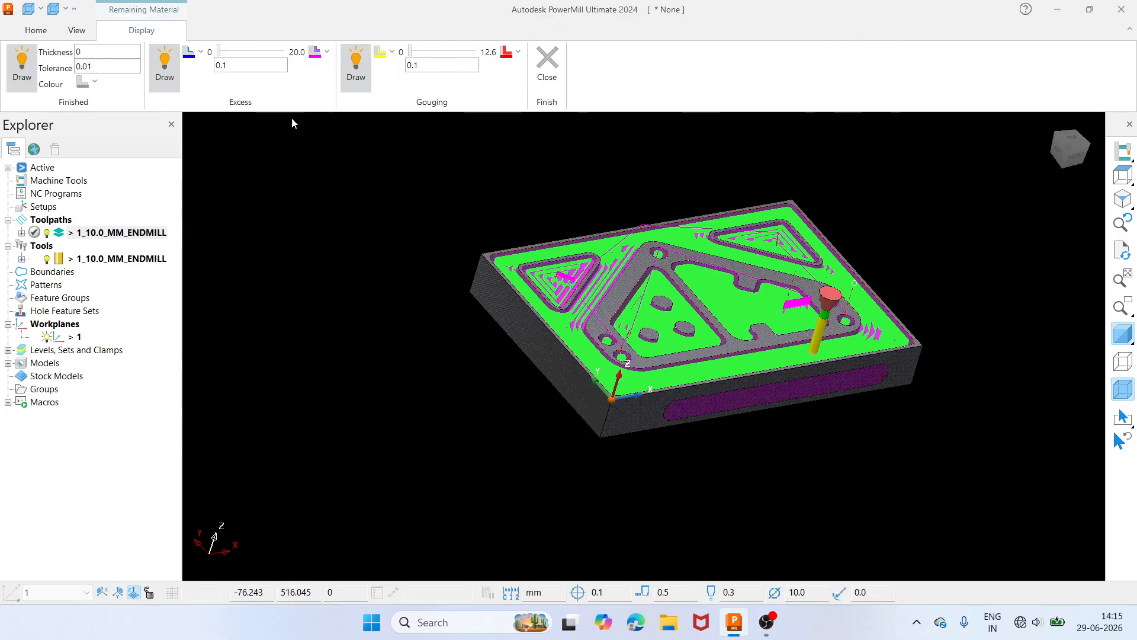
click(165, 66)
click(164, 66)
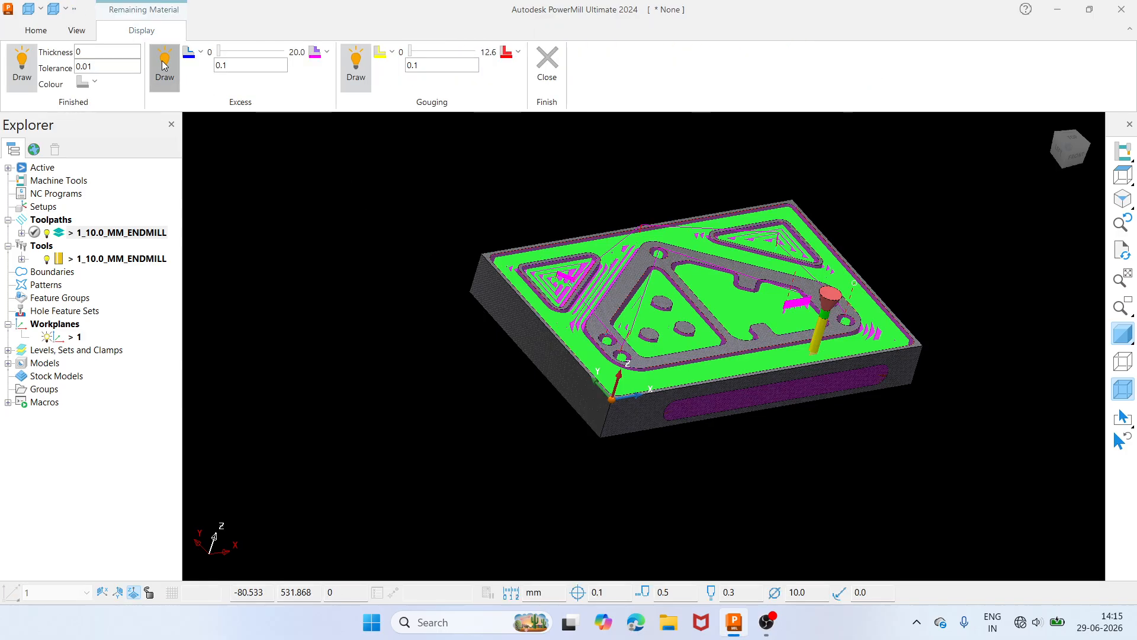
click(165, 66)
click(165, 66)
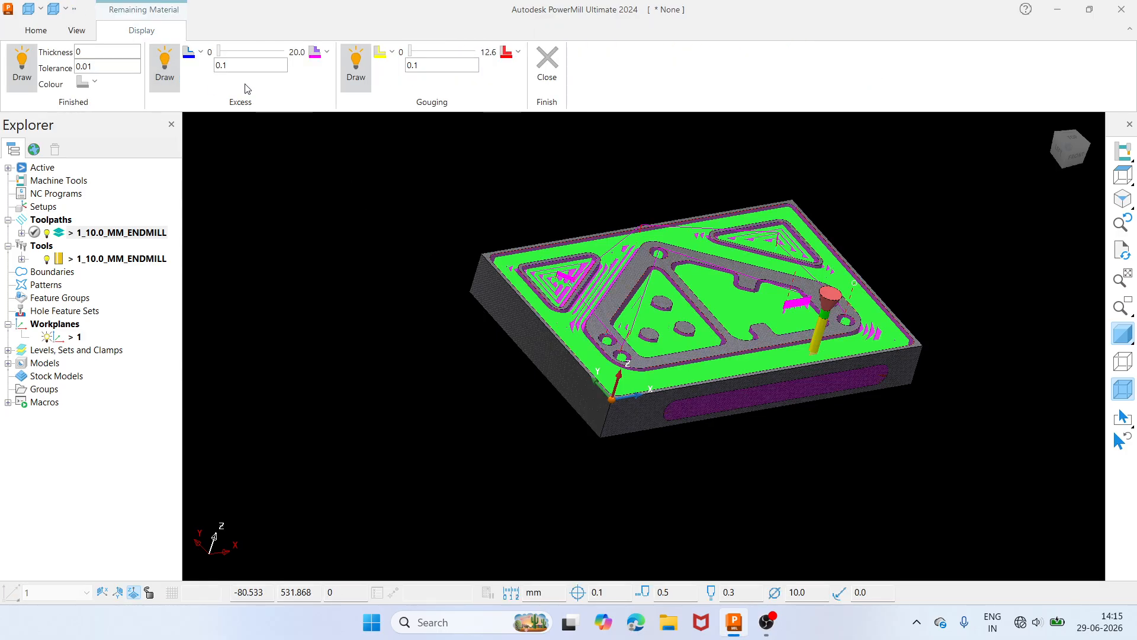
- Toggle the drawing of gouged areas off and on, hide the finished areas, and leave the remaining material display
click(360, 53)
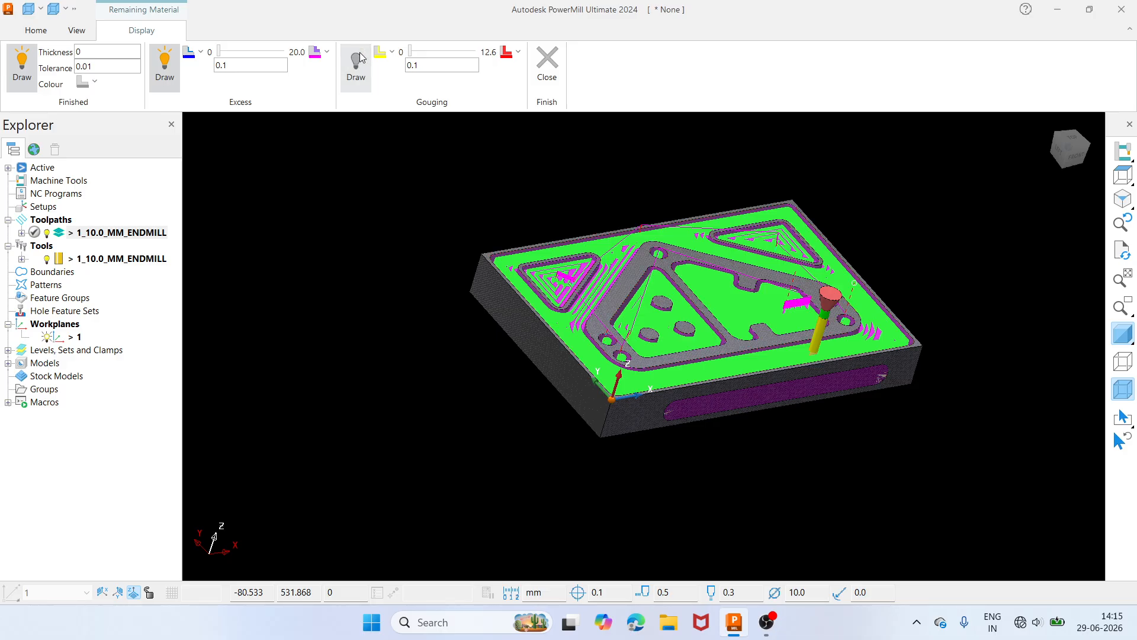
click(359, 53)
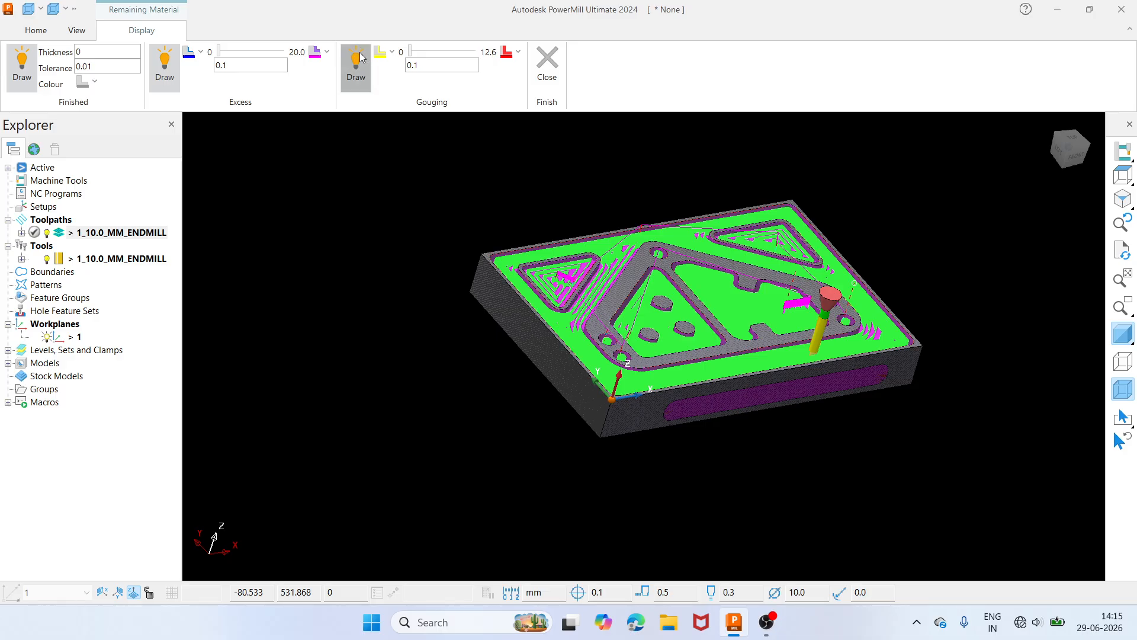
click(13, 72)
click(13, 71)
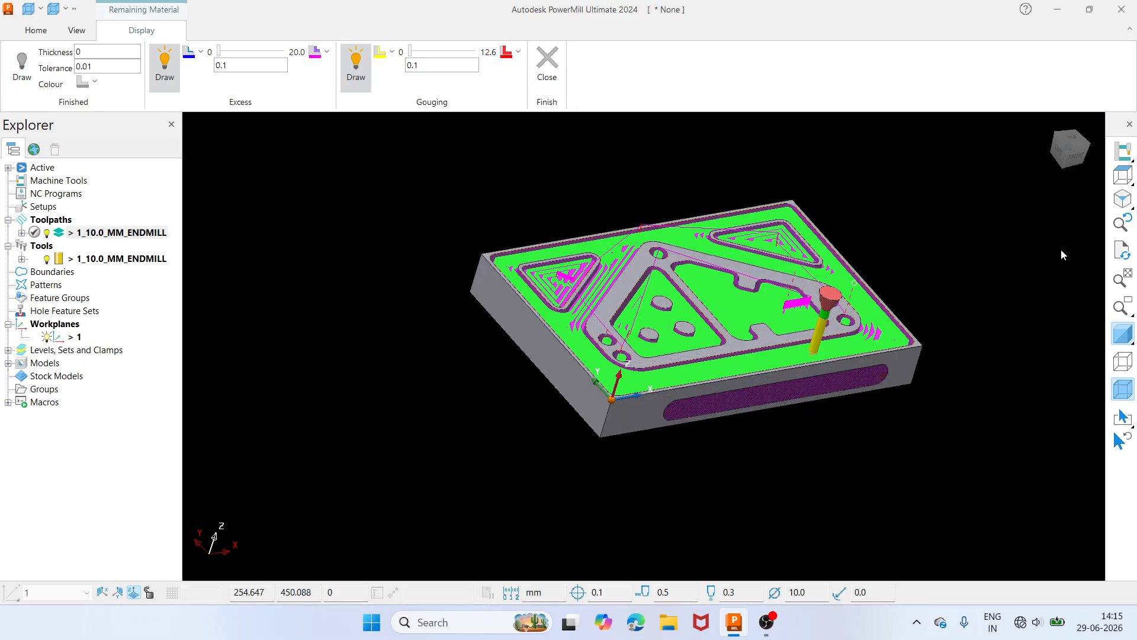
click(1124, 177)
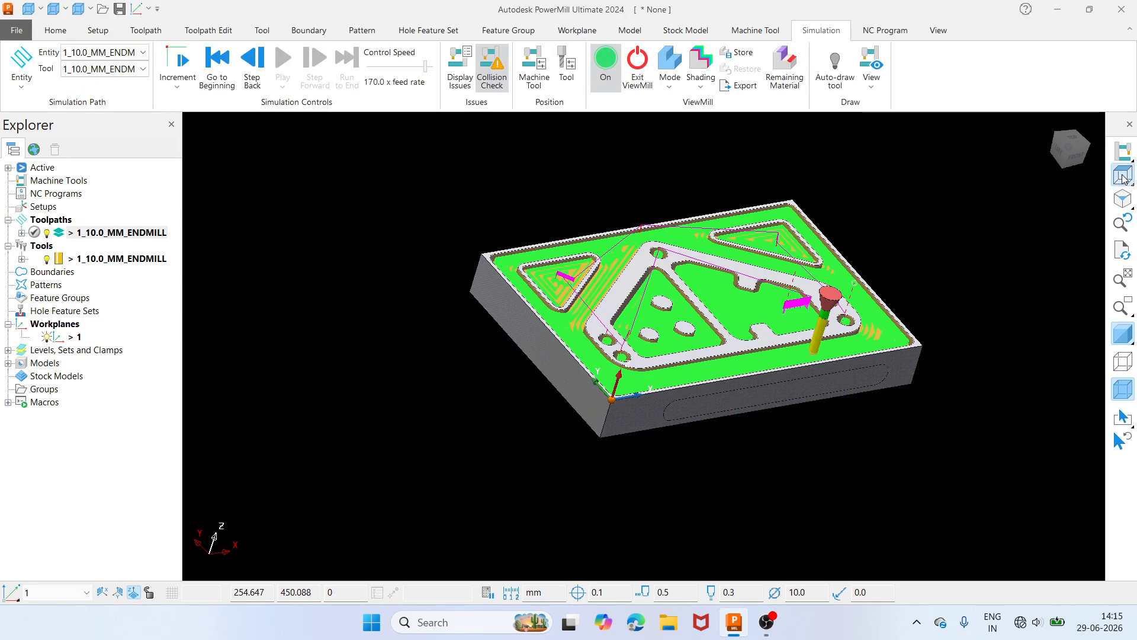
- Inspect the machined pockets, walls and holes of the simulated stock up close and from standard view directions
click(1124, 177)
middle_drag(766, 383, 567, 393)
scroll(518, 339, up, 5)
scroll(603, 390, up, 3)
scroll(667, 442, down, 5)
middle_drag(667, 442, 590, 335)
scroll(717, 386, down, 3)
scroll(651, 356, down, 2)
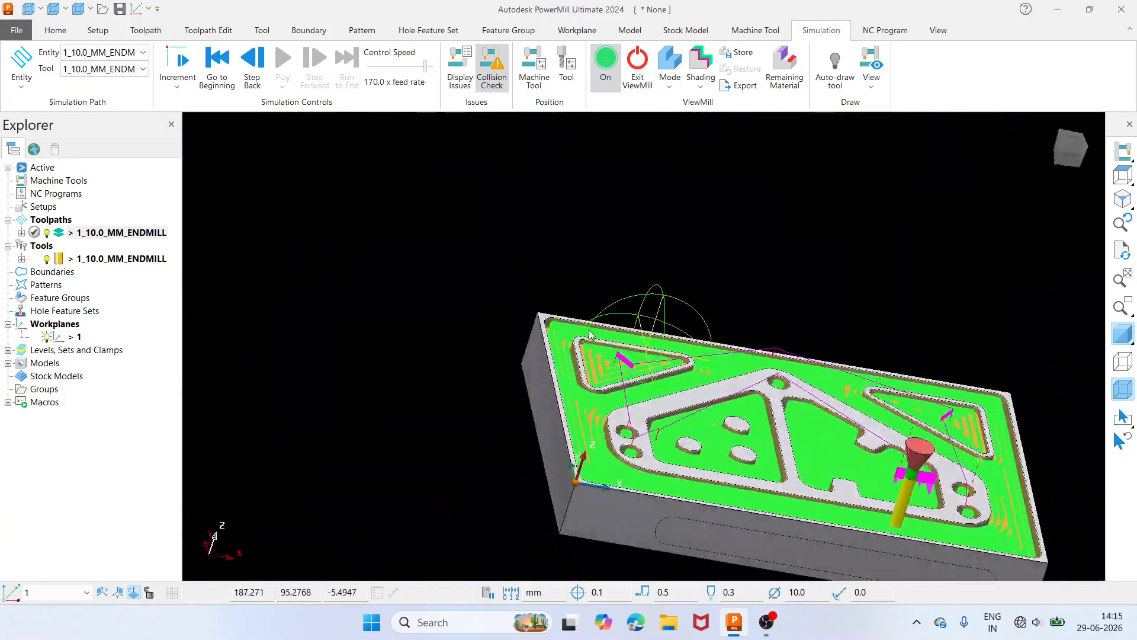
scroll(672, 389, up, 3)
scroll(734, 423, down, 3)
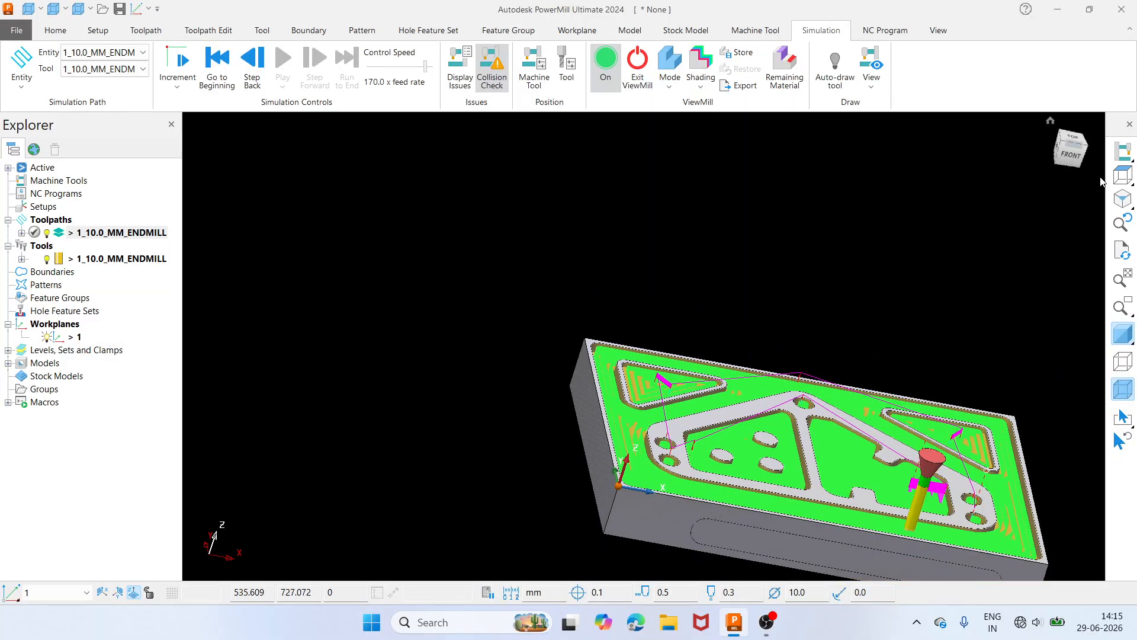
click(1122, 176)
click(1122, 200)
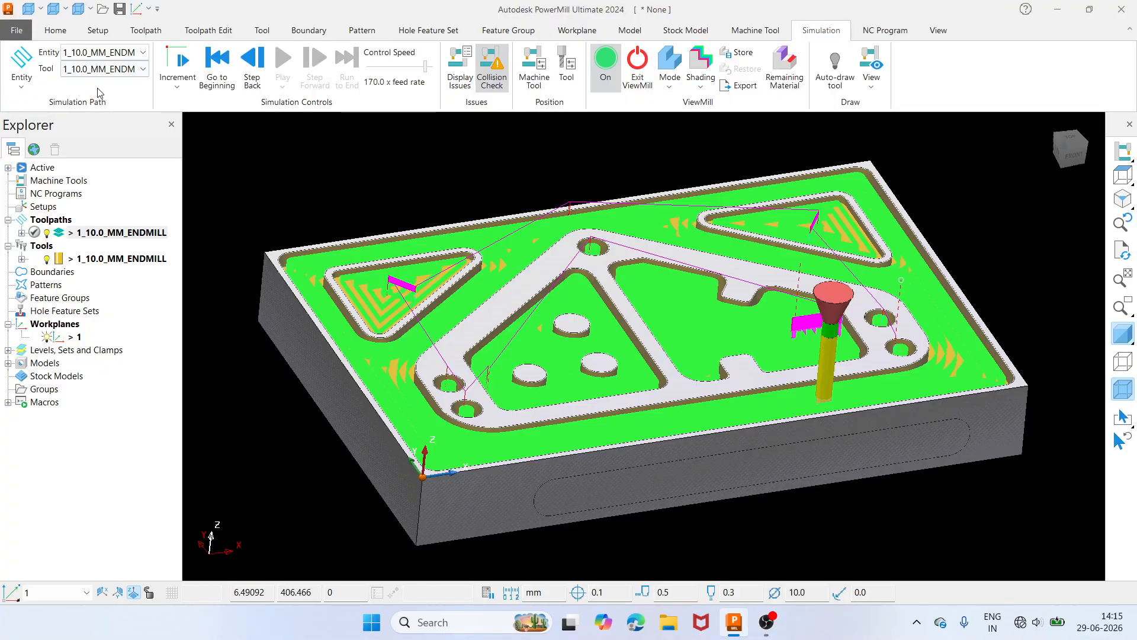
mouse_move(766, 622)
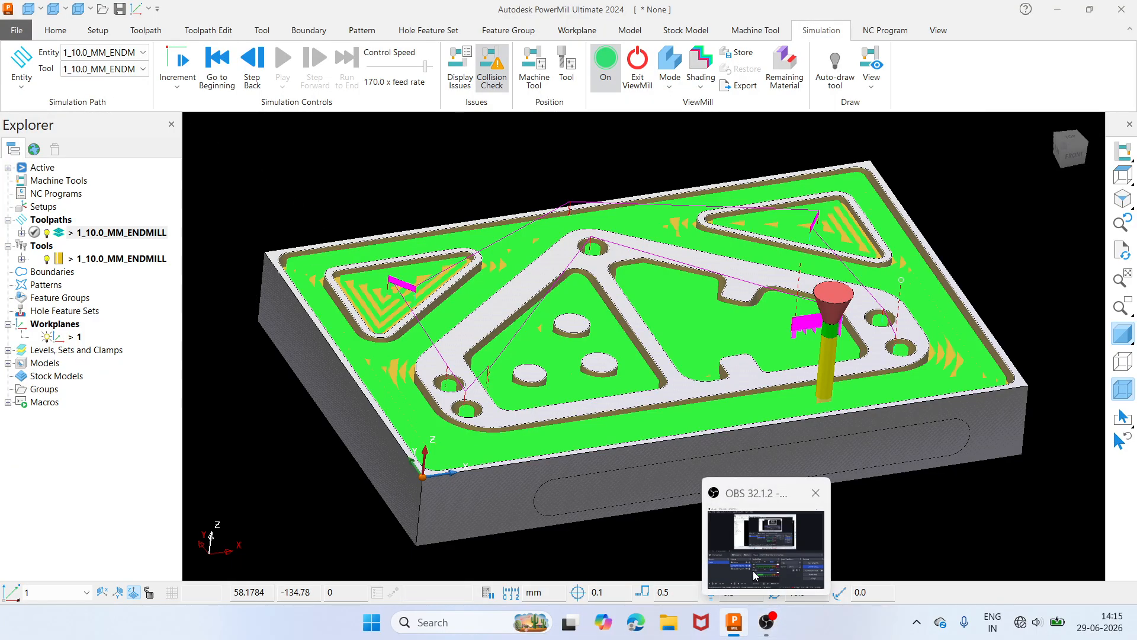